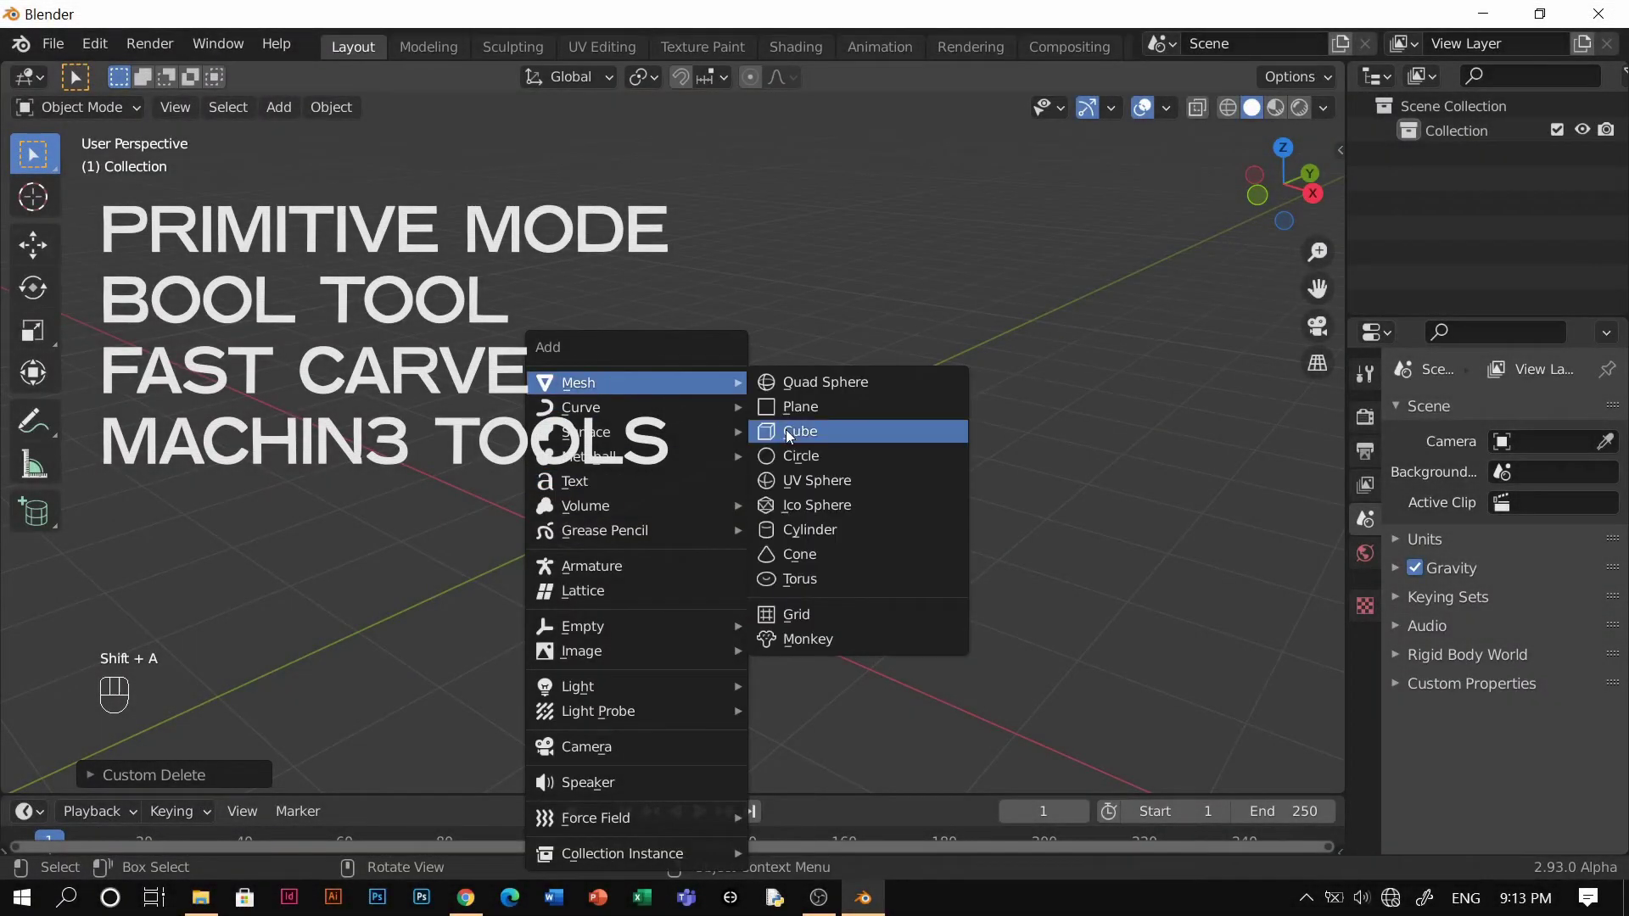
# Add a cube mesh to the empty scene.
pyautogui.click(789, 433)
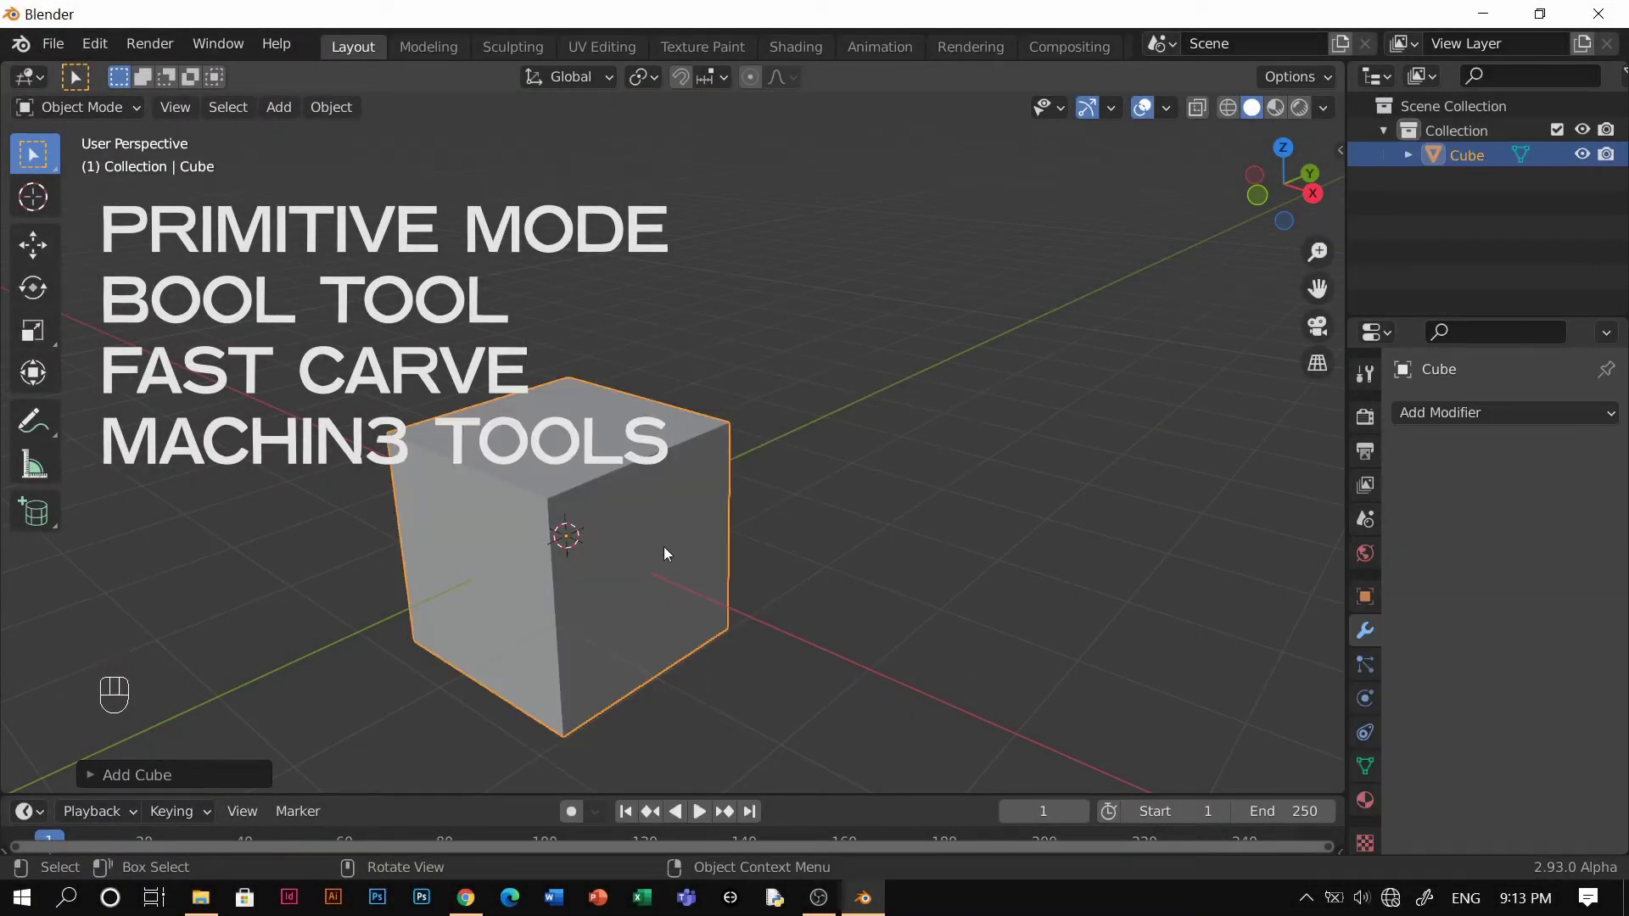
pyautogui.scroll(-3, 665, 513)
pyautogui.moveTo(650, 523); pyautogui.dragTo(698, 554, button='middle')
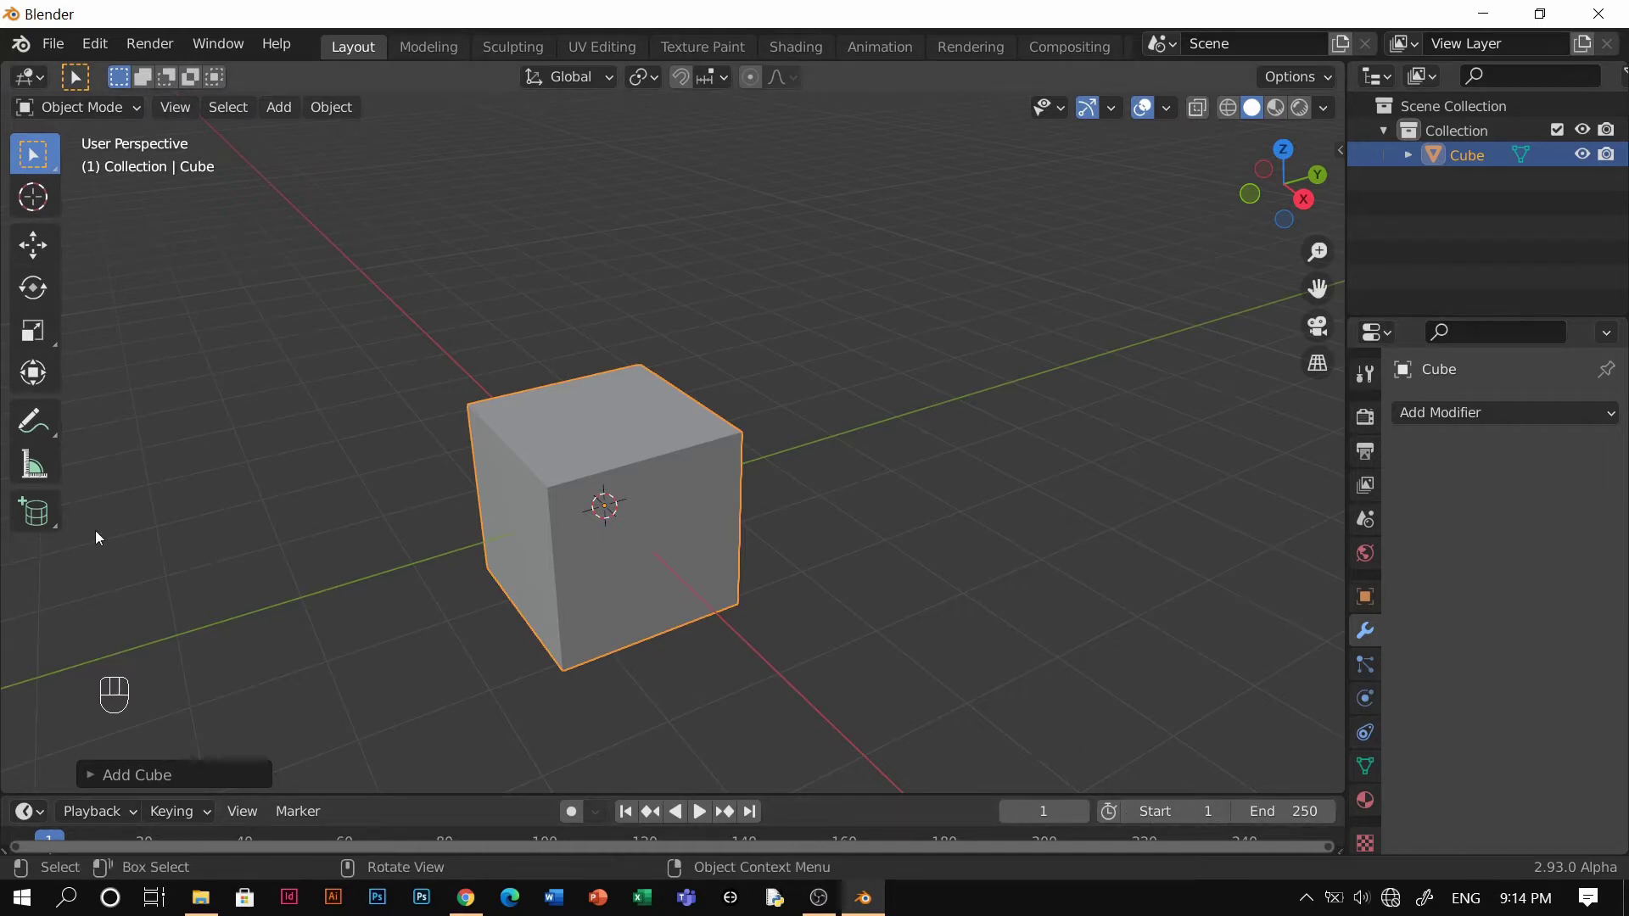
# Draw a box directly on the top face of the cube with the interactive Add Cube tool.
pyautogui.click(36, 513)
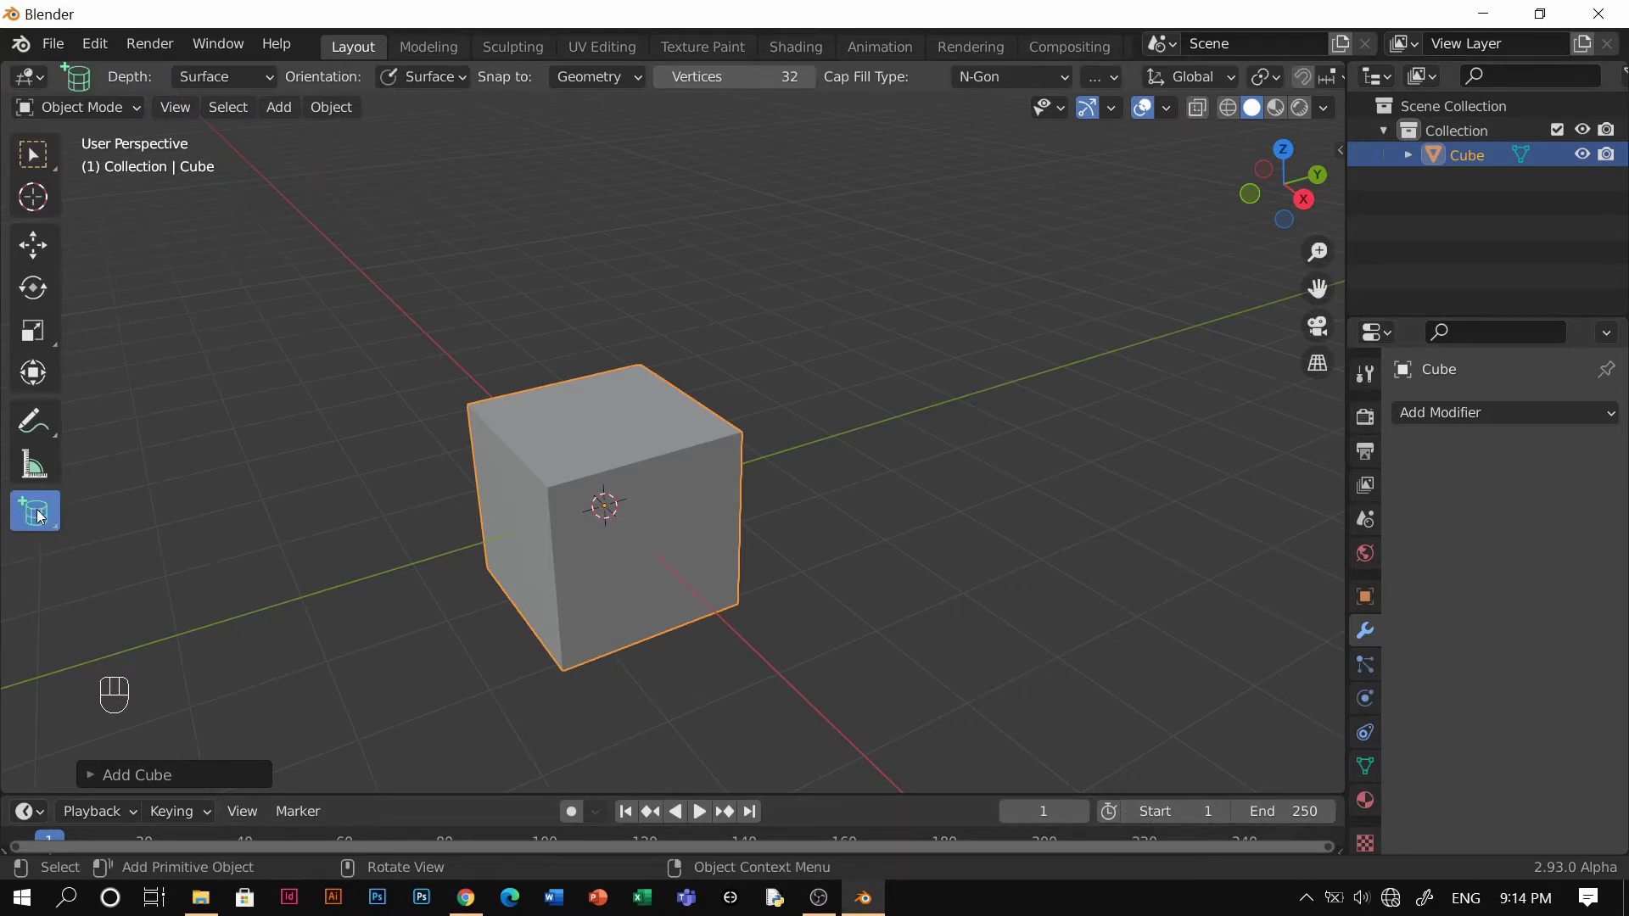
pyautogui.moveTo(40, 518); pyautogui.dragTo(156, 521)
pyautogui.moveTo(607, 433); pyautogui.dragTo(830, 430)
pyautogui.click(847, 268)
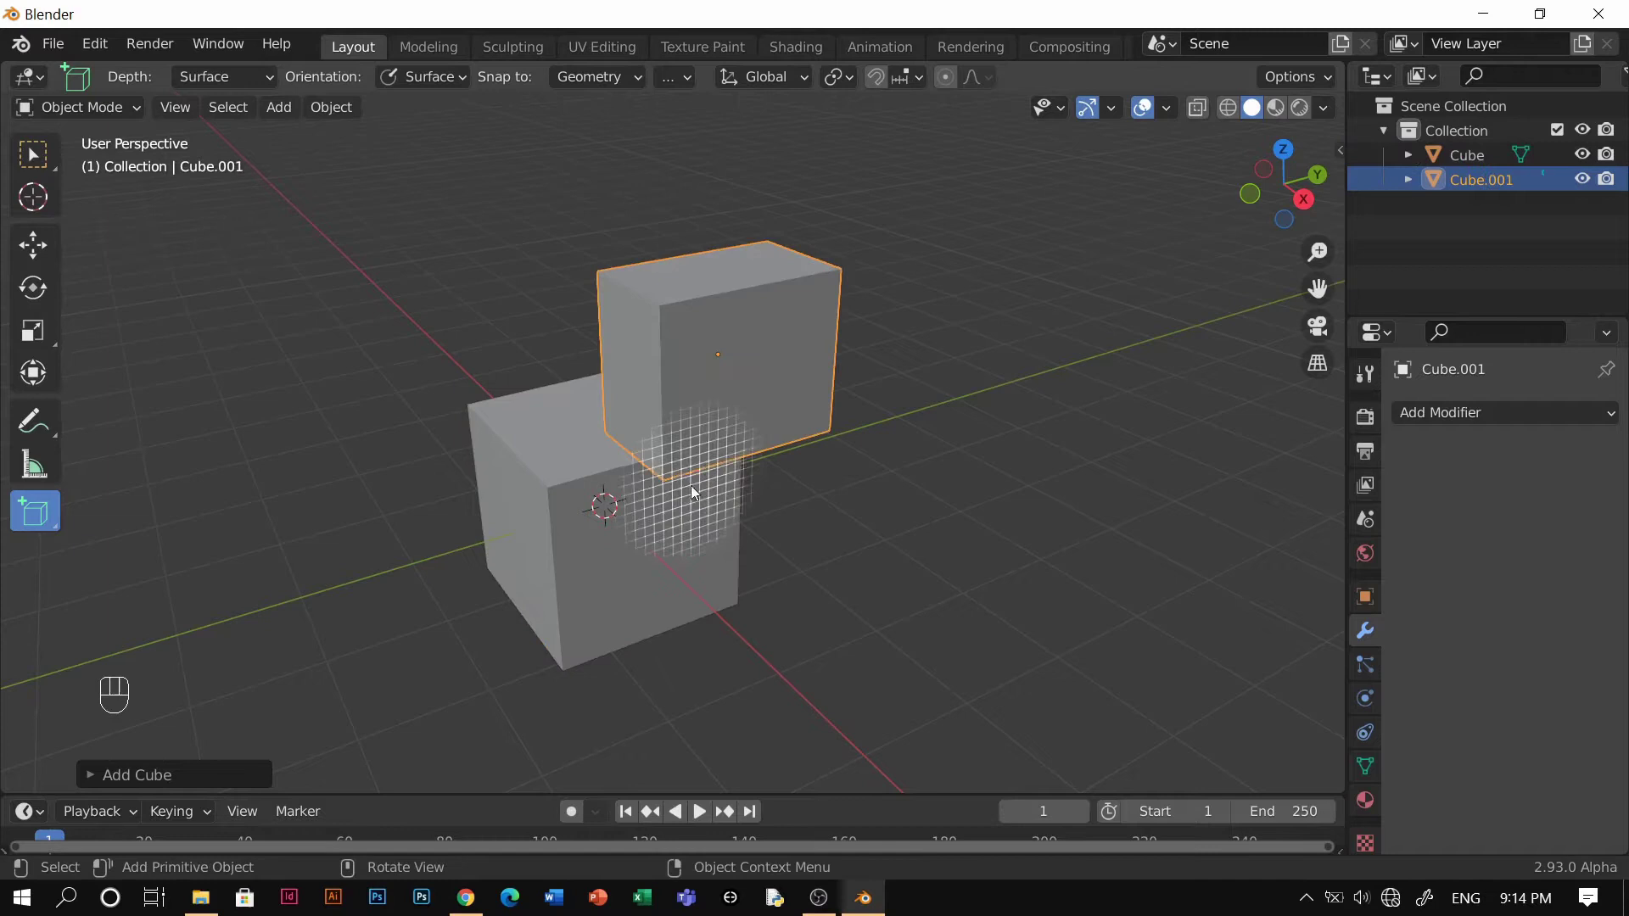
# Draw a smaller, thin box starting from the underside of the upper box with the Add Cube tool.
pyautogui.moveTo(691, 486); pyautogui.dragTo(664, 436, button='middle')
pyautogui.moveTo(667, 431); pyautogui.dragTo(706, 424)
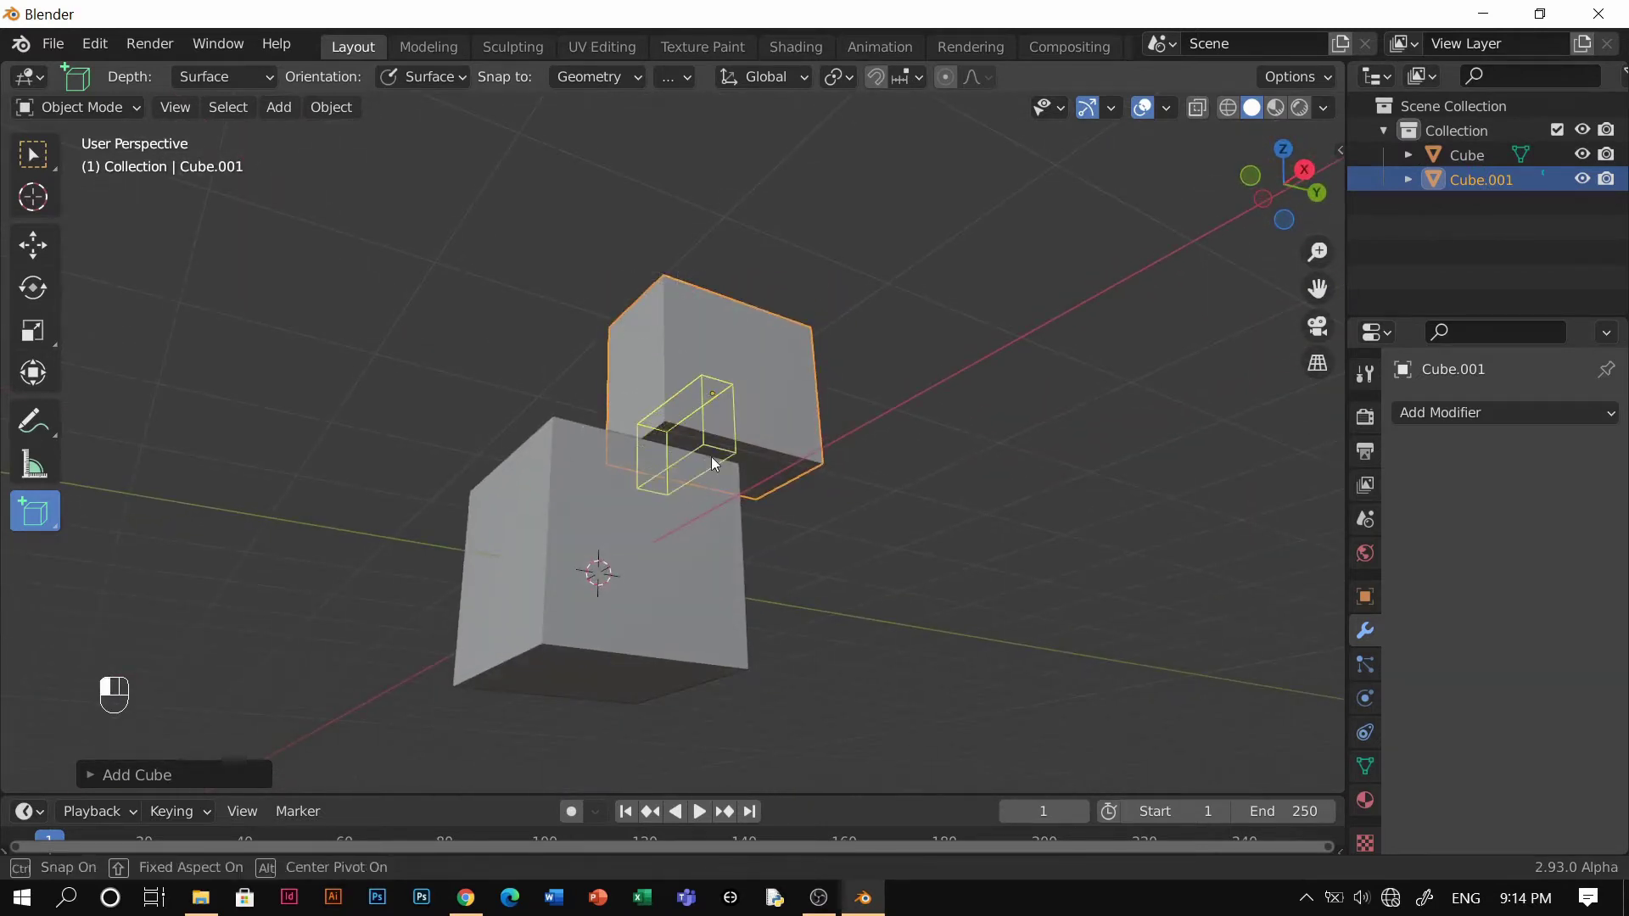
pyautogui.click(712, 475)
pyautogui.moveTo(713, 475); pyautogui.dragTo(701, 646, button='middle')
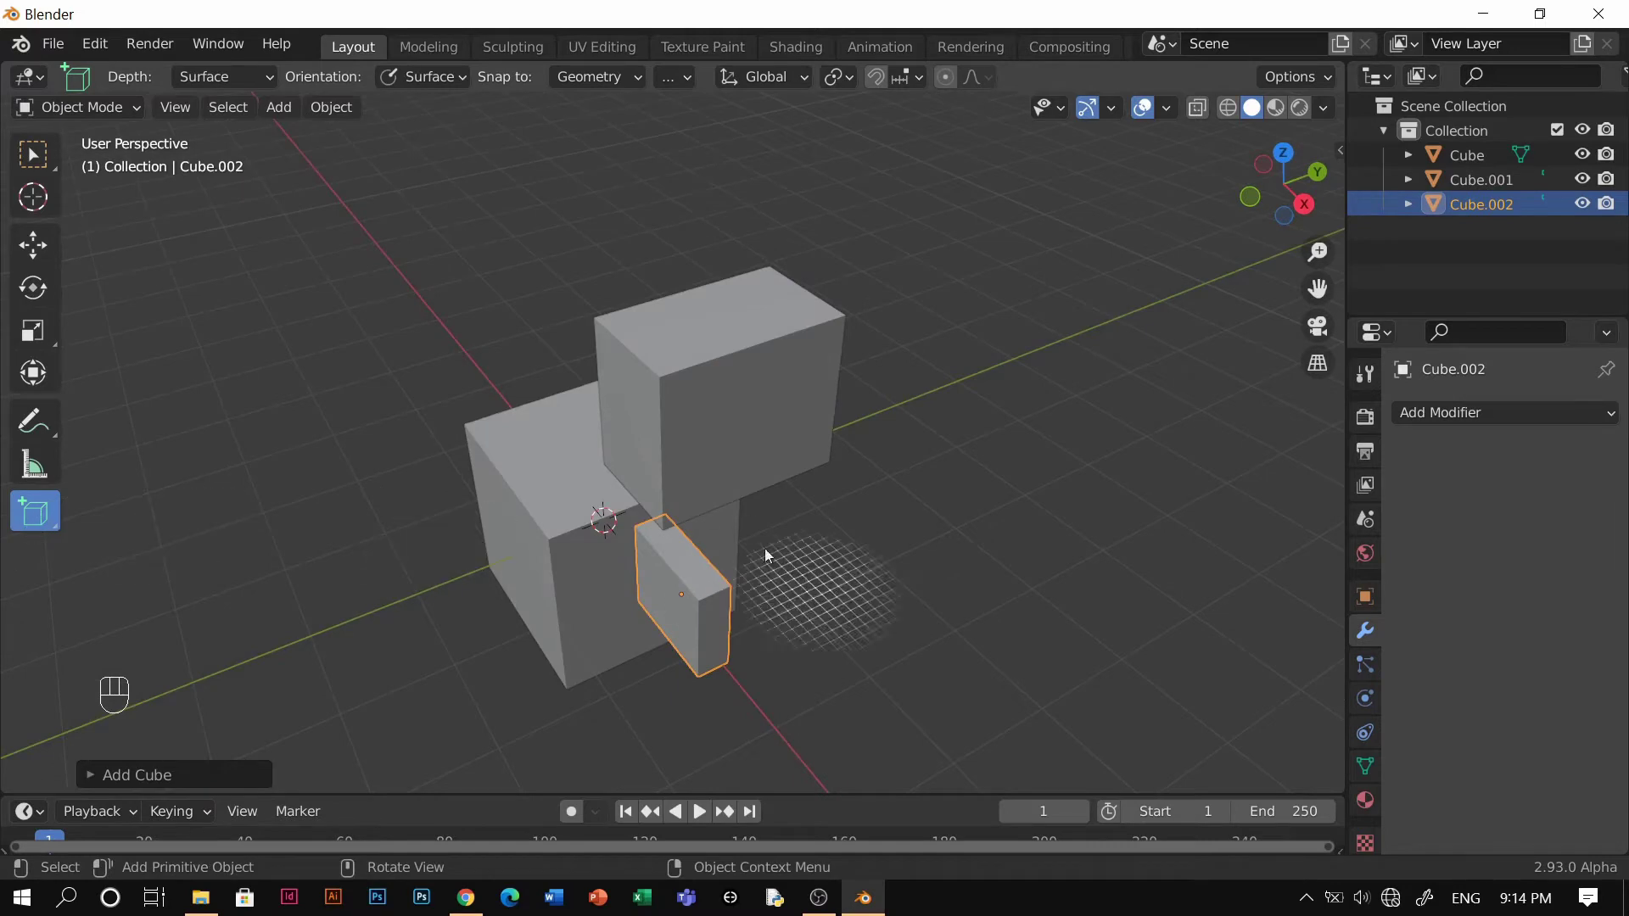
pyautogui.moveTo(637, 468); pyautogui.dragTo(594, 488, button='middle')
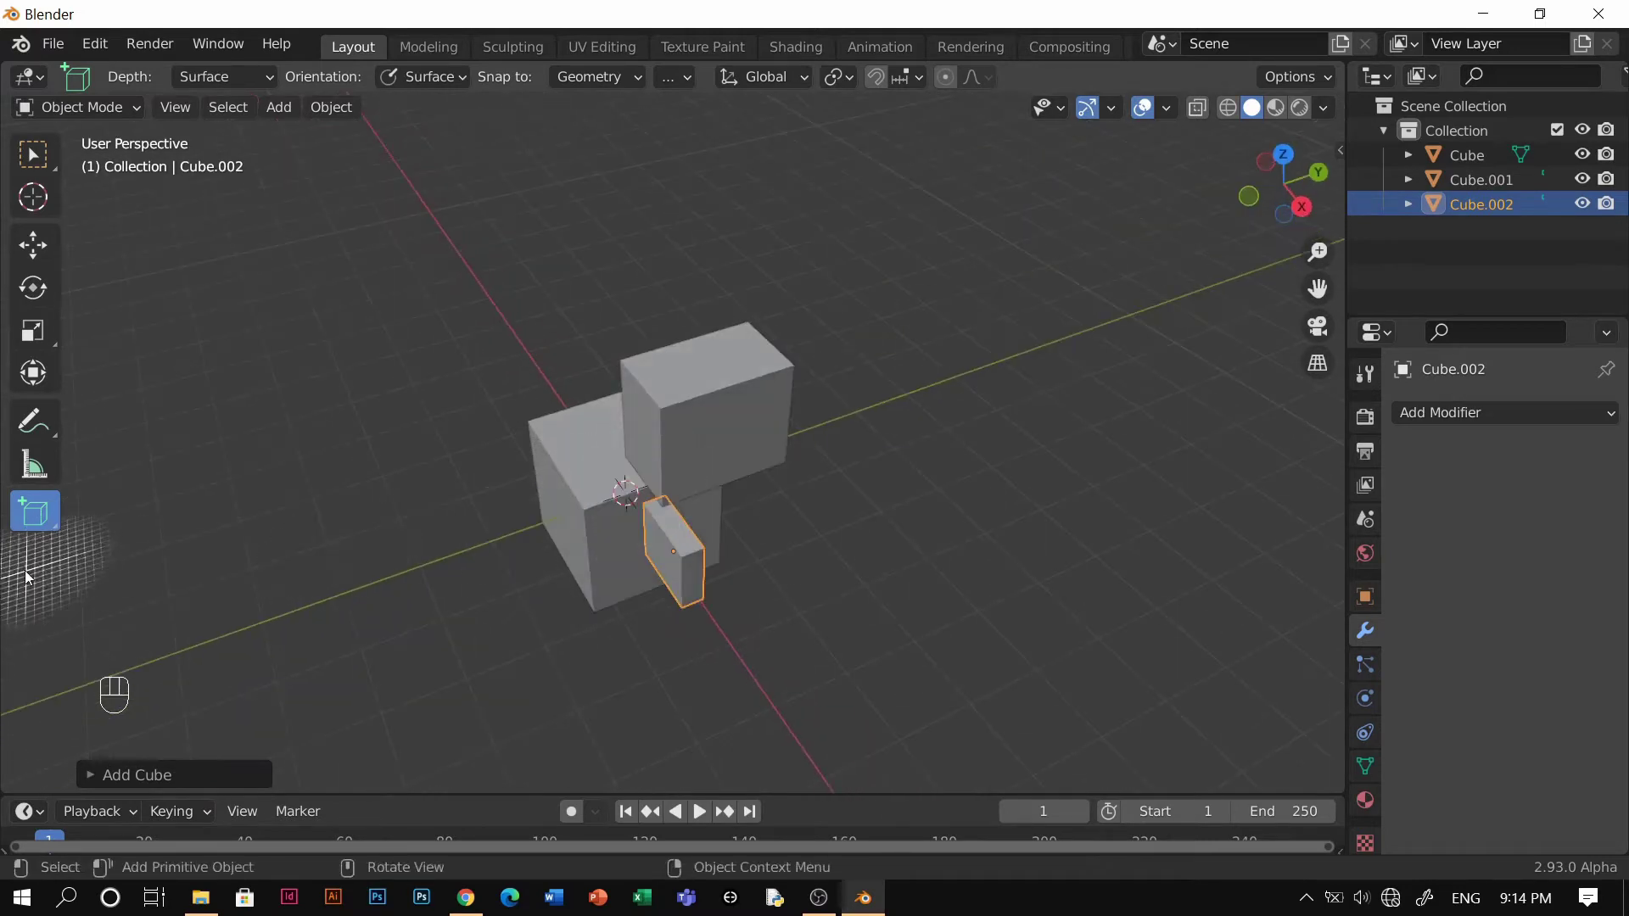
# Draw a thin, tall cylinder standing on the top face of the upper box with the interactive Add Cylinder tool.
pyautogui.click(30, 519)
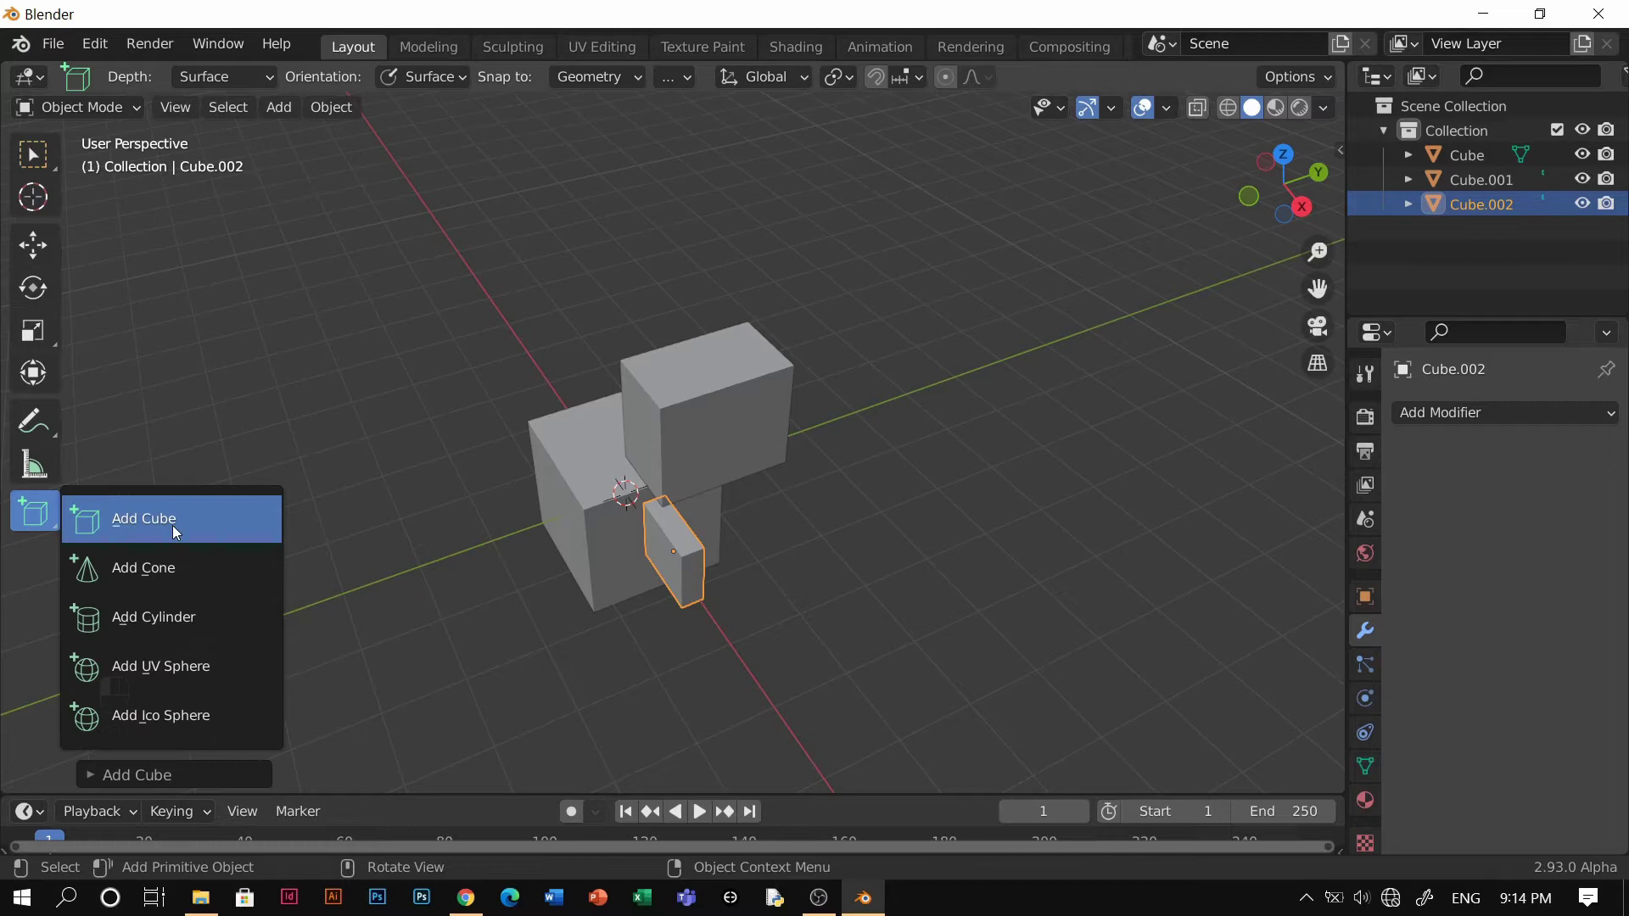
pyautogui.click(146, 627)
pyautogui.moveTo(728, 496); pyautogui.dragTo(787, 552, button='middle')
pyautogui.scroll(5, 680, 606)
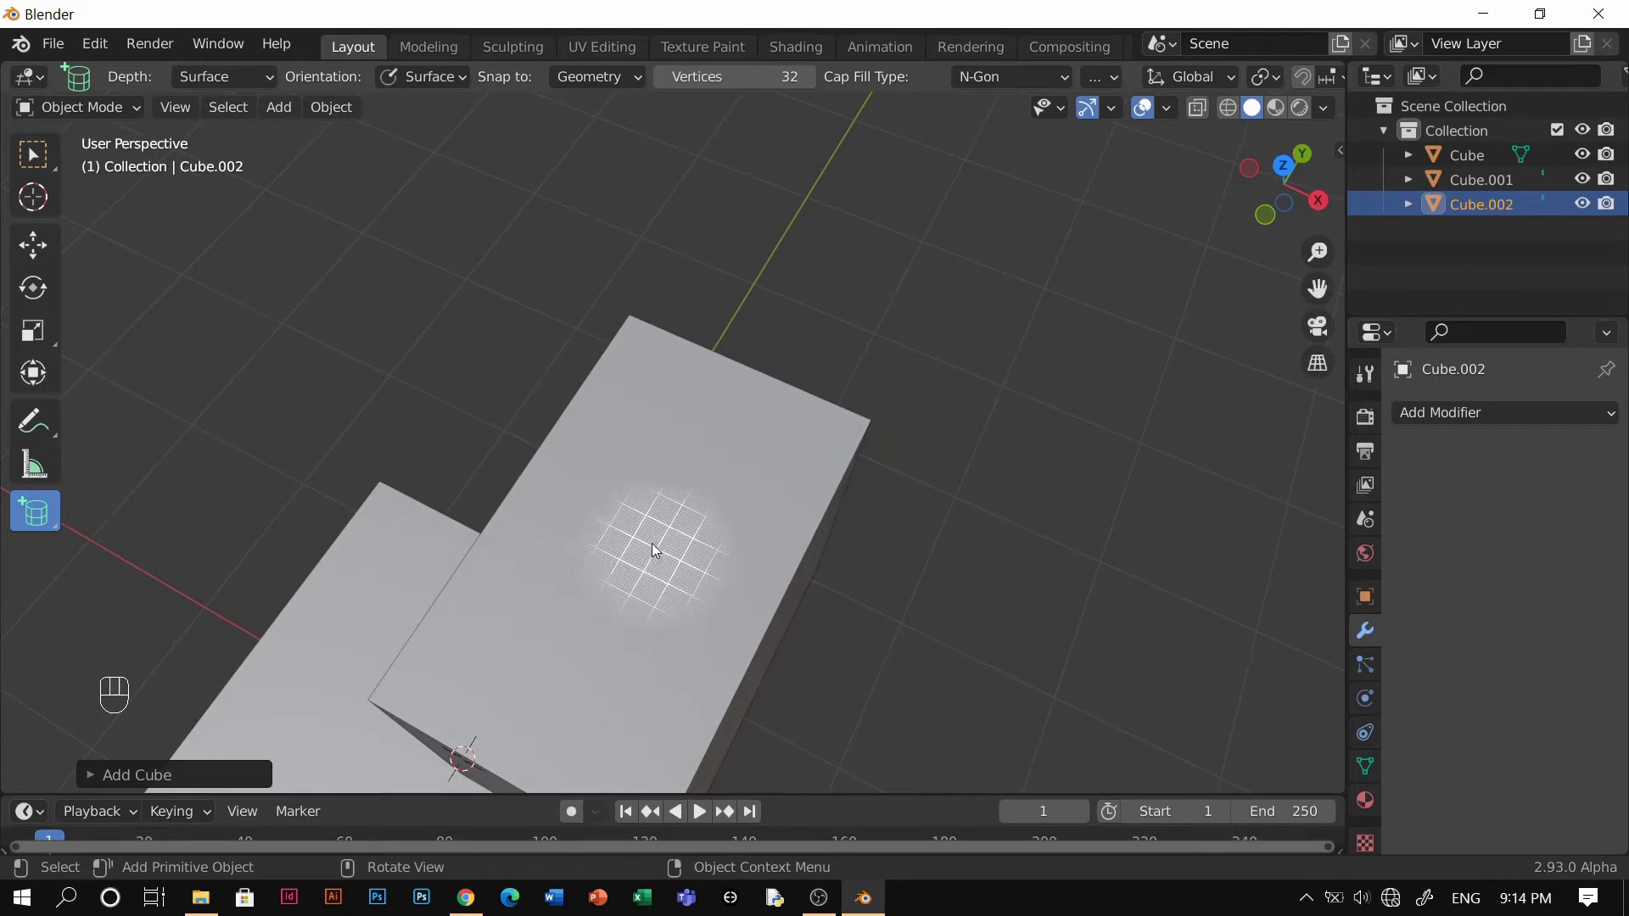
pyautogui.moveTo(526, 633); pyautogui.dragTo(550, 650)
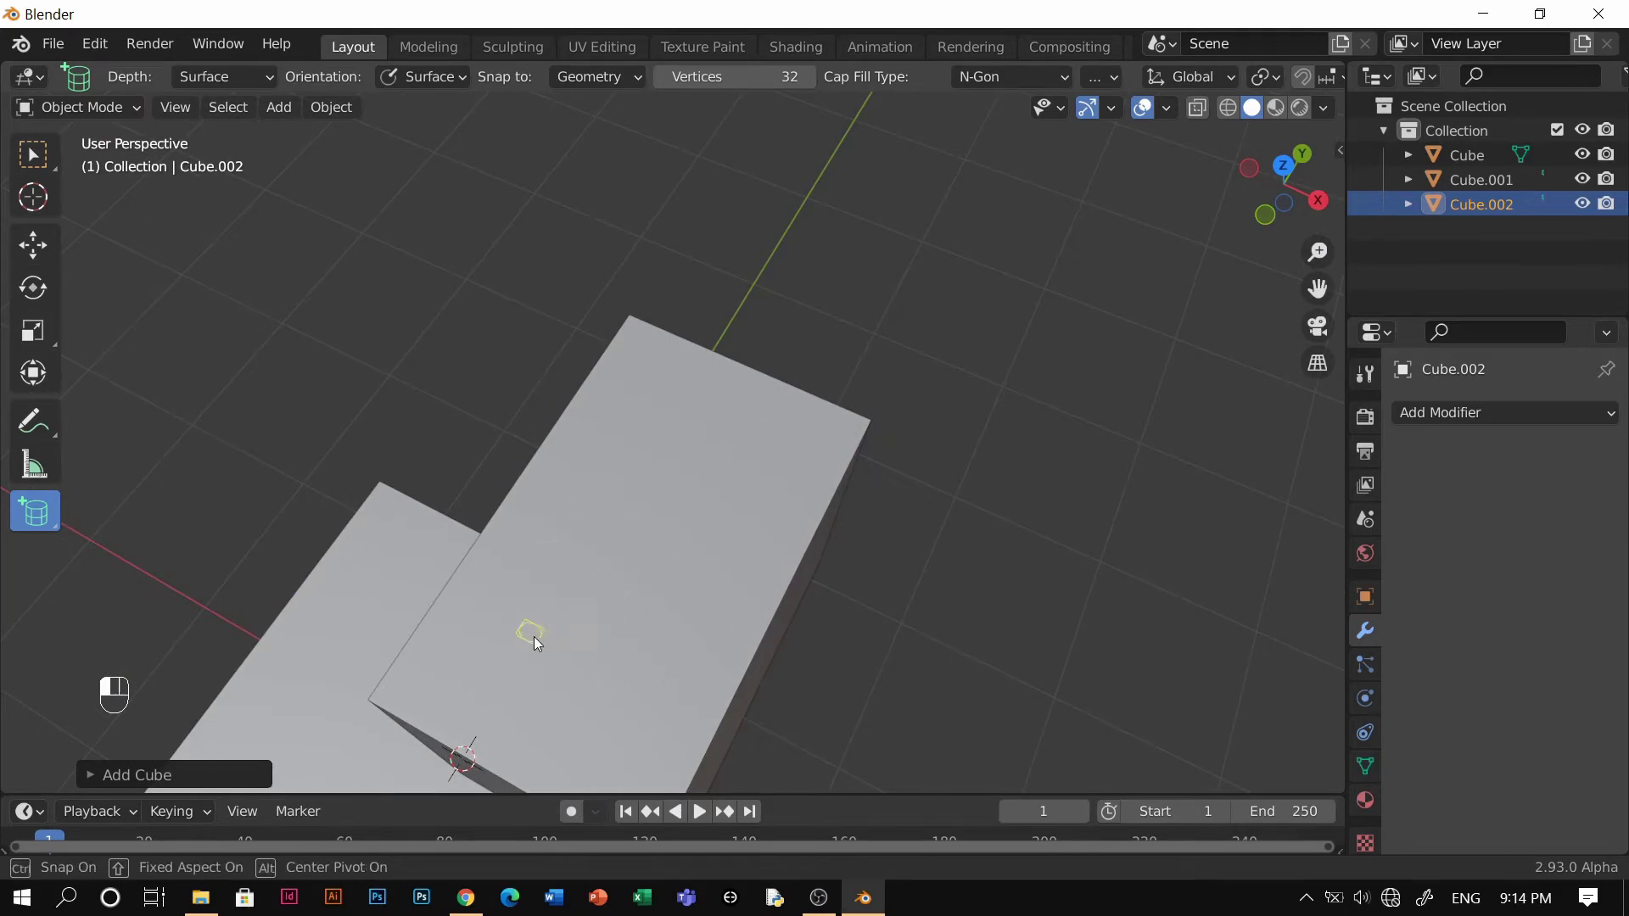
pyautogui.moveTo(602, 727); pyautogui.dragTo(570, 626)
pyautogui.click(614, 582)
pyautogui.moveTo(614, 582); pyautogui.dragTo(558, 419, button='middle')
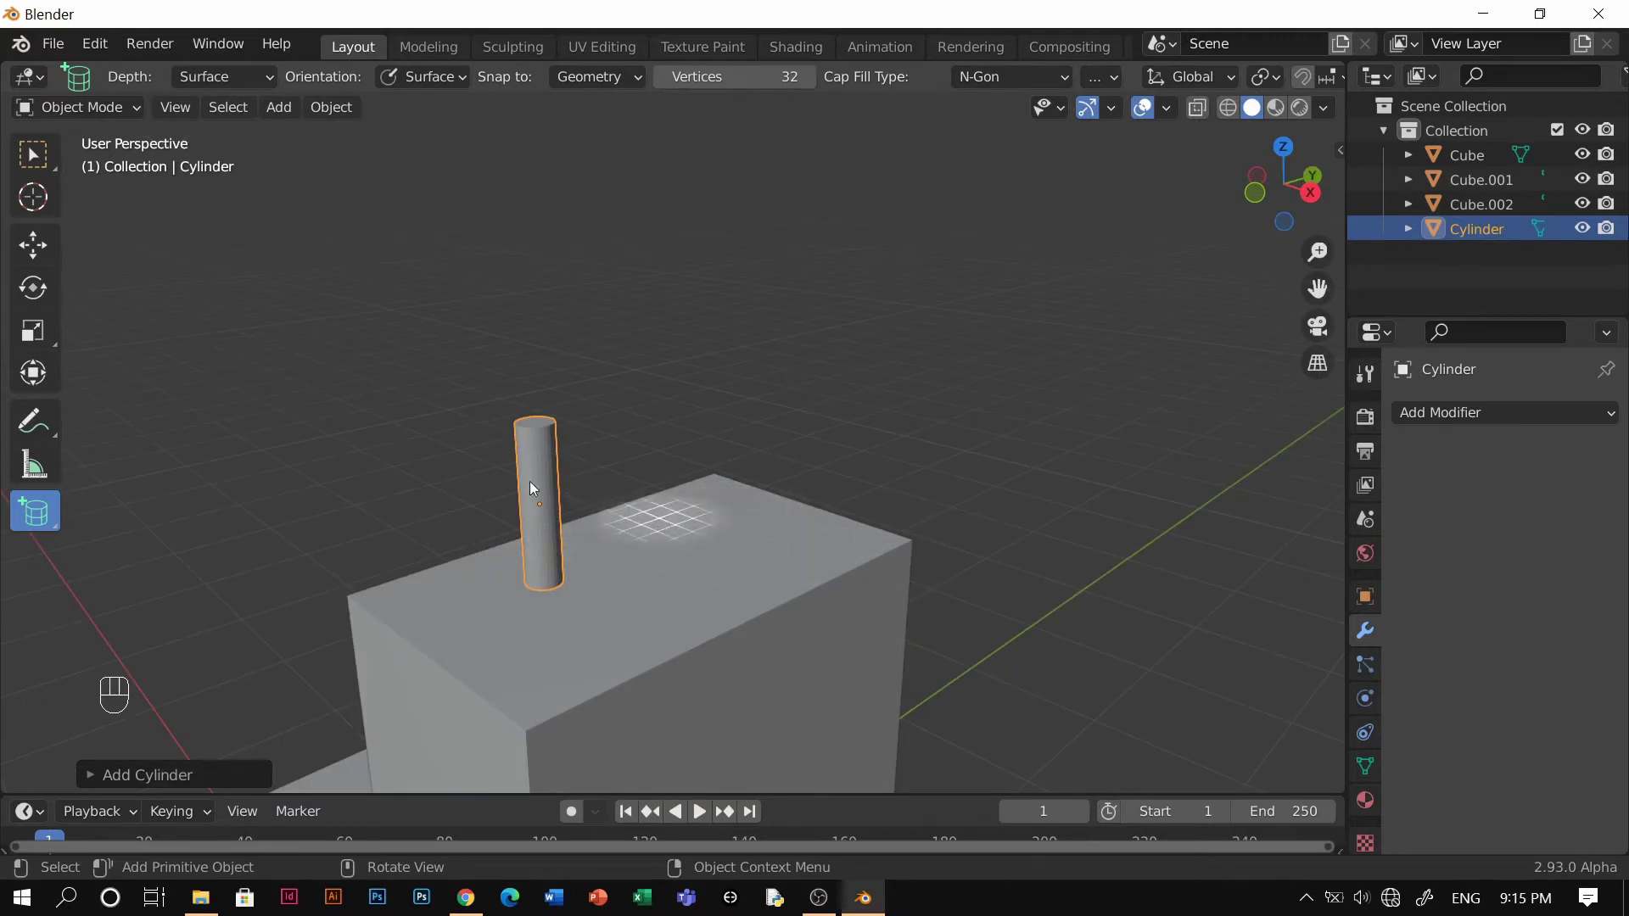
# Leave the primitive tool and cycle through the selection modes back to Select Box.
pyautogui.press('w')
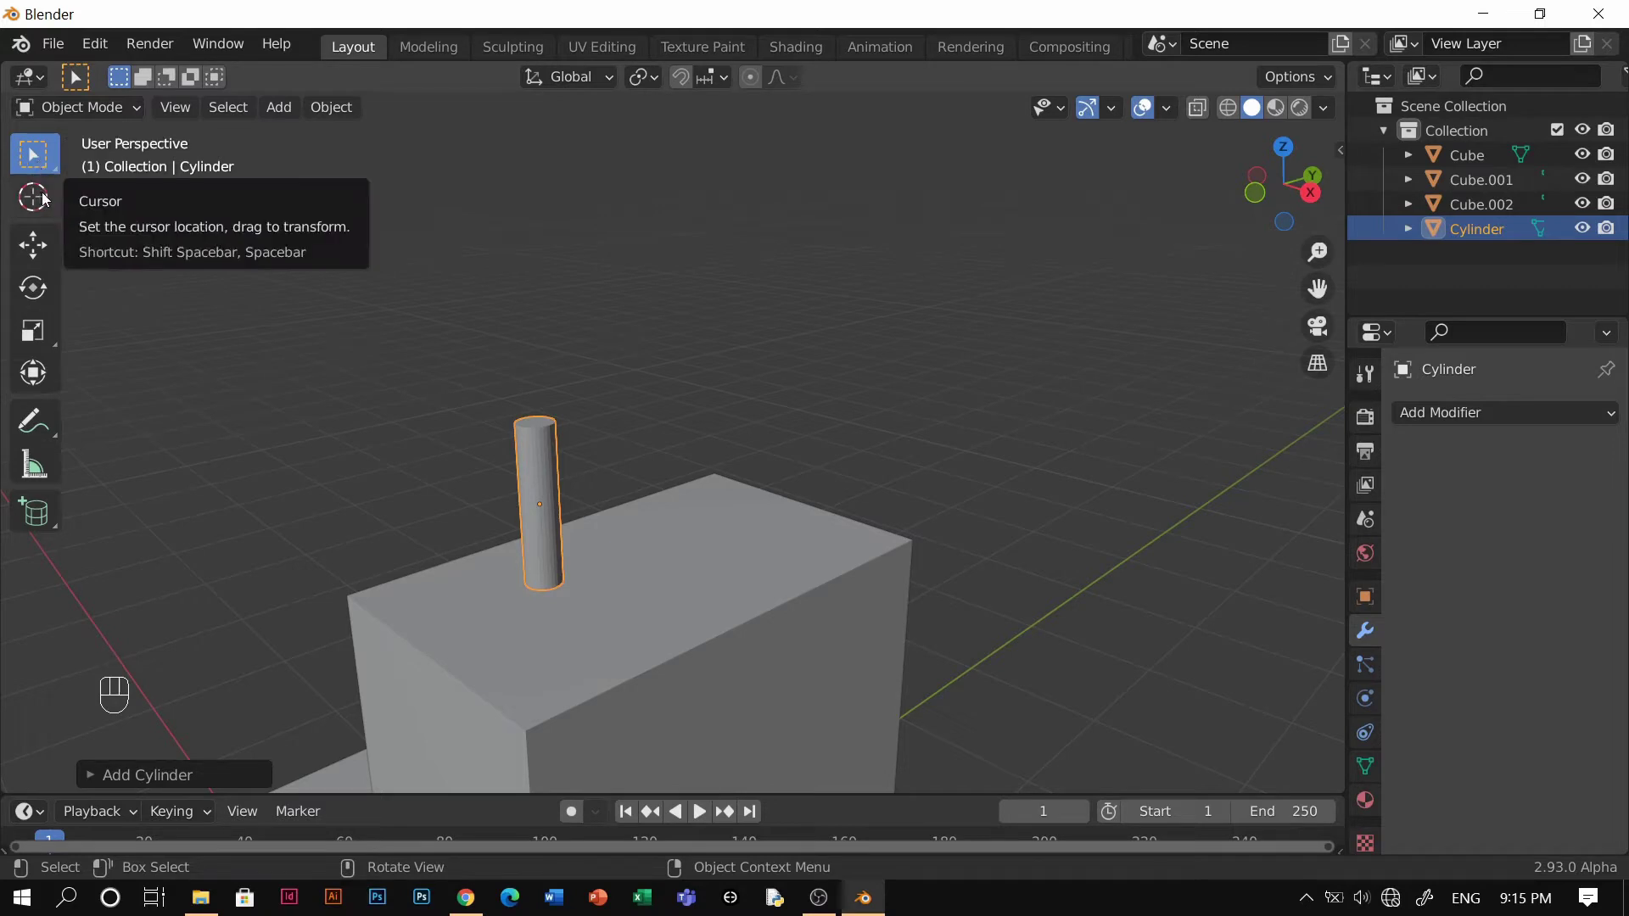
pyautogui.press('w')
pyautogui.press('w')
pyautogui.press('w')
pyautogui.press('w')
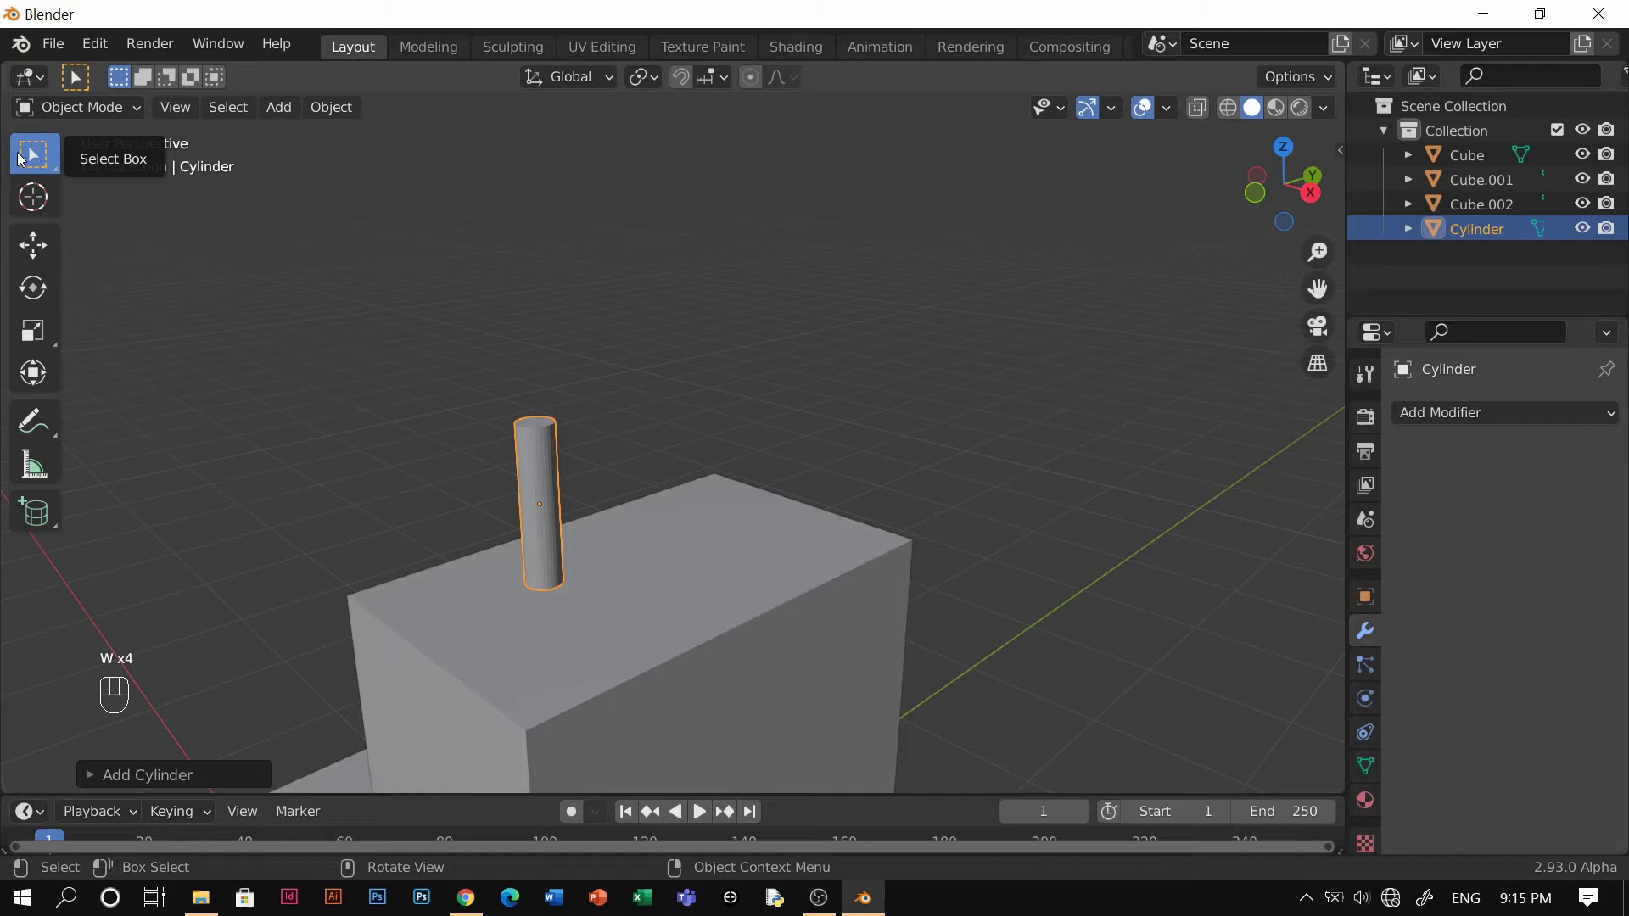
# Move the cylinder down along one axis so its base sinks into the upper box.
pyautogui.moveTo(42, 501); pyautogui.dragTo(778, 451, button='middle')
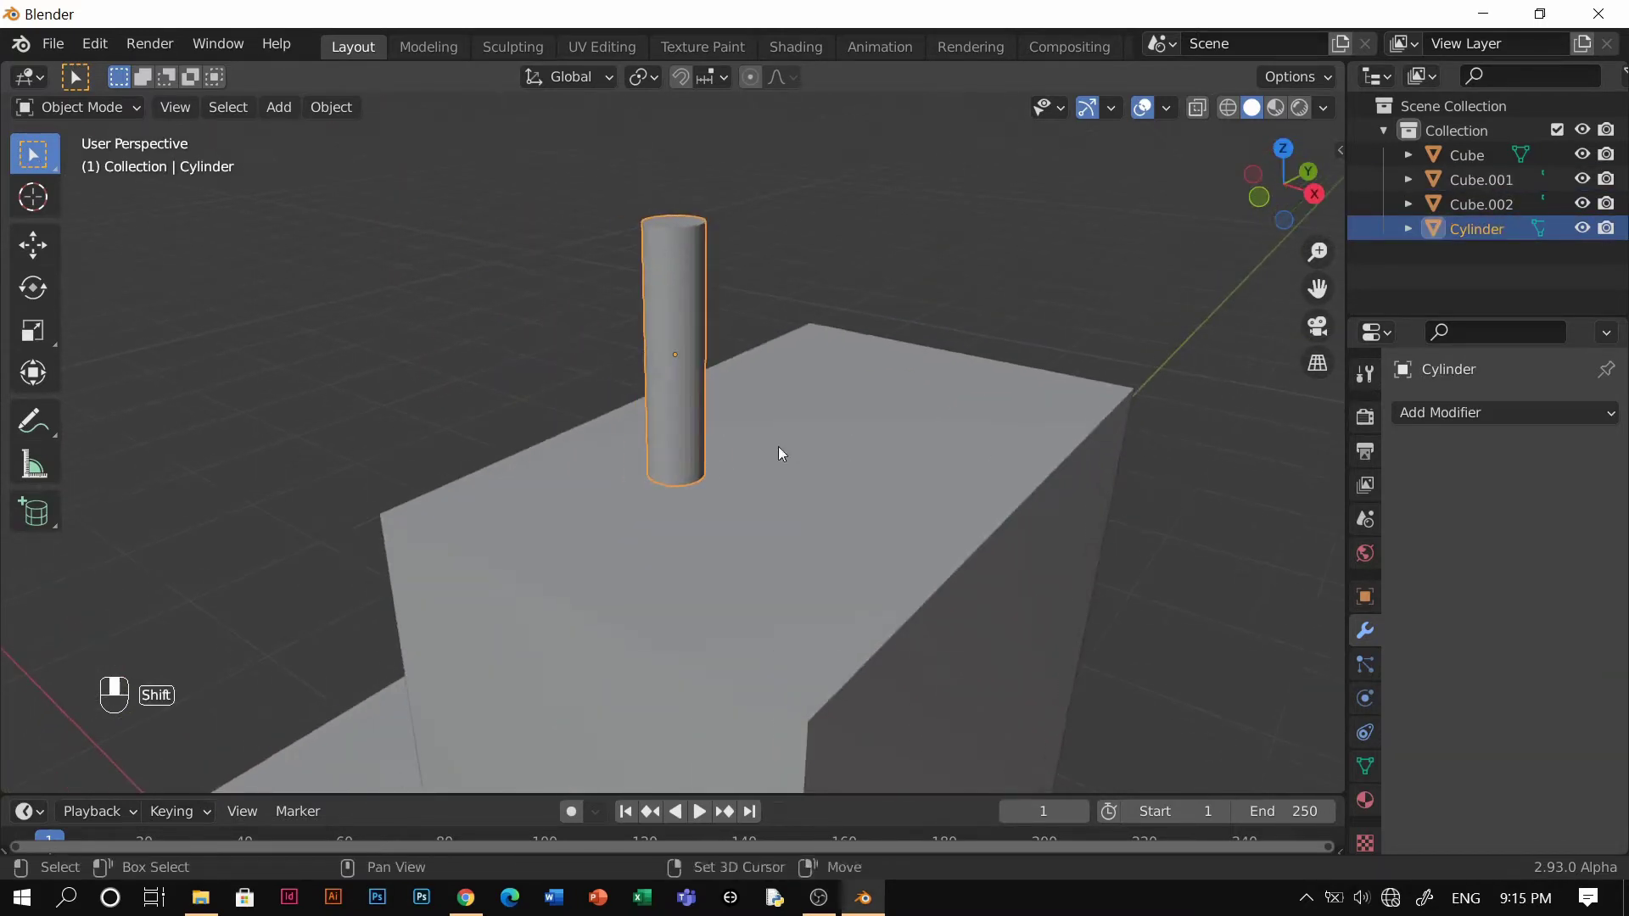
pyautogui.press('g')
pyautogui.middleClick(840, 436)
pyautogui.click(901, 429)
pyautogui.scroll(-1, 547, 334)
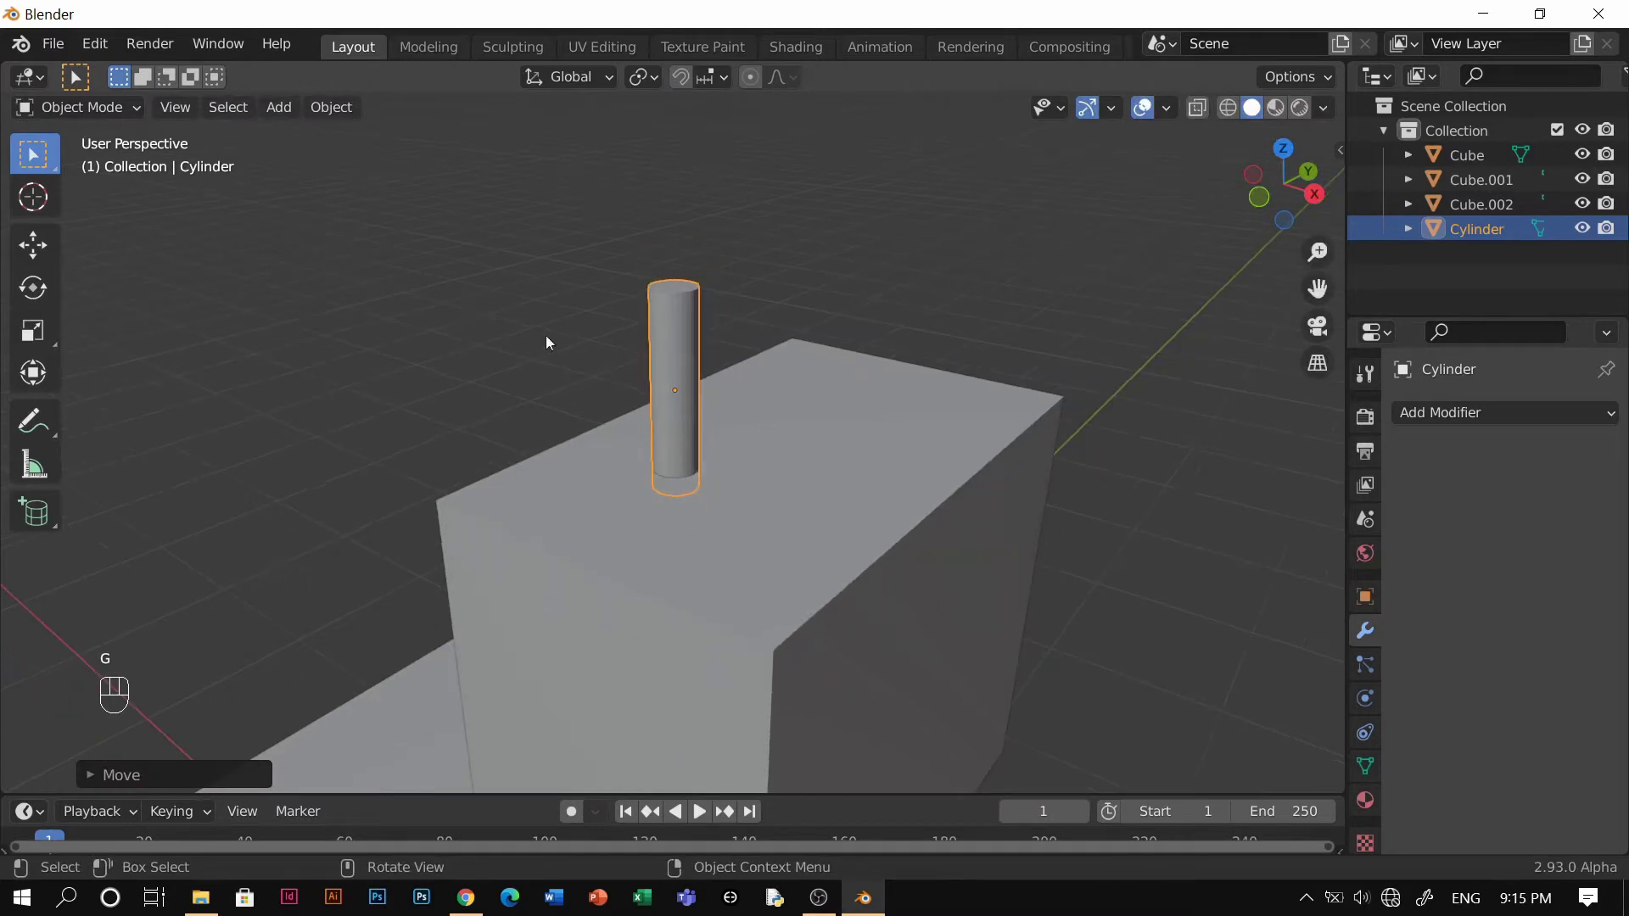
# Deselect the cylinder and check in the add-on preferences that Object: Bool Tool is enabled.
pyautogui.click(546, 334)
pyautogui.click(94, 43)
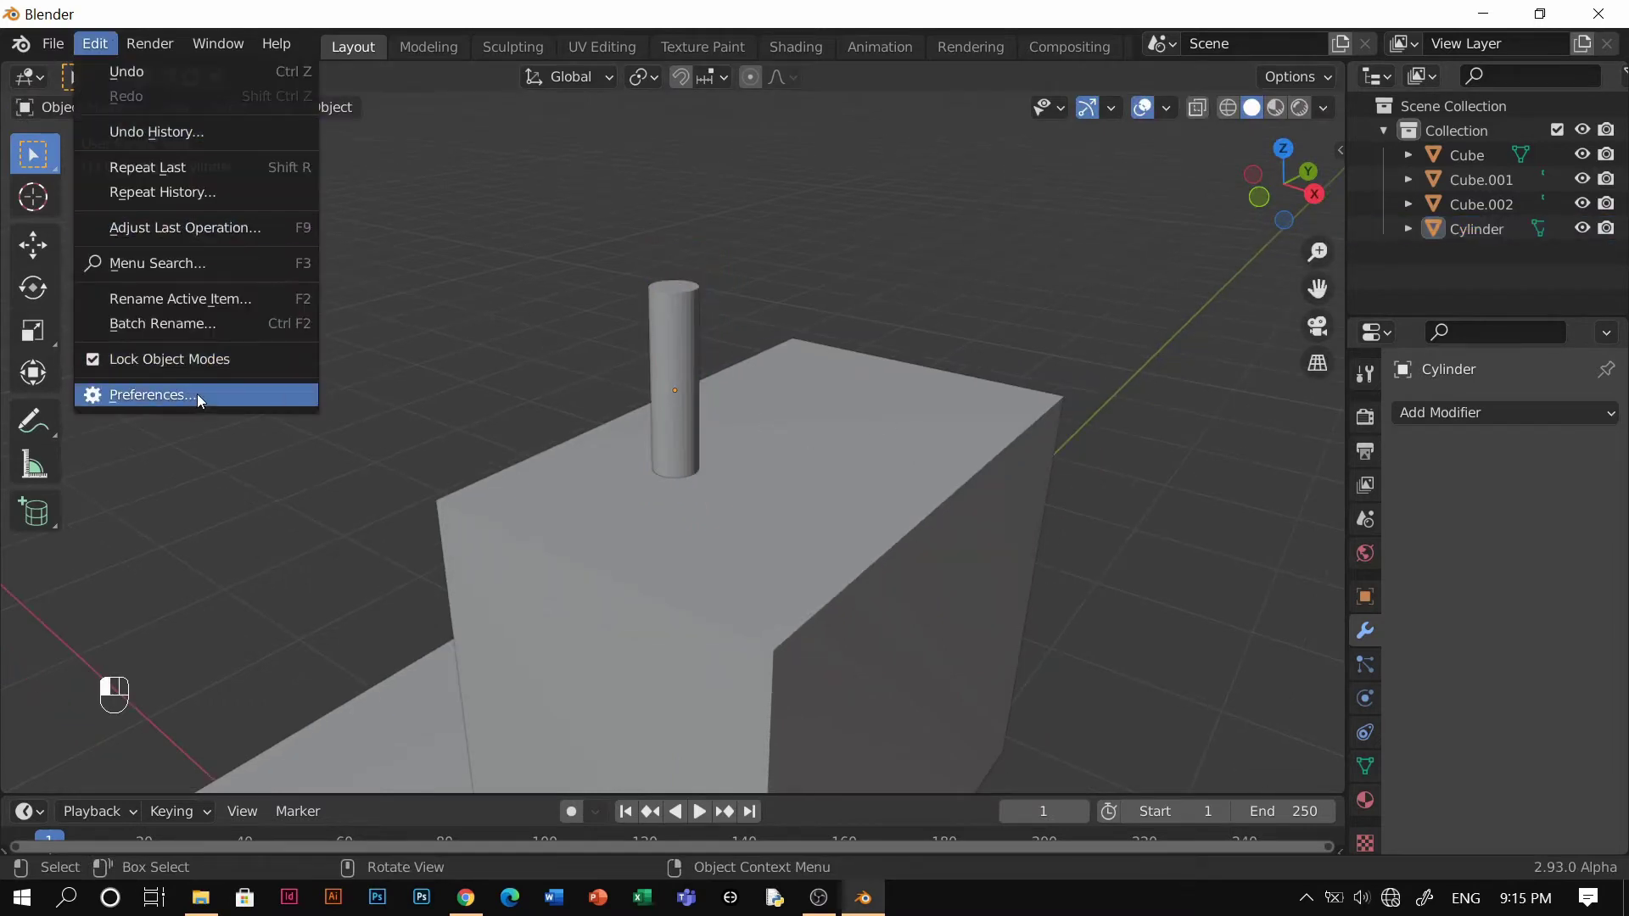
pyautogui.click(196, 394)
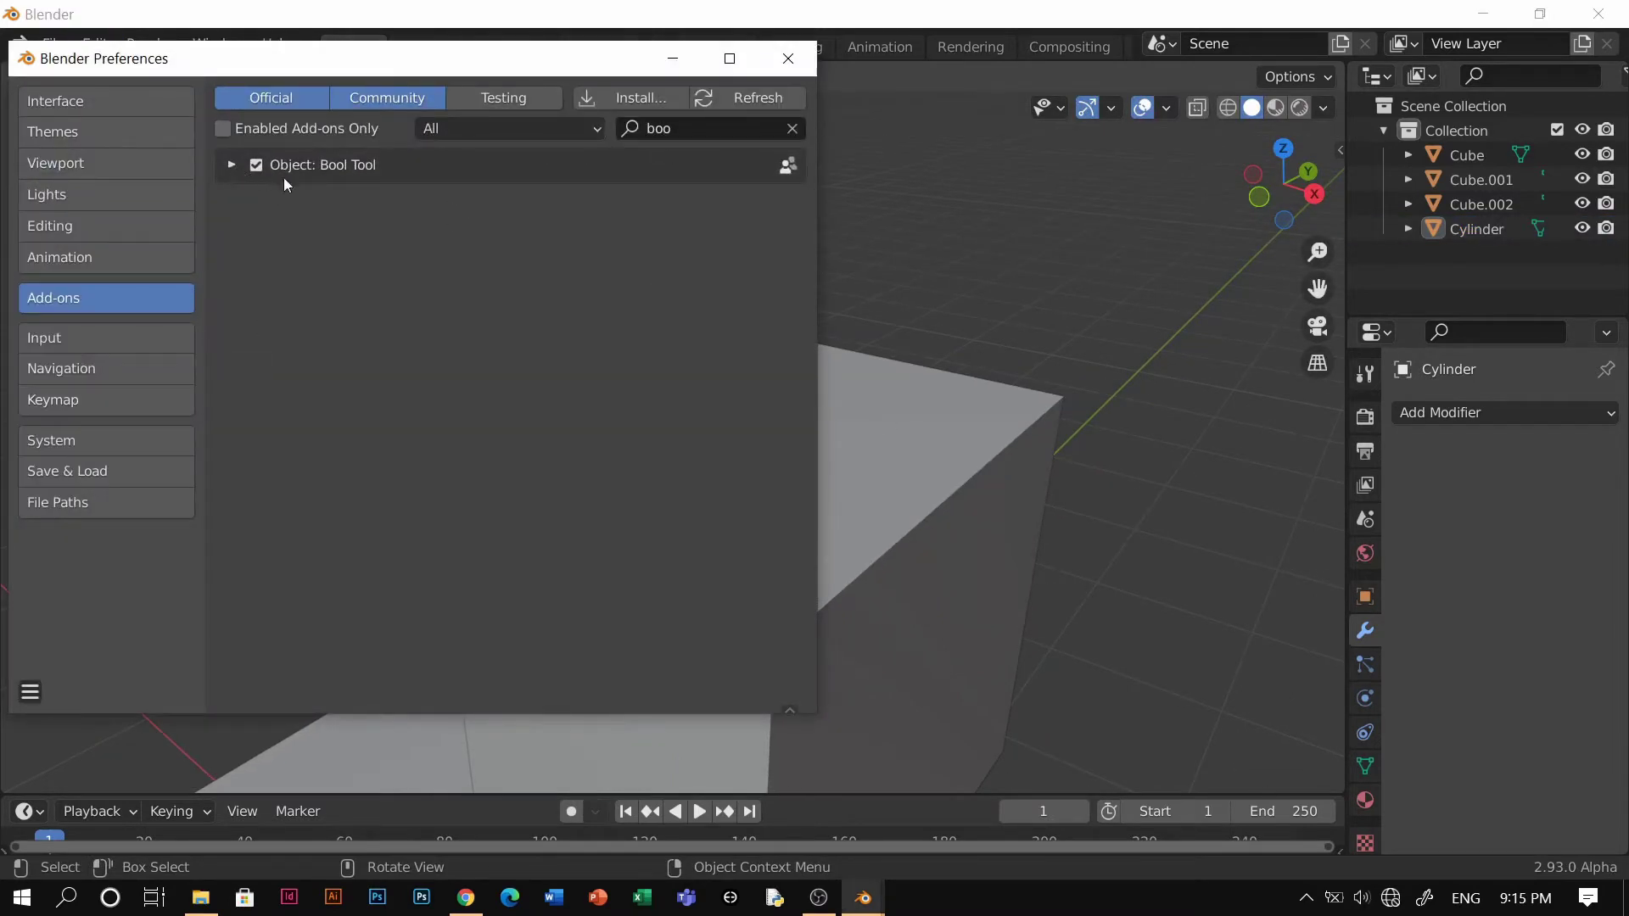
pyautogui.click(788, 58)
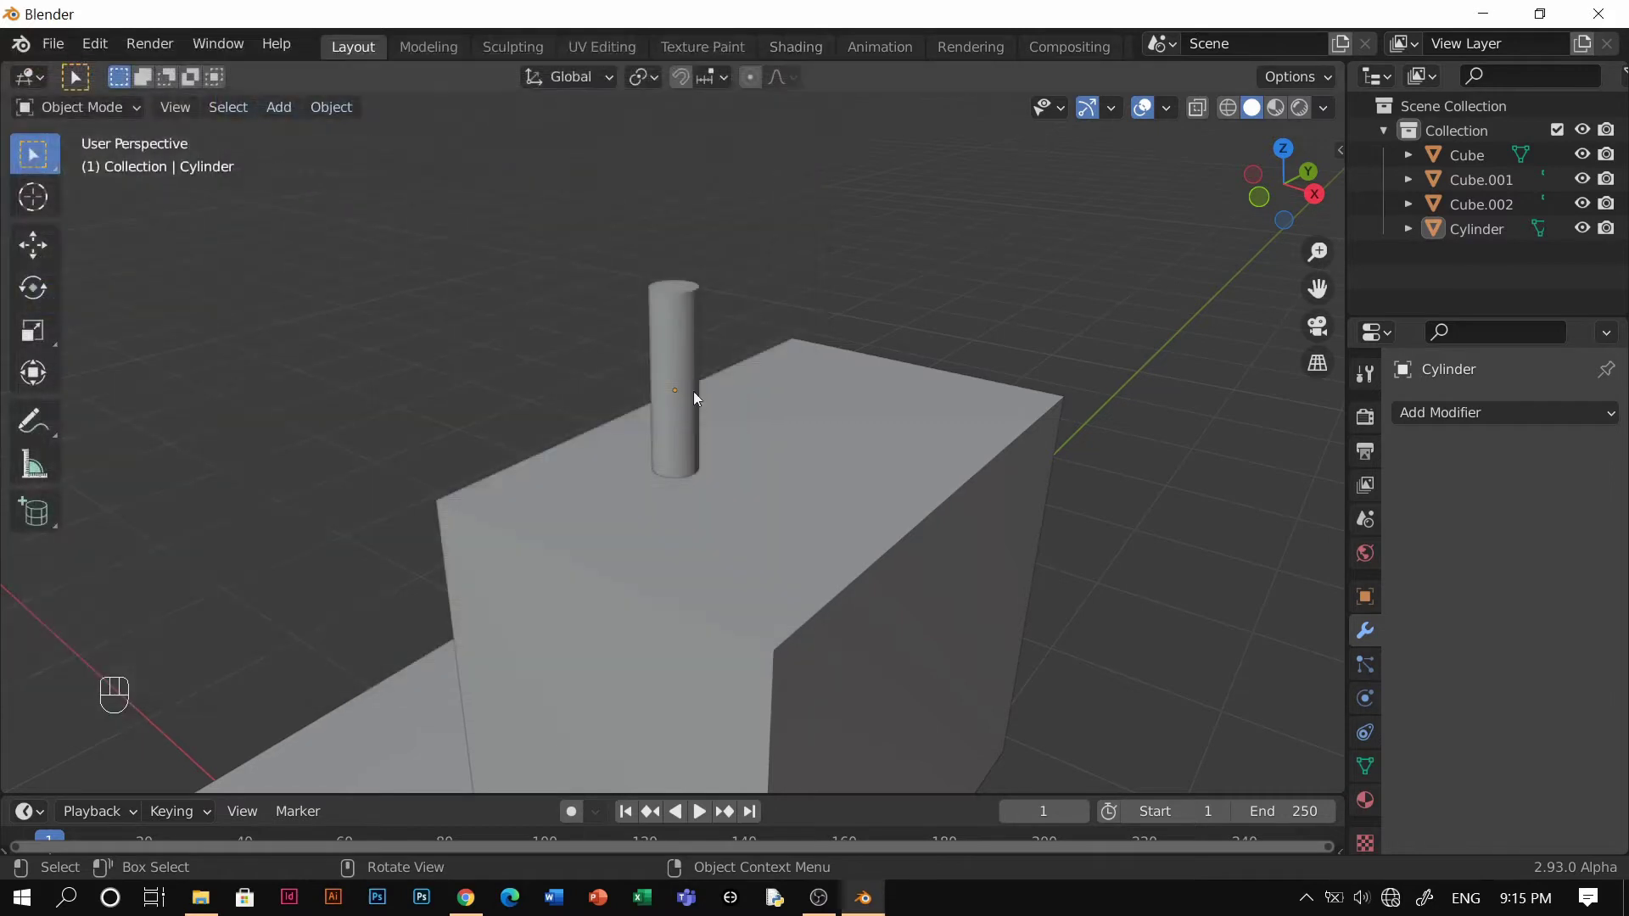
# Subtract the cylinder from the upper box with Bool Tool's Brush Boolean Difference, keeping the box as the active object.
pyautogui.click(699, 313)
pyautogui.keyDown('shift'); pyautogui.click(770, 435); pyautogui.keyUp('shift')
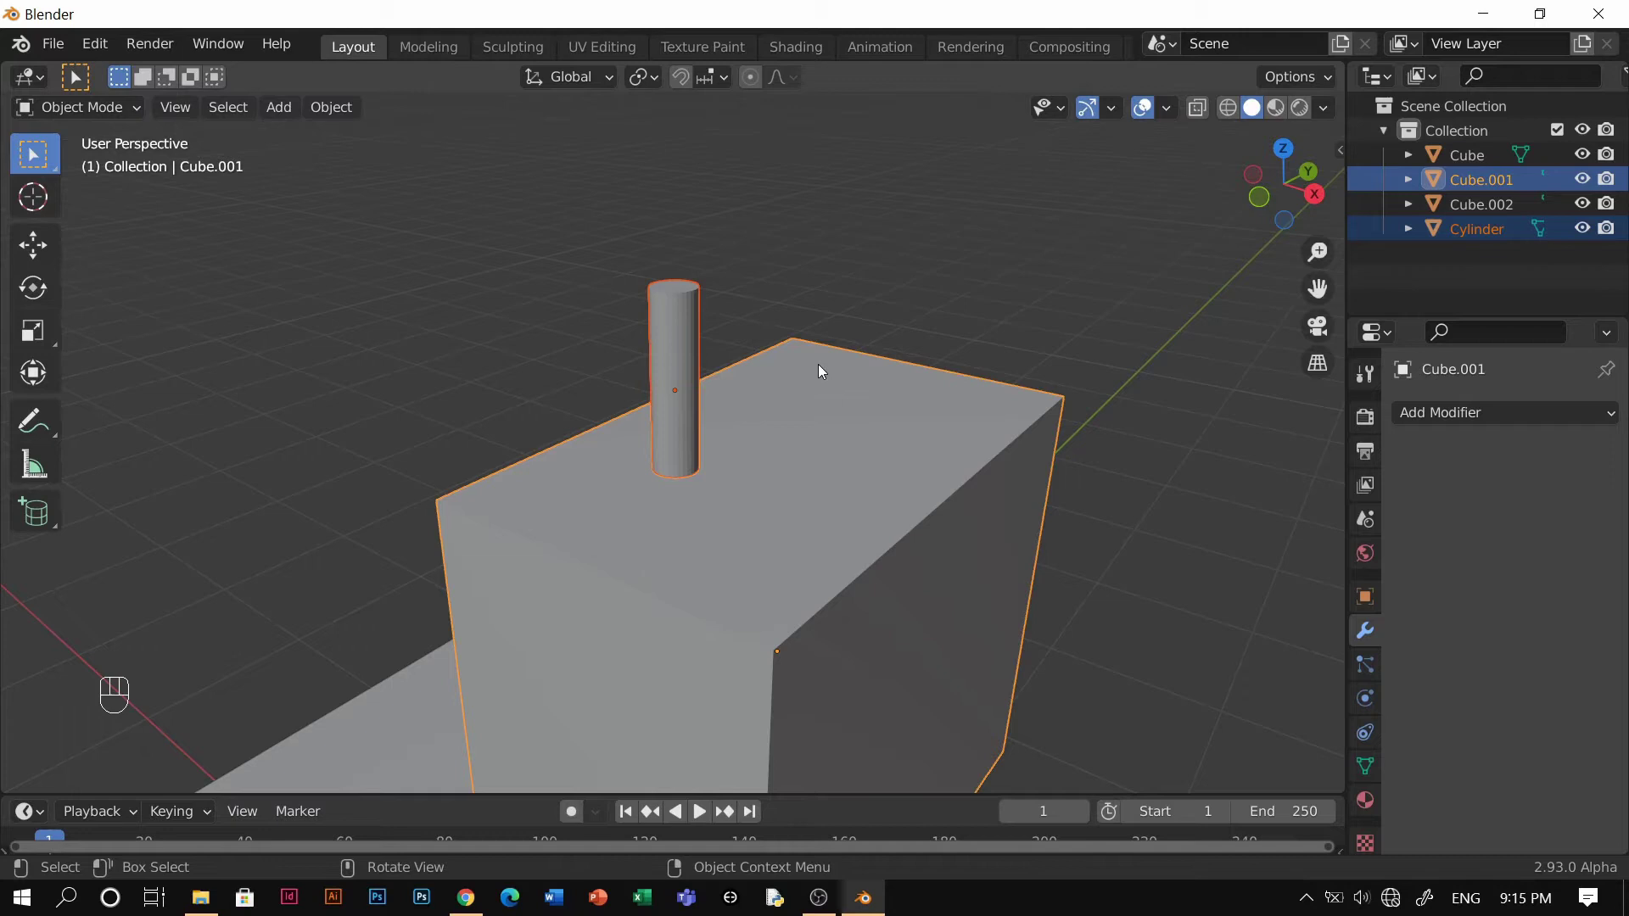
pyautogui.click(692, 302)
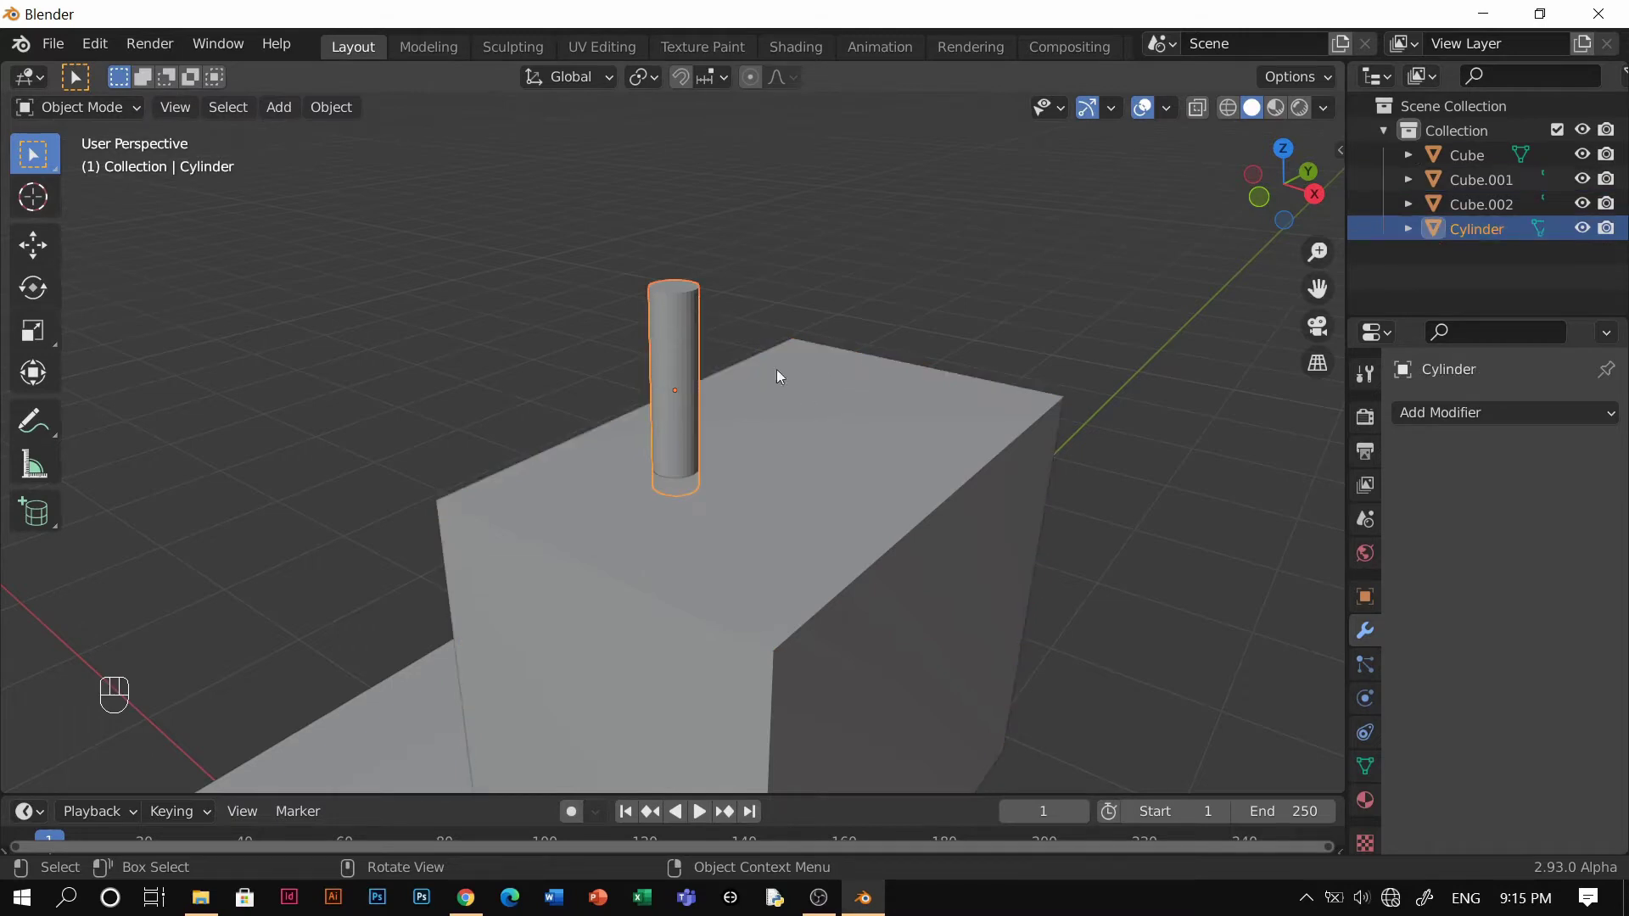
pyautogui.keyDown('shift'); pyautogui.click(955, 426); pyautogui.keyUp('shift')
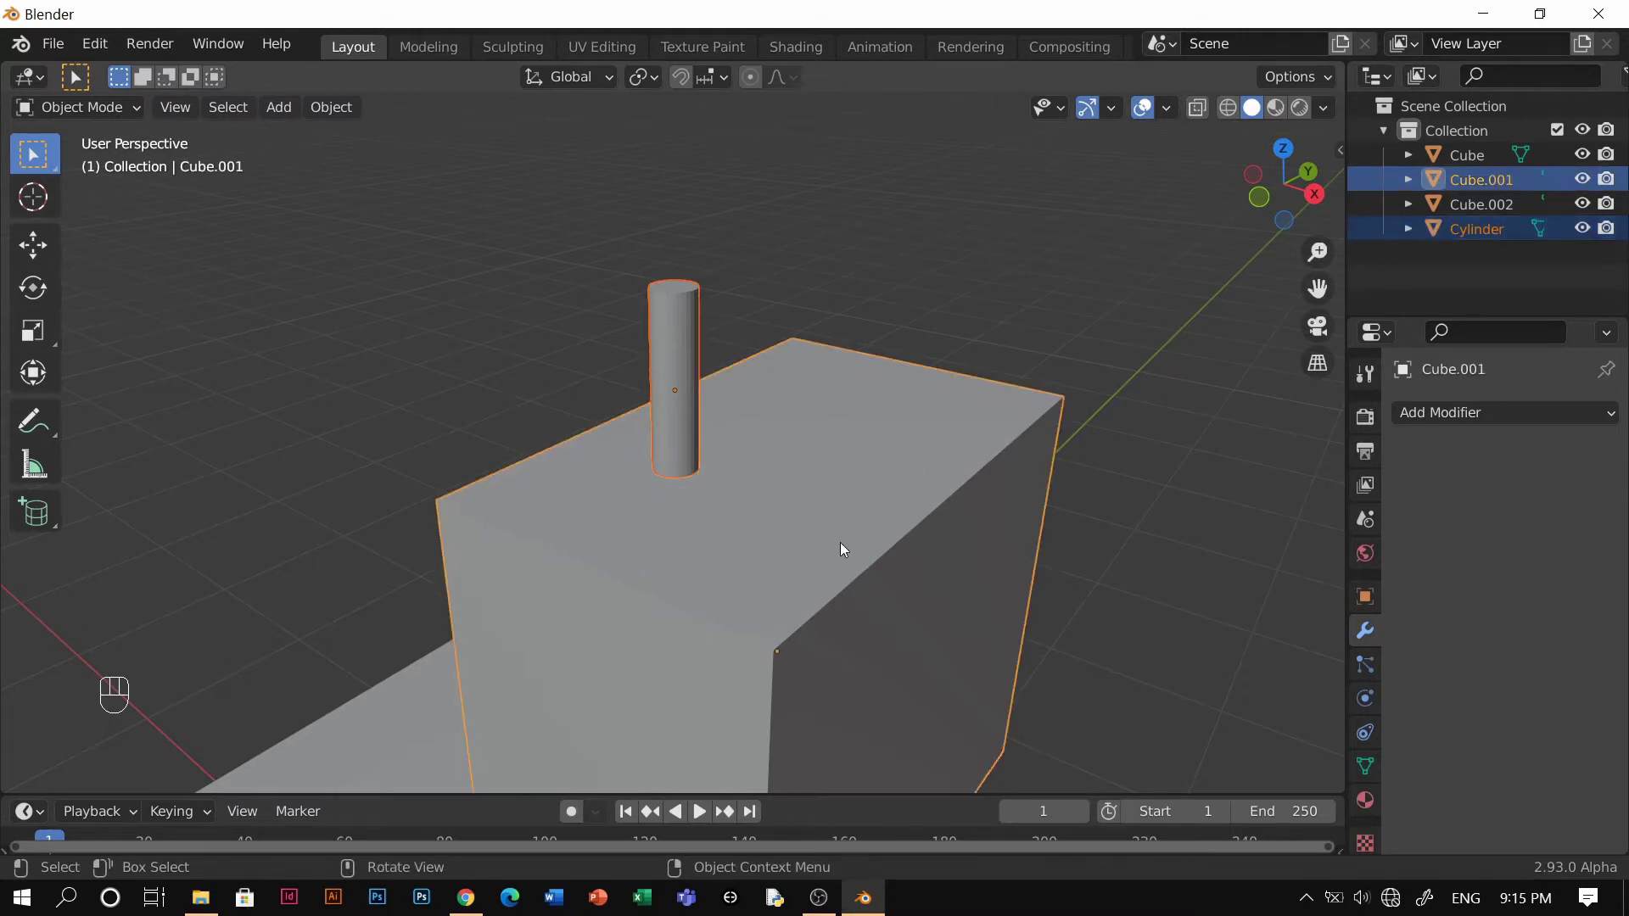
pyautogui.hotkey('shift', 'ctrl', 'b')
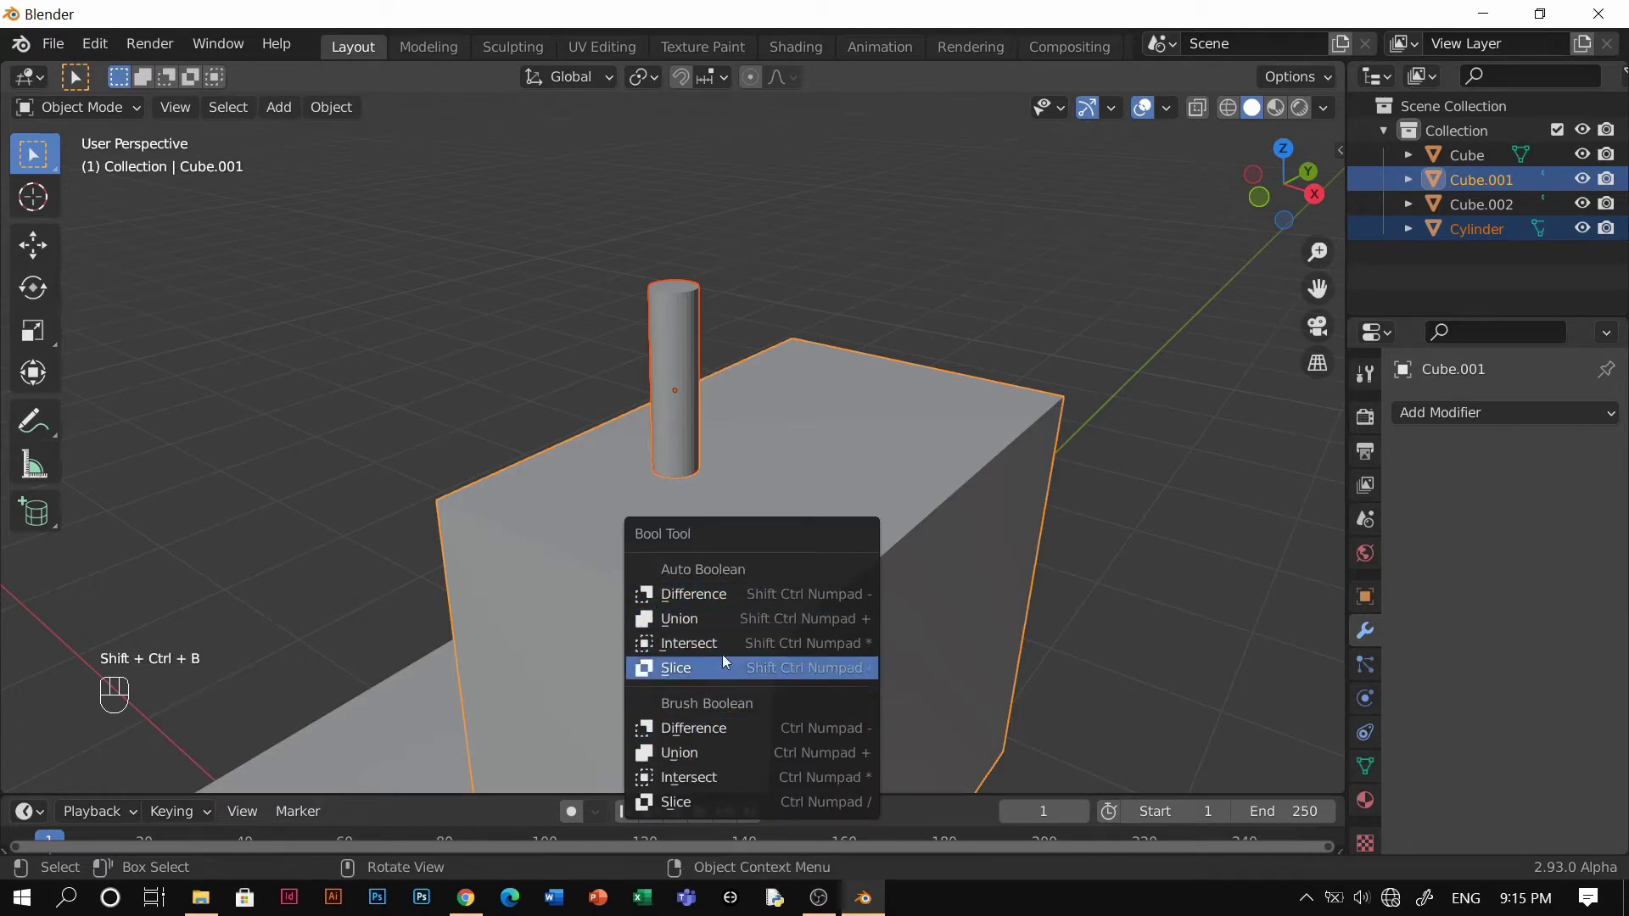
pyautogui.moveTo(677, 550); pyautogui.dragTo(904, 348)
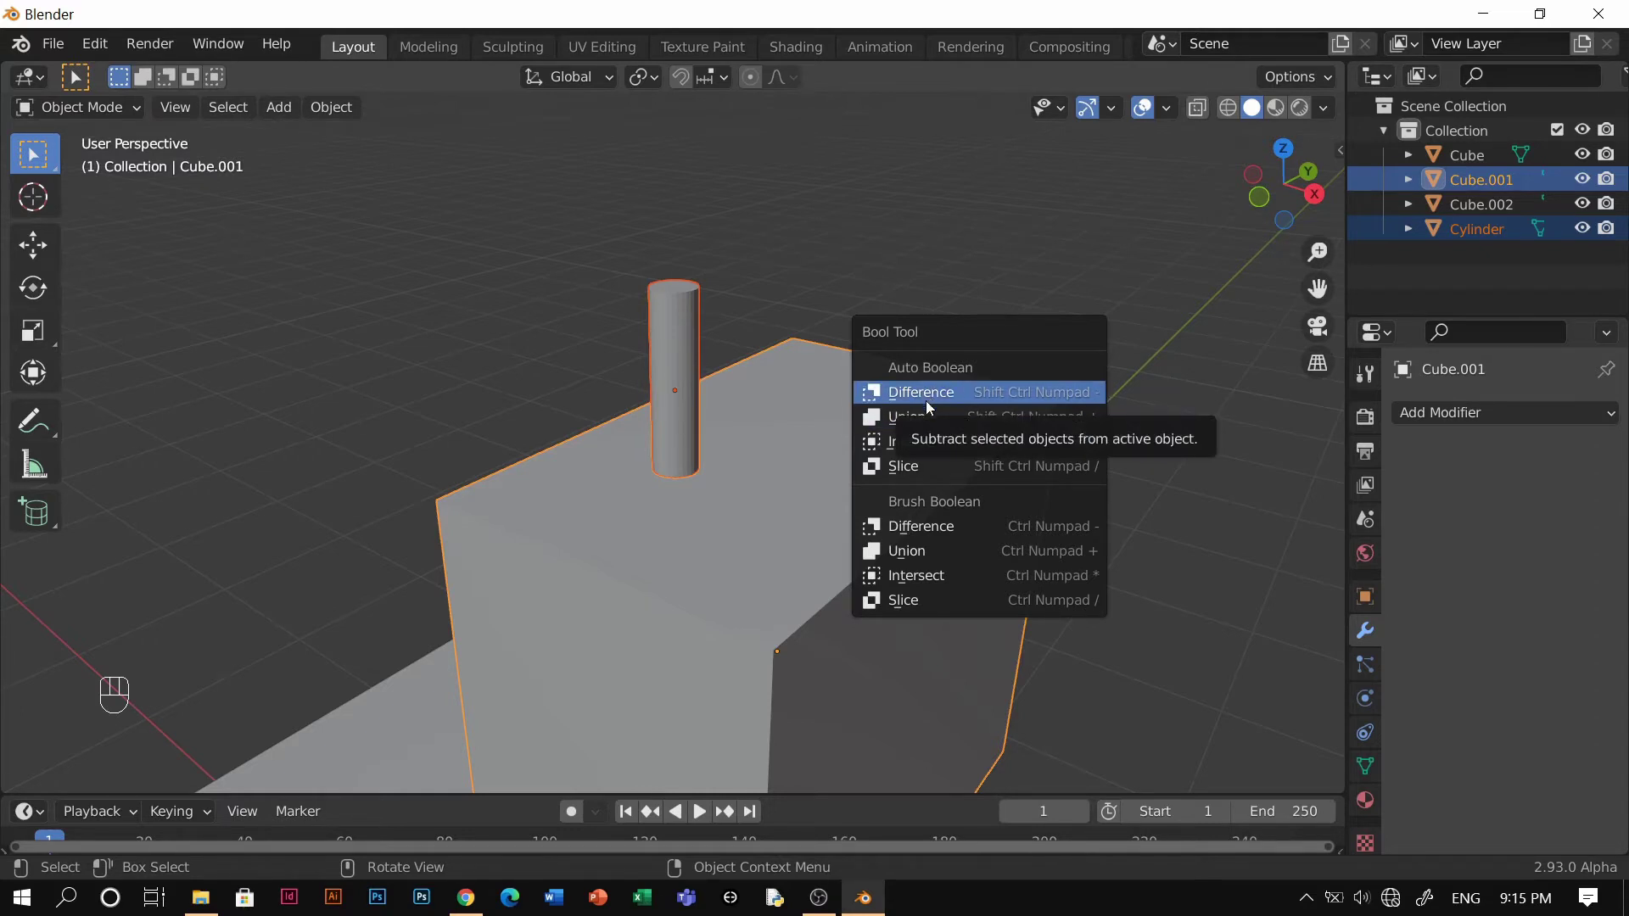
pyautogui.click(934, 528)
pyautogui.moveTo(934, 528)
pyautogui.mouseDown(button='middle')
pyautogui.moveTo(741, 421)
pyautogui.moveTo(760, 378)
pyautogui.moveTo(742, 353)
pyautogui.mouseUp(button='middle')
# Select the cylinder cutter alone and move it along the Y axis to reposition the hole in the box.
pyautogui.press('g')
pyautogui.click(701, 200)
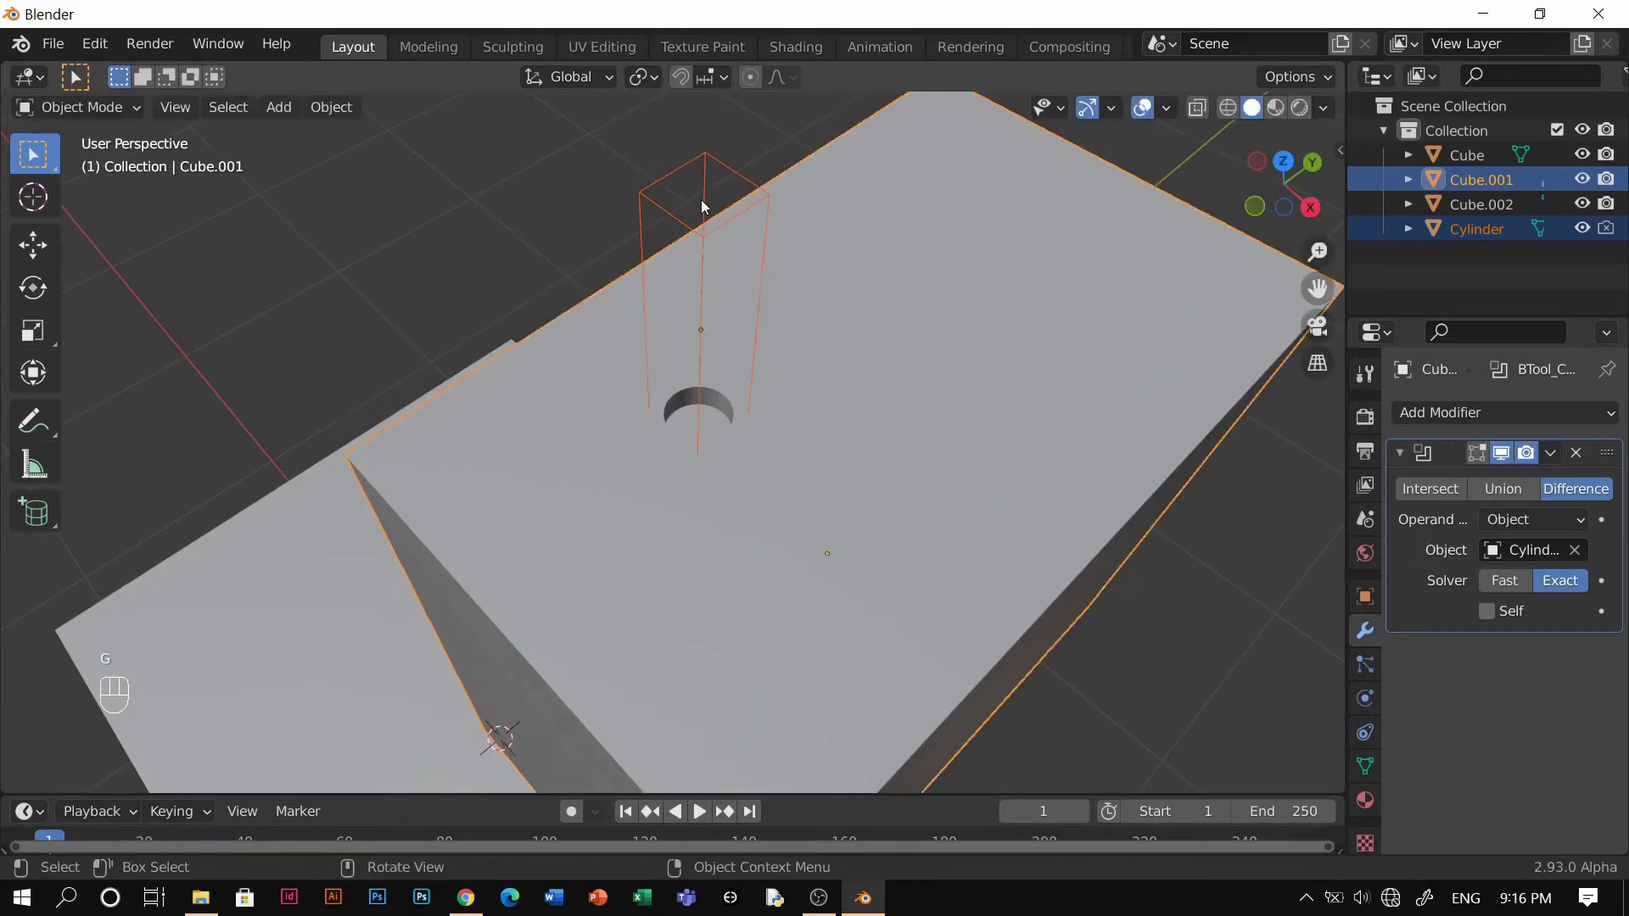
pyautogui.click(701, 200)
pyautogui.press('g')
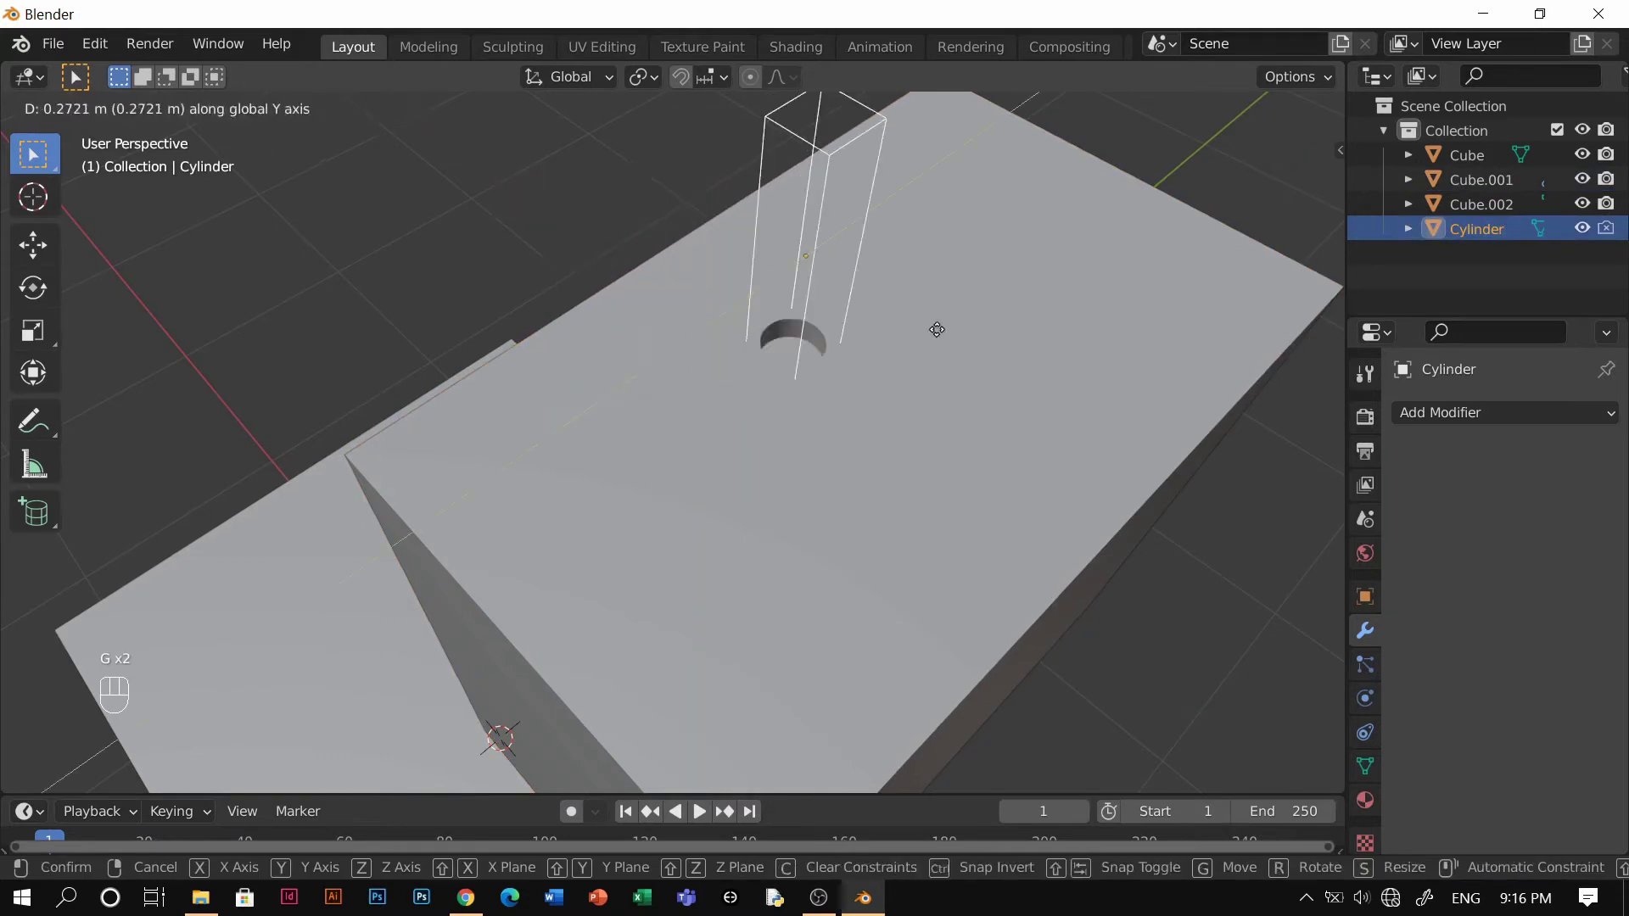
pyautogui.click(786, 432)
# Deselect the cutter and activate the interactive Add Cube tool.
pyautogui.moveTo(786, 431); pyautogui.dragTo(672, 450, button='middle')
pyautogui.click(894, 309)
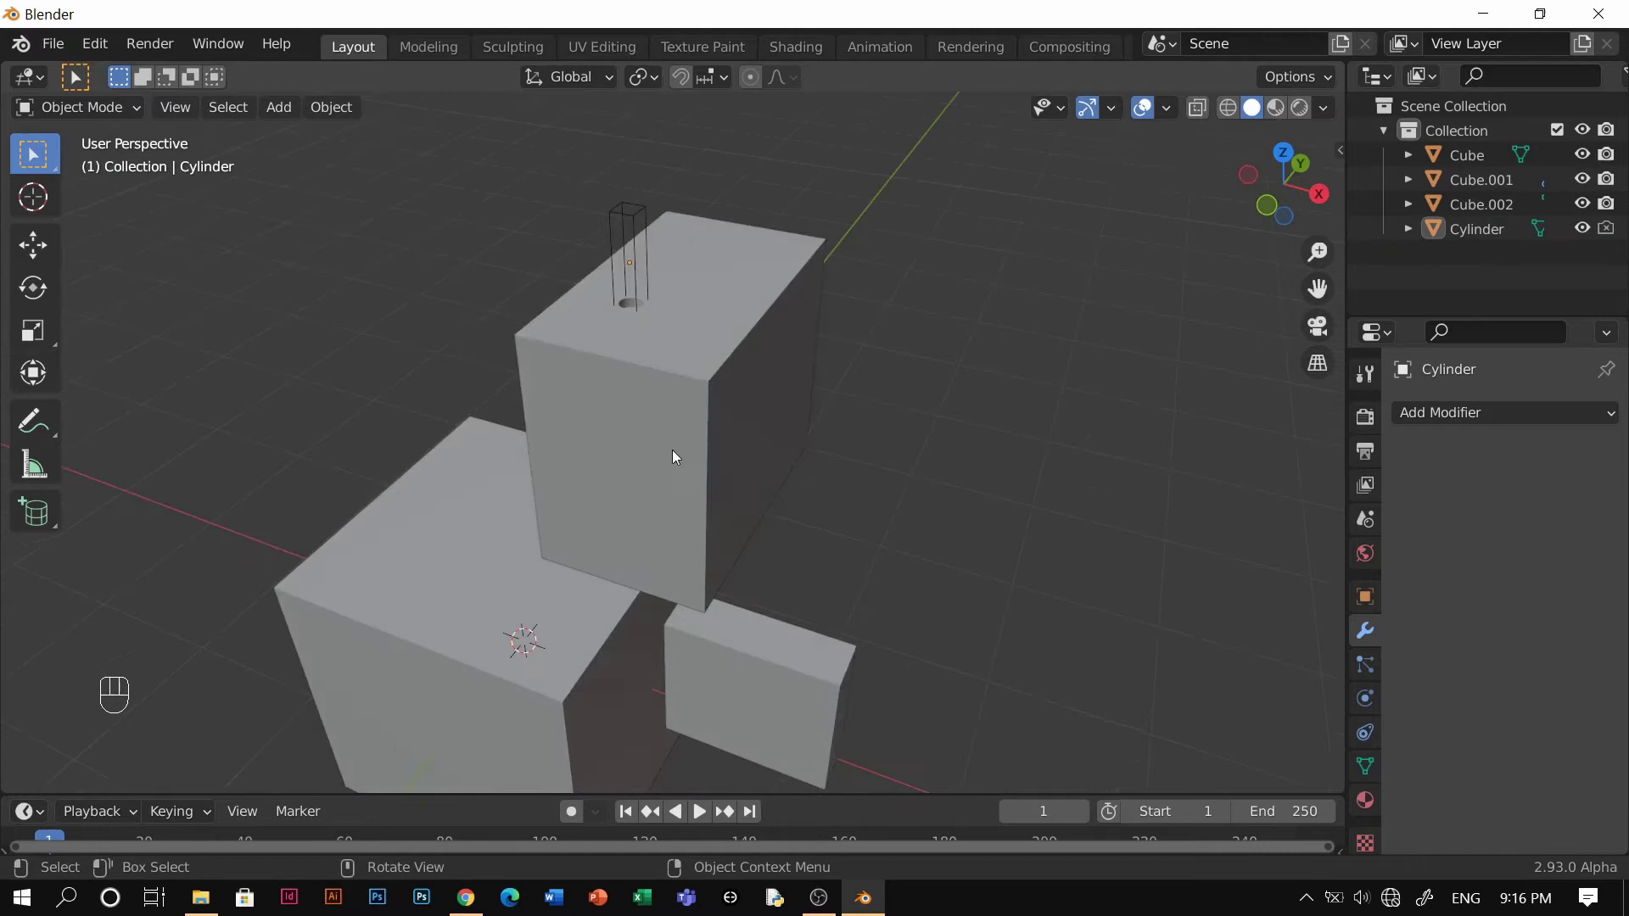
pyautogui.moveTo(727, 575); pyautogui.dragTo(184, 535, button='middle')
pyautogui.moveTo(47, 518); pyautogui.dragTo(124, 535)
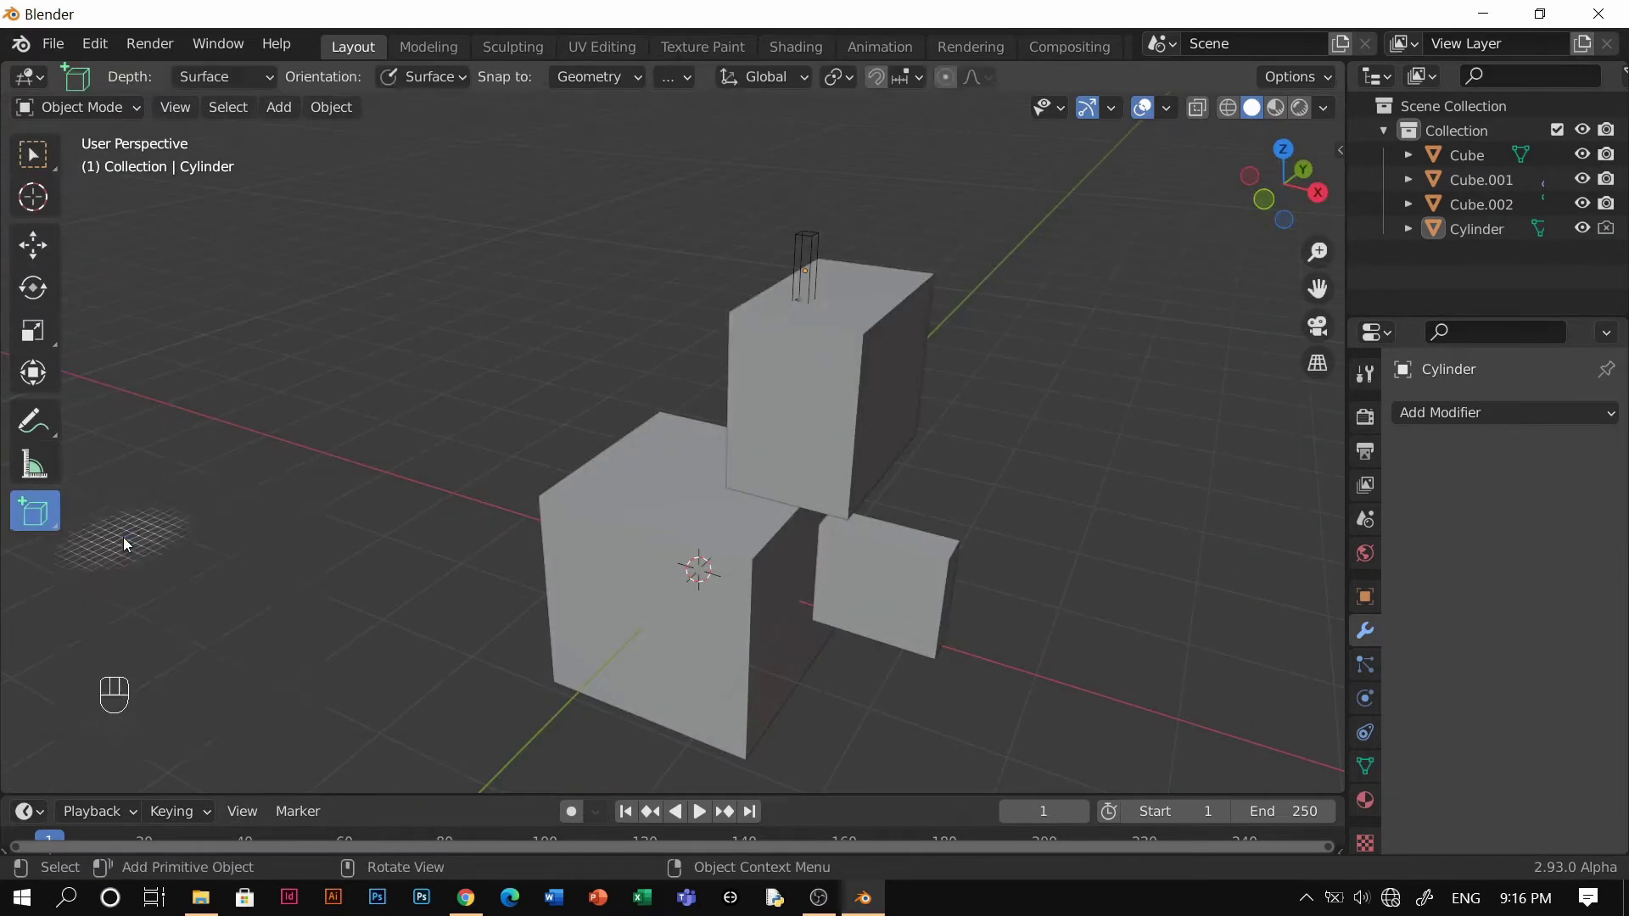
# Search the add-on preferences for "machi", expand the Mesh: MACHIN3tools details and maximize the preferences window.
pyautogui.click(92, 41)
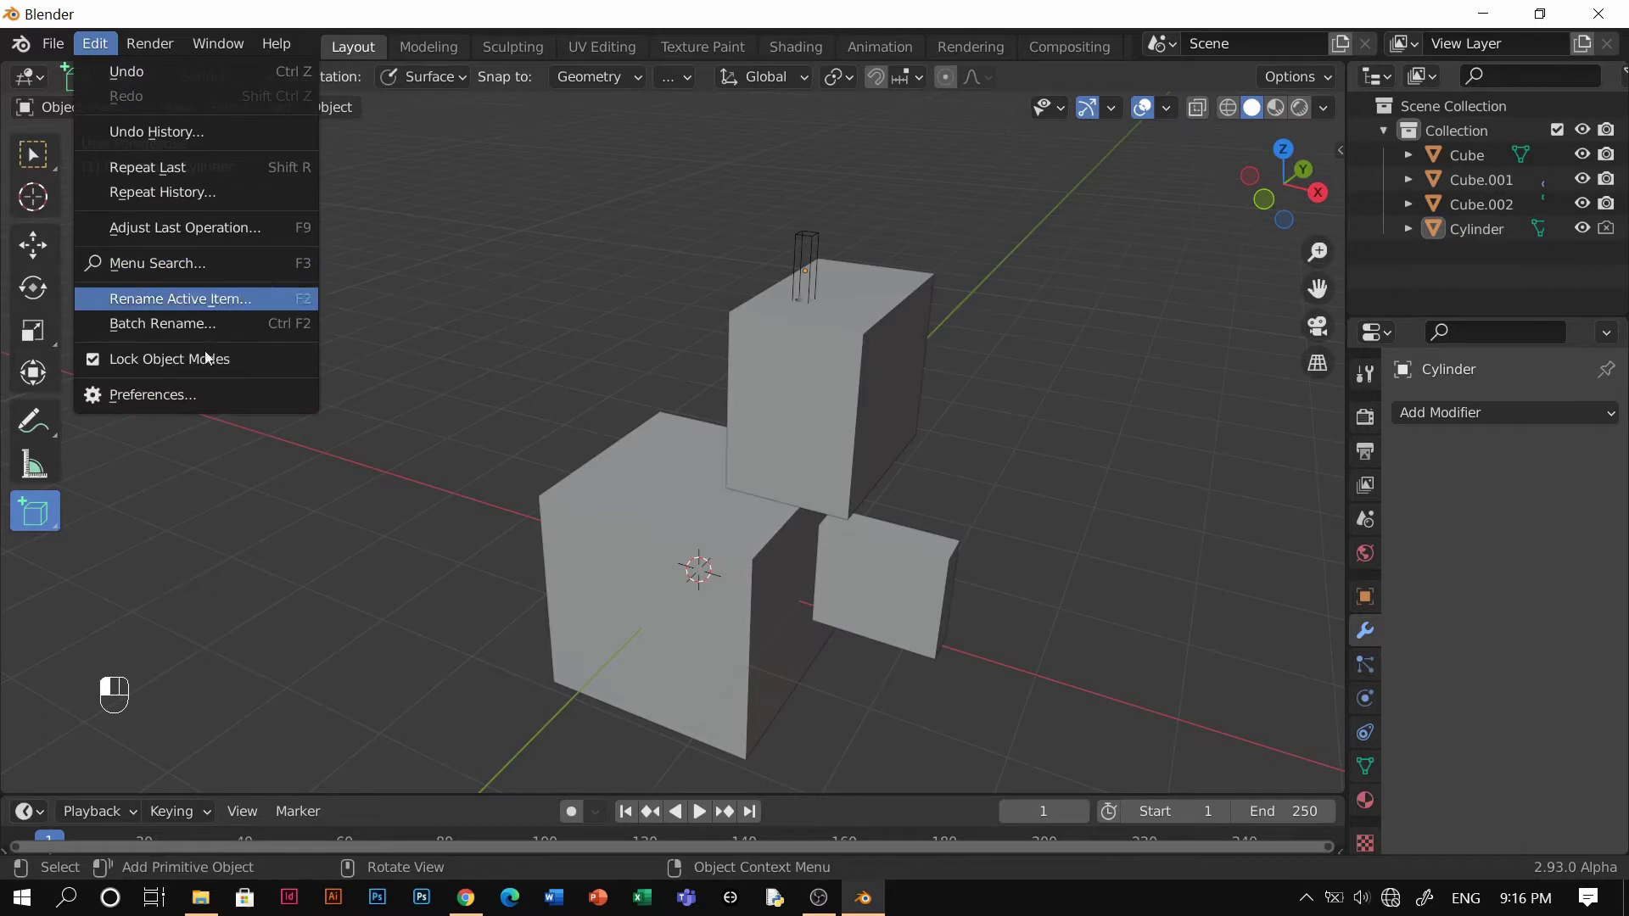
pyautogui.click(174, 396)
pyautogui.click(727, 125)
pyautogui.write('machi')
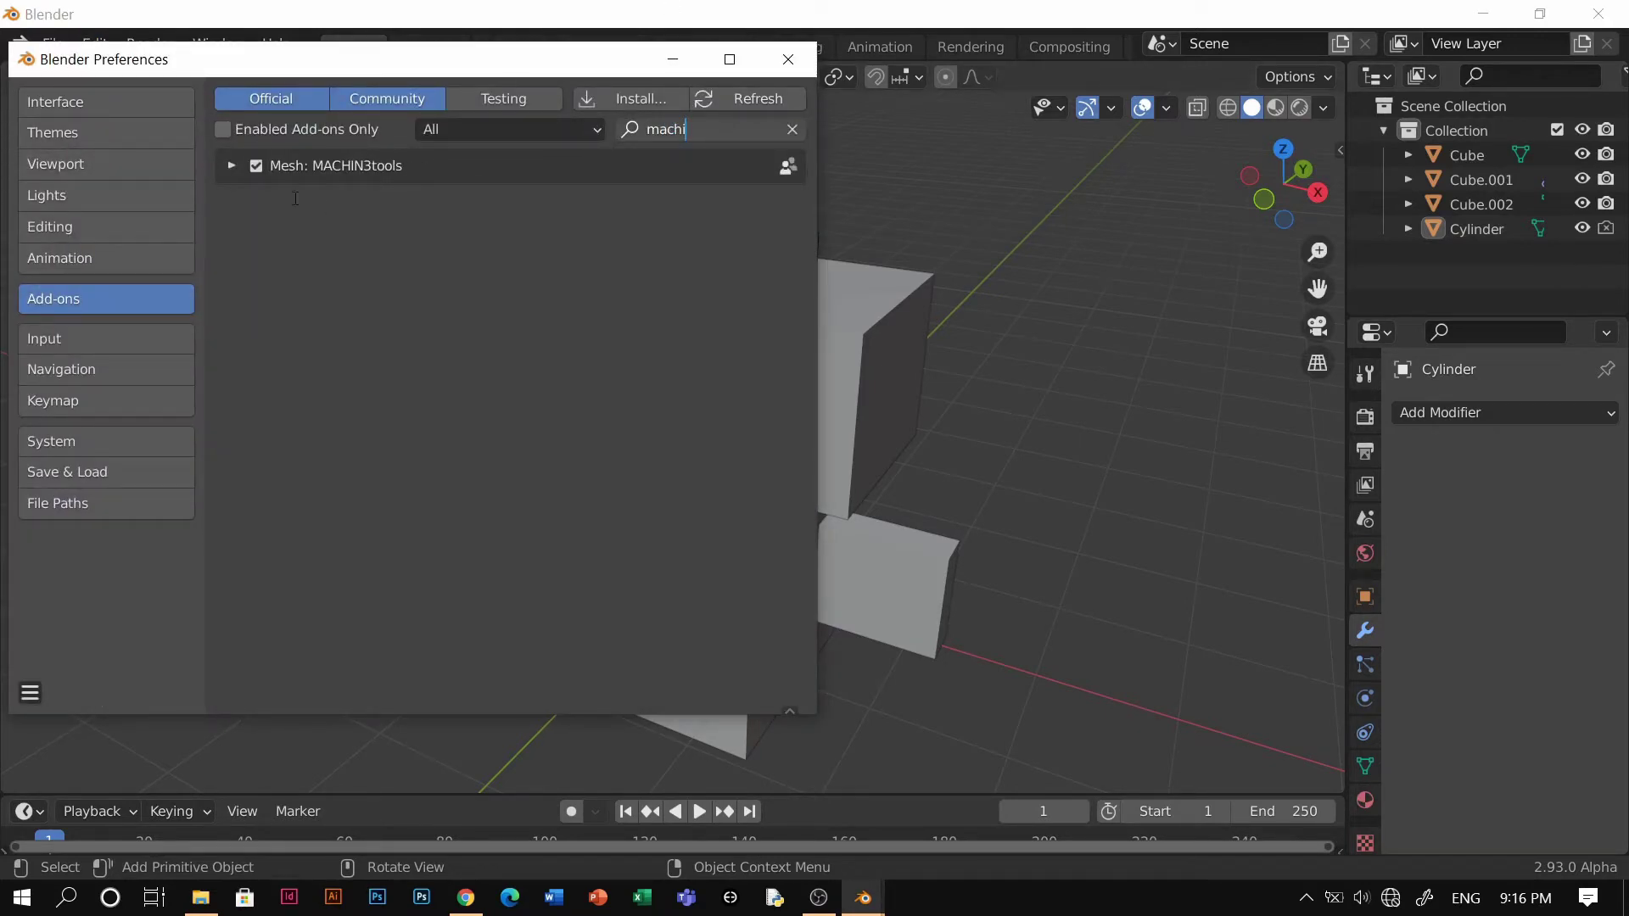
pyautogui.click(233, 171)
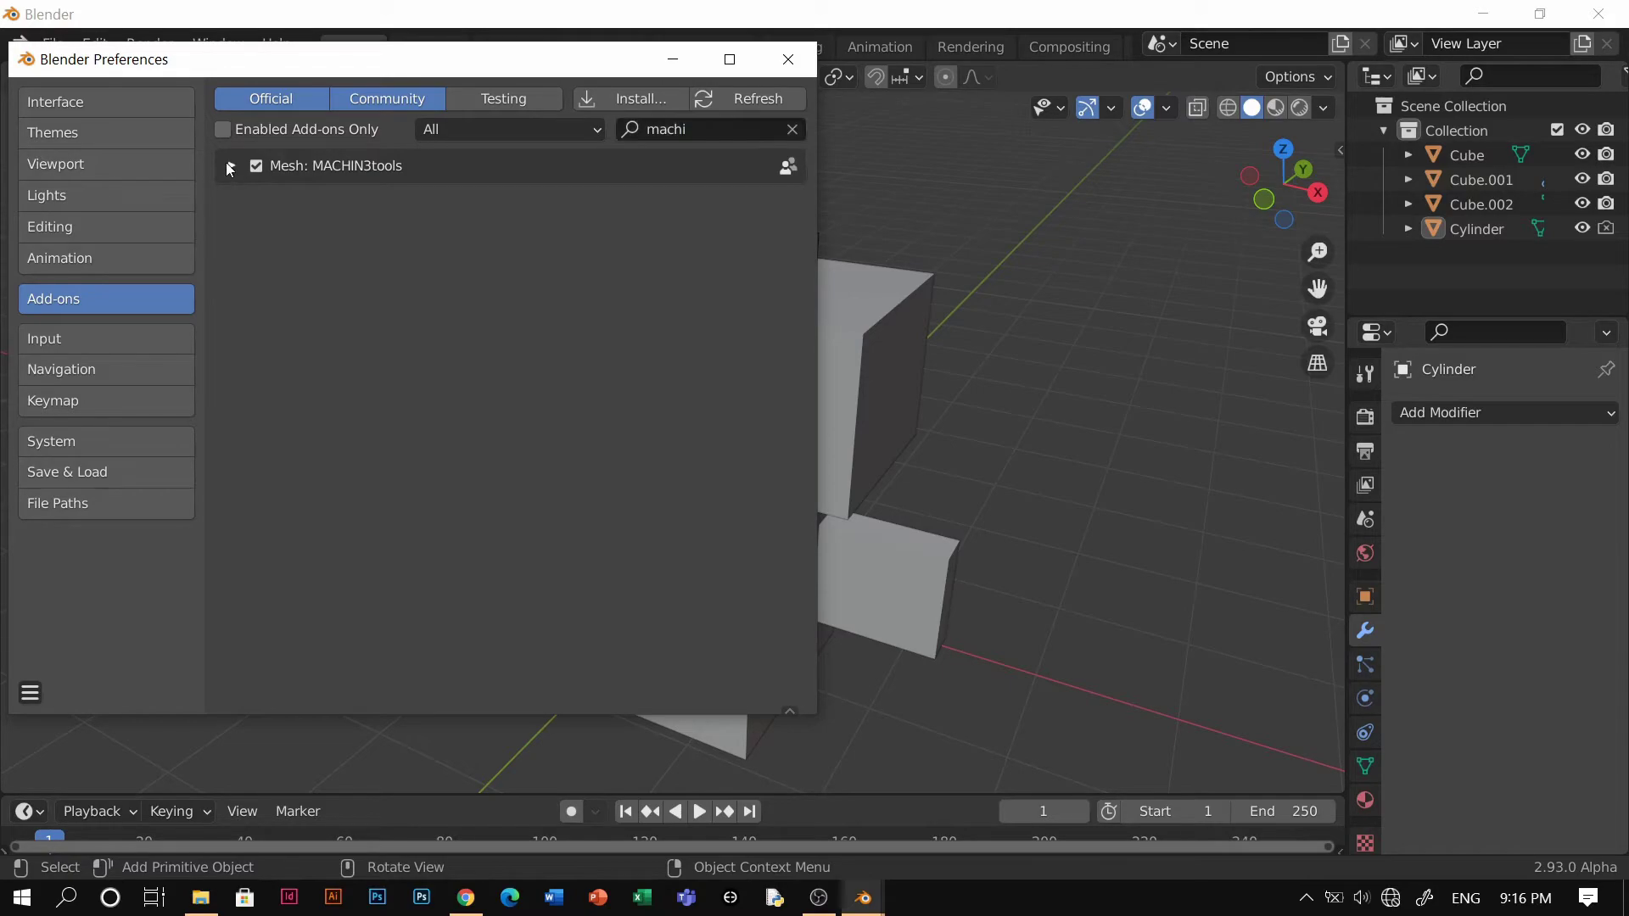
pyautogui.click(231, 166)
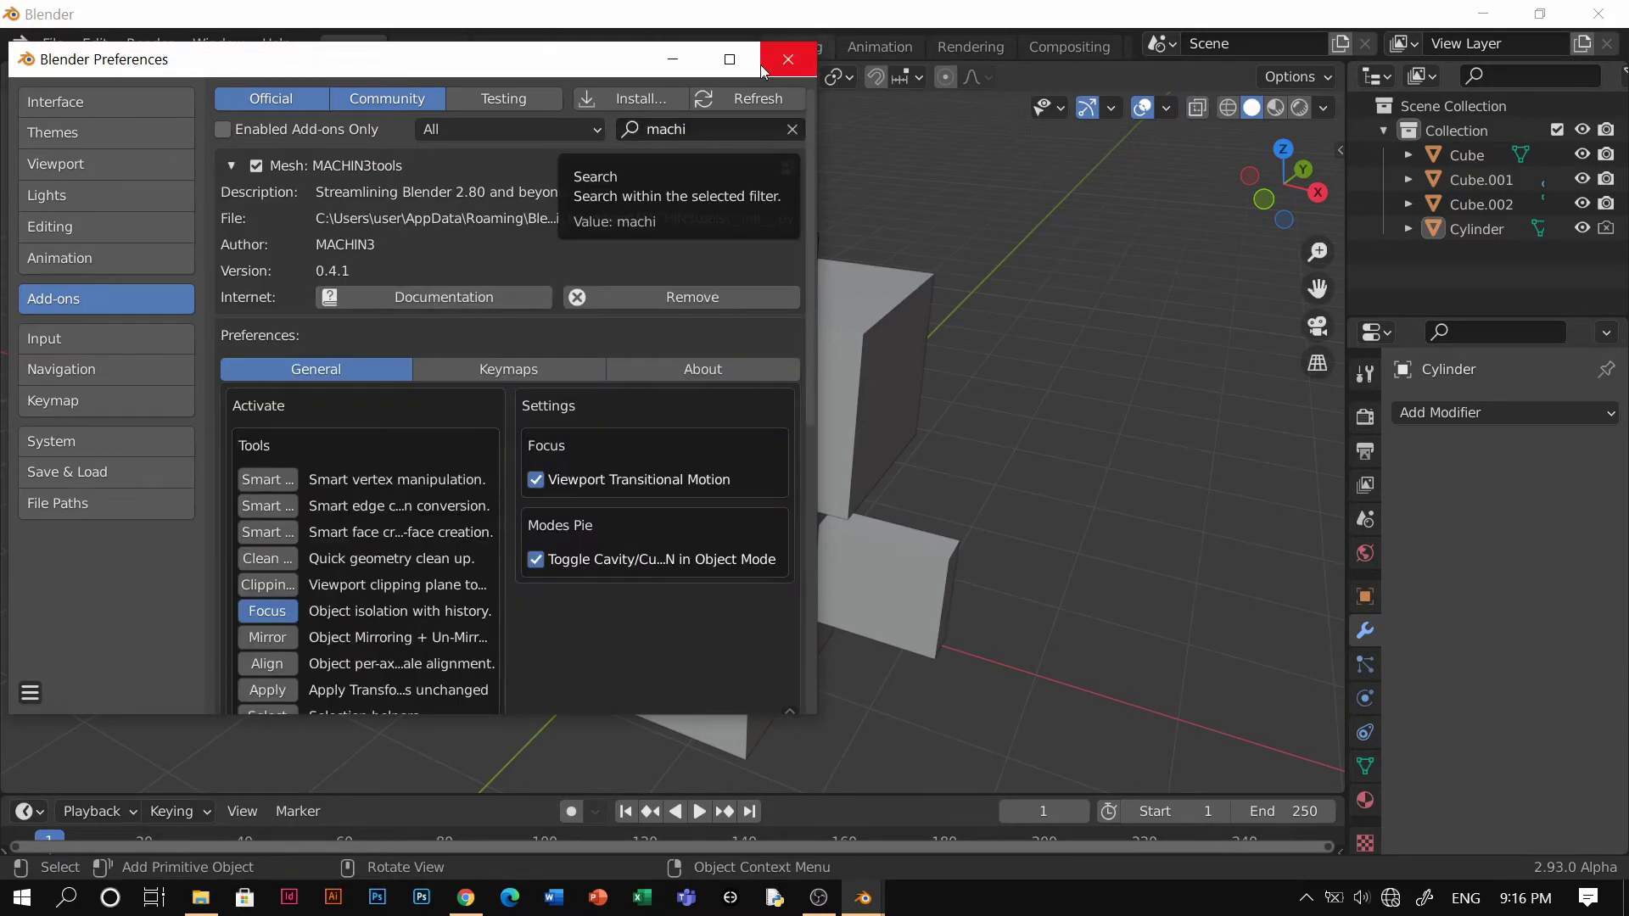
pyautogui.click(729, 59)
# Activate the MACHIN3tools tools from Smart Vert through Unity in the add-on's general preferences.
pyautogui.scroll(-8, 631, 623)
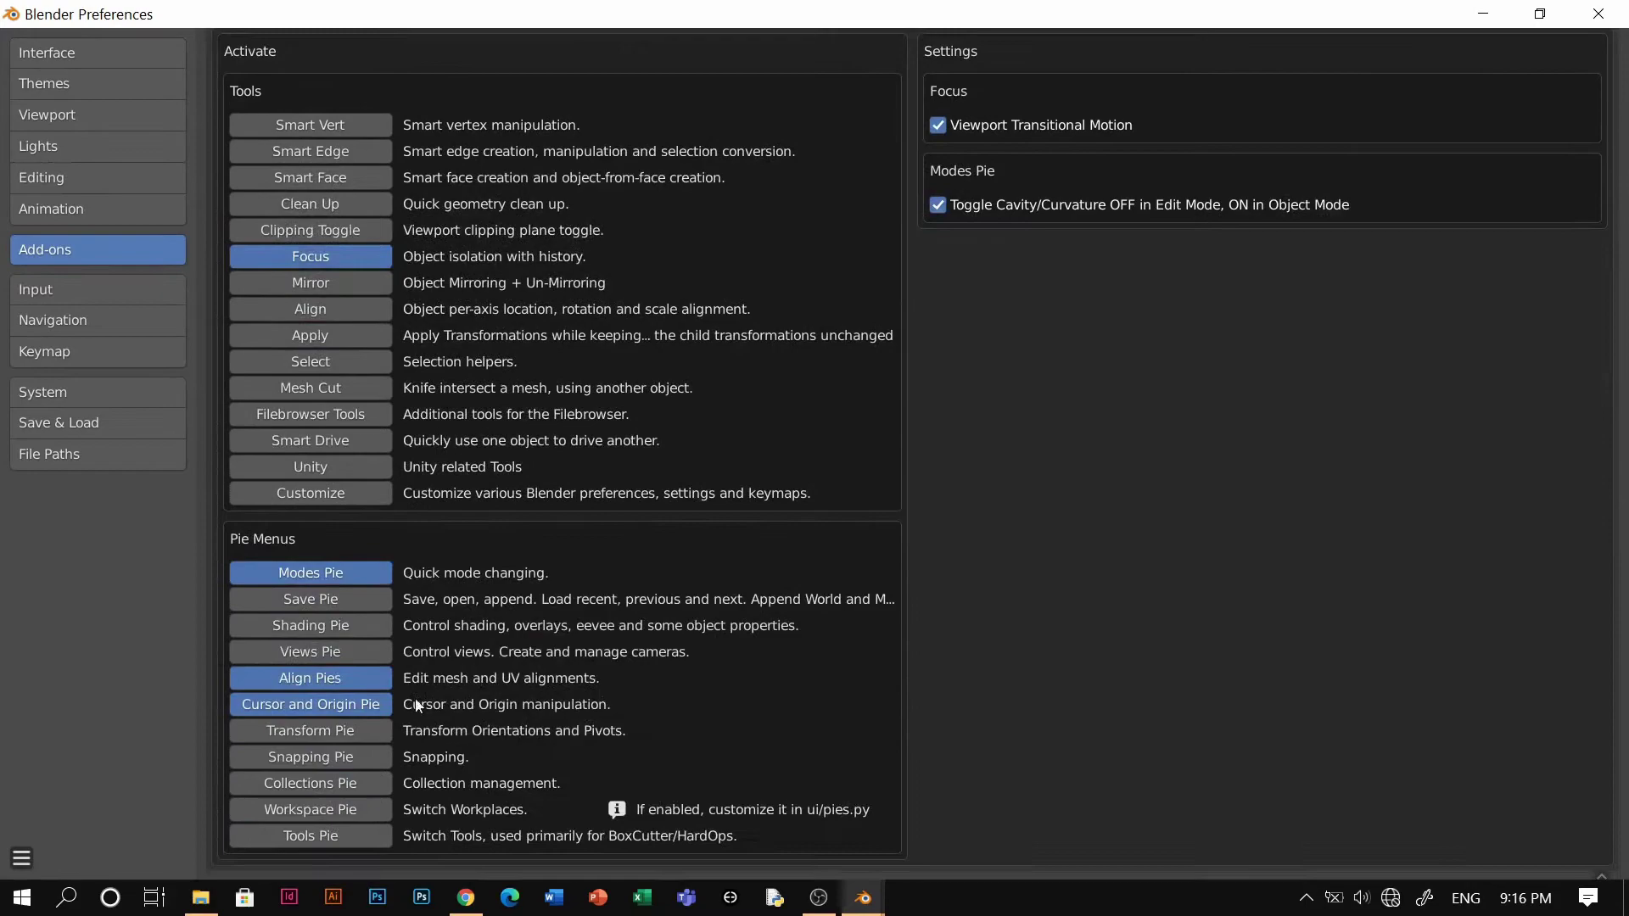
pyautogui.scroll(8, 821, 498)
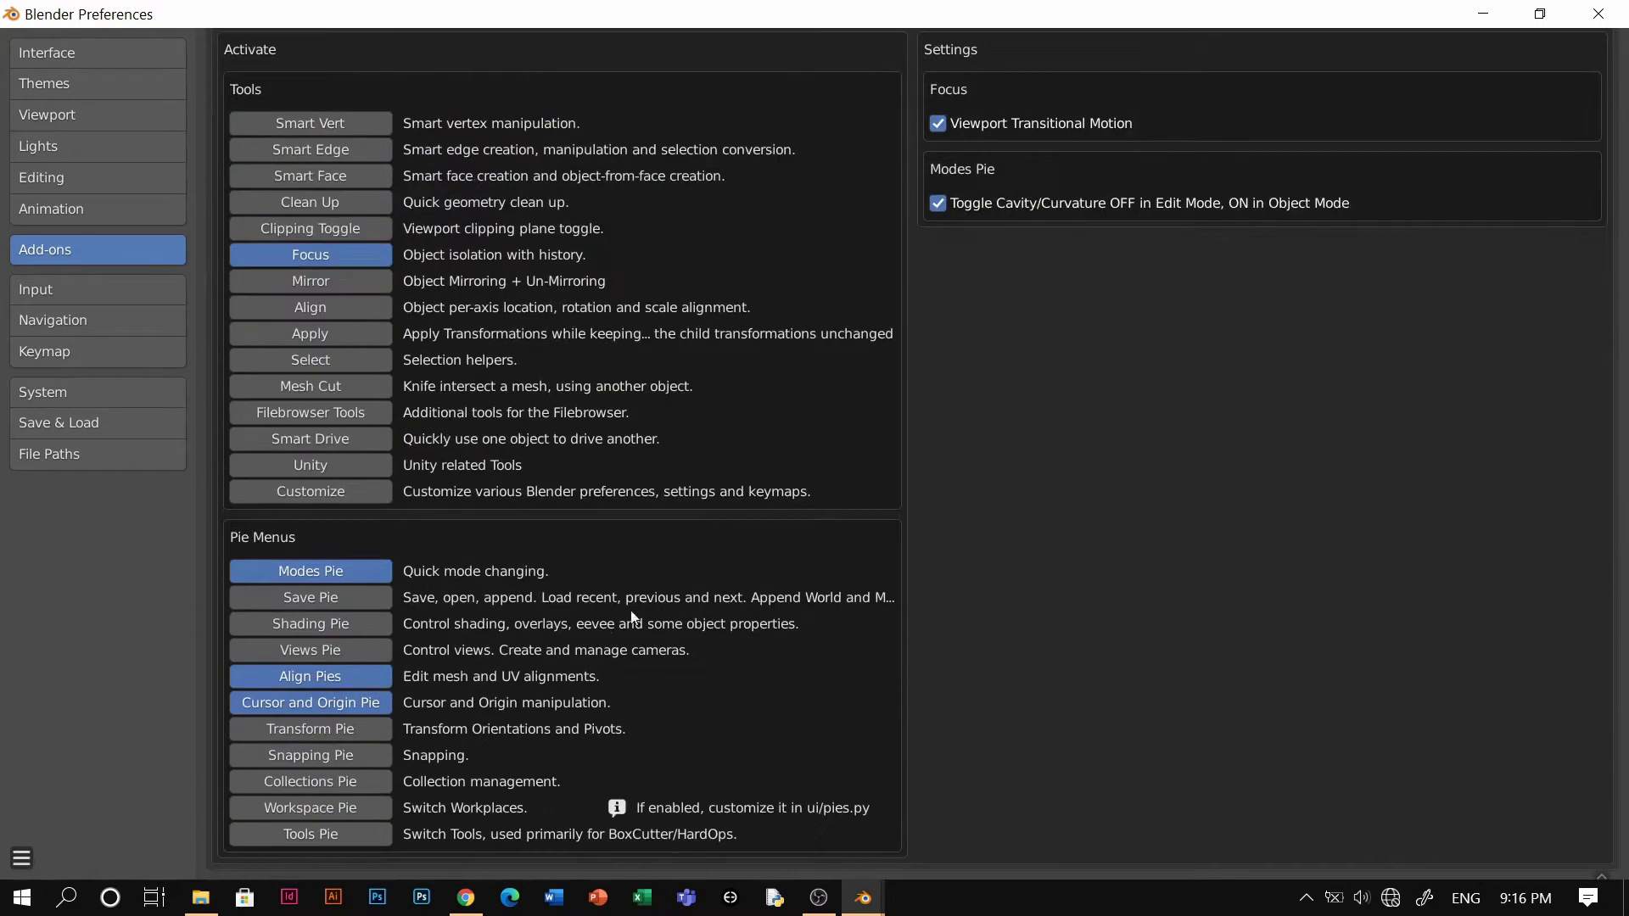
pyautogui.scroll(4, 297, 263)
pyautogui.moveTo(297, 260); pyautogui.dragTo(297, 368)
pyautogui.moveTo(297, 428); pyautogui.dragTo(302, 508)
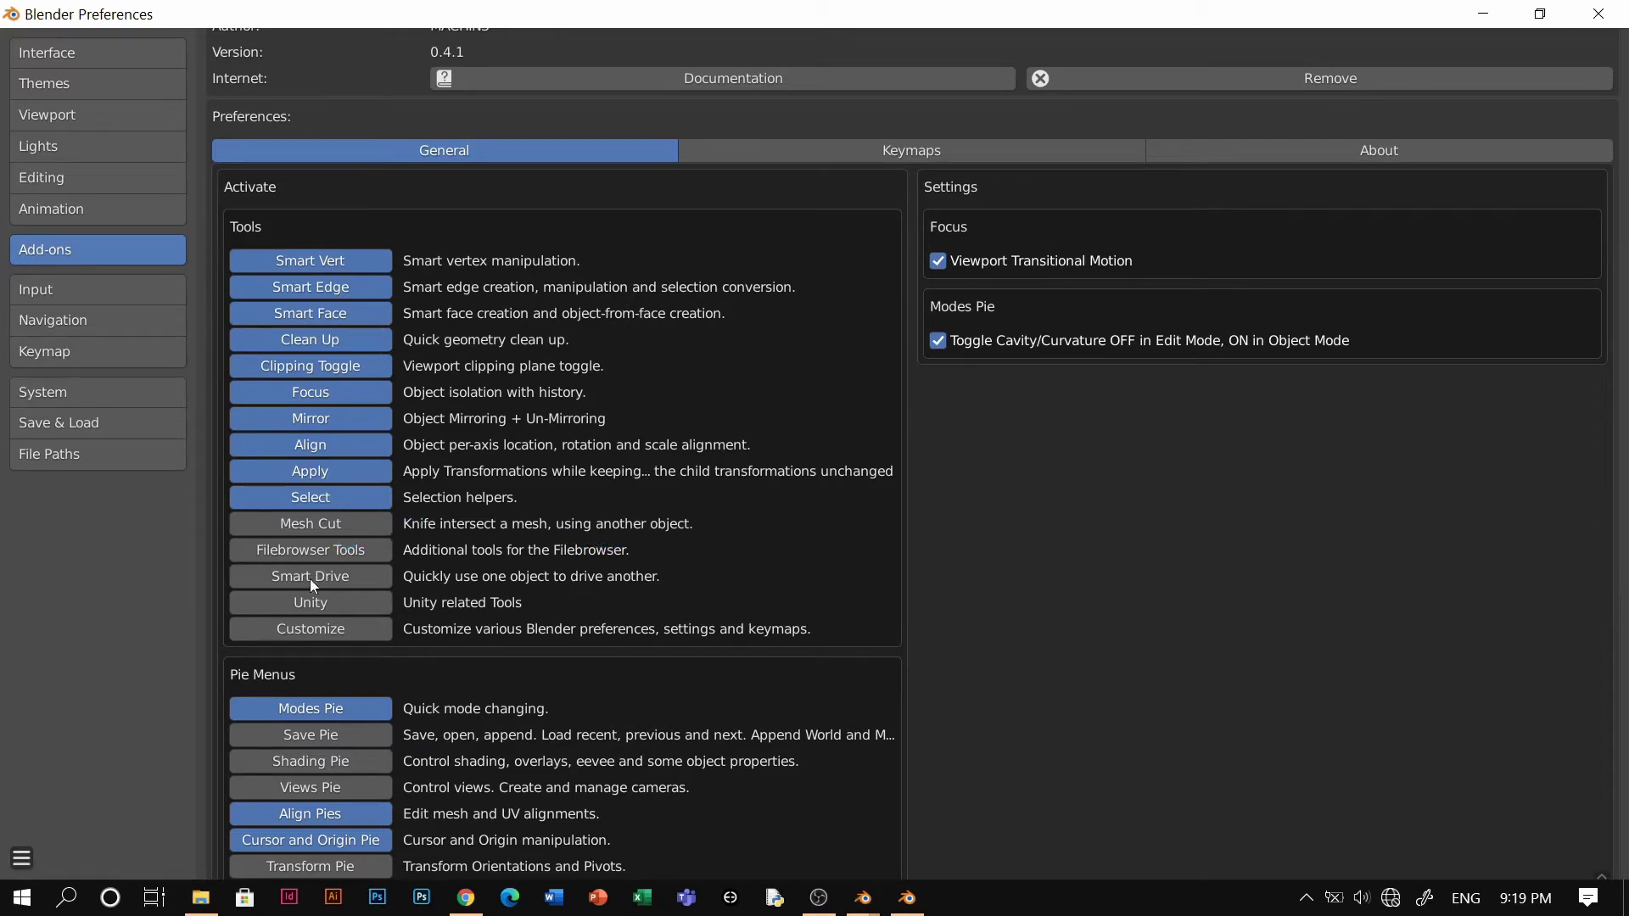
pyautogui.scroll(-5, 363, 573)
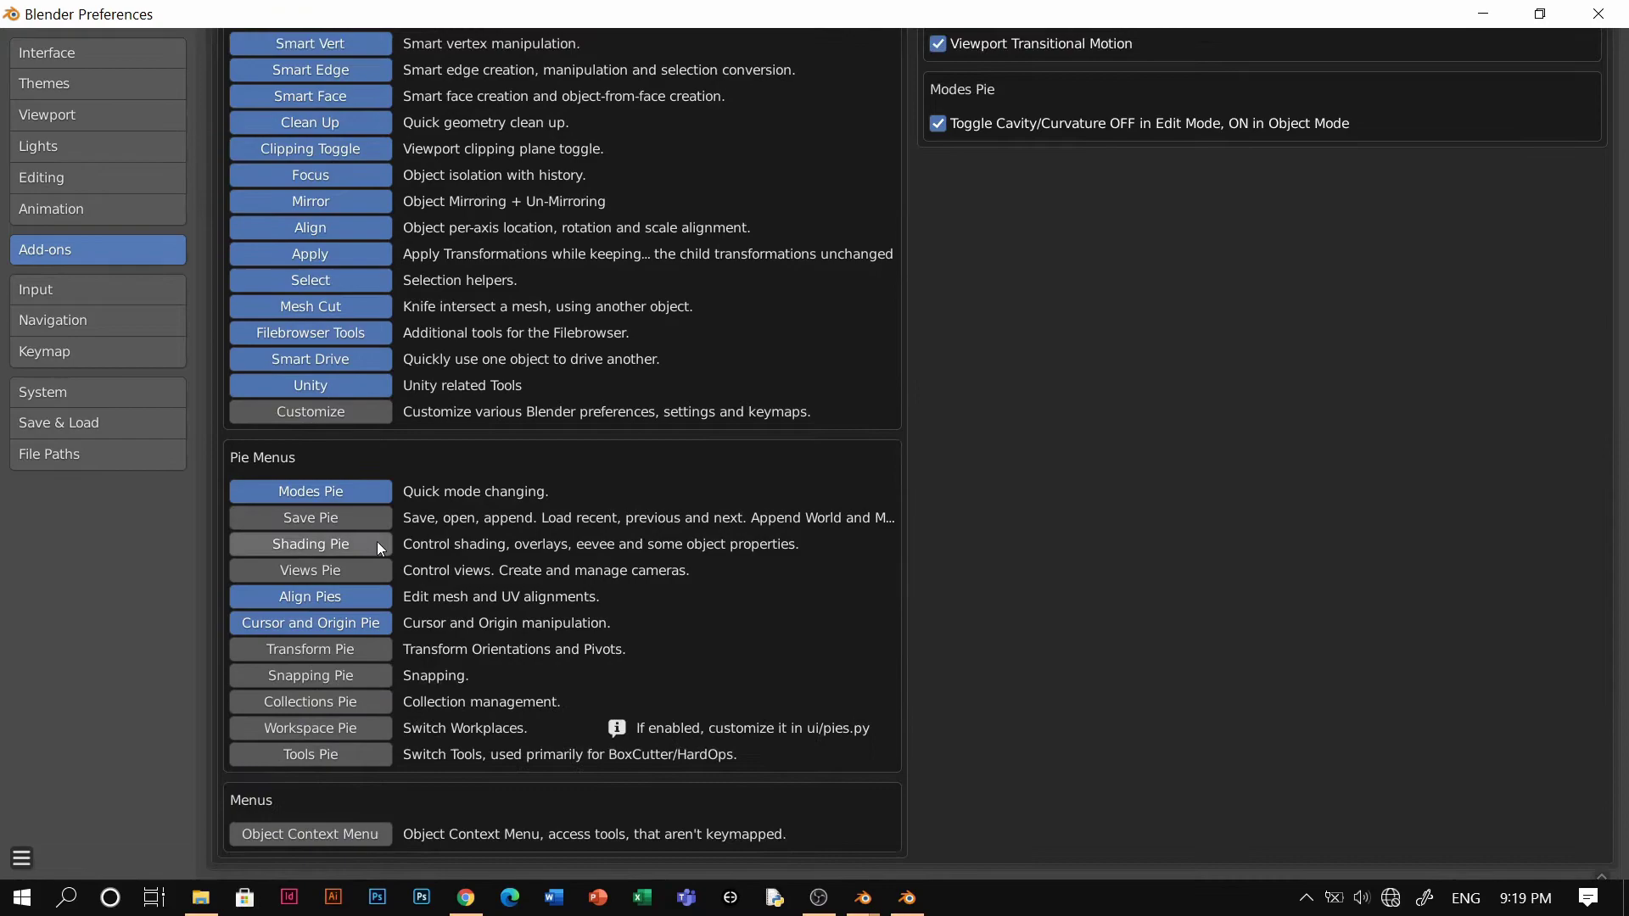
# Activate the Save, Shading, Views, Transform and Snapping pie menus in the MACHIN3tools preferences.
pyautogui.scroll(9, 789, 543)
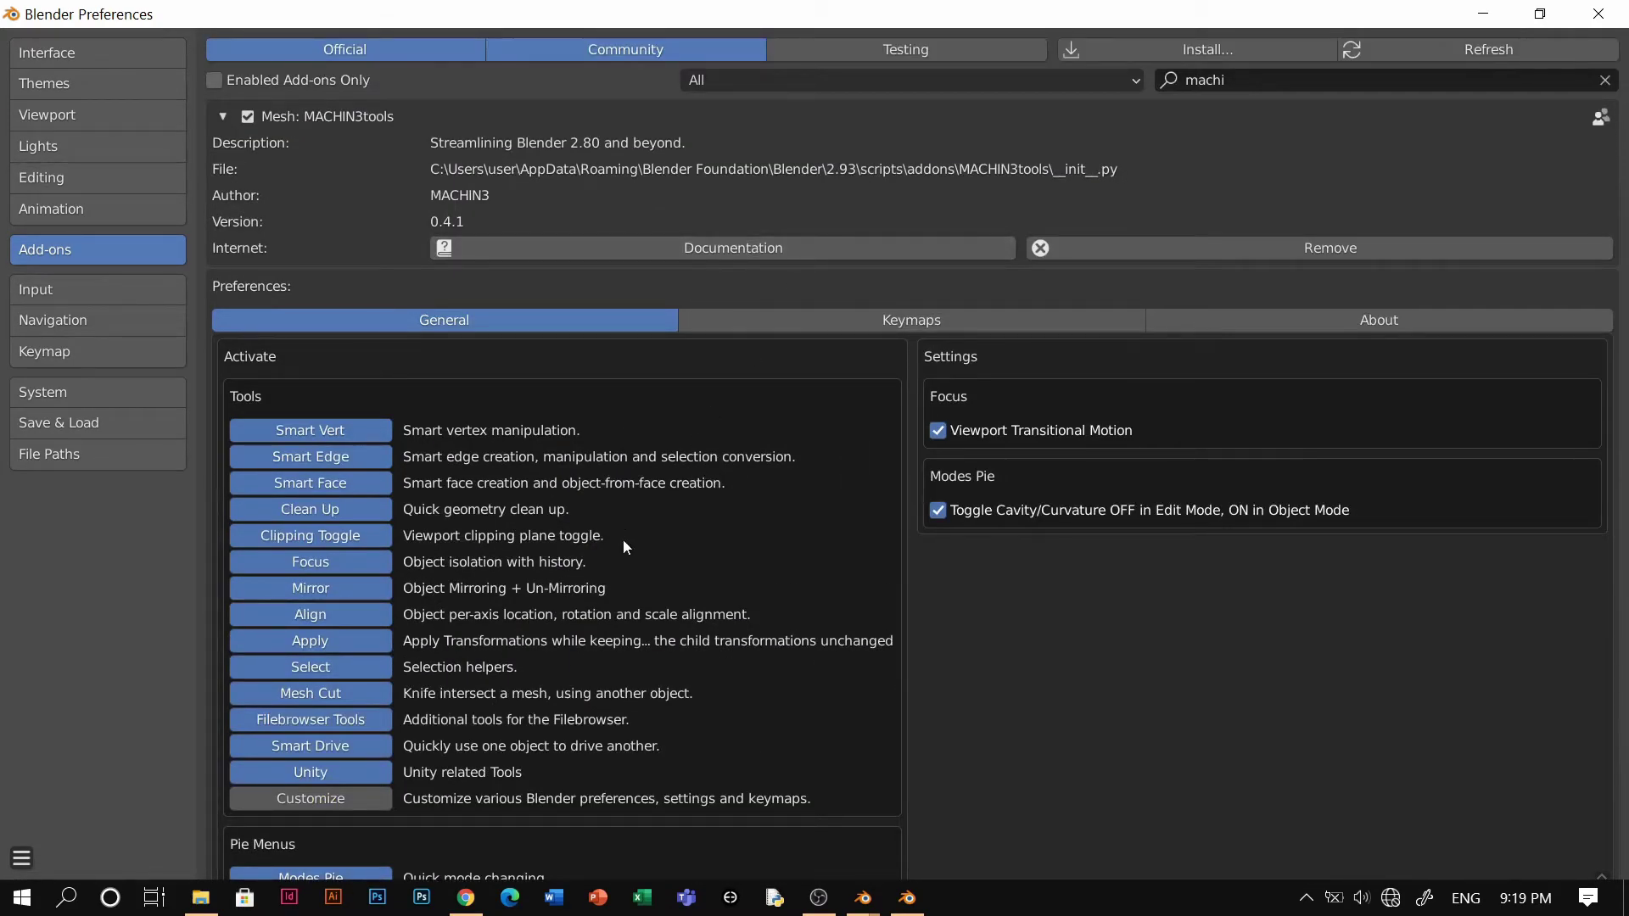
pyautogui.scroll(-6, 626, 547)
pyautogui.scroll(-3, 369, 662)
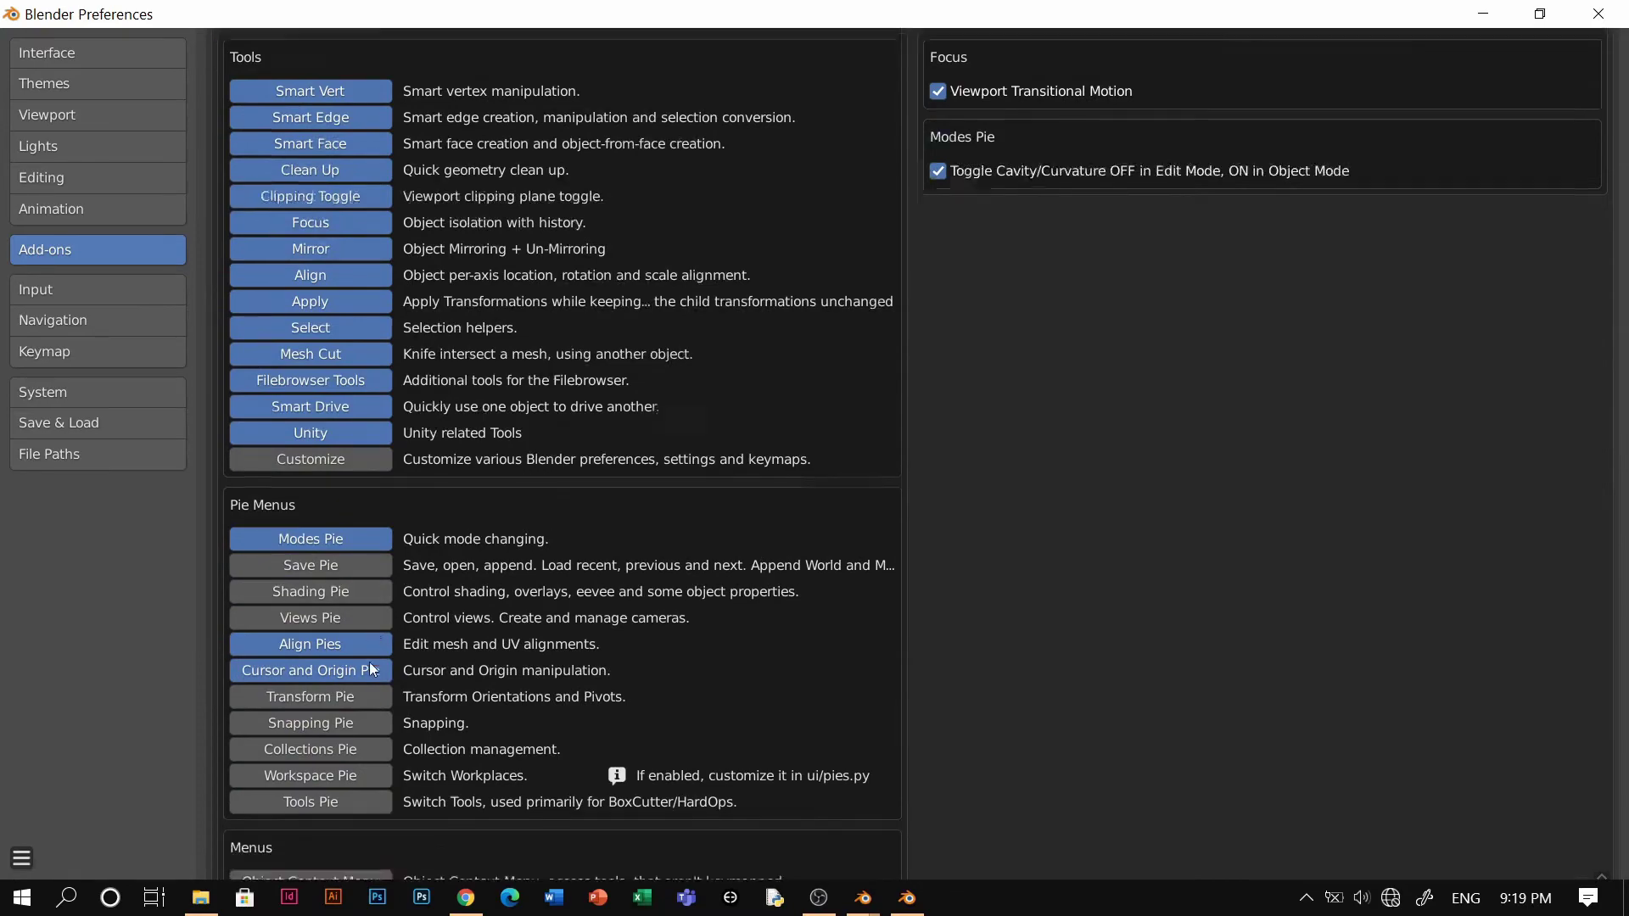
pyautogui.click(356, 519)
pyautogui.click(359, 547)
pyautogui.click(319, 570)
pyautogui.click(316, 649)
pyautogui.click(312, 676)
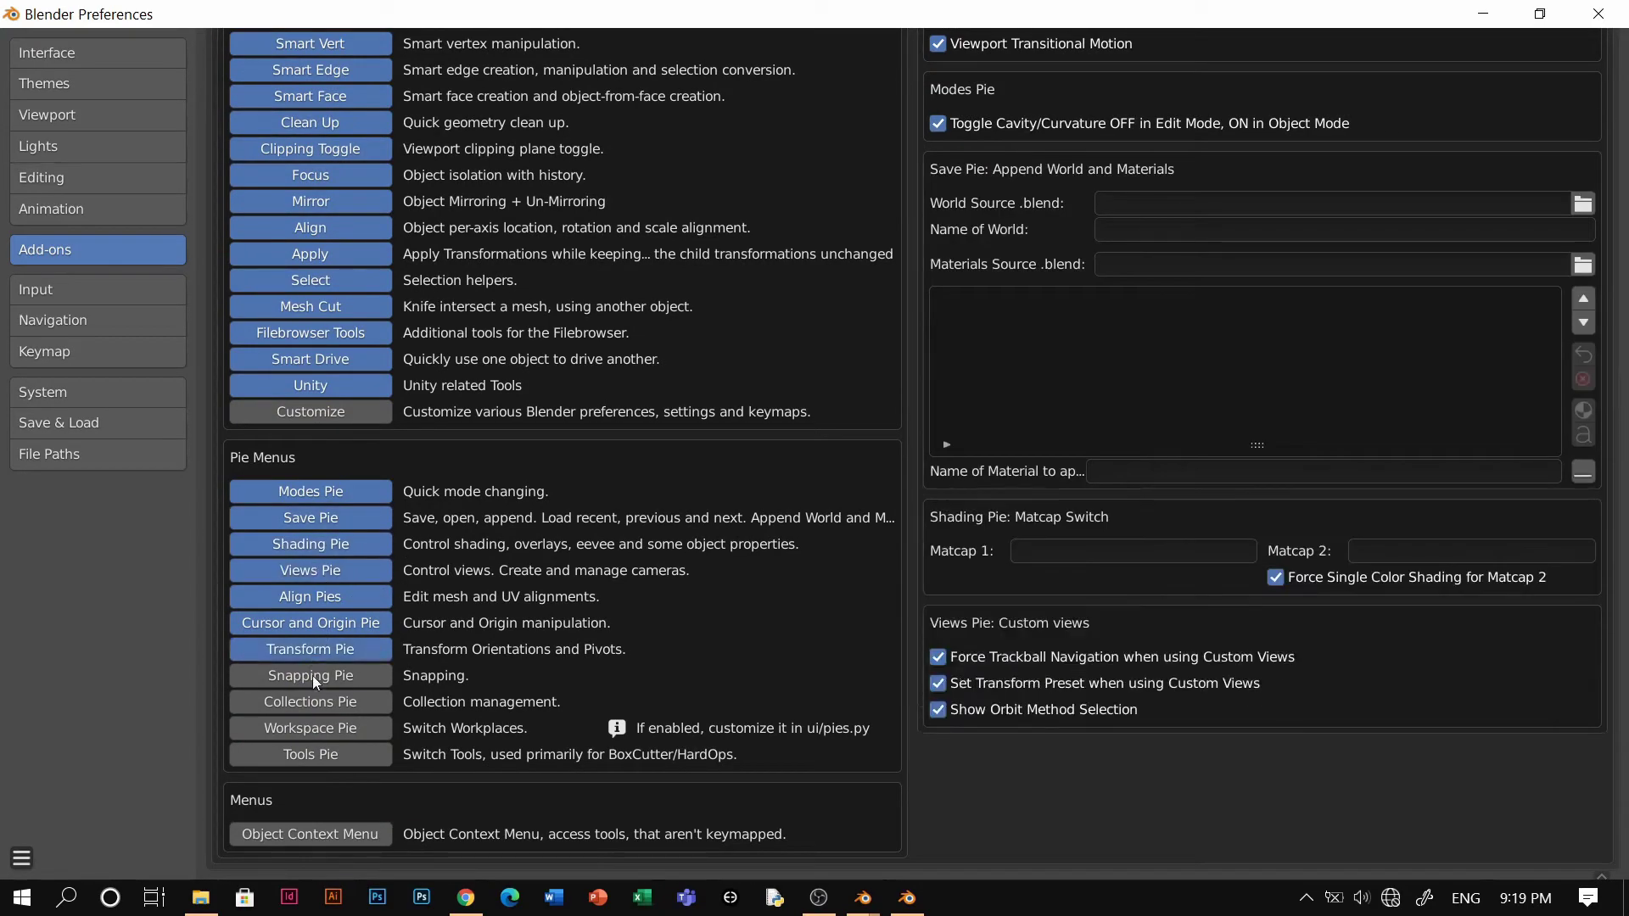
# Activate the Collections, Workspace and Tools pie menus, and close the preferences window.
pyautogui.click(311, 702)
pyautogui.click(309, 728)
pyautogui.click(309, 754)
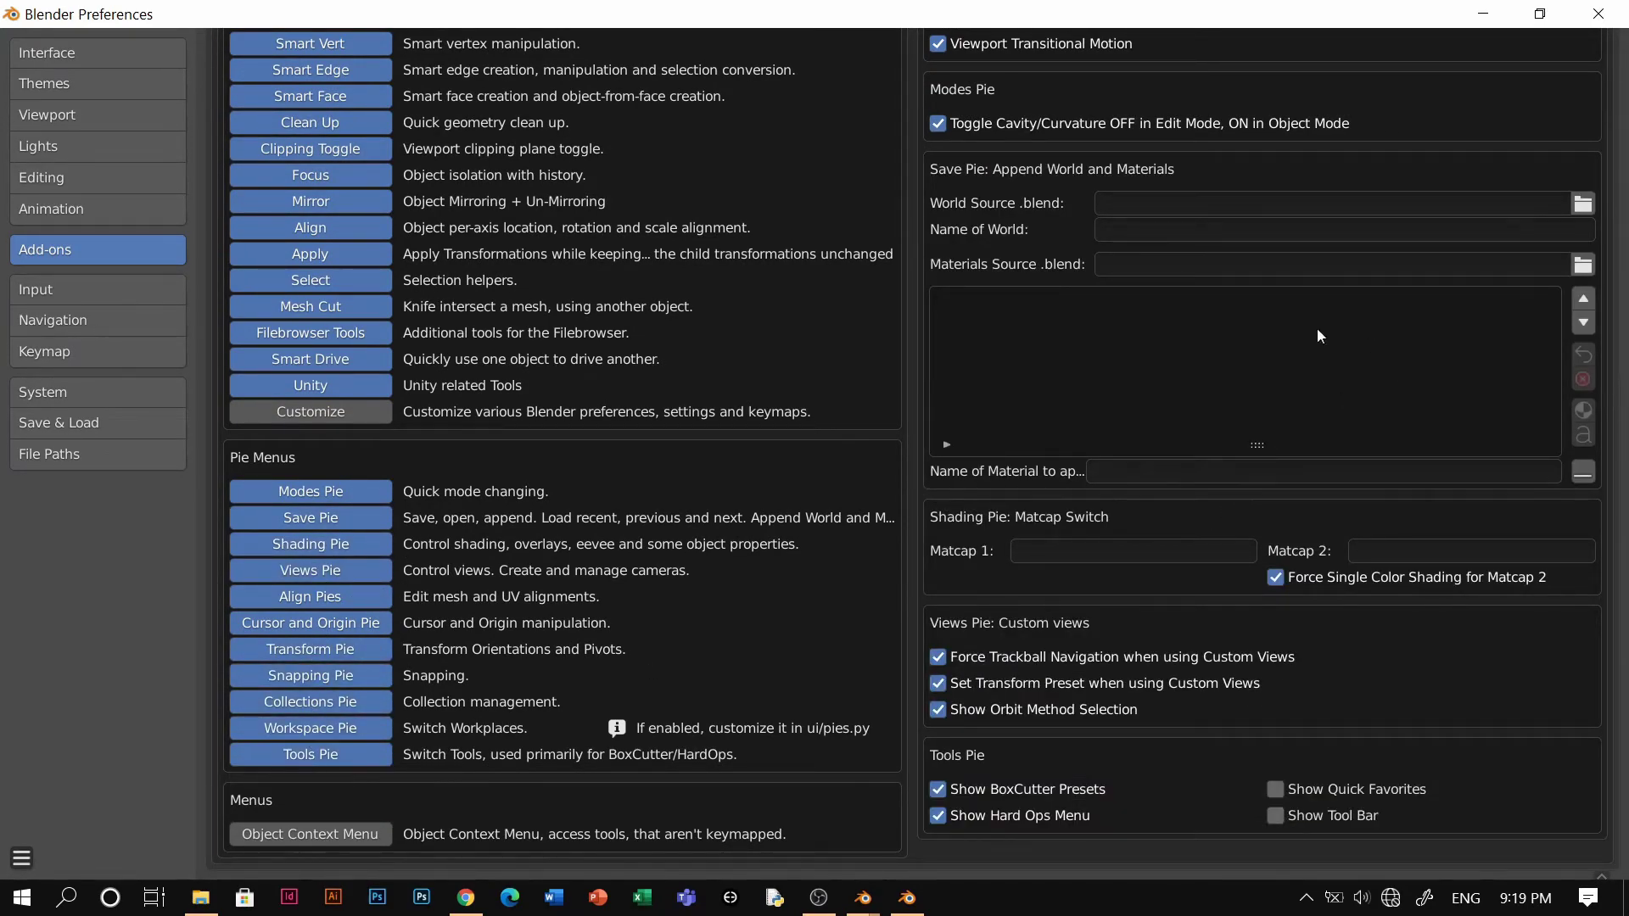
pyautogui.scroll(9, 1318, 336)
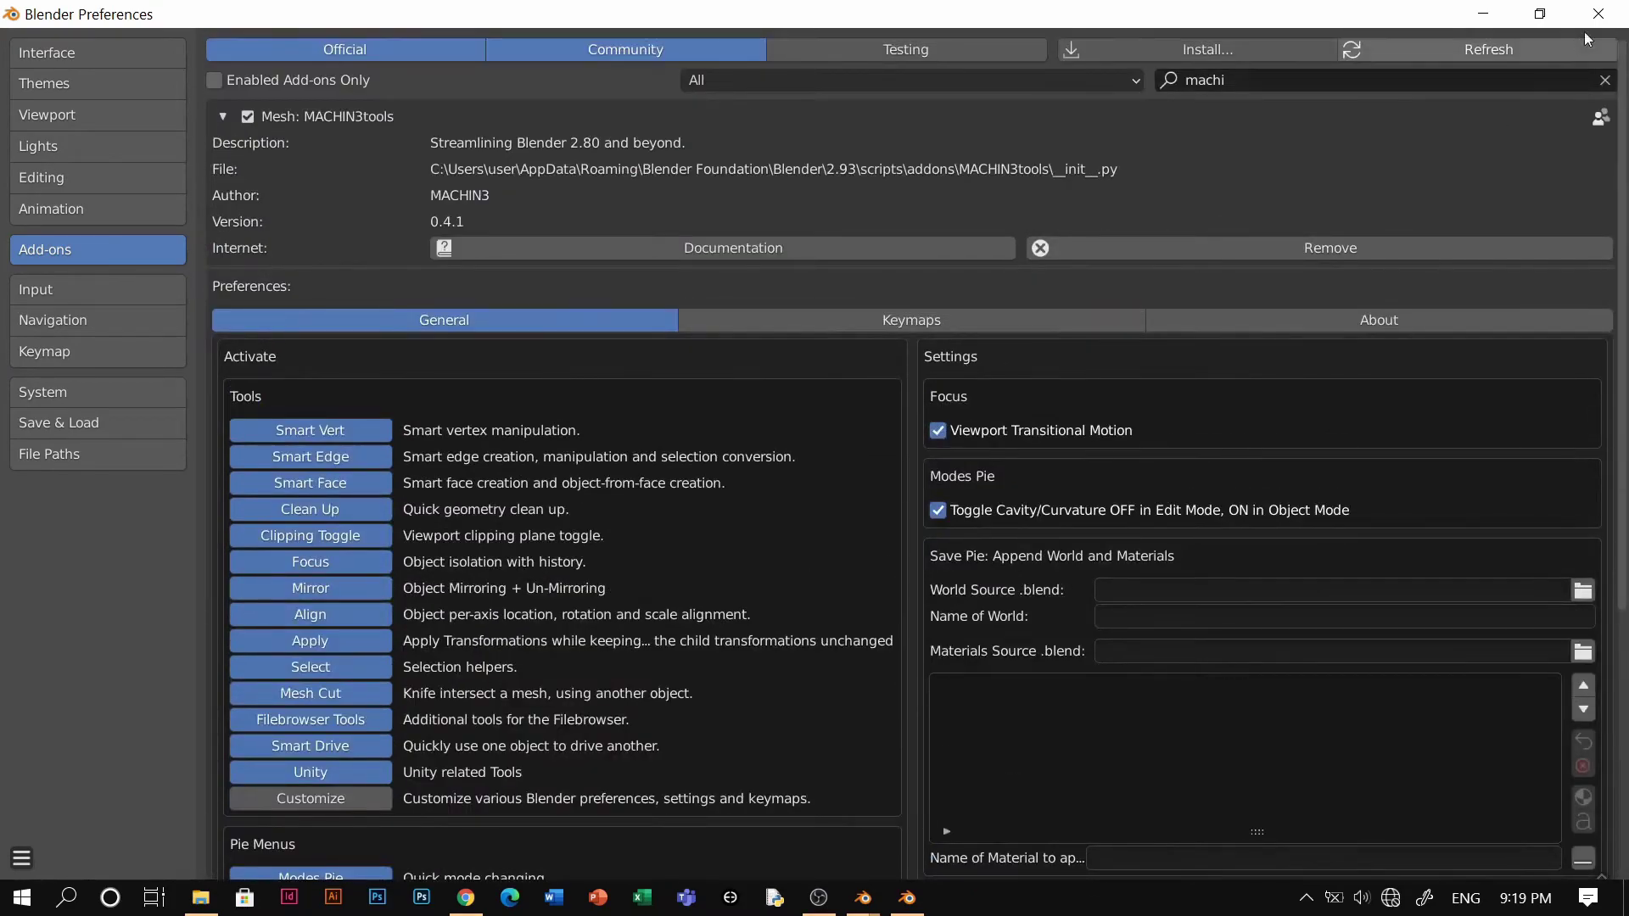
pyautogui.click(1598, 13)
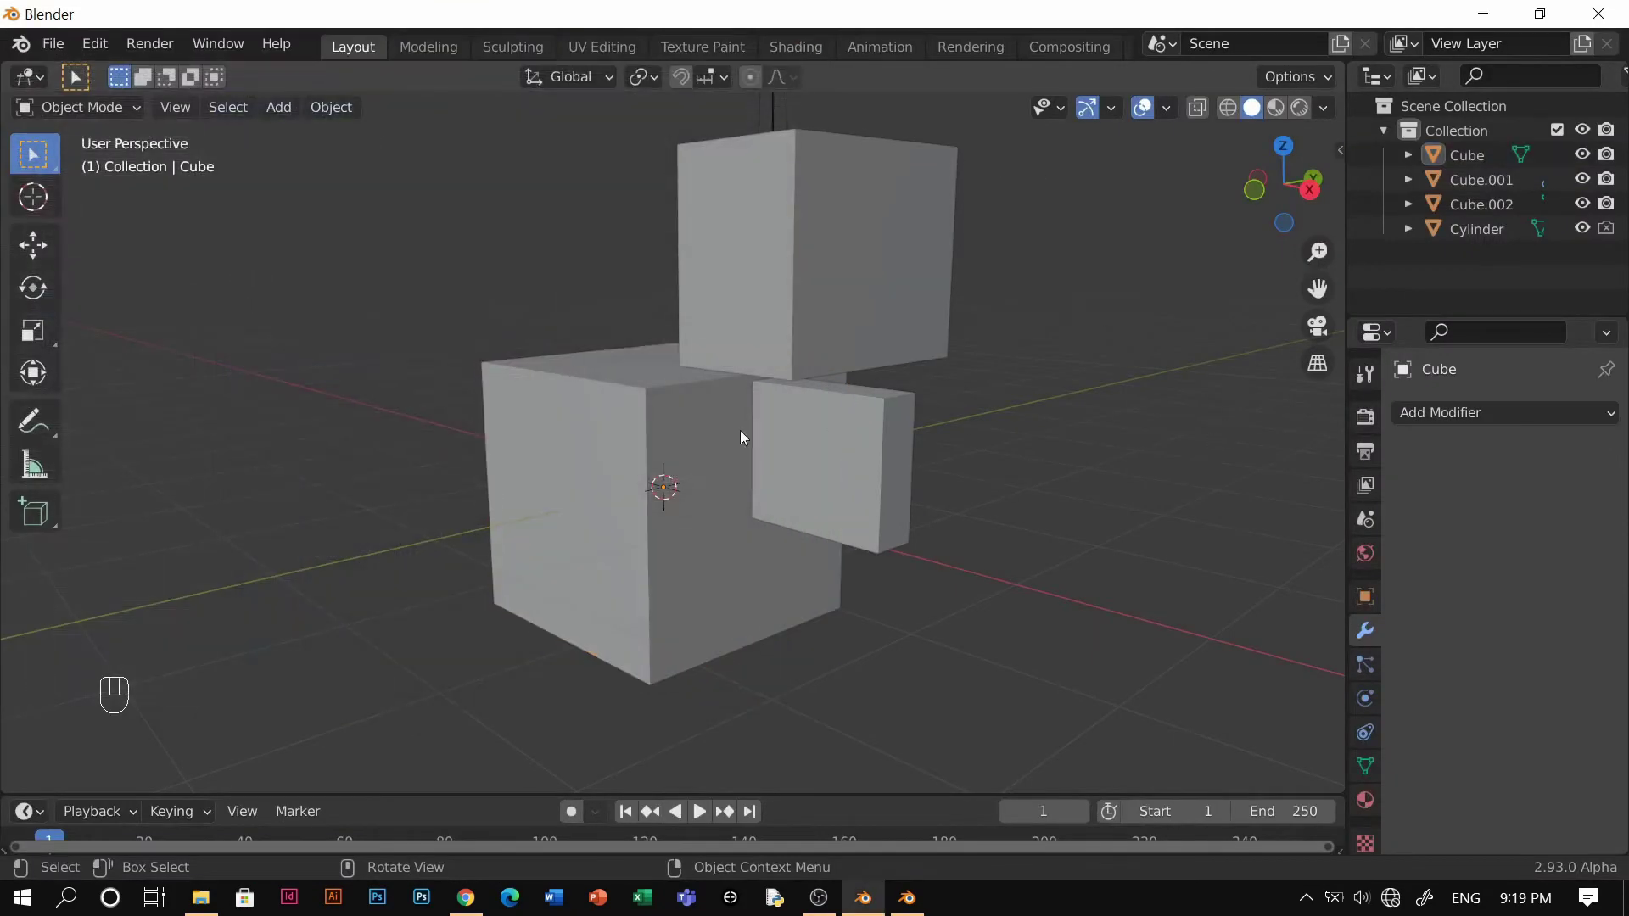
# Enter vertex editing on the large lower cube and move one upper corner vertex outward and down by about 0.67 m.
pyautogui.press('Tab')
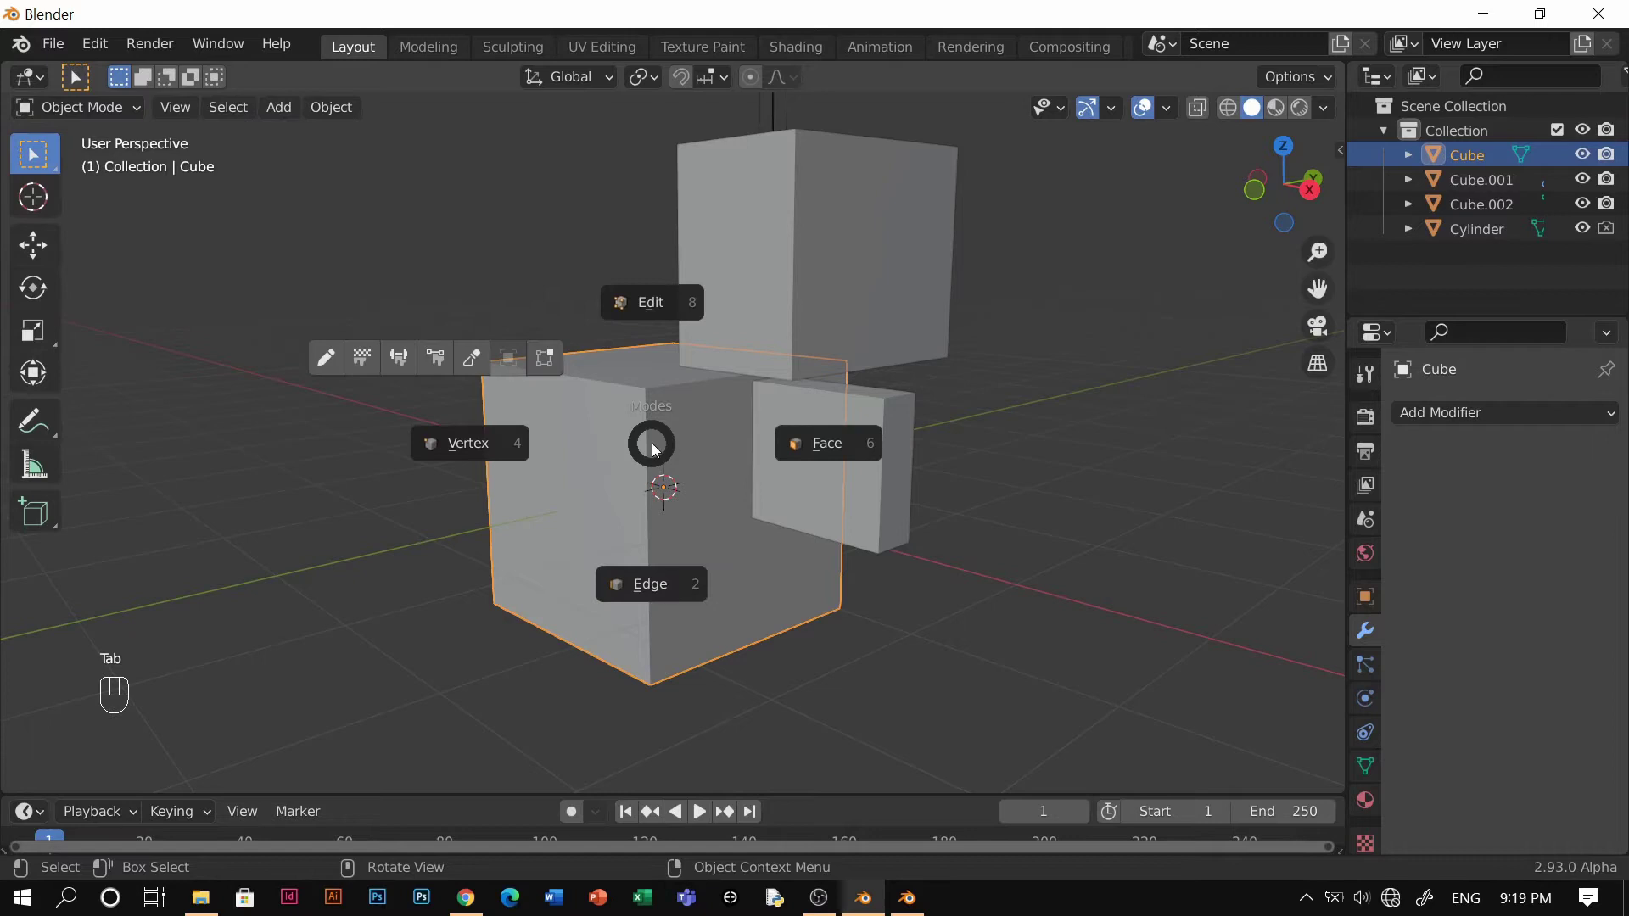
pyautogui.press('Tab')
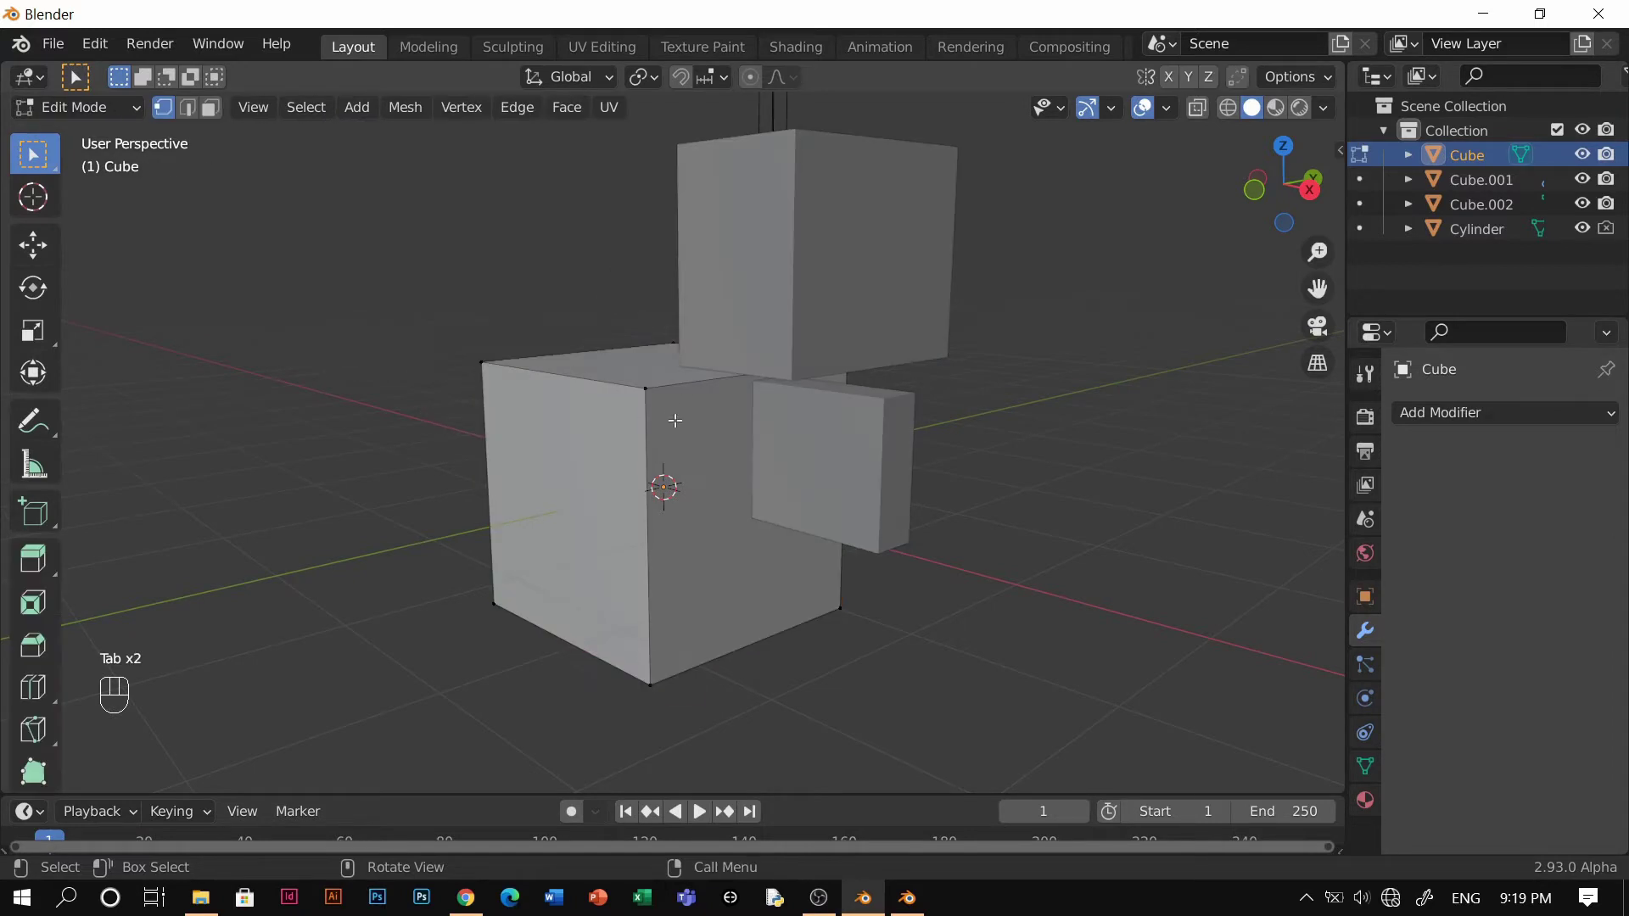
pyautogui.moveTo(700, 409); pyautogui.dragTo(769, 451, button='middle')
pyautogui.click(618, 450)
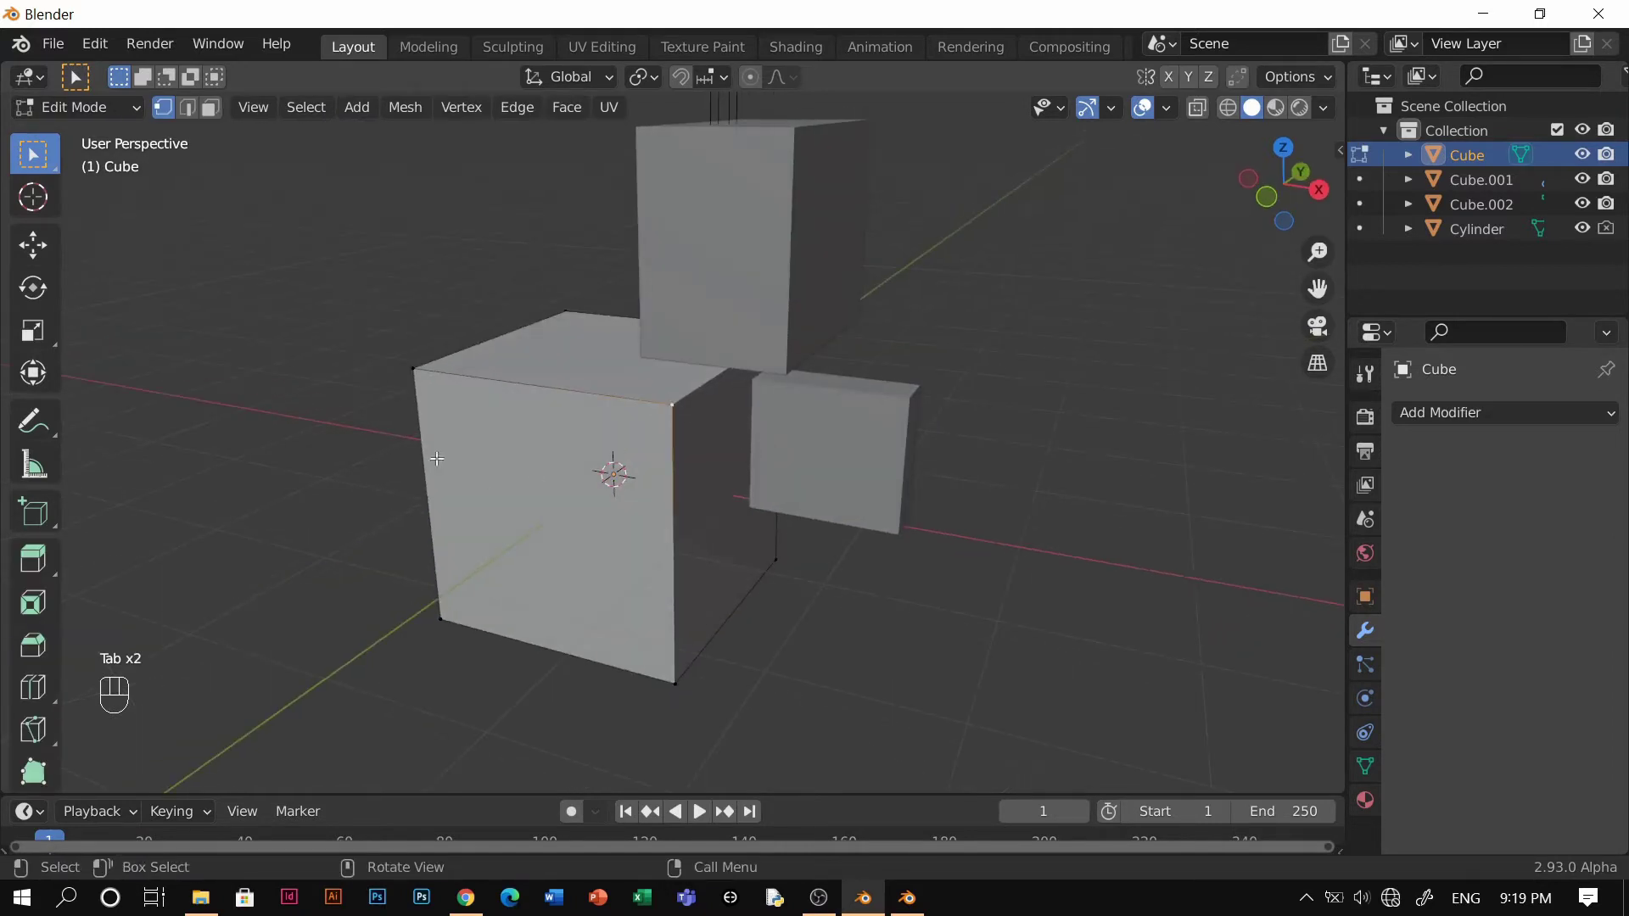
pyautogui.moveTo(492, 467); pyautogui.dragTo(599, 477, button='middle')
pyautogui.press('g')
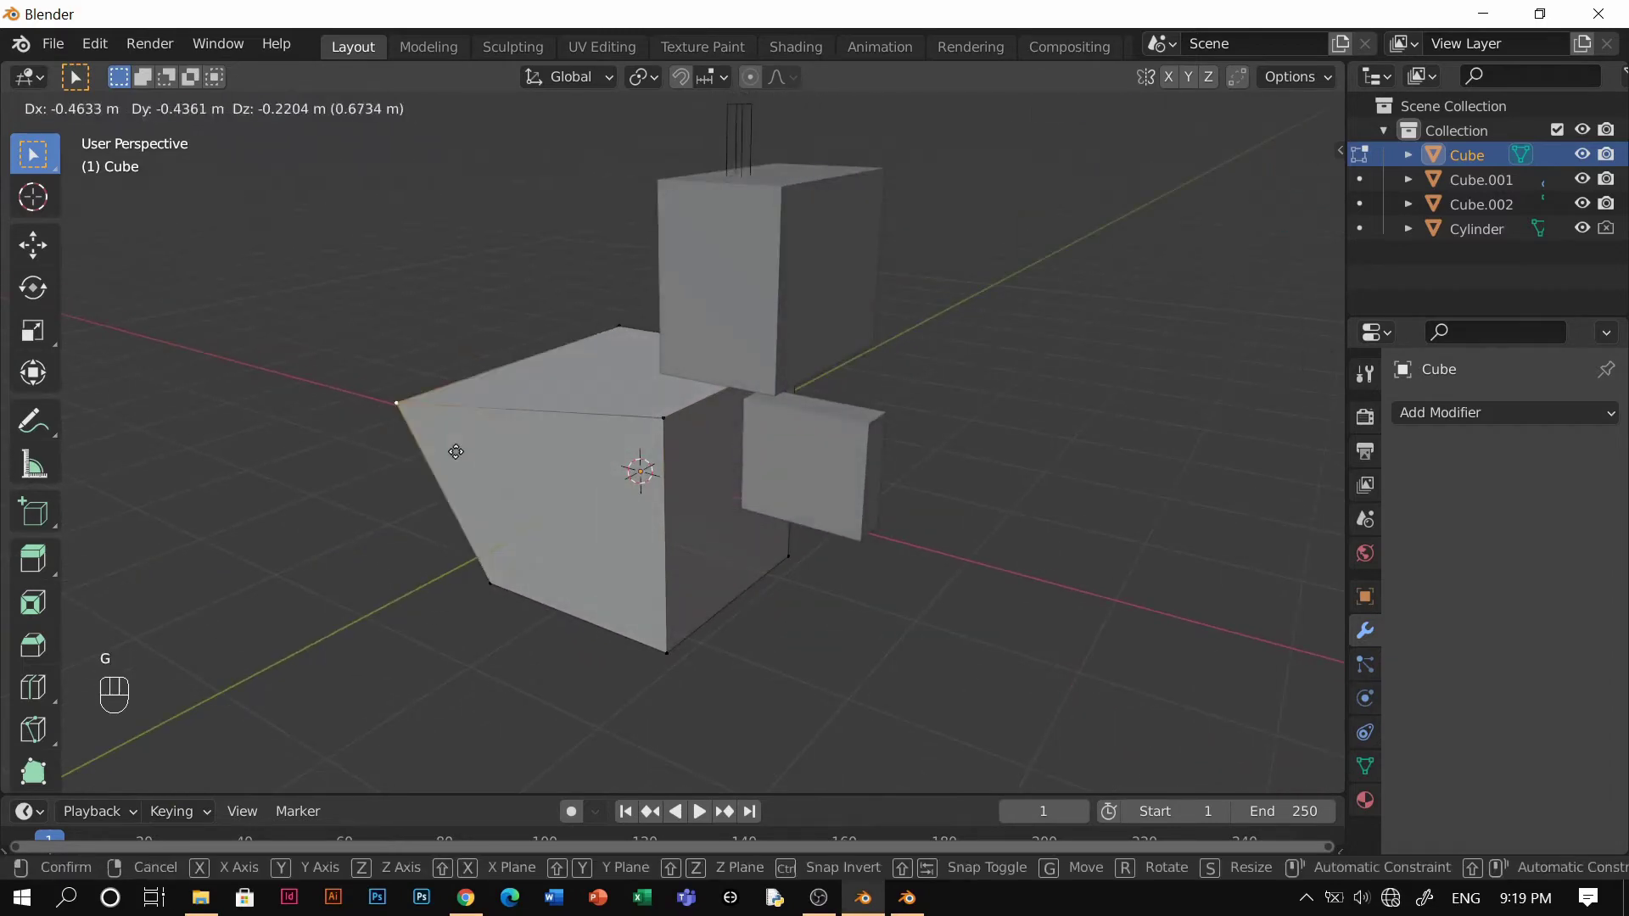
pyautogui.click(456, 451)
# Try to align the moved corner vertex with the neighbouring top vertex using the Align pie, and undo it.
pyautogui.moveTo(456, 451); pyautogui.dragTo(632, 542, button='middle')
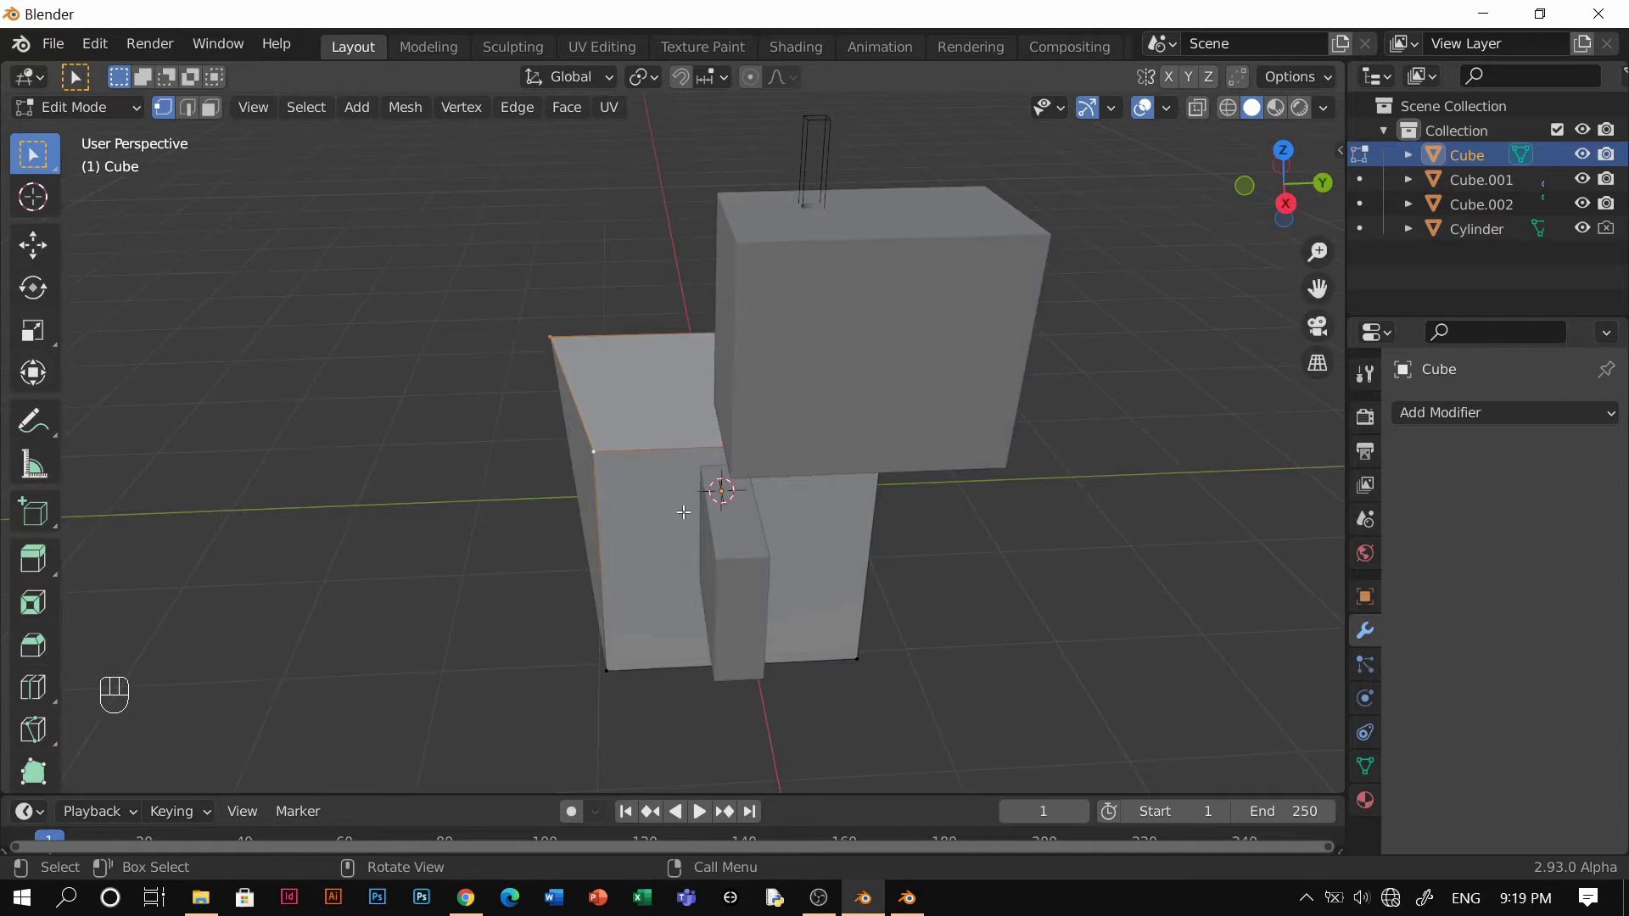
pyautogui.hotkey('alt', 'a')
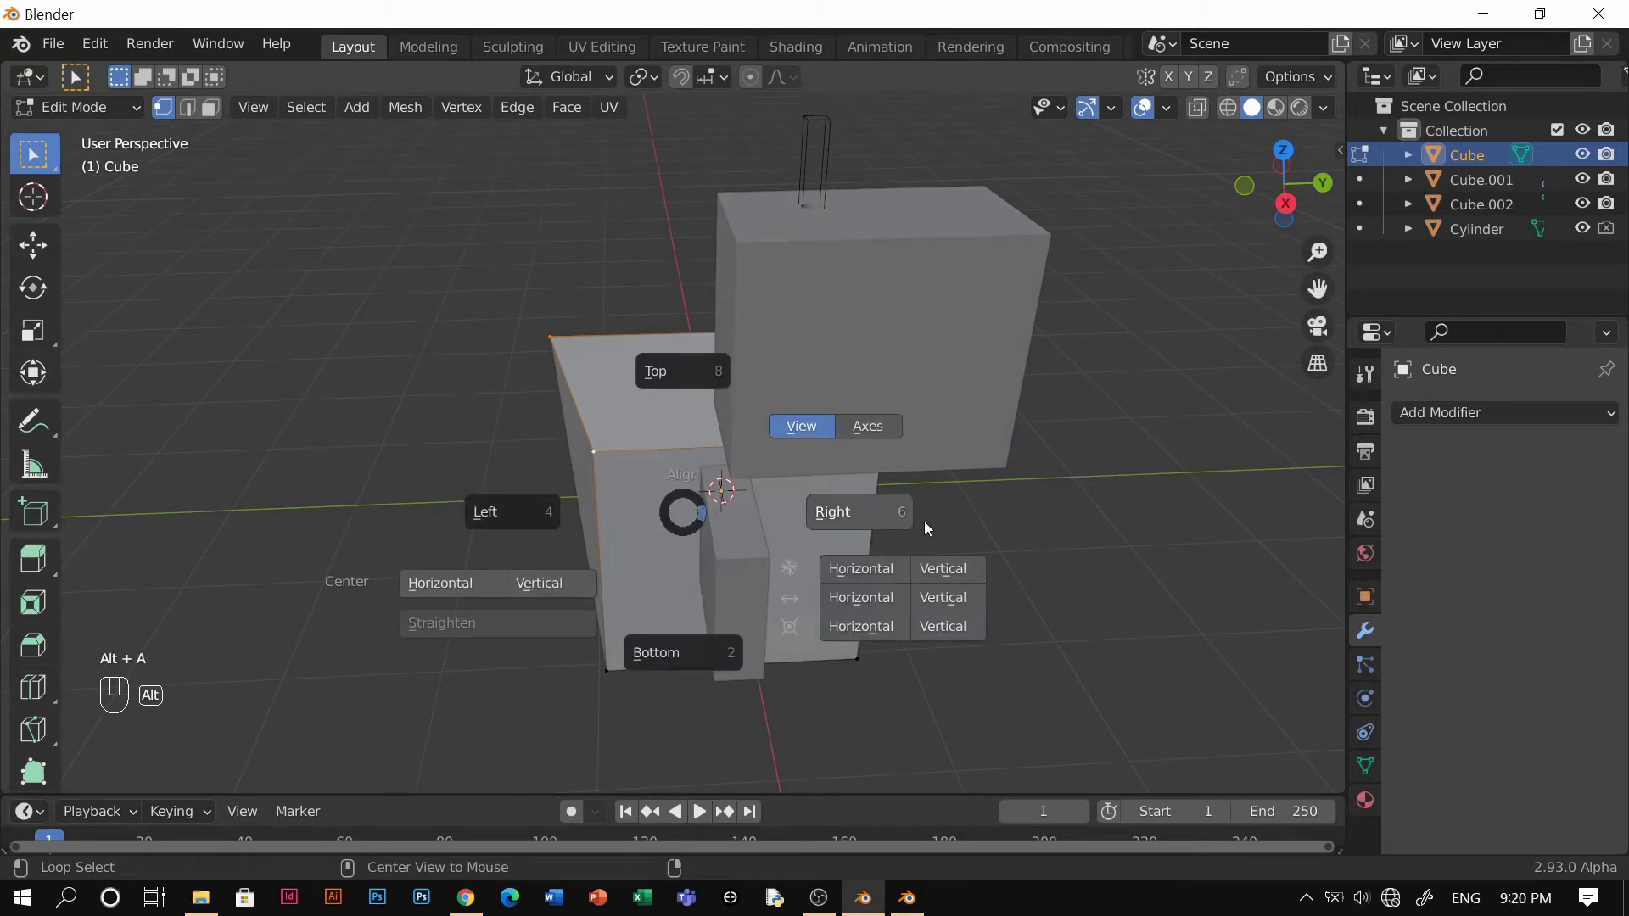
pyautogui.moveTo(924, 521); pyautogui.dragTo(538, 348, button='middle')
pyautogui.hotkey('ctrl', 'z')
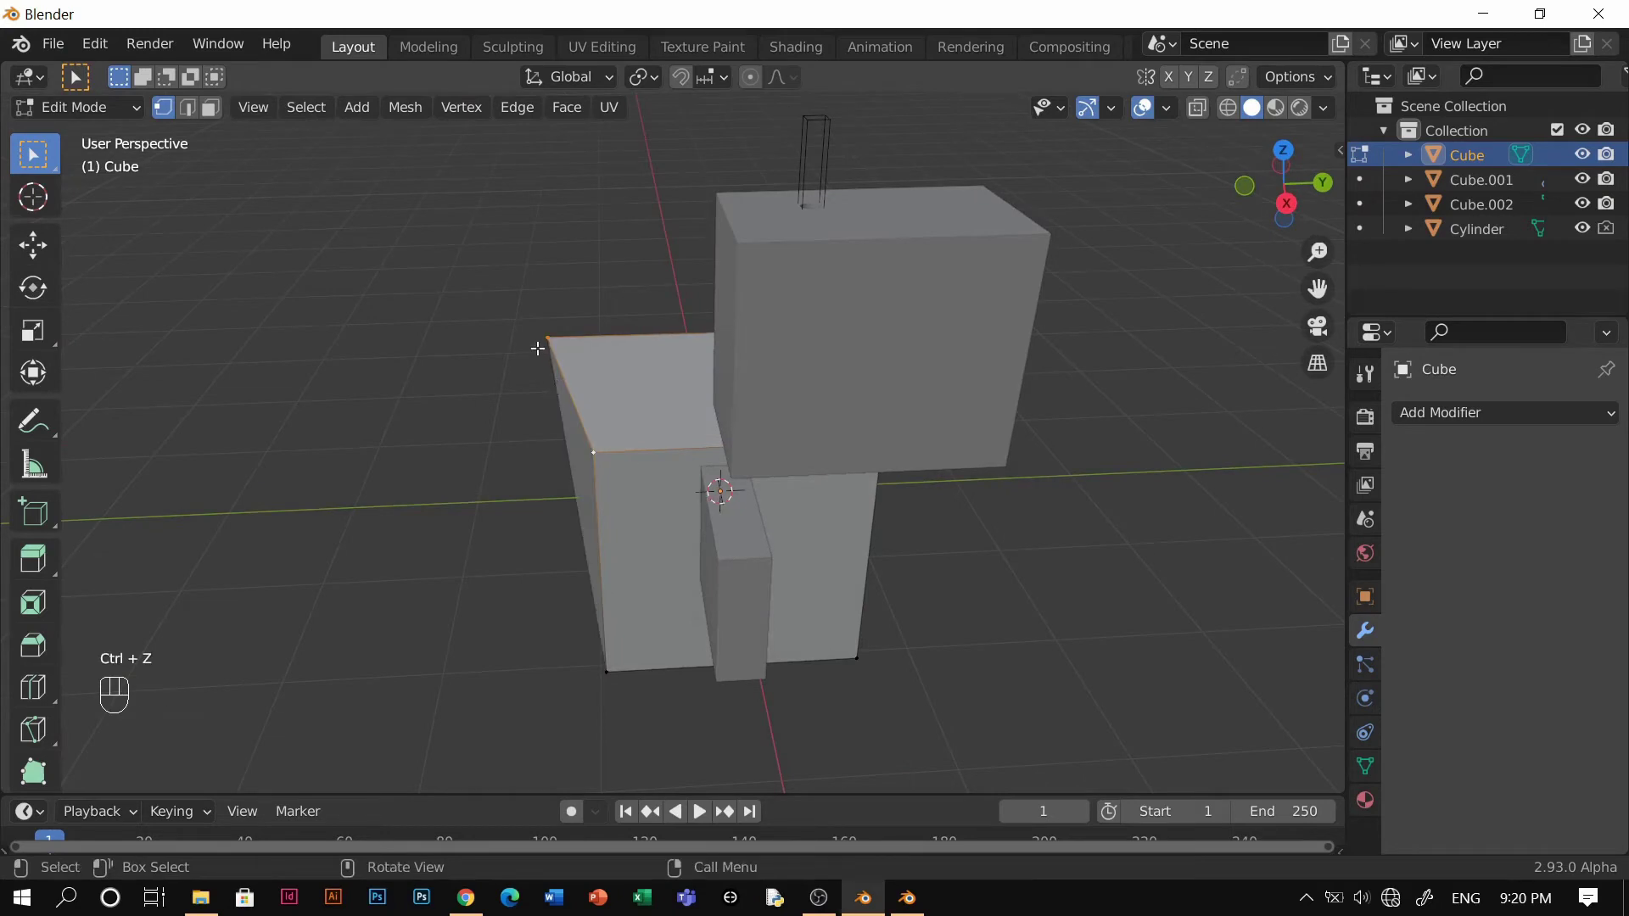
# Align the moved corner vertex with the neighbouring top vertex along the Y direction using the Align pie.
pyautogui.moveTo(613, 447)
pyautogui.mouseDown(button='middle')
pyautogui.moveTo(619, 399)
pyautogui.moveTo(654, 473)
pyautogui.moveTo(627, 454)
pyautogui.mouseUp(button='middle')
pyautogui.hotkey('alt', 'a')
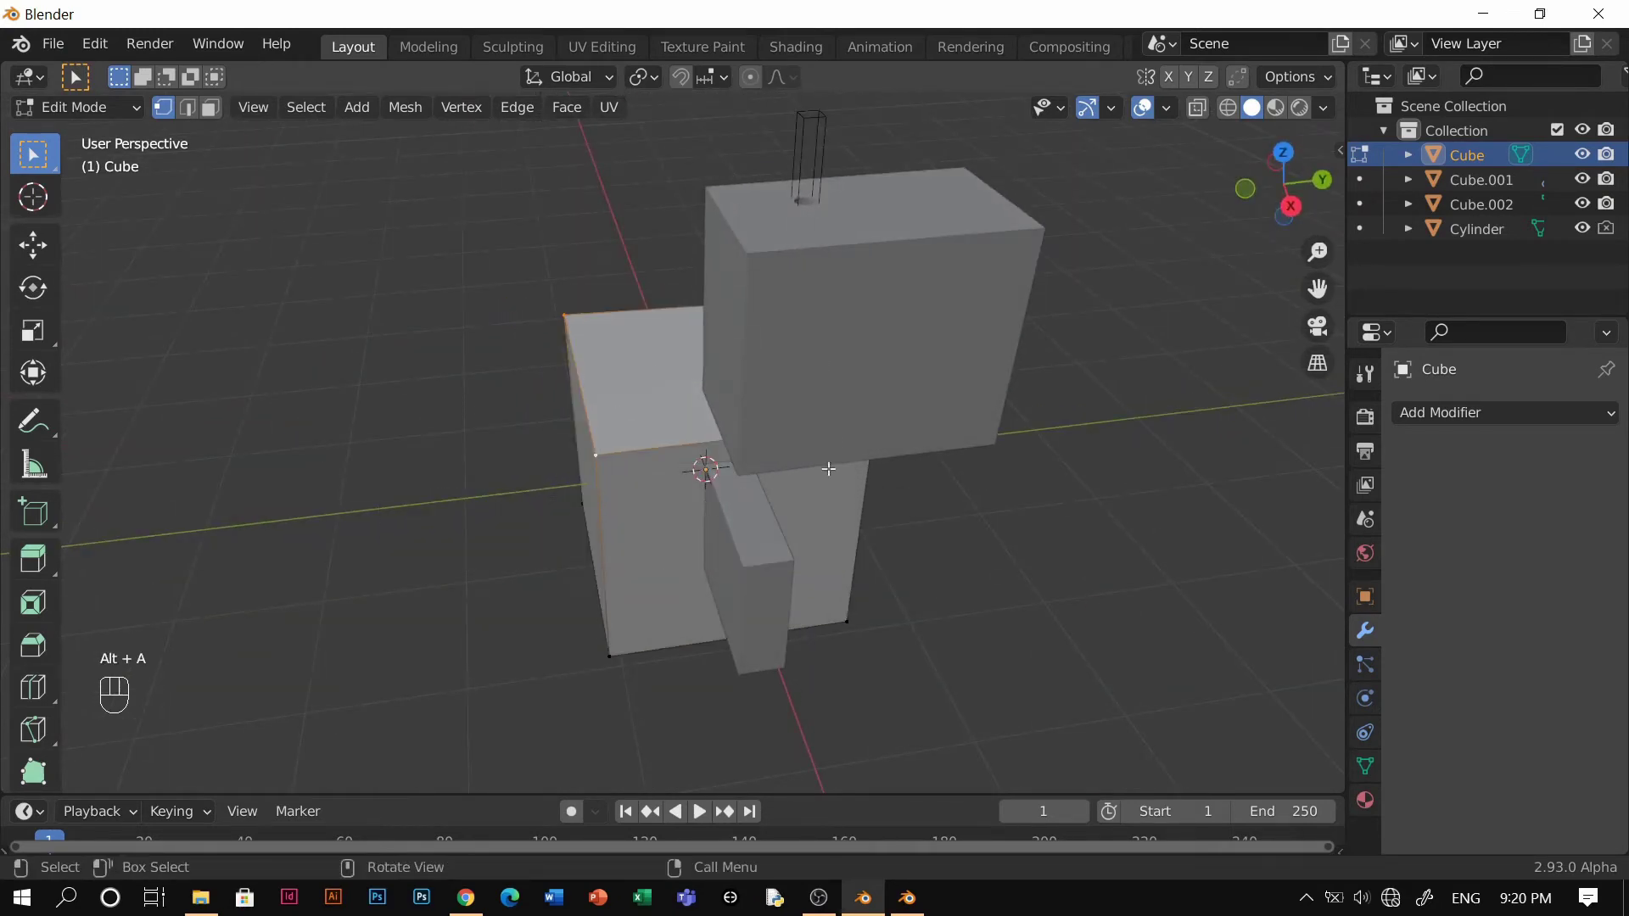
pyautogui.moveTo(831, 468); pyautogui.dragTo(840, 411, button='middle')
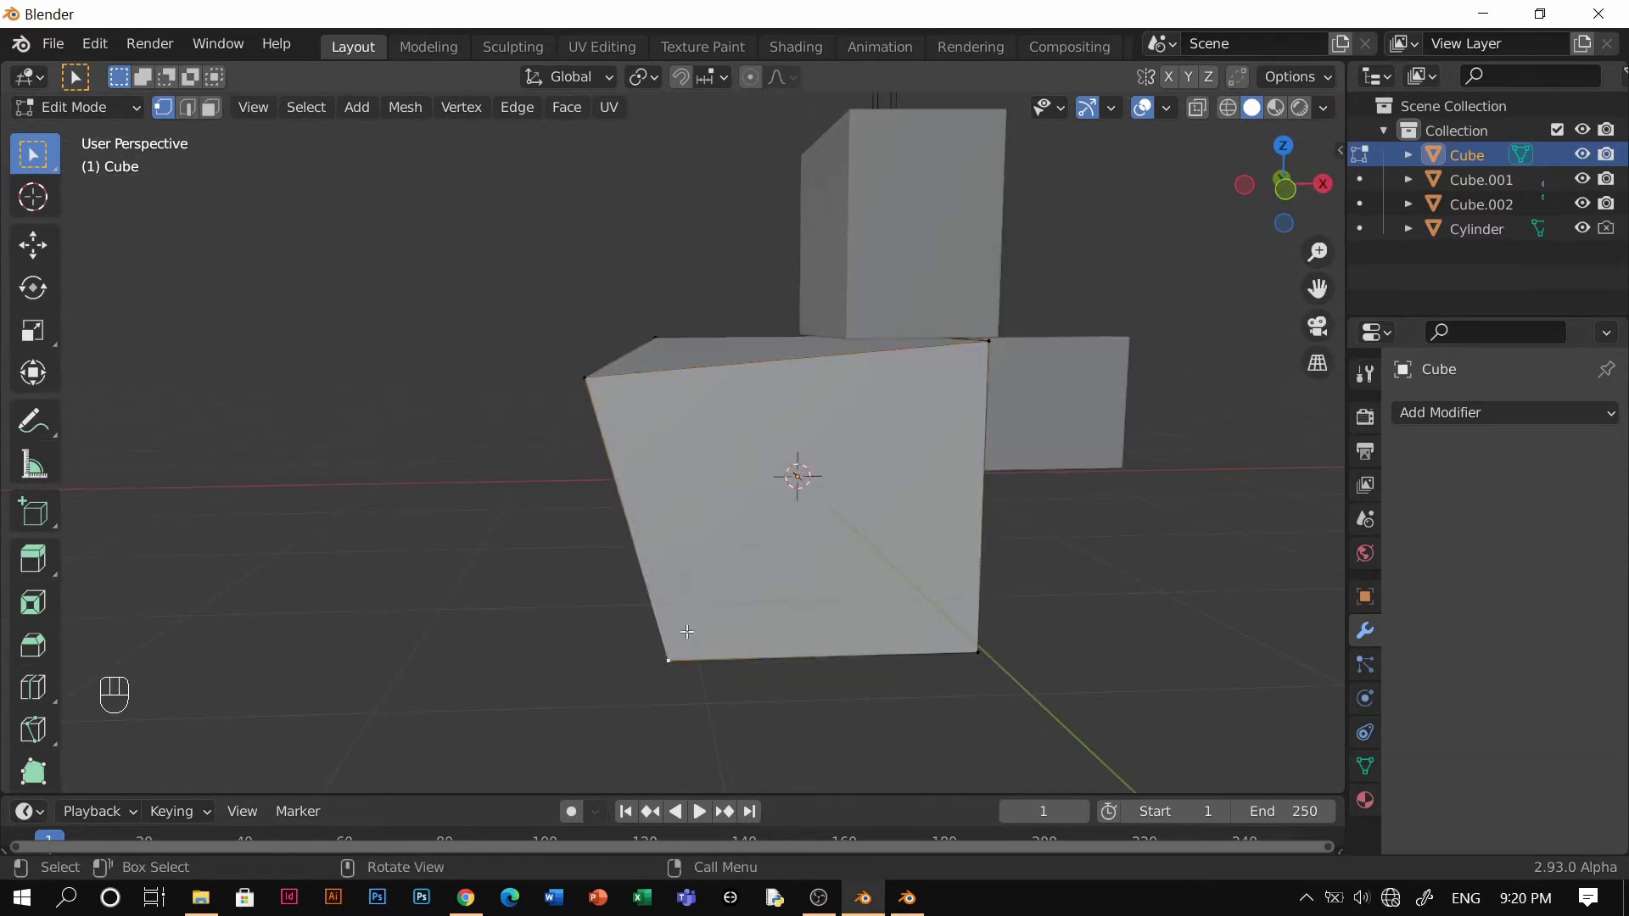
# Inspect the edited cube in the right, left and top orthographic views using the Views pie.
pyautogui.moveTo(764, 459); pyautogui.dragTo(727, 473, button='middle')
pyautogui.press('`')
pyautogui.click(989, 465)
pyautogui.press('`')
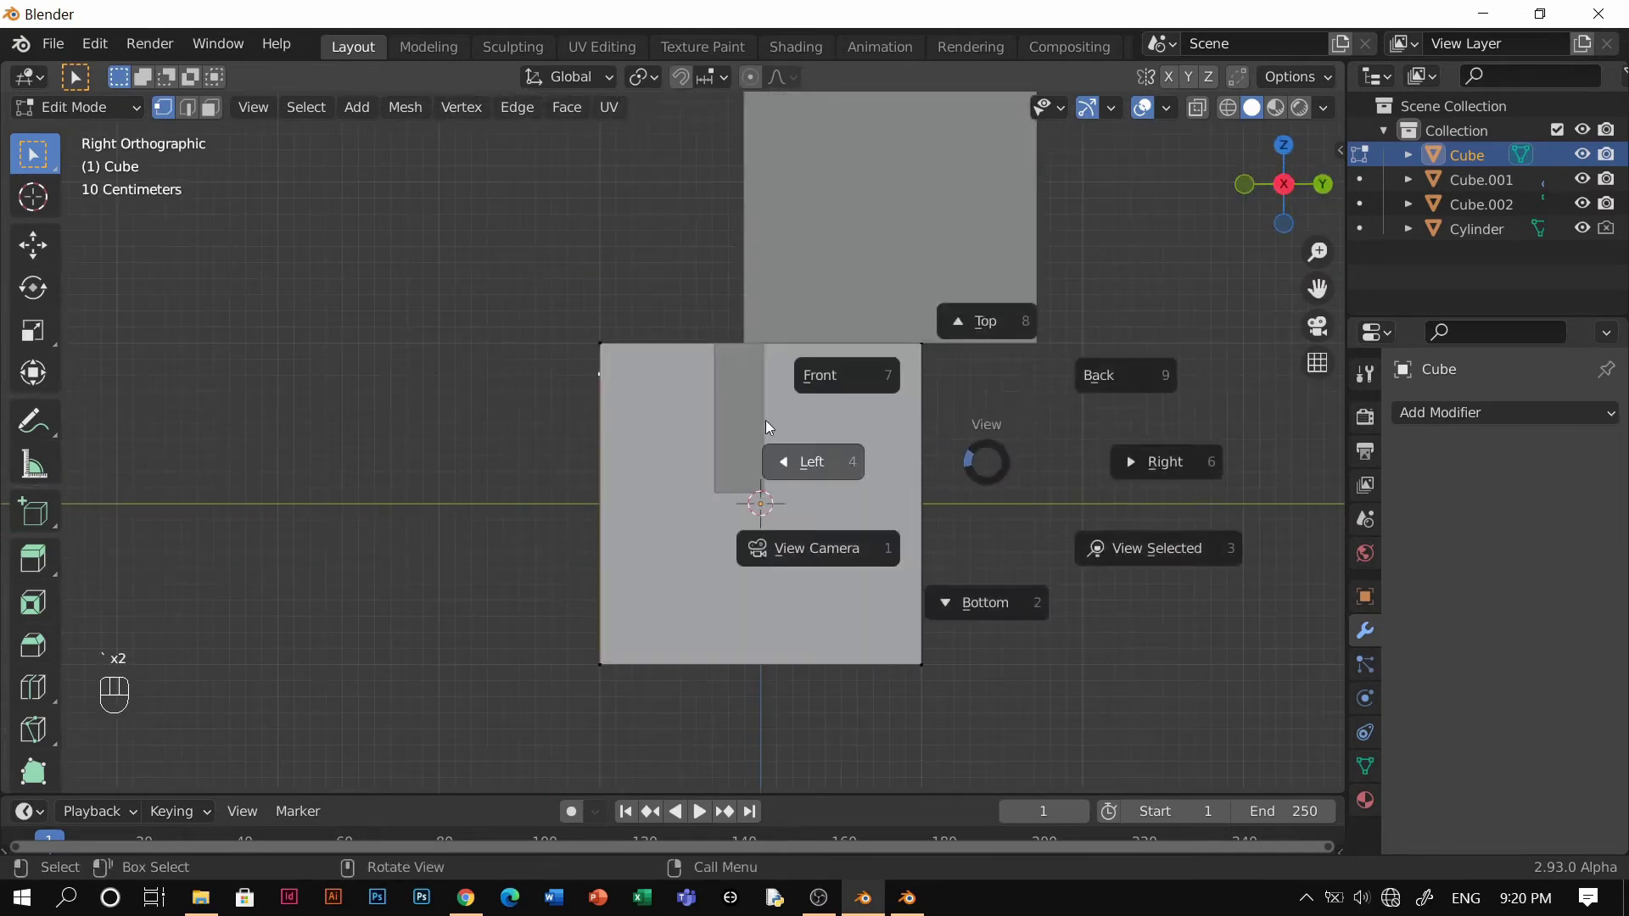
pyautogui.click(767, 420)
pyautogui.press('`')
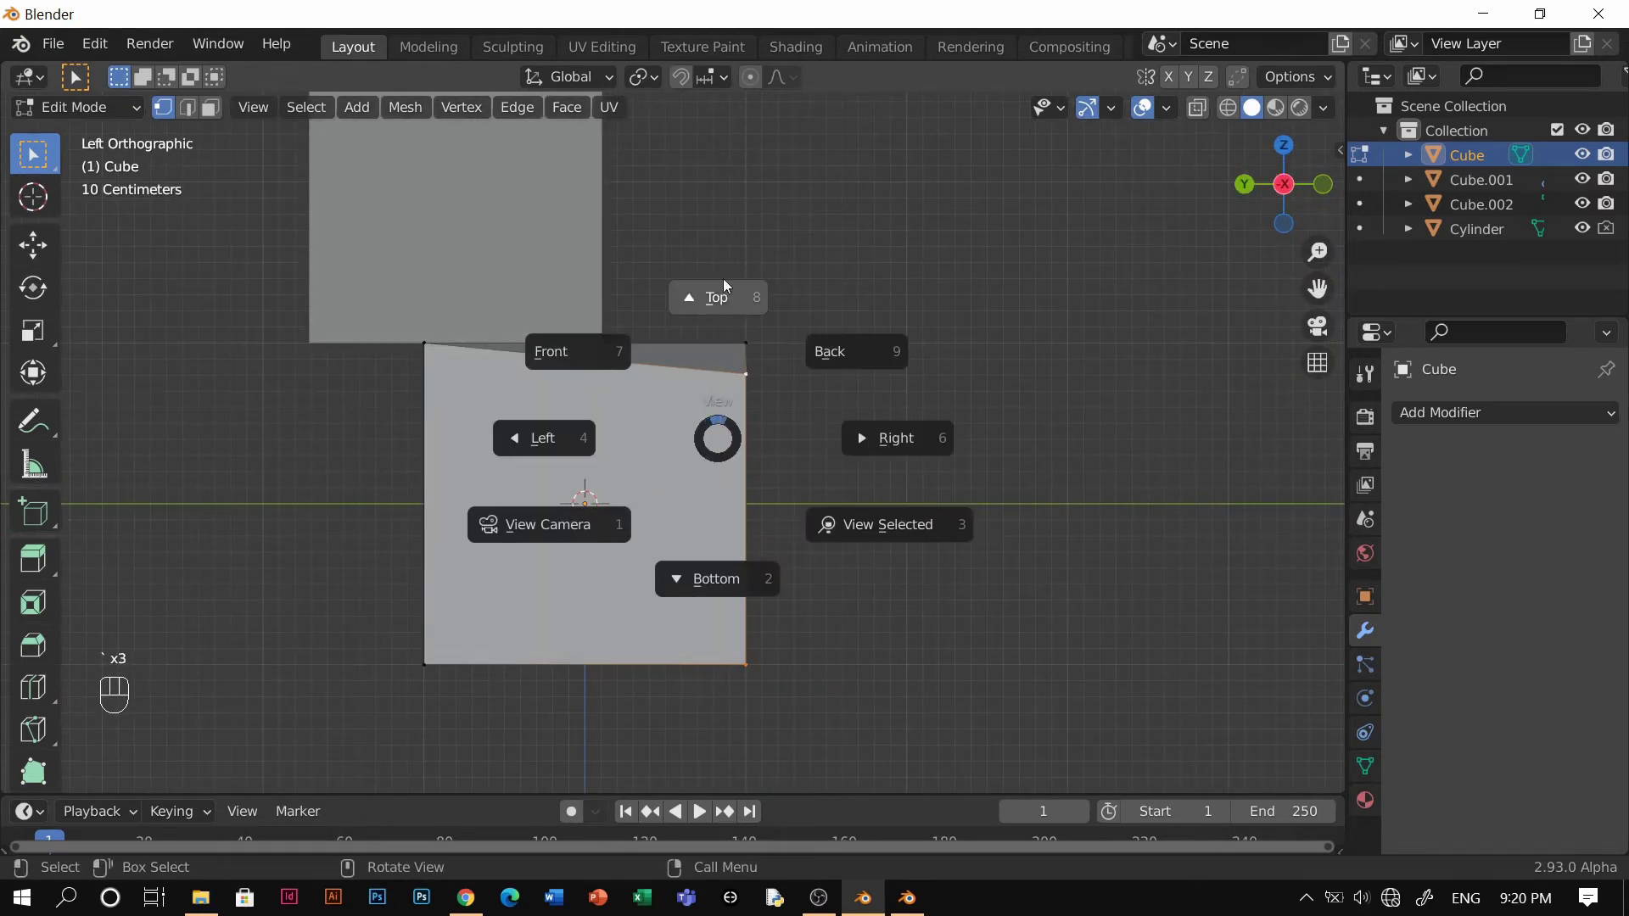
pyautogui.click(723, 280)
pyautogui.moveTo(723, 280); pyautogui.dragTo(727, 497, button='middle')
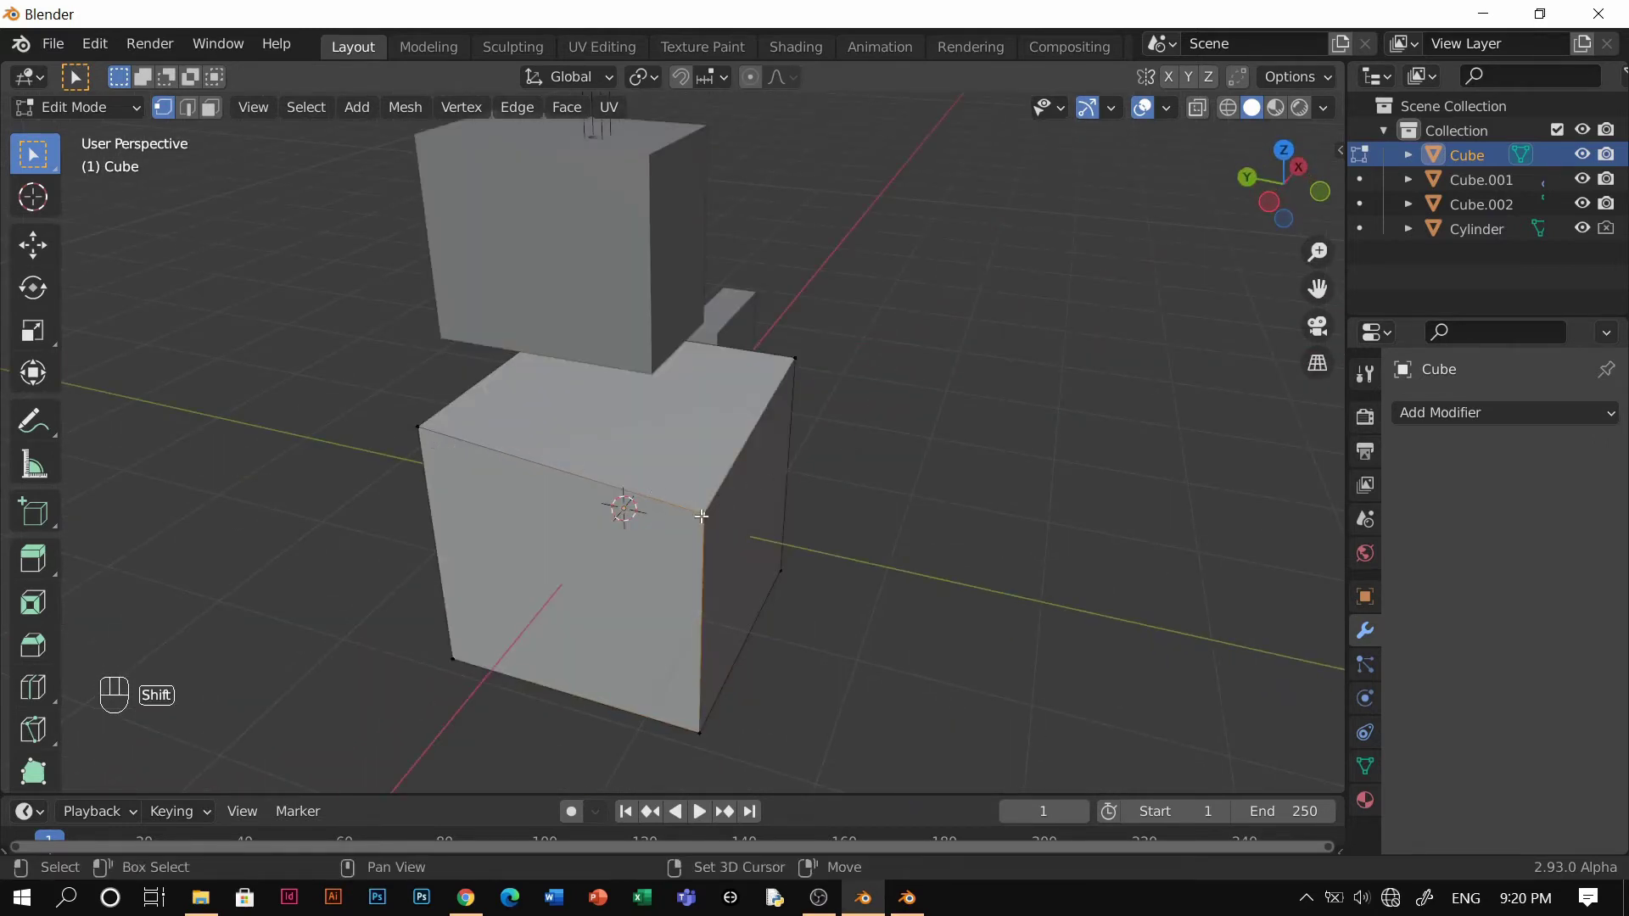
# Add the adjacent upper corner vertex to the selection and align both vertices at the height of the cube's top.
pyautogui.keyDown('shift'); pyautogui.click(475, 451); pyautogui.keyUp('shift')
pyautogui.moveTo(476, 454); pyautogui.dragTo(509, 378, button='middle')
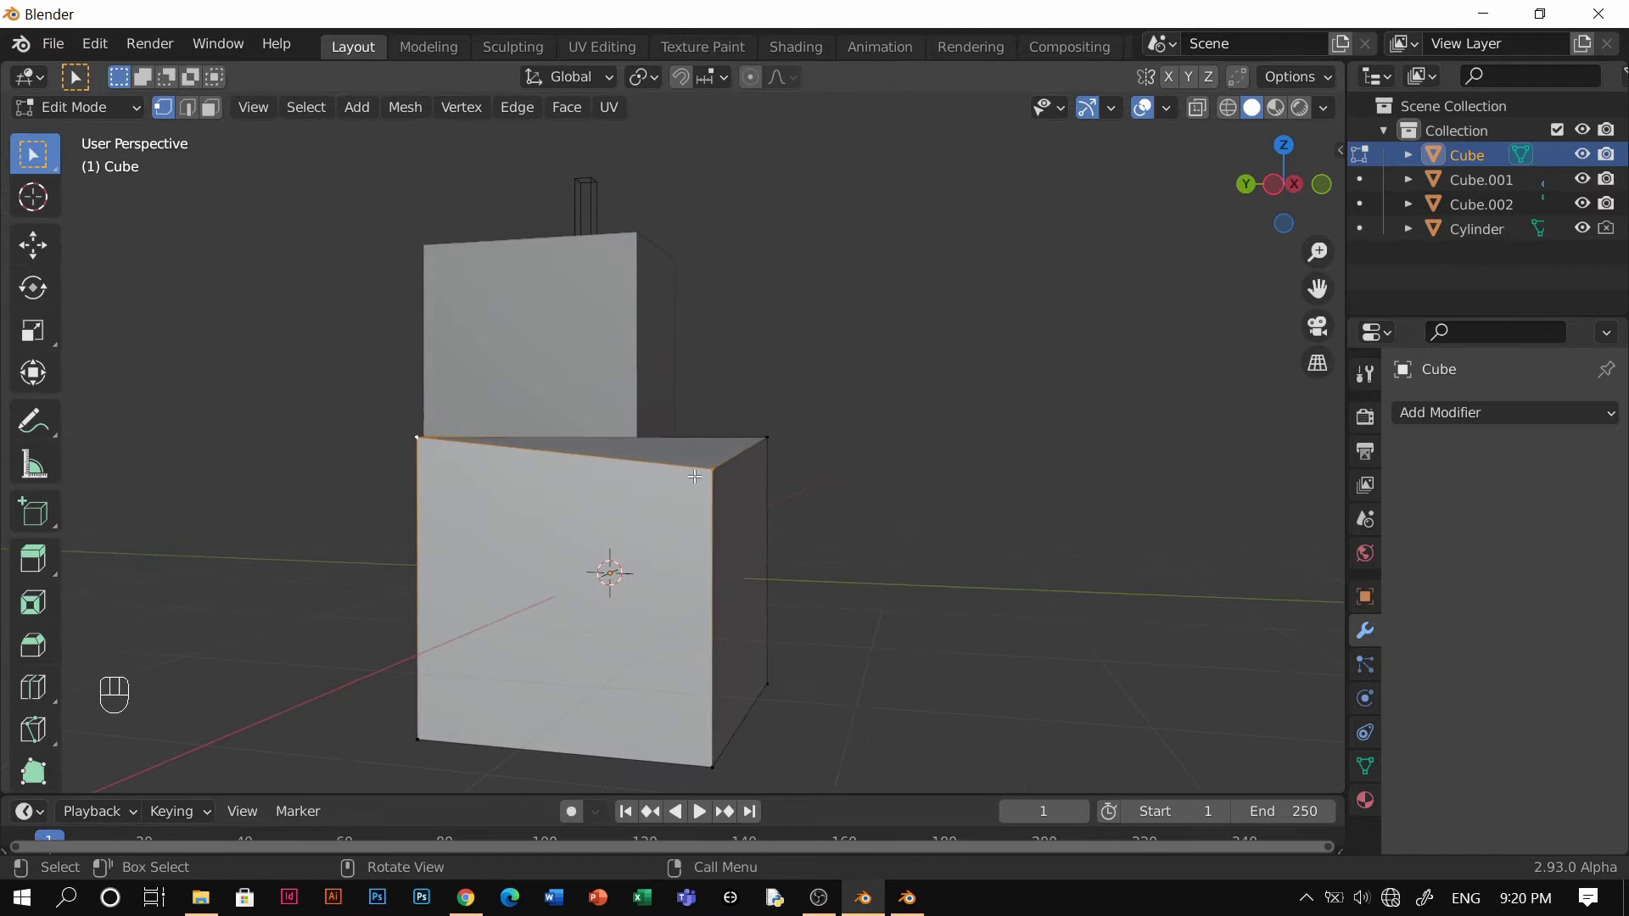
pyautogui.hotkey('alt', 'a')
pyautogui.moveTo(717, 509); pyautogui.dragTo(781, 501, button='middle')
# Bevel the edge between the two aligned vertices into a flat chamfer and return to Object Mode.
pyautogui.press('Tab')
pyautogui.hotkey('ctrl', 'b')
pyautogui.click(755, 388)
pyautogui.press('Tab')
pyautogui.scroll(2, 804, 484)
pyautogui.scroll(-2, 802, 501)
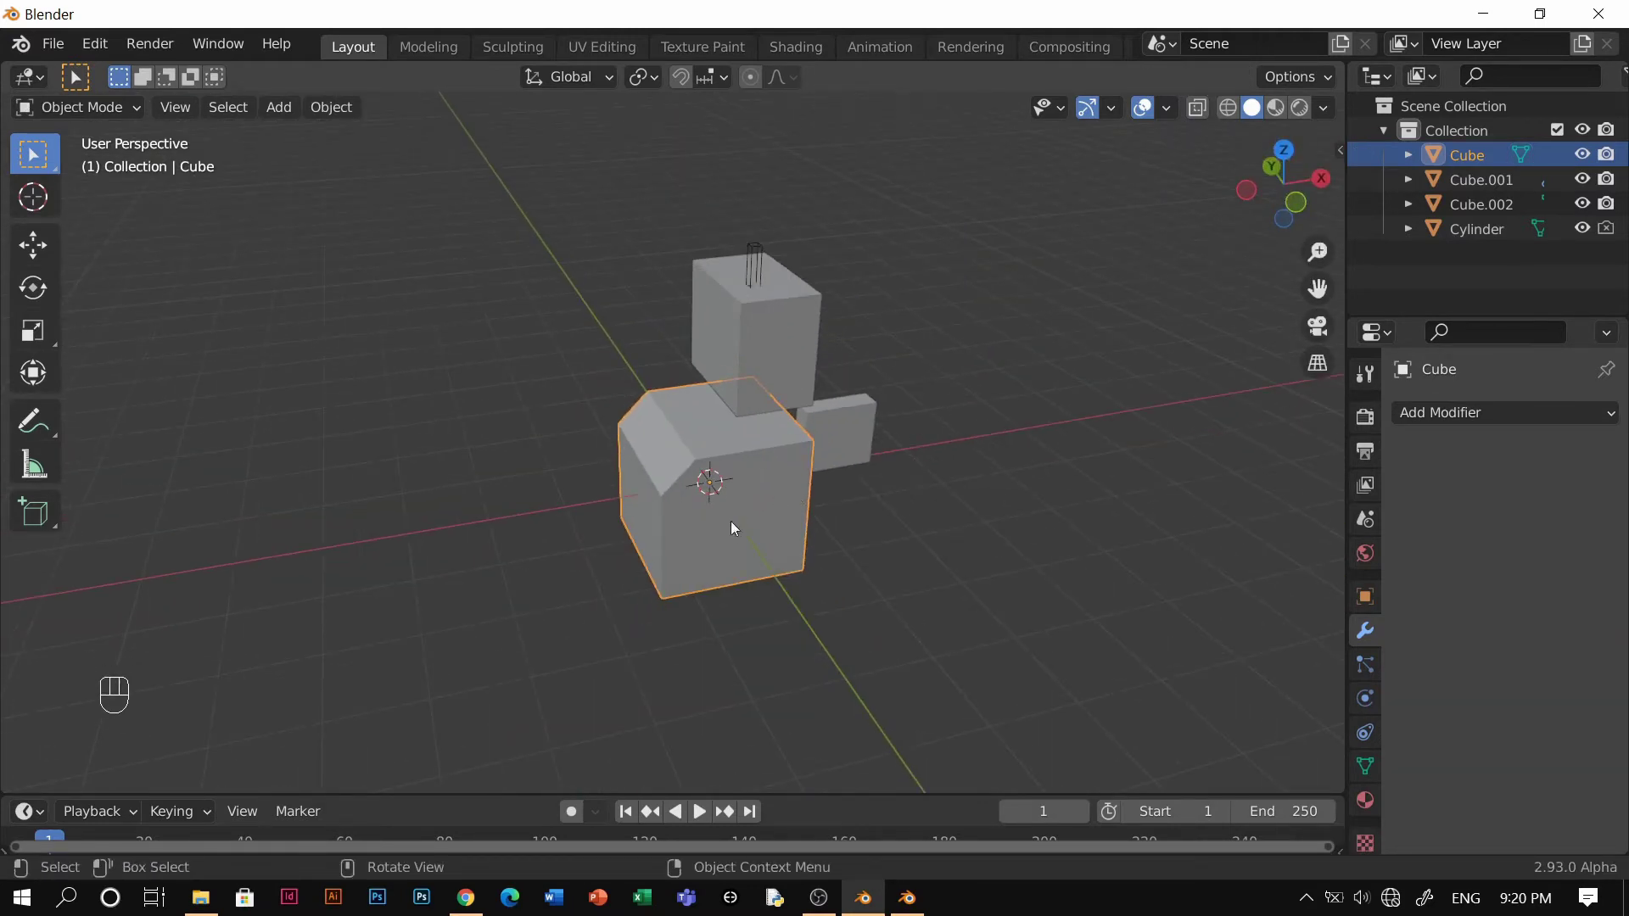
# Merge the chamfer's lower front vertex into its upper front vertex with Smart Vert, and return to Object Mode.
pyautogui.press('Tab')
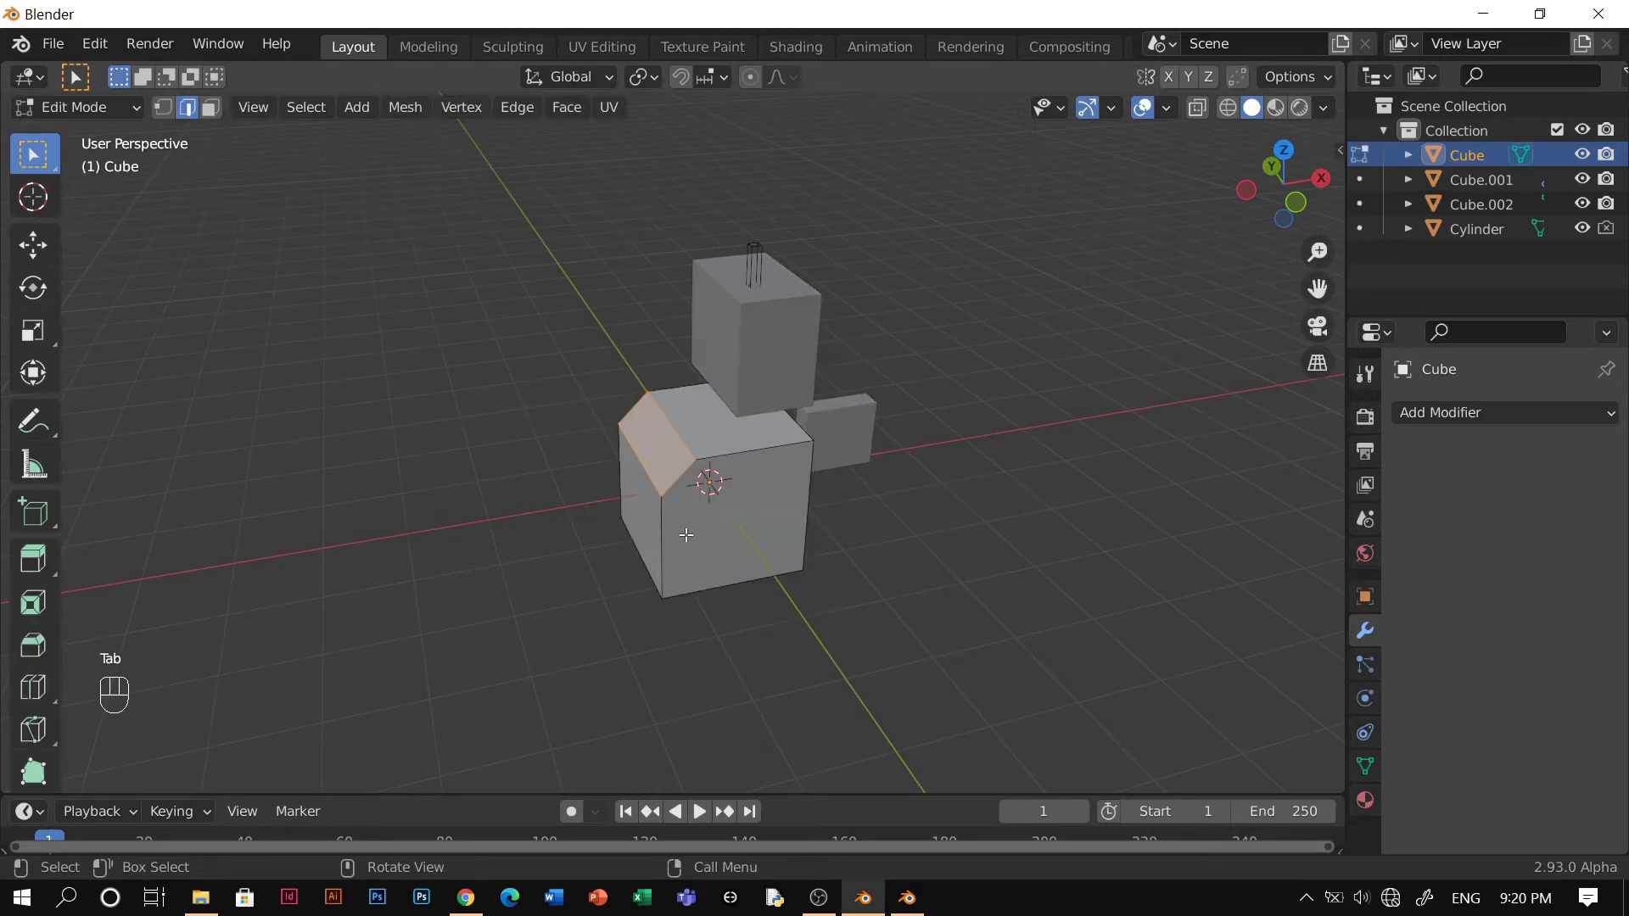
pyautogui.press('1')
pyautogui.press('3')
pyautogui.scroll(4, 745, 513)
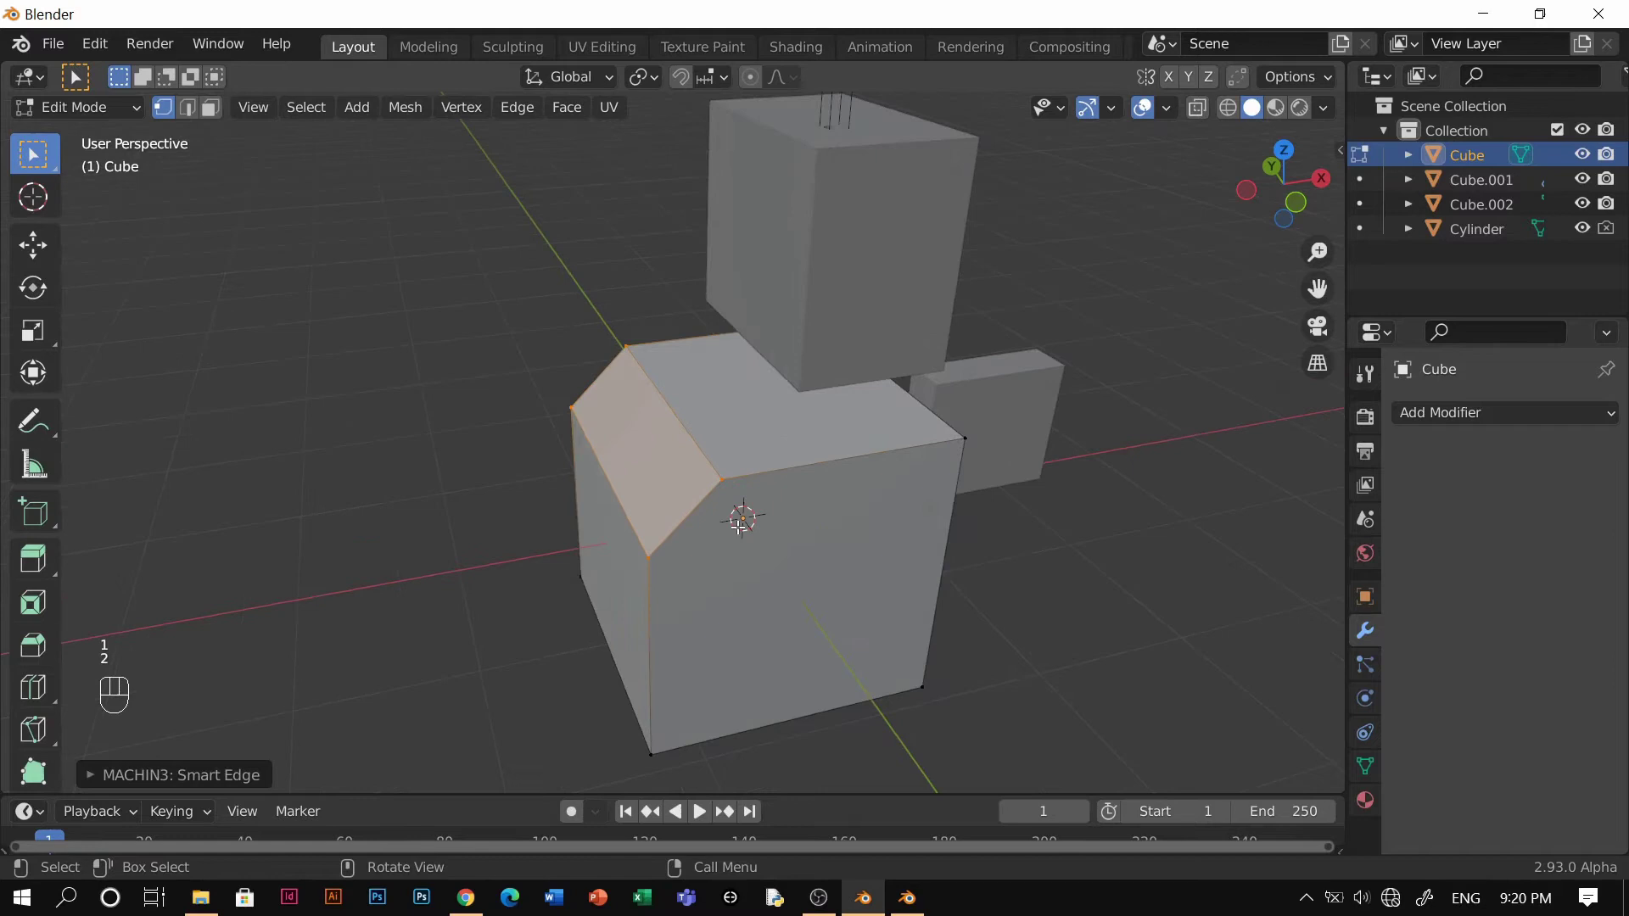
pyautogui.click(684, 480)
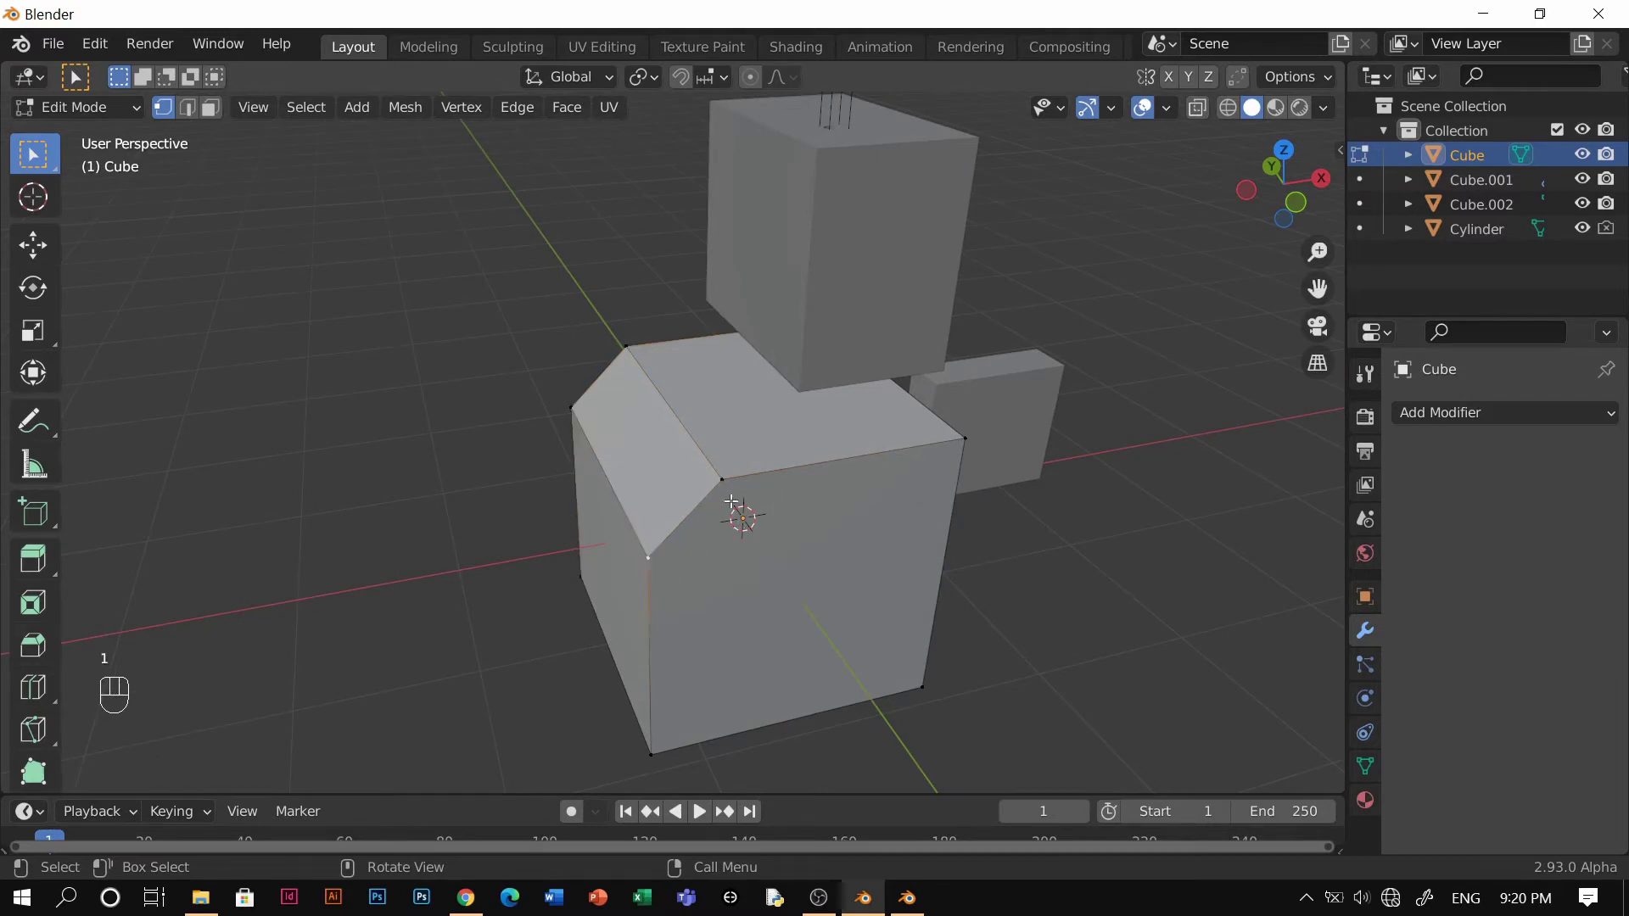
pyautogui.keyDown('shift'); pyautogui.click(648, 560); pyautogui.keyUp('shift')
pyautogui.press('1')
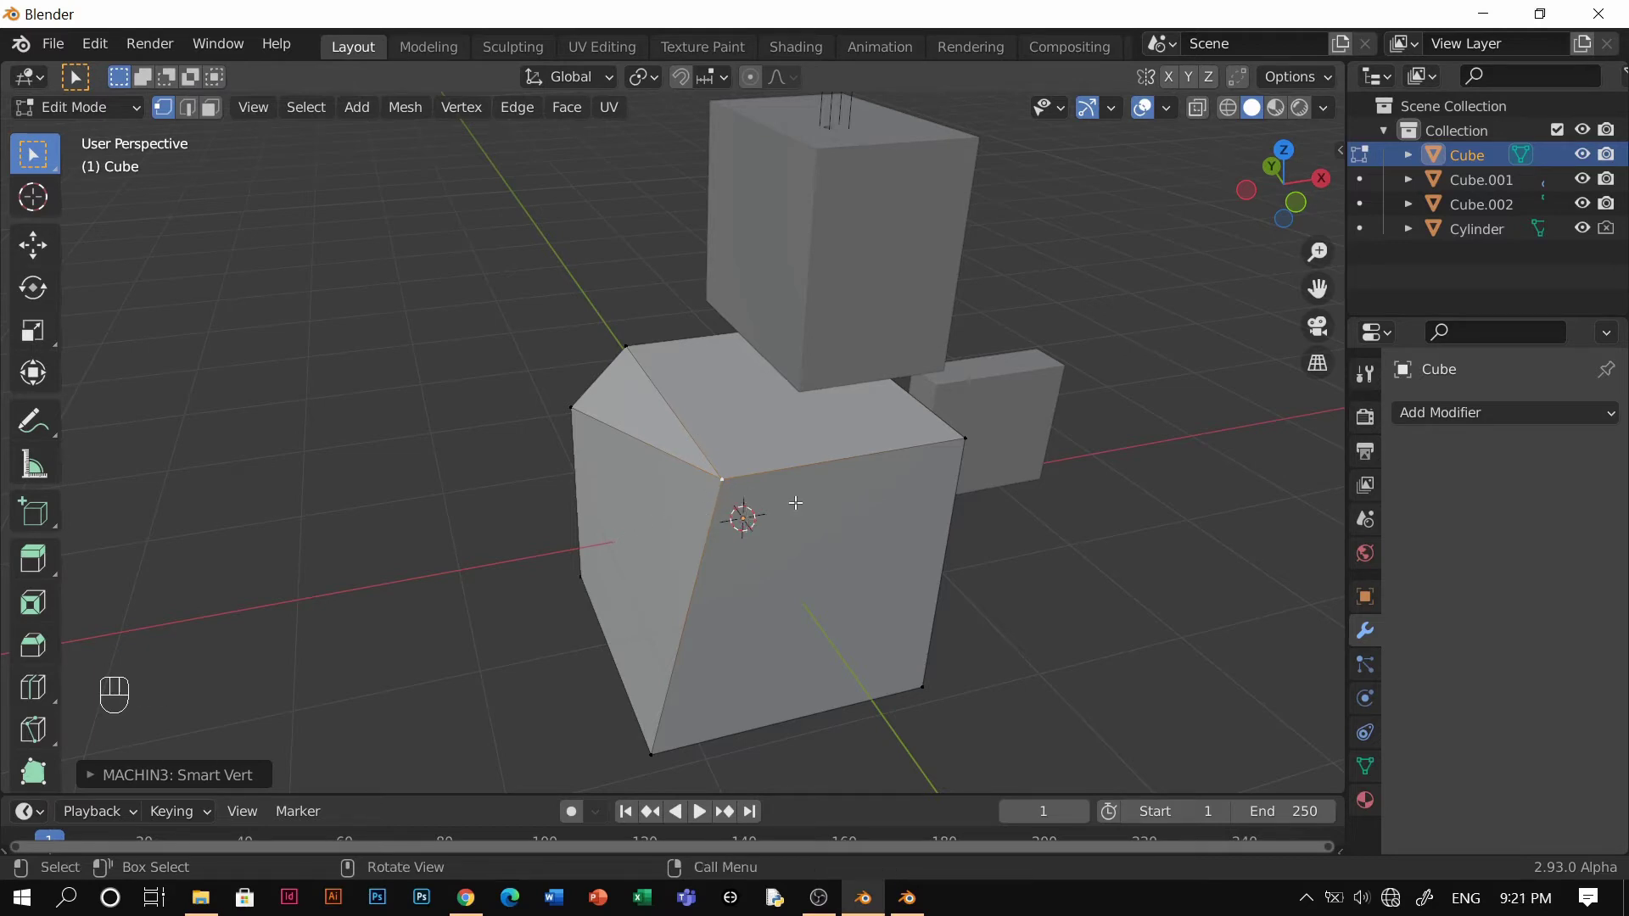
pyautogui.moveTo(795, 503); pyautogui.dragTo(1021, 513, button='middle')
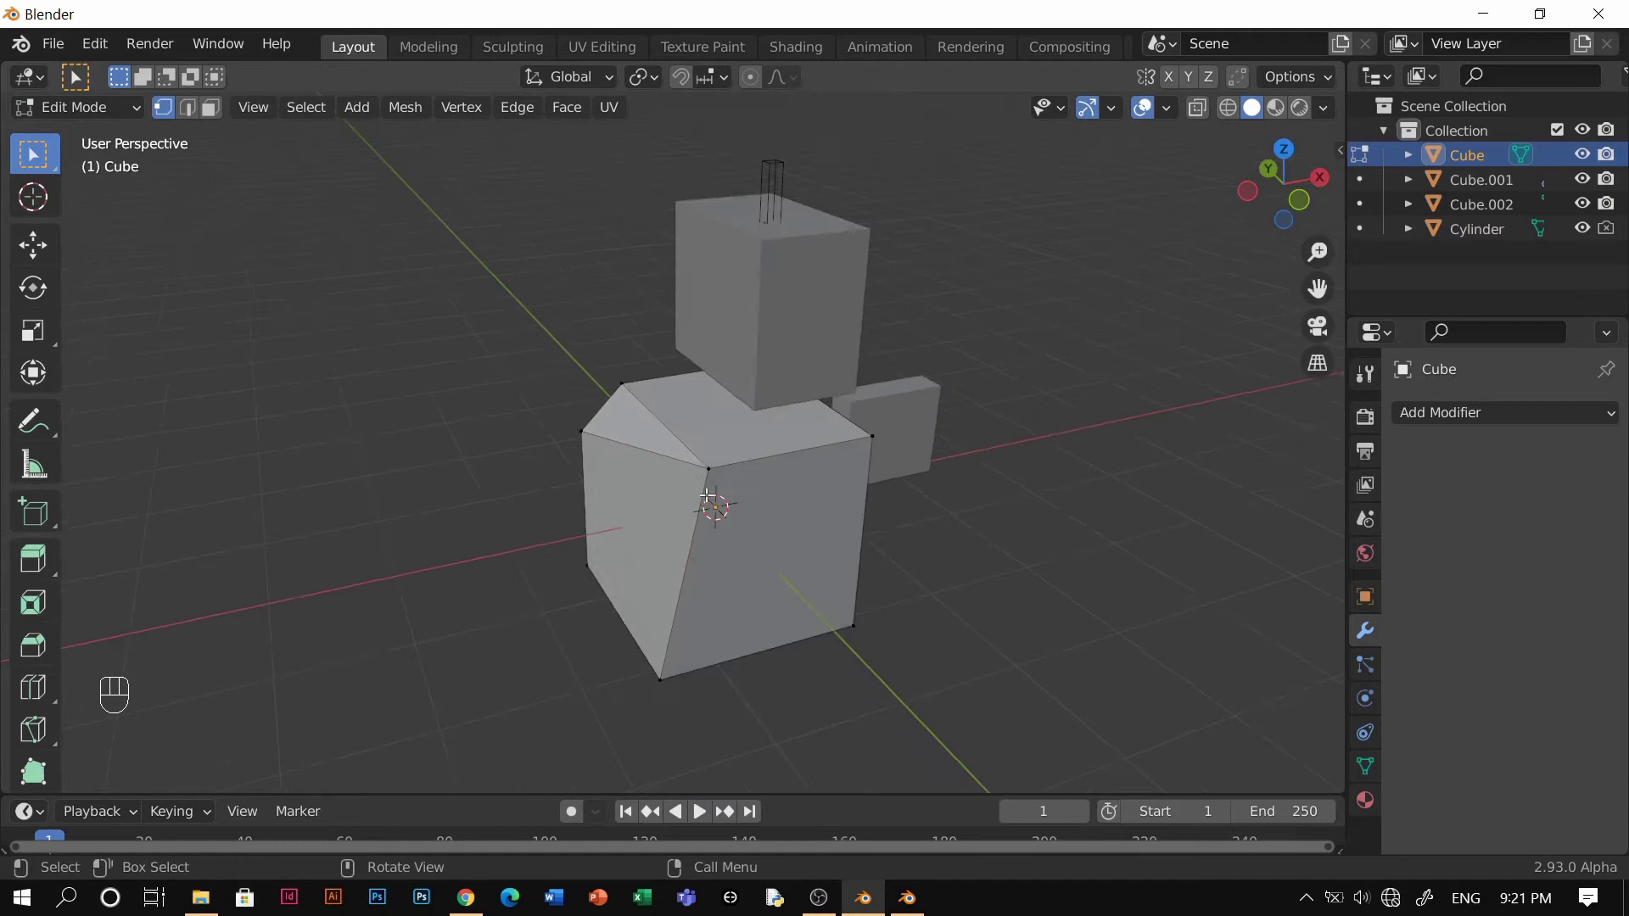
pyautogui.moveTo(708, 496); pyautogui.dragTo(750, 486, button='middle')
pyautogui.press('Tab')
# Duplicate the edited cube, move the copy about 3.85 m along negative Y, and delete the copy.
pyautogui.hotkey('shift', 'd')
pyautogui.click(750, 488)
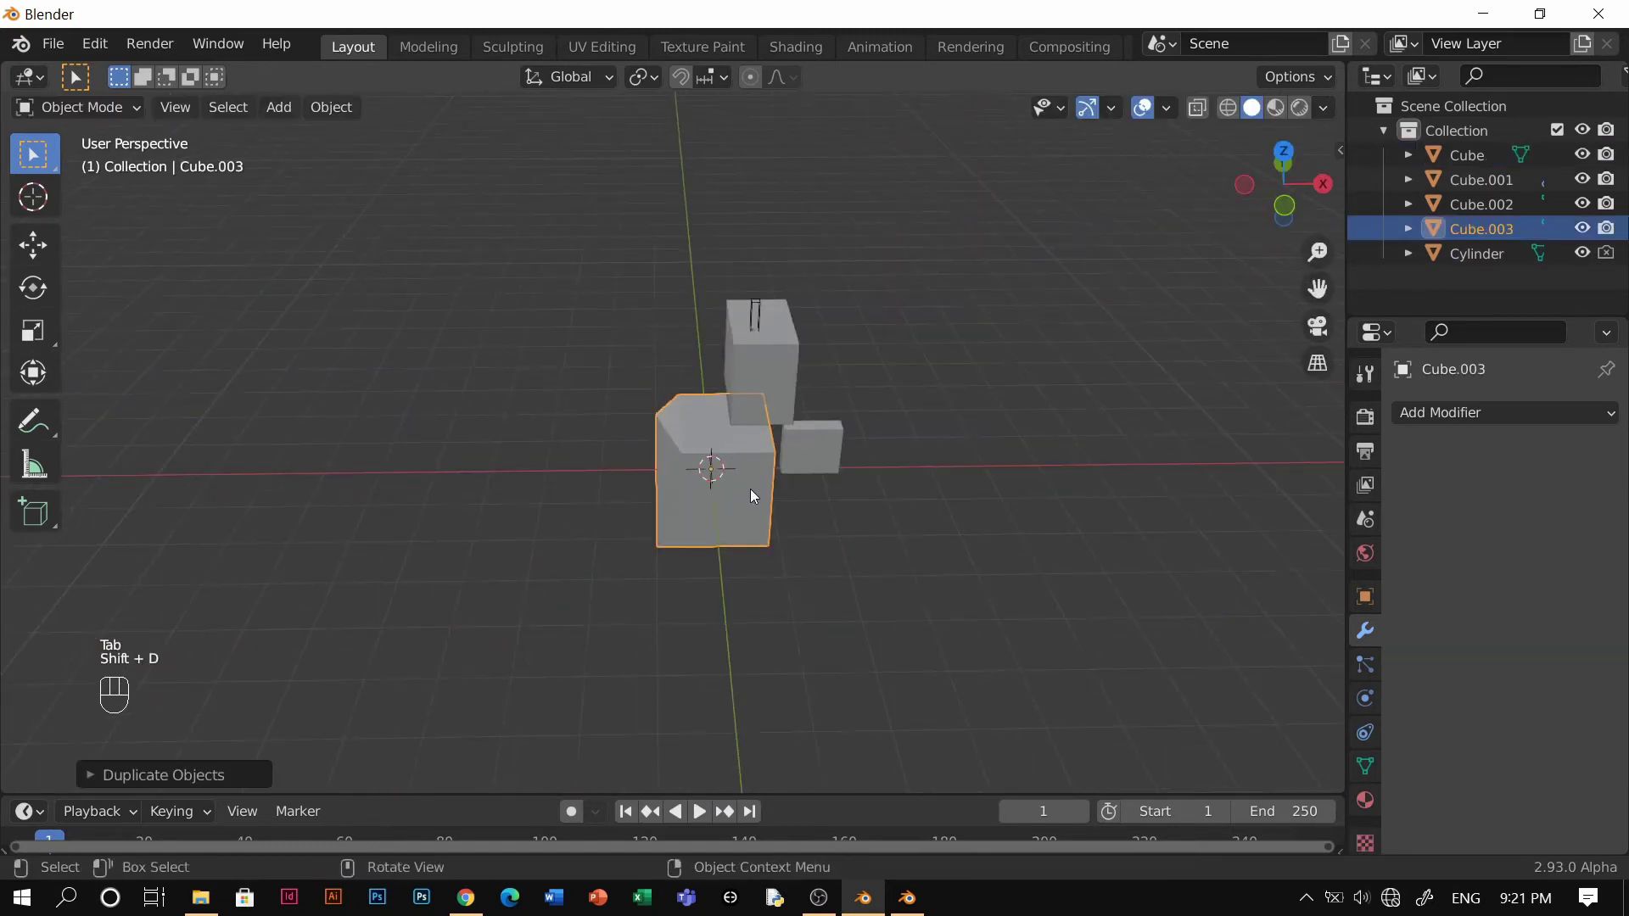
pyautogui.press('g')
pyautogui.press('z')
pyautogui.press('y')
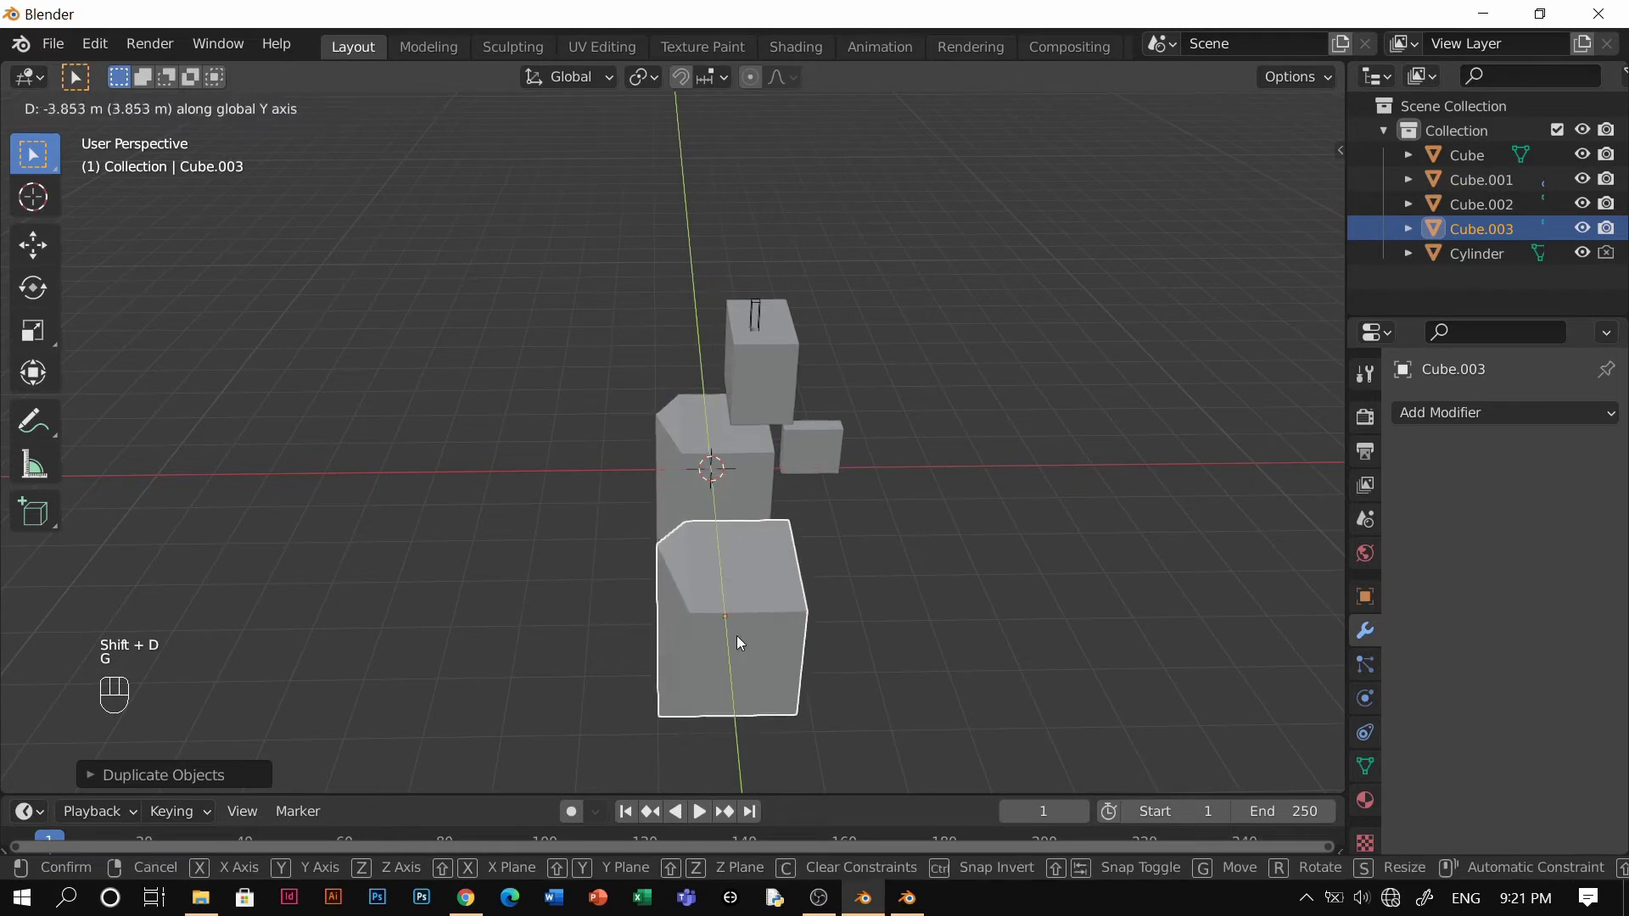
pyautogui.click(737, 635)
pyautogui.keyDown('shift'); pyautogui.moveTo(736, 634); pyautogui.dragTo(584, 515, button='middle'); pyautogui.keyUp('shift')
pyautogui.press('x')
pyautogui.click(585, 520)
# Add a new mesh cube and move it along the Y axis, clear of the other objects.
pyautogui.hotkey('shift', 'a')
pyautogui.moveTo(662, 386)
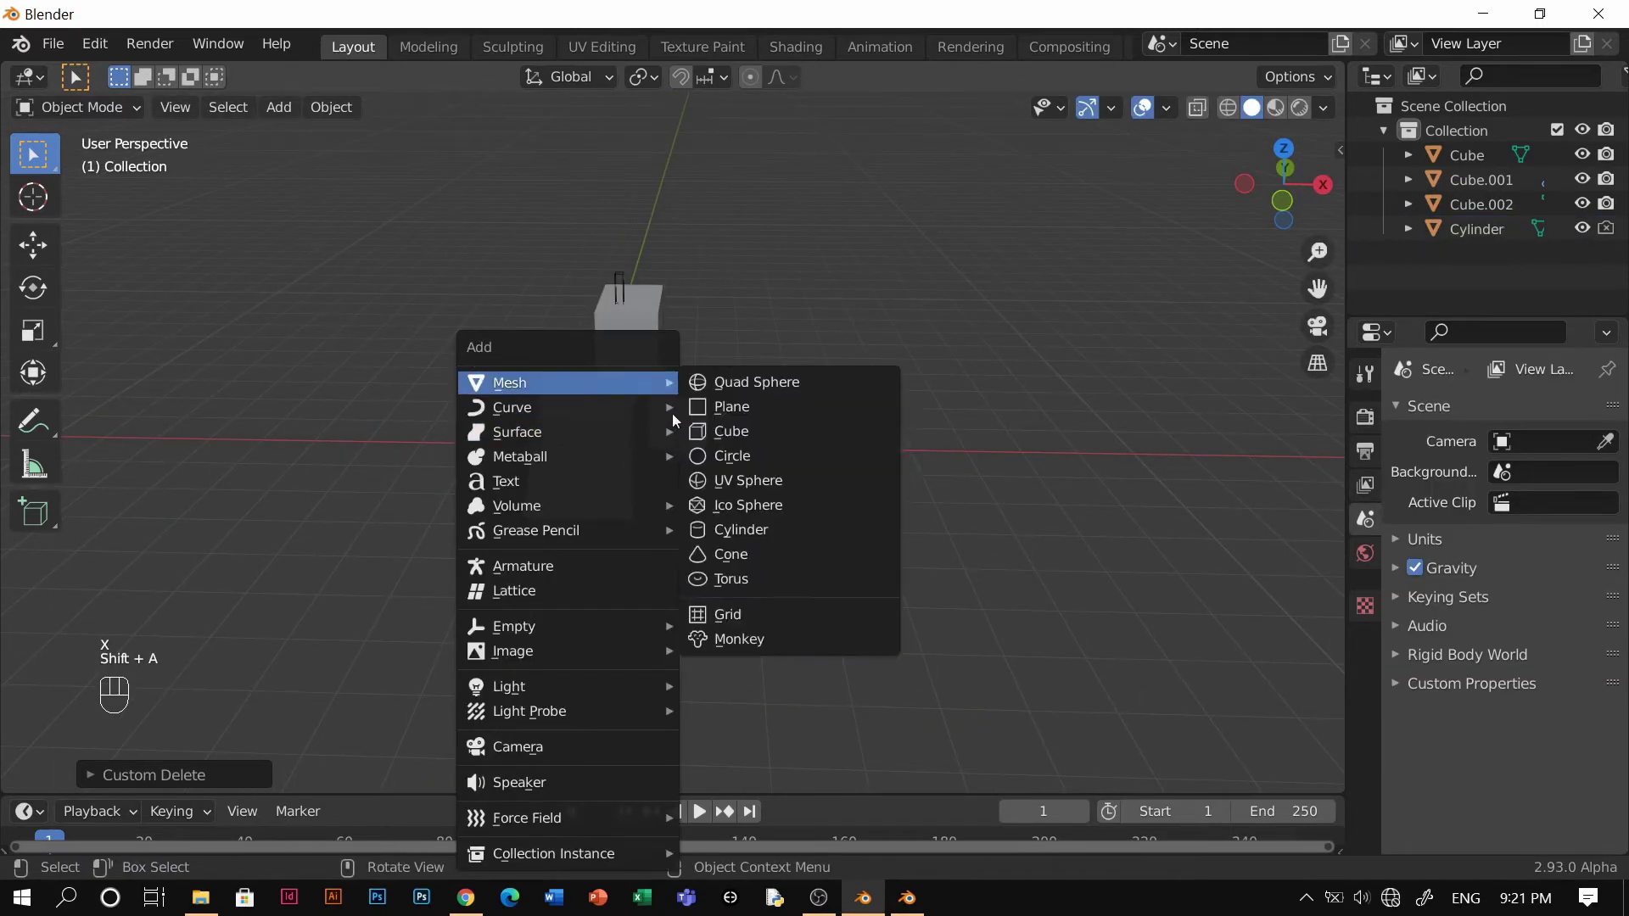
pyautogui.click(692, 440)
pyautogui.press('g')
pyautogui.press('y')
pyautogui.click(543, 467)
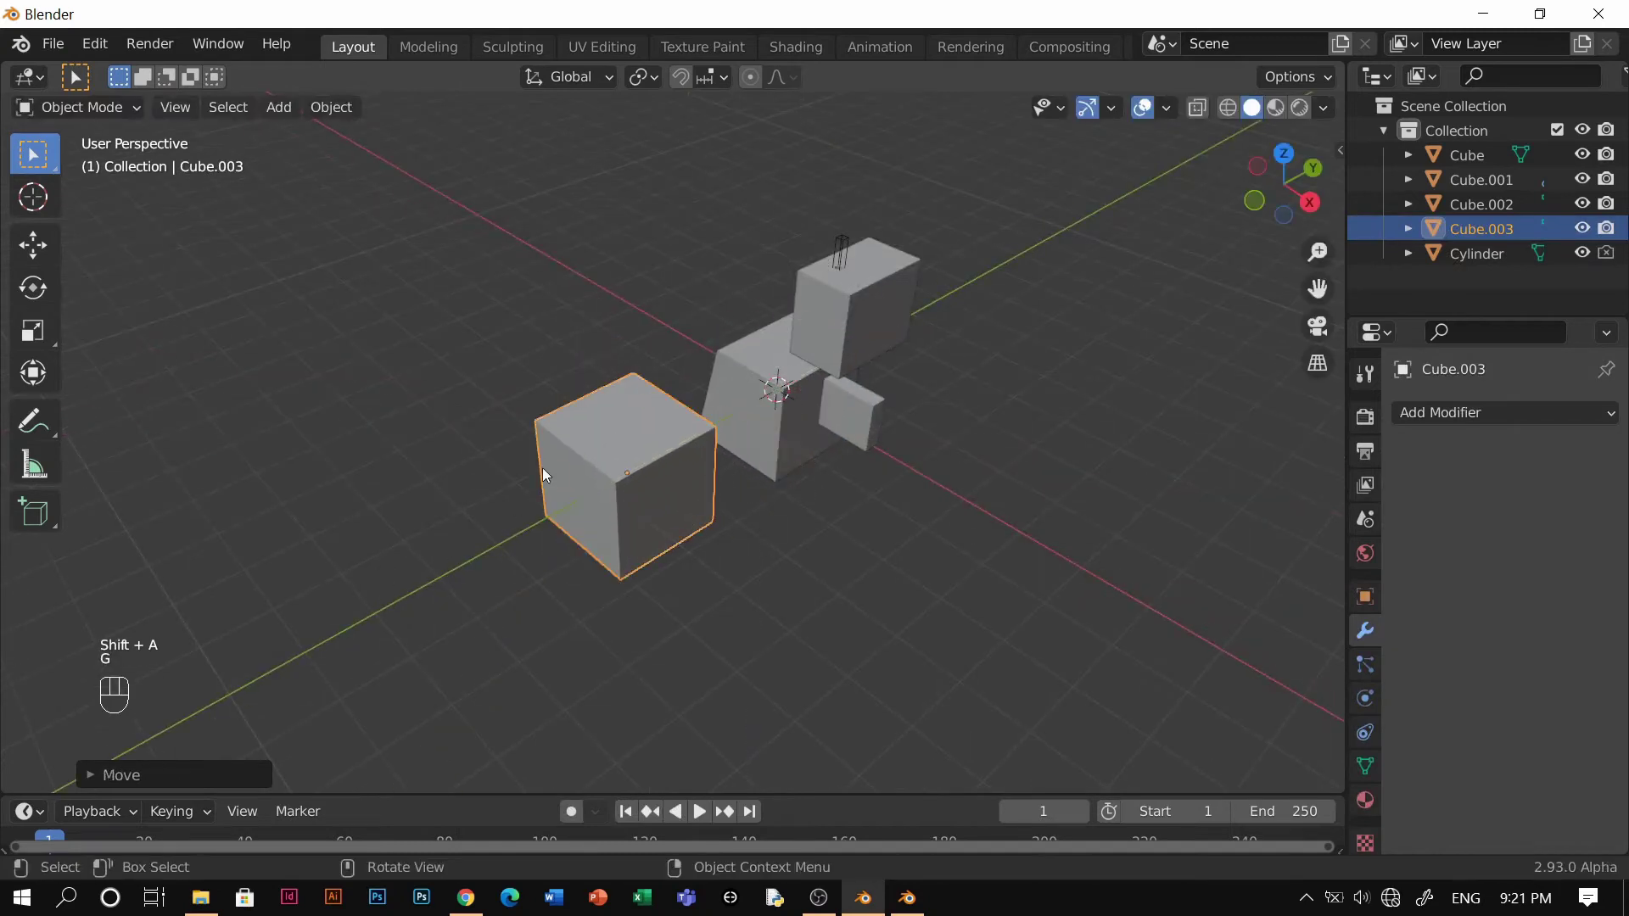
# Bevel the new cube's two opposite top edges about 1.48 m wide with 11 segments and Clamp Overlap on, forming a rounded top.
pyautogui.keyDown('shift'); pyautogui.moveTo(542, 467); pyautogui.dragTo(684, 433, button='middle'); pyautogui.keyUp('shift')
pyautogui.press('Tab')
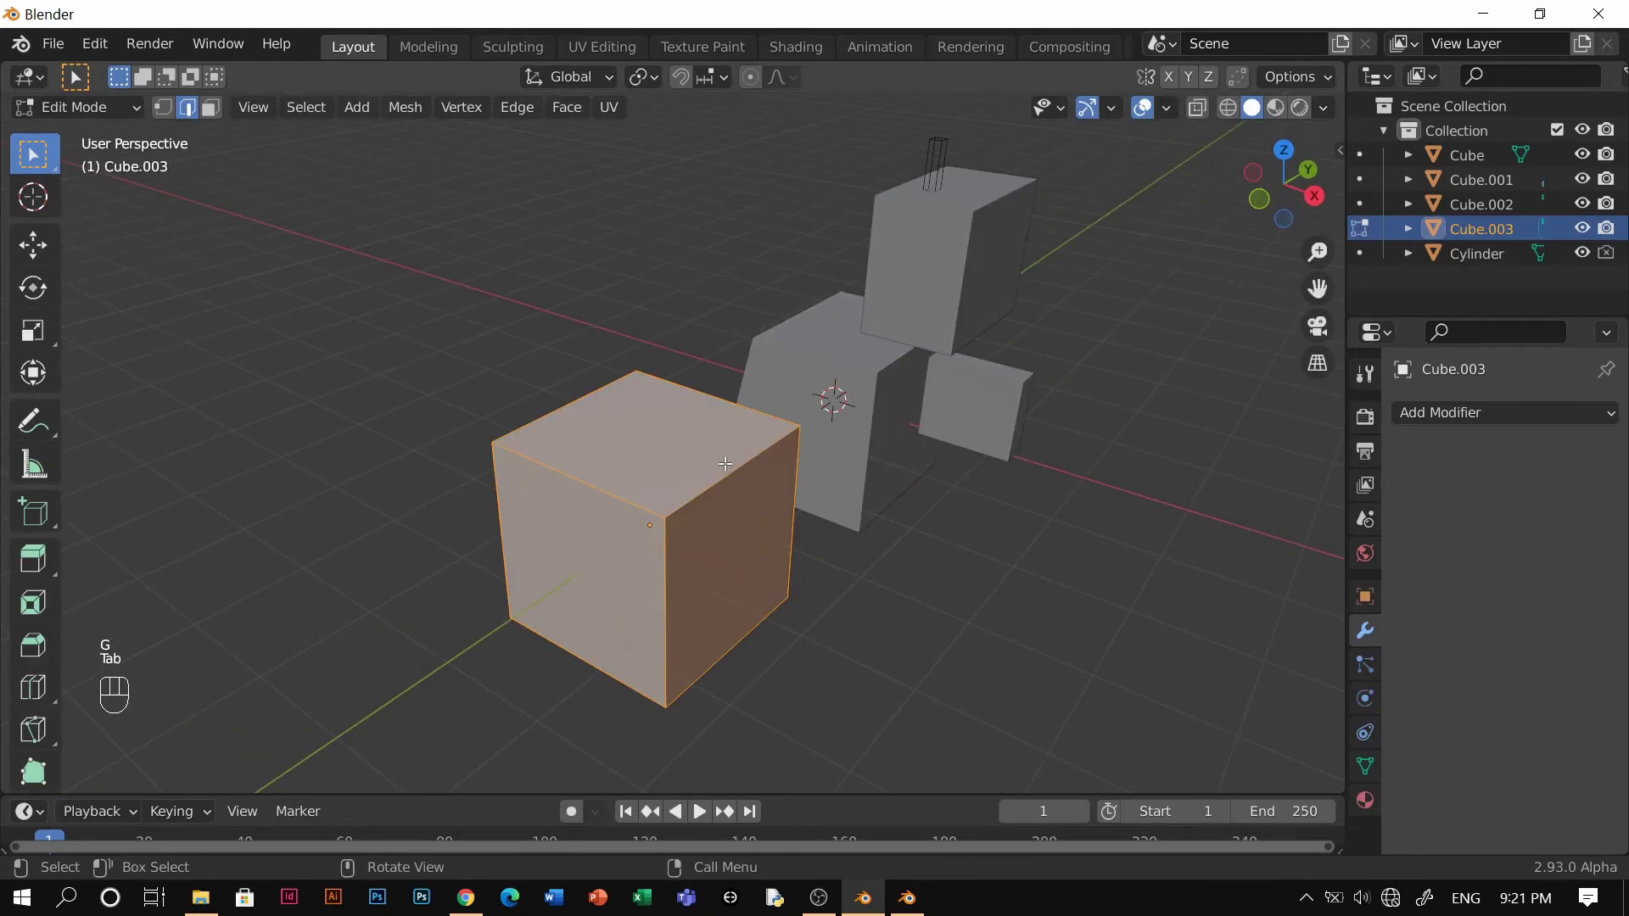
pyautogui.click(726, 462)
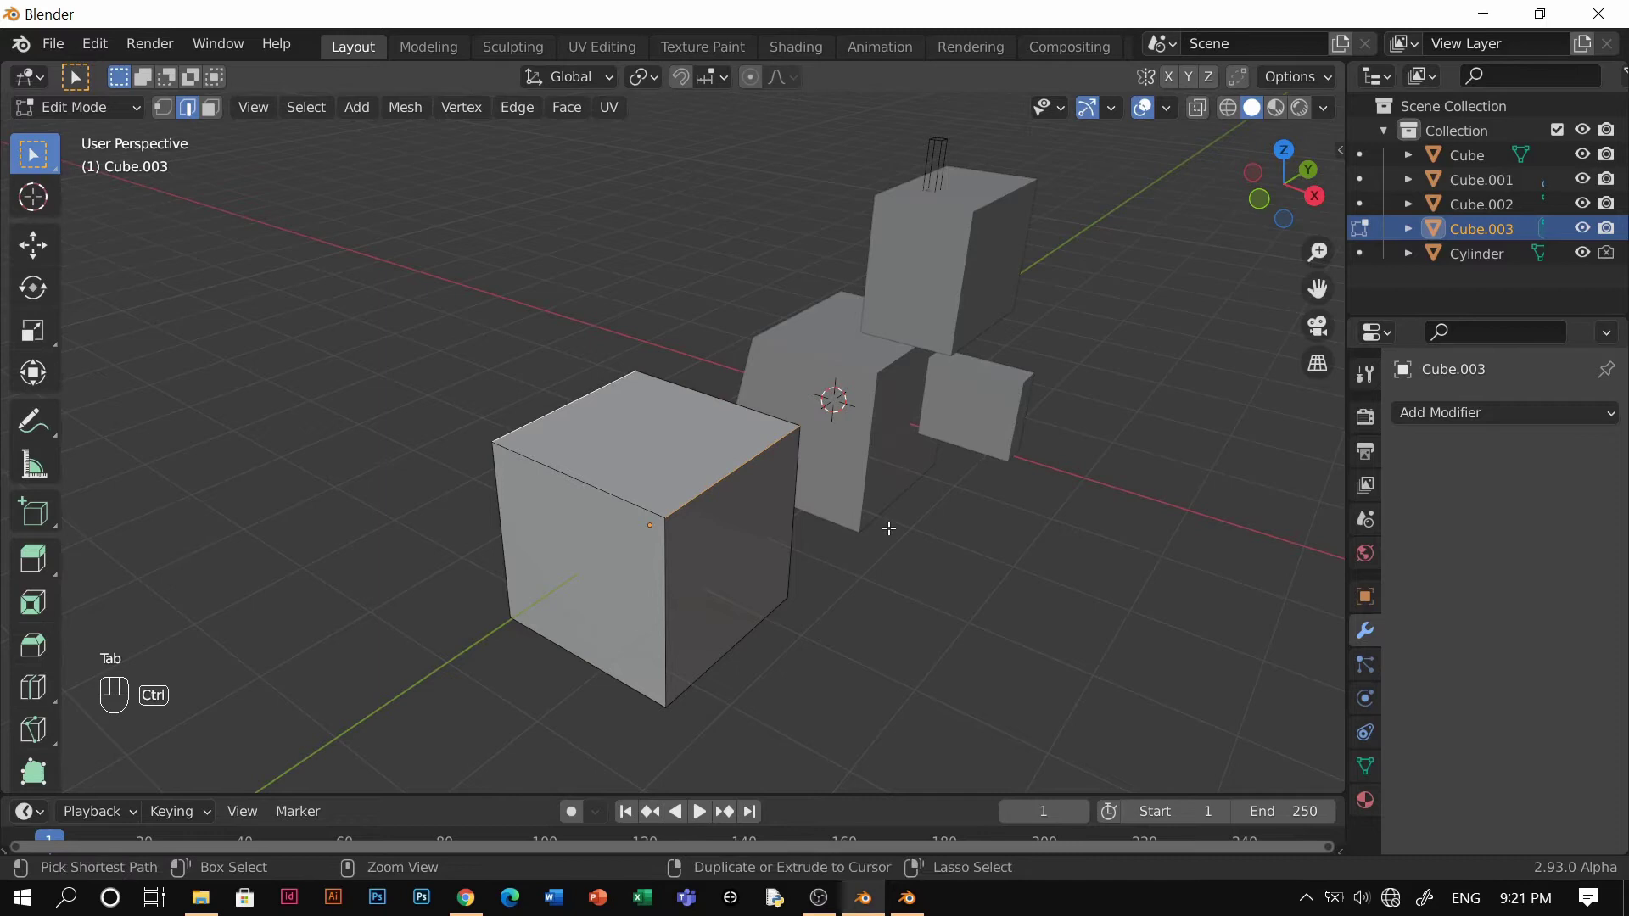
pyautogui.hotkey('ctrl', 'b')
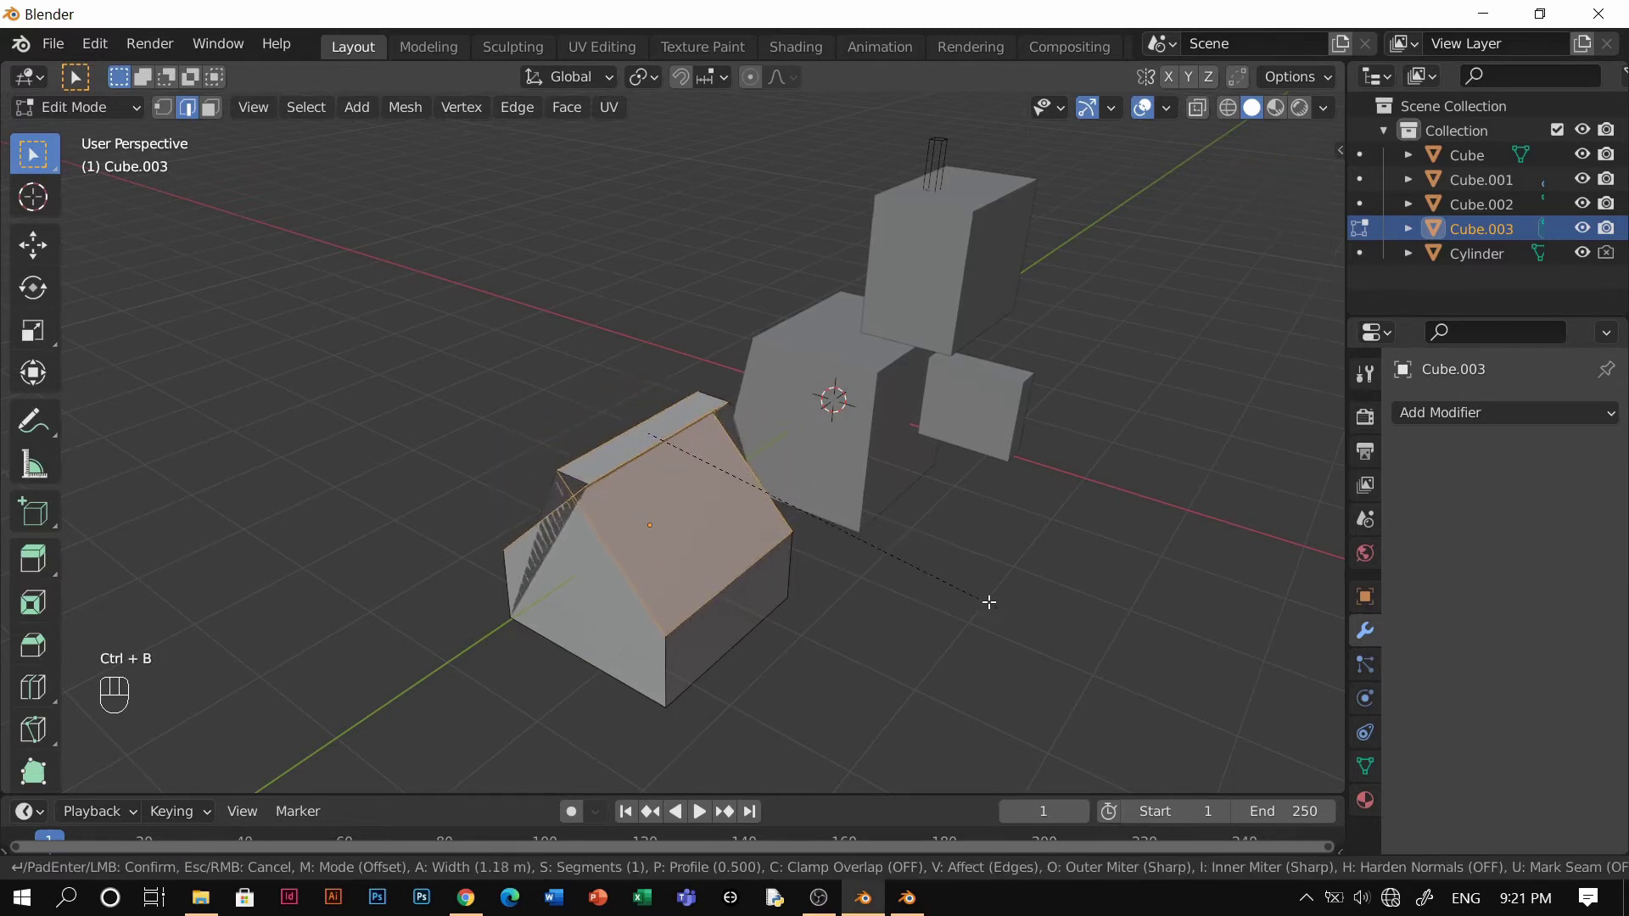
pyautogui.press('c')
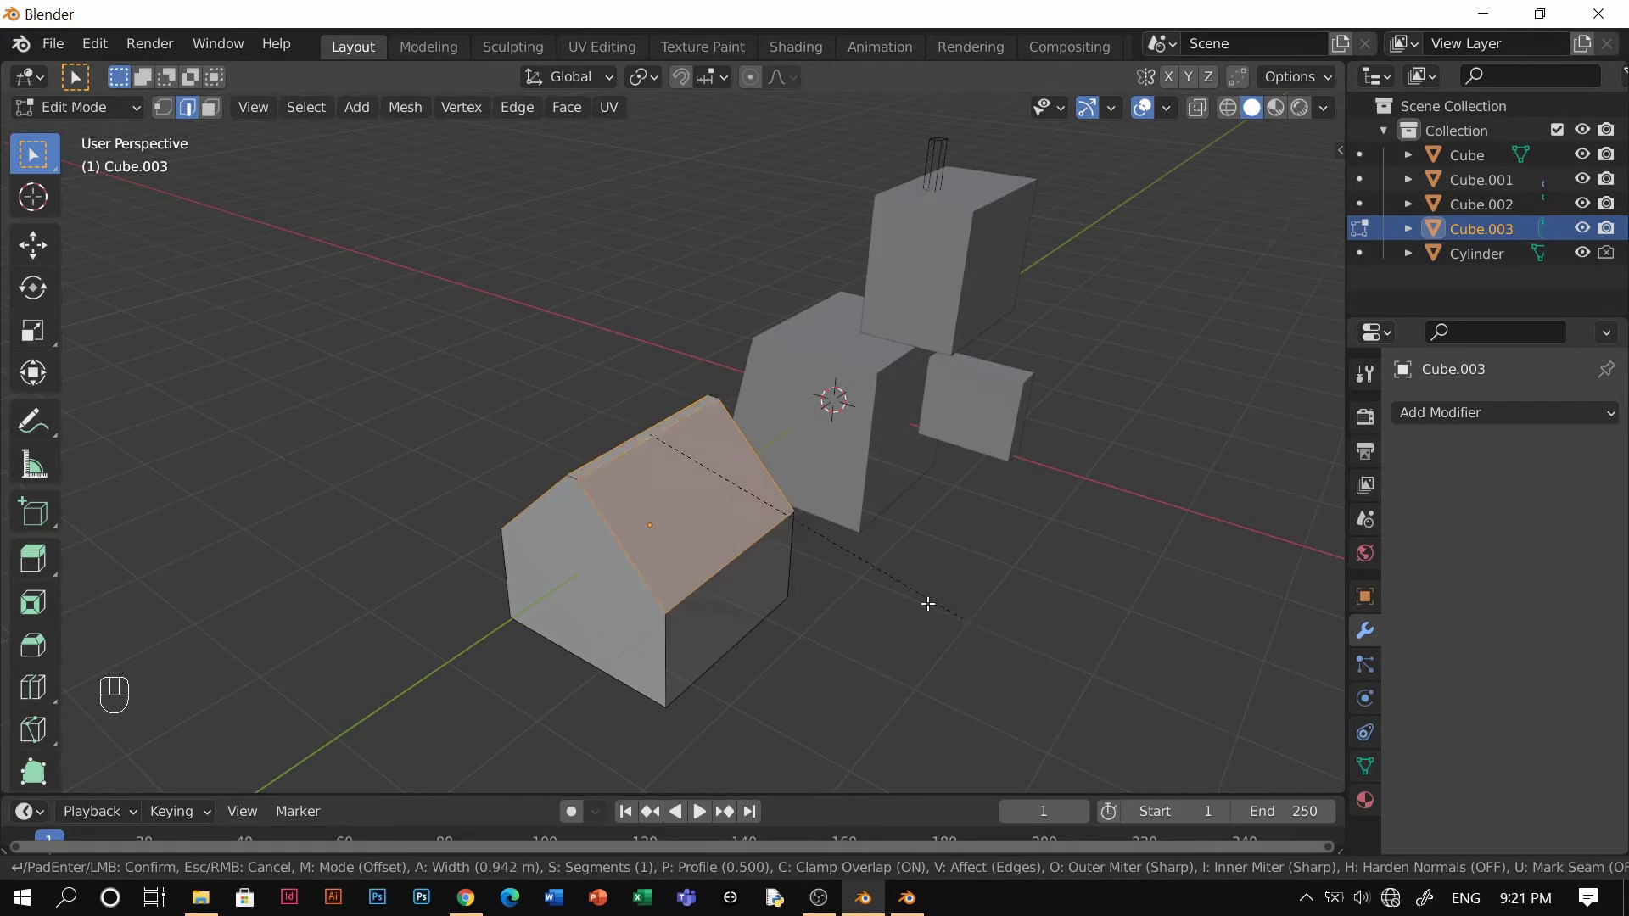
pyautogui.scroll(10, 1015, 650)
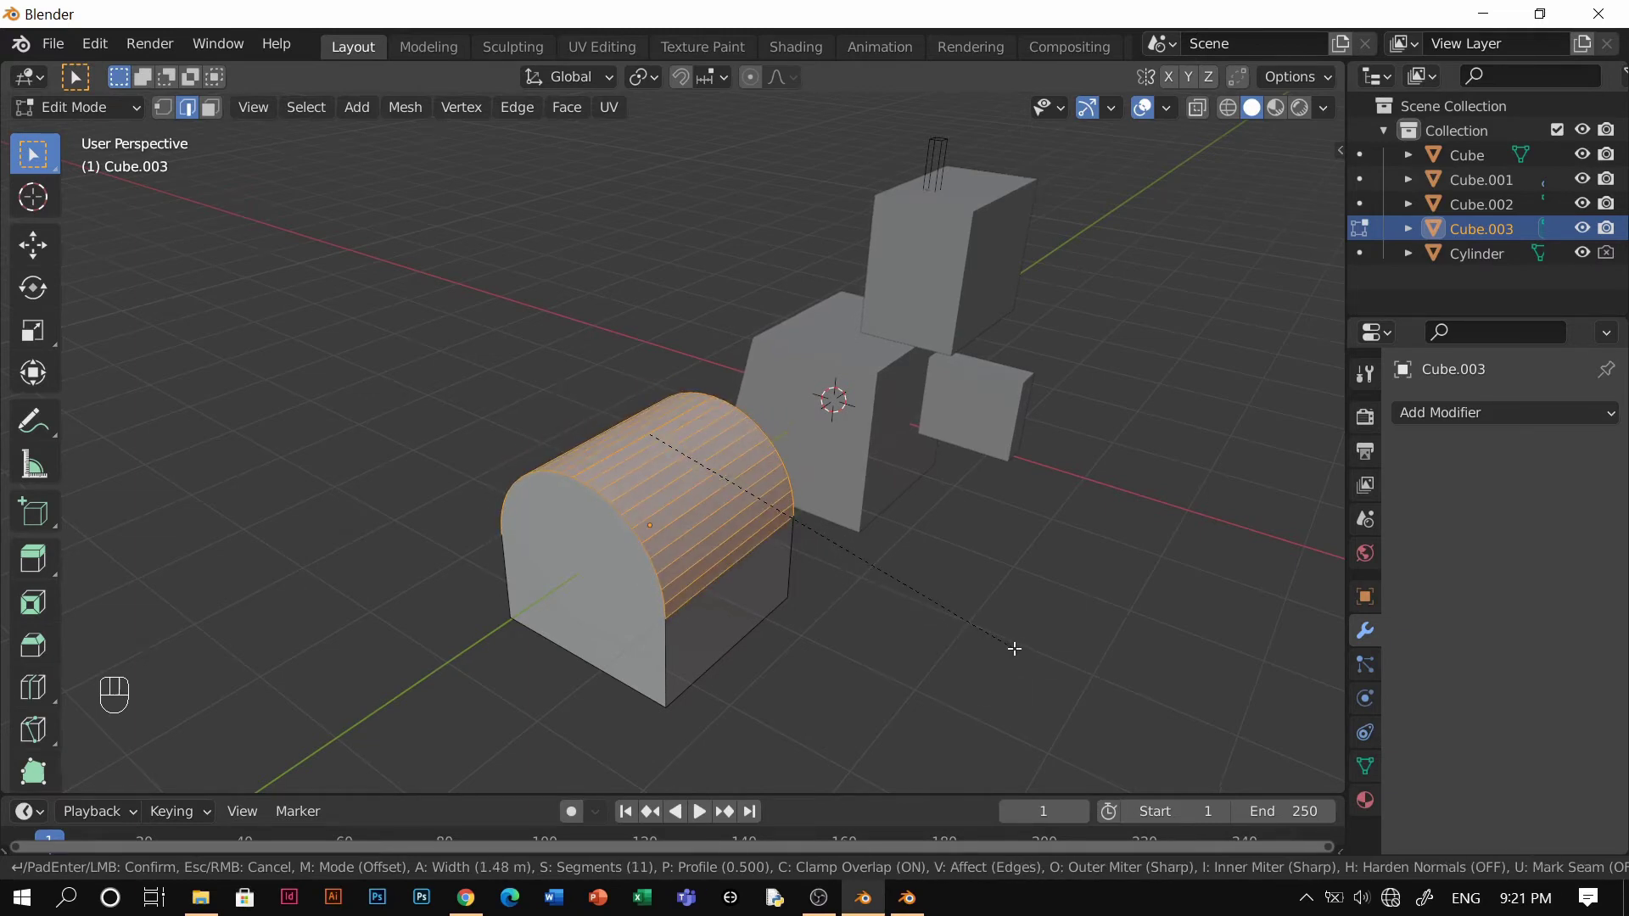
pyautogui.click(1015, 649)
pyautogui.moveTo(829, 600); pyautogui.dragTo(866, 533, button='middle')
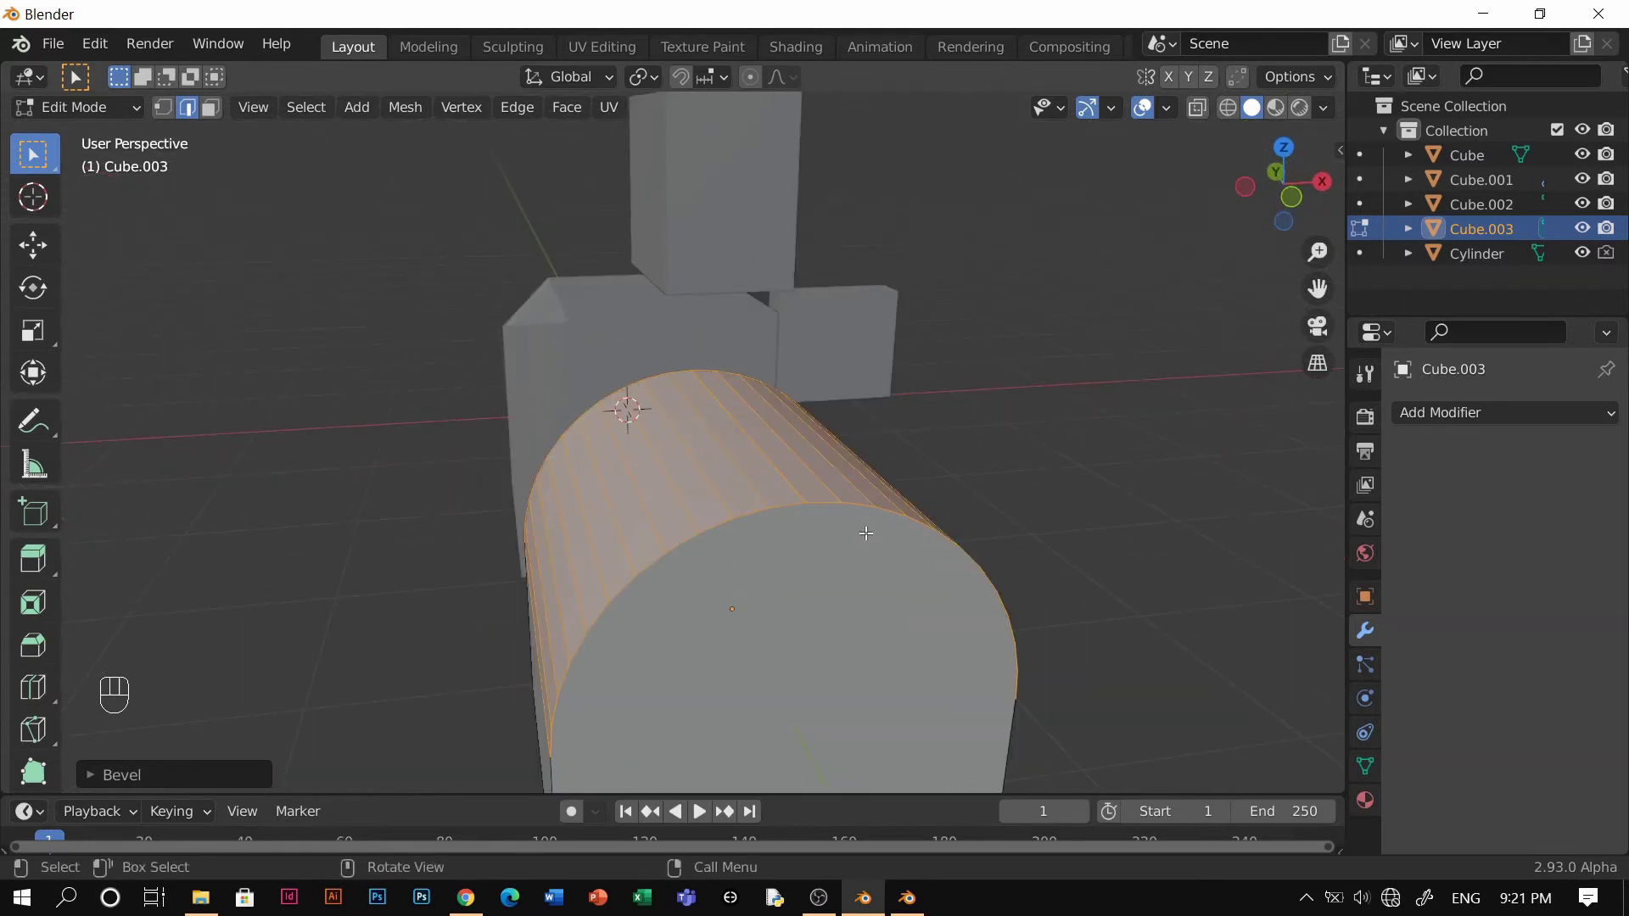
# Switch the rounded cube to vertex selection and try moving the topmost vertex of its front arc.
pyautogui.hotkey('ctrl', 'Tab')
pyautogui.click(773, 532)
pyautogui.click(809, 500)
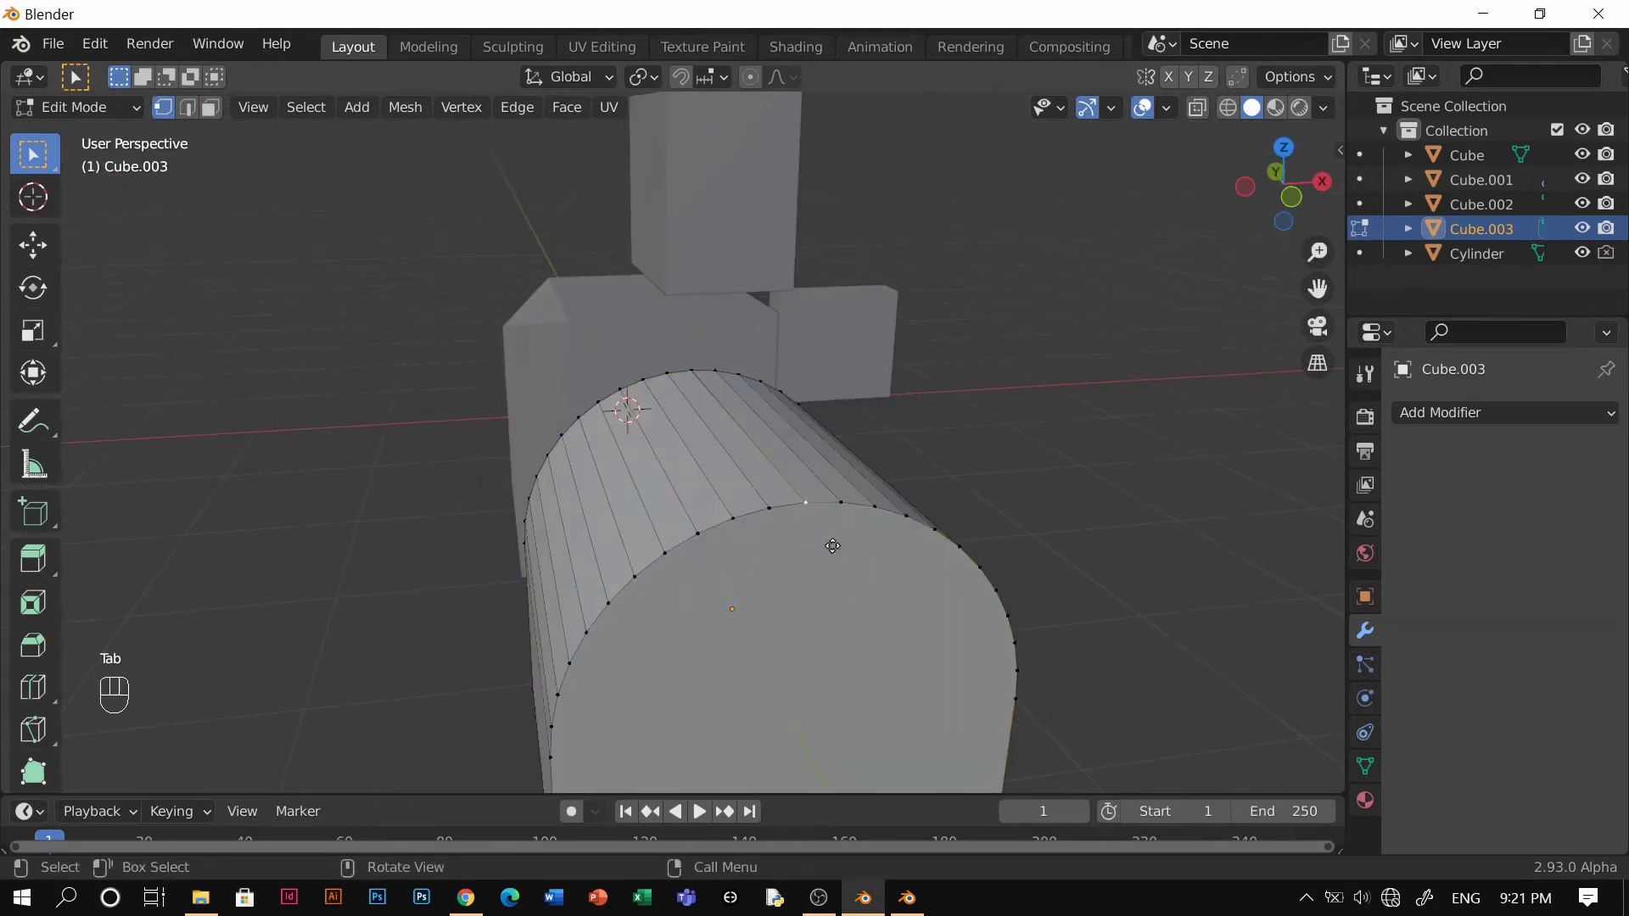
pyautogui.press('g')
pyautogui.click(840, 551)
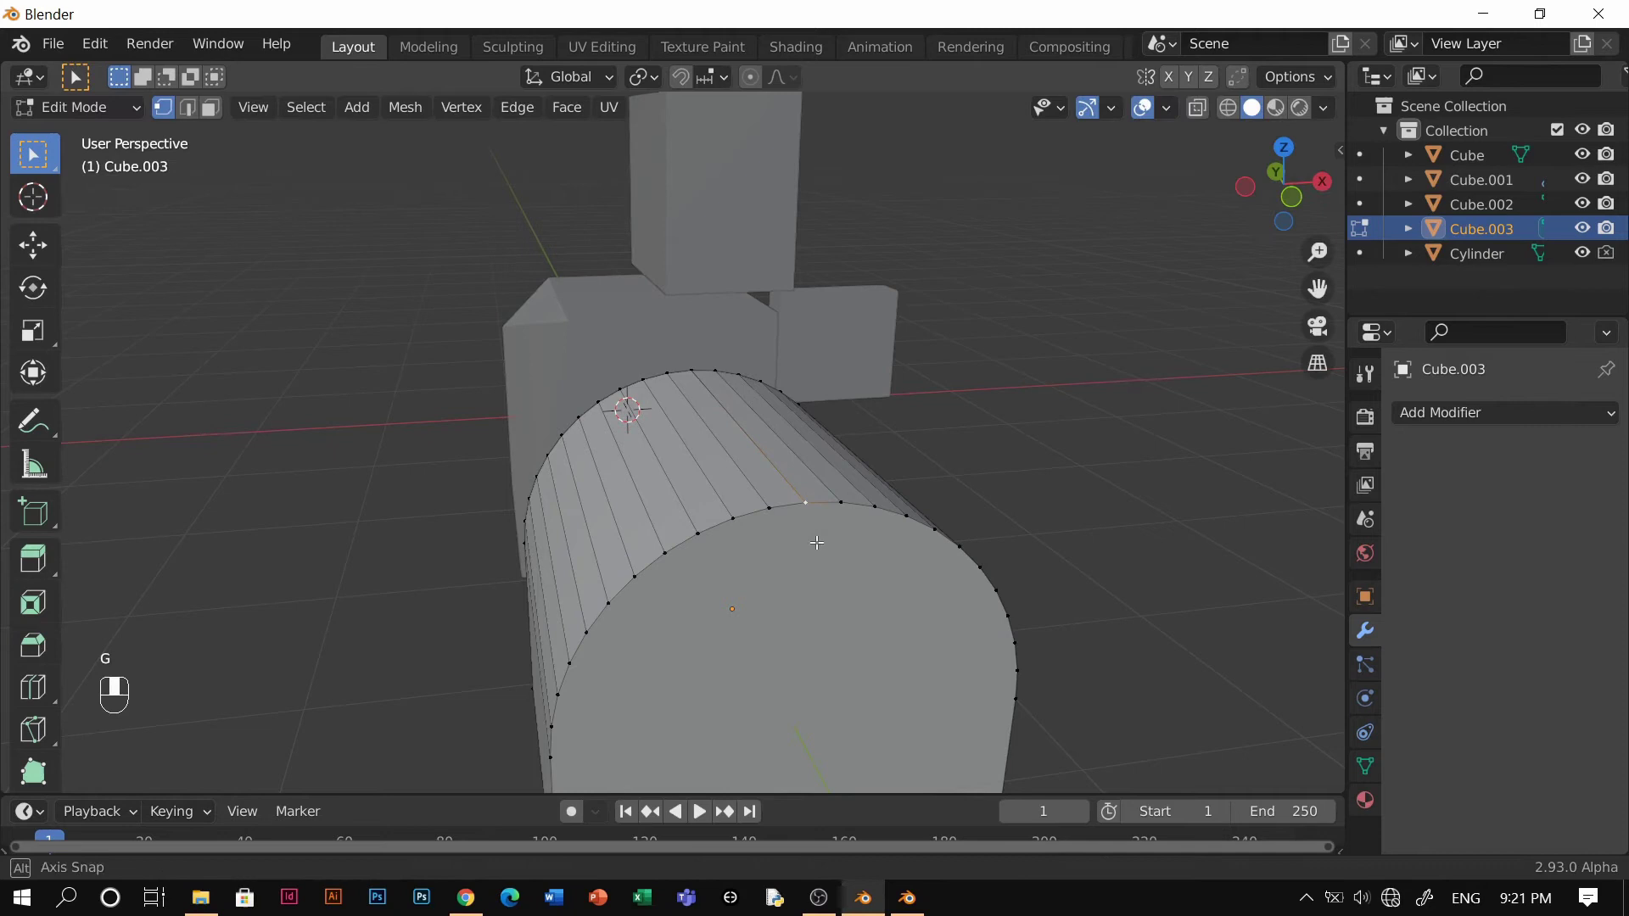
# Merge all vertices of the rounded cube by distance and undo the merge.
pyautogui.scroll(-3, 827, 543)
pyautogui.press('a')
pyautogui.press('a')
pyautogui.press('a')
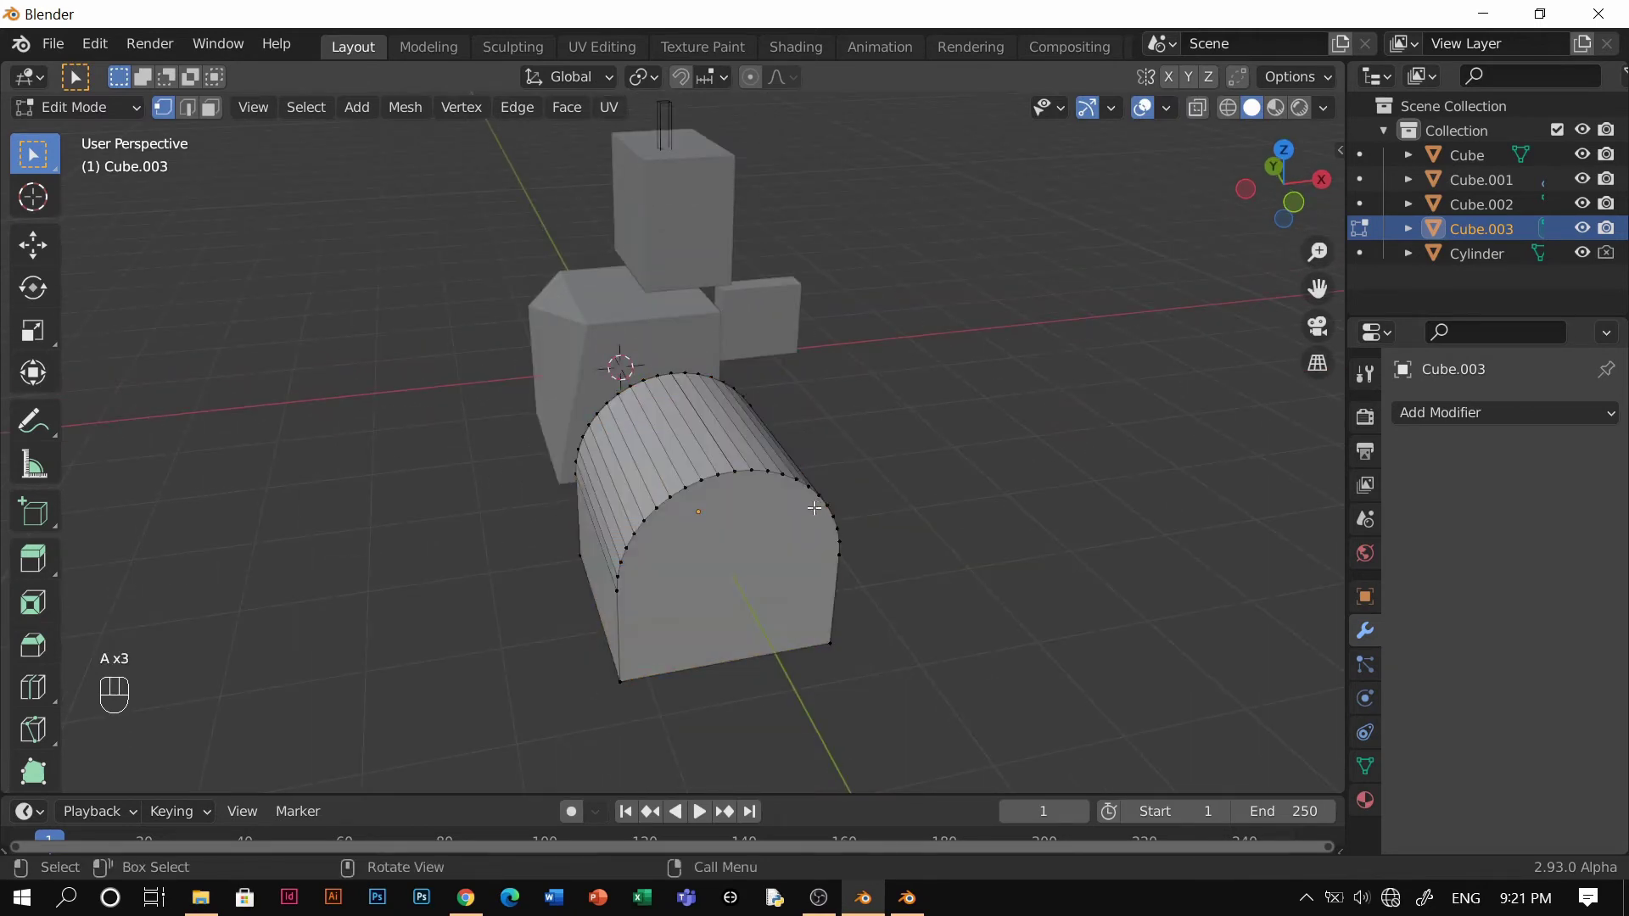
pyautogui.press('a')
pyautogui.press('m')
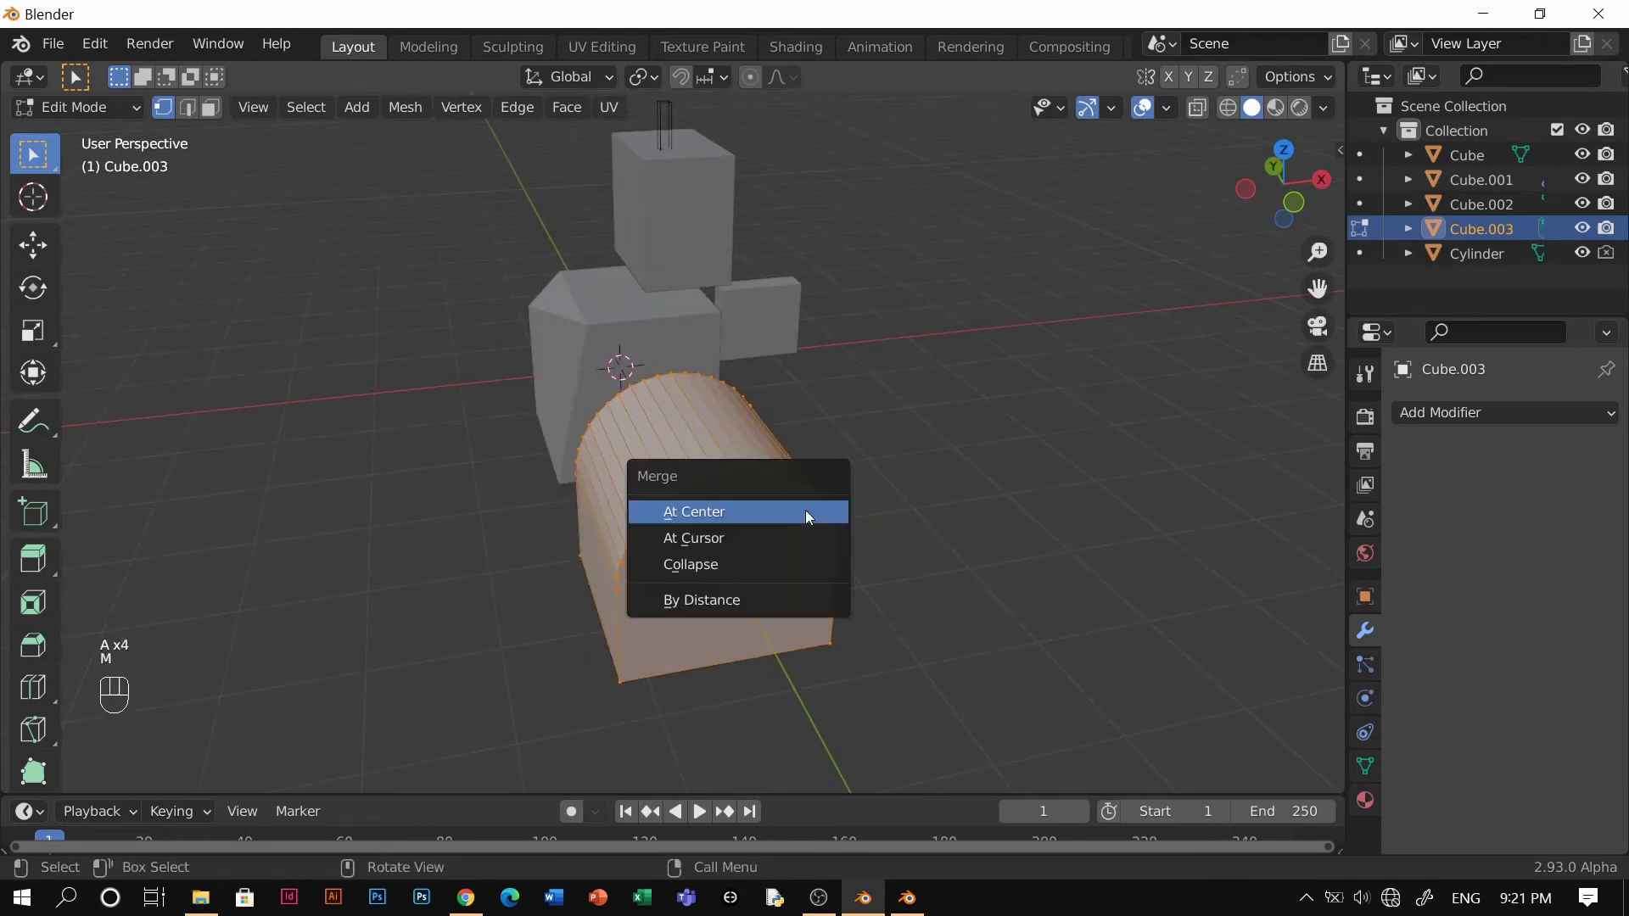
pyautogui.click(732, 593)
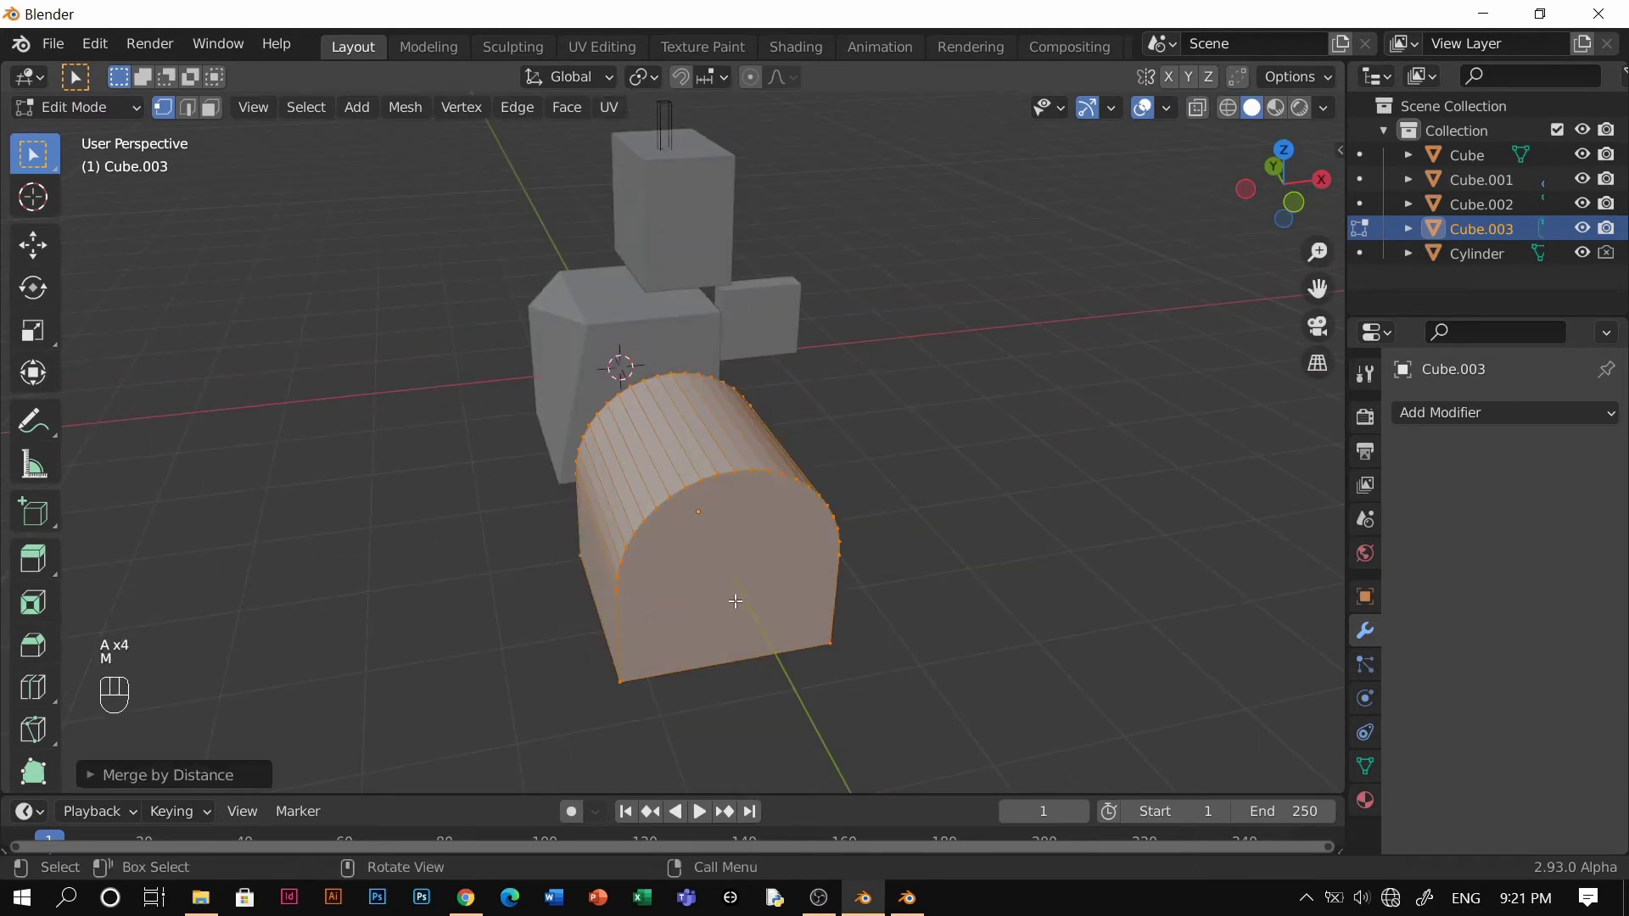
pyautogui.click(162, 774)
pyautogui.press('Escape')
pyautogui.hotkey('ctrl', 'z')
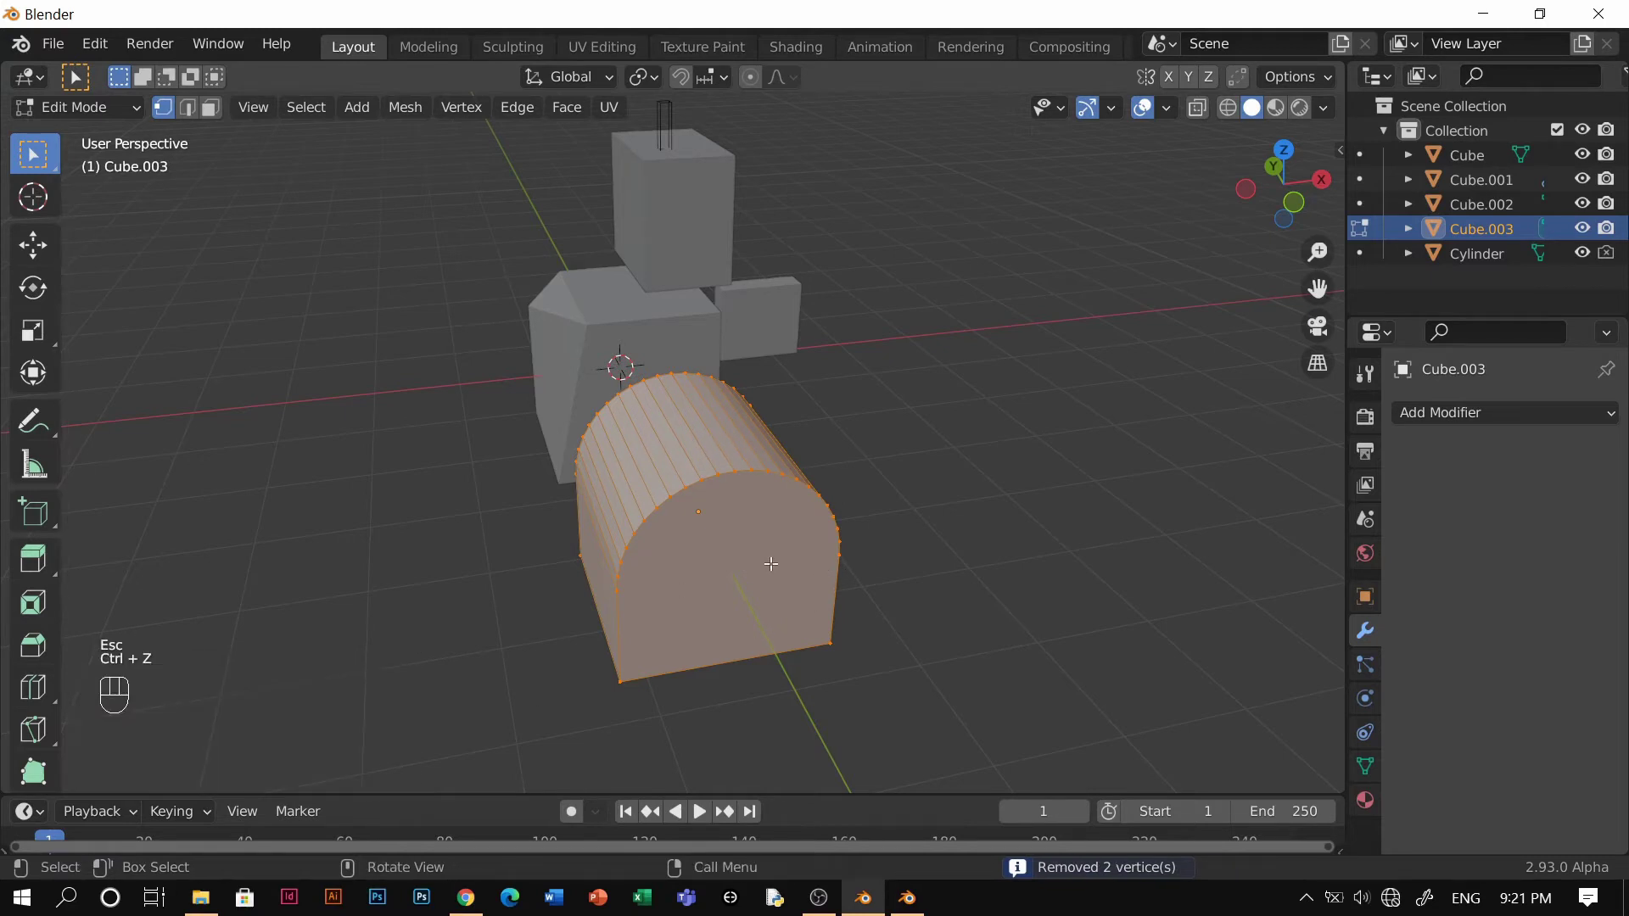
# Try moving a vertex near the crown of the front arc on the unmerged mesh.
pyautogui.scroll(2, 778, 563)
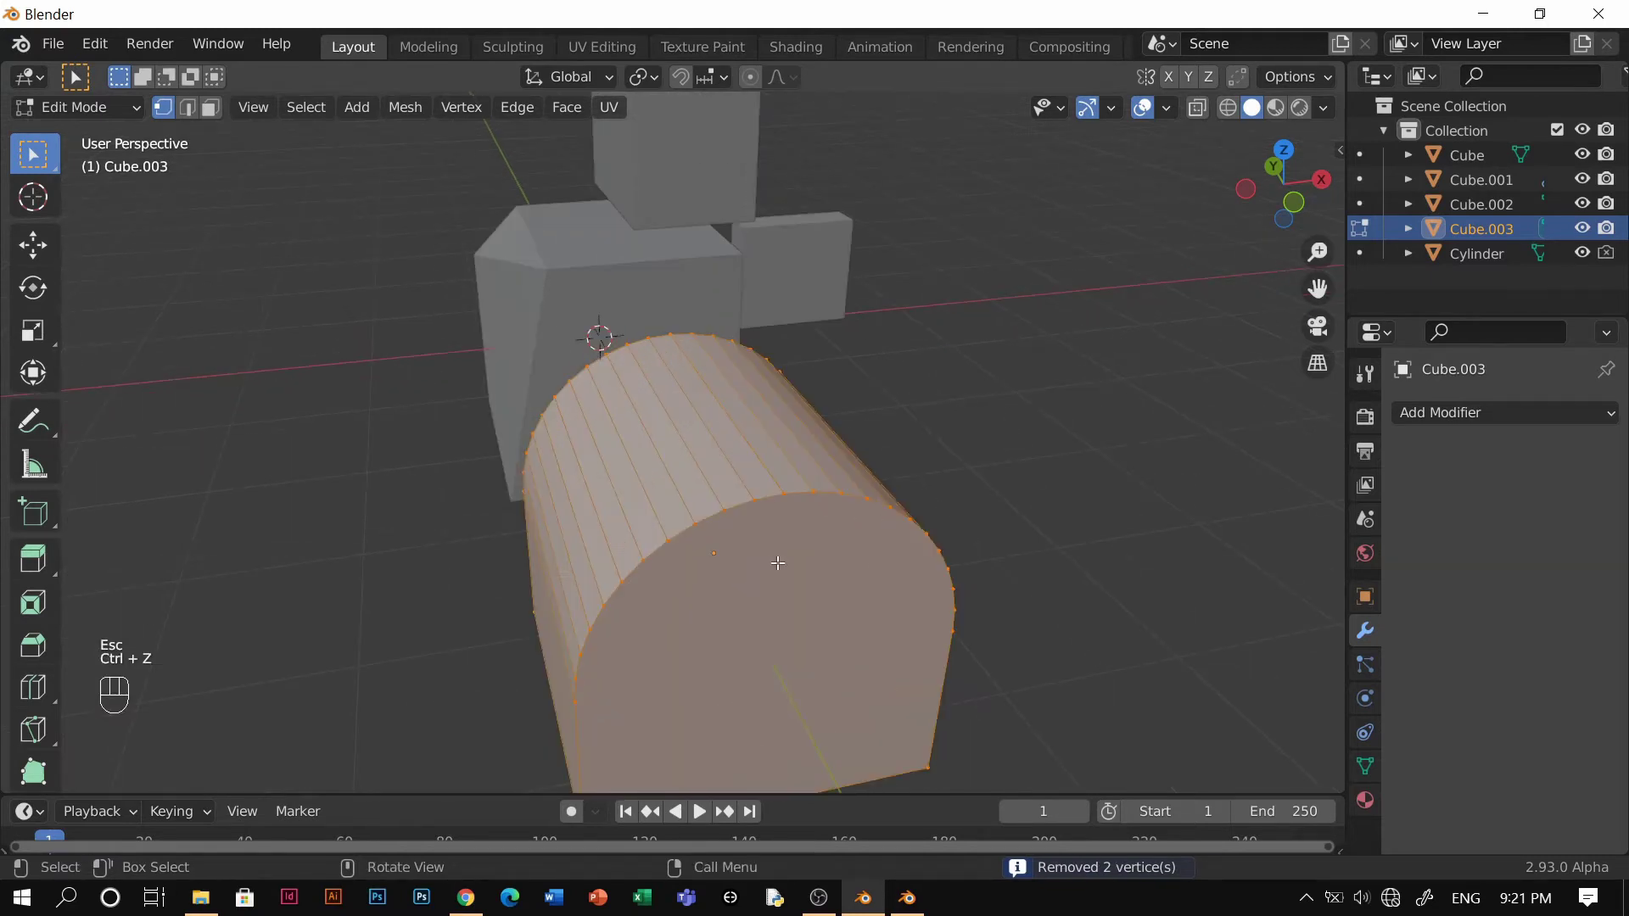
pyautogui.click(835, 546)
pyautogui.press('g')
pyautogui.rightClick(857, 549)
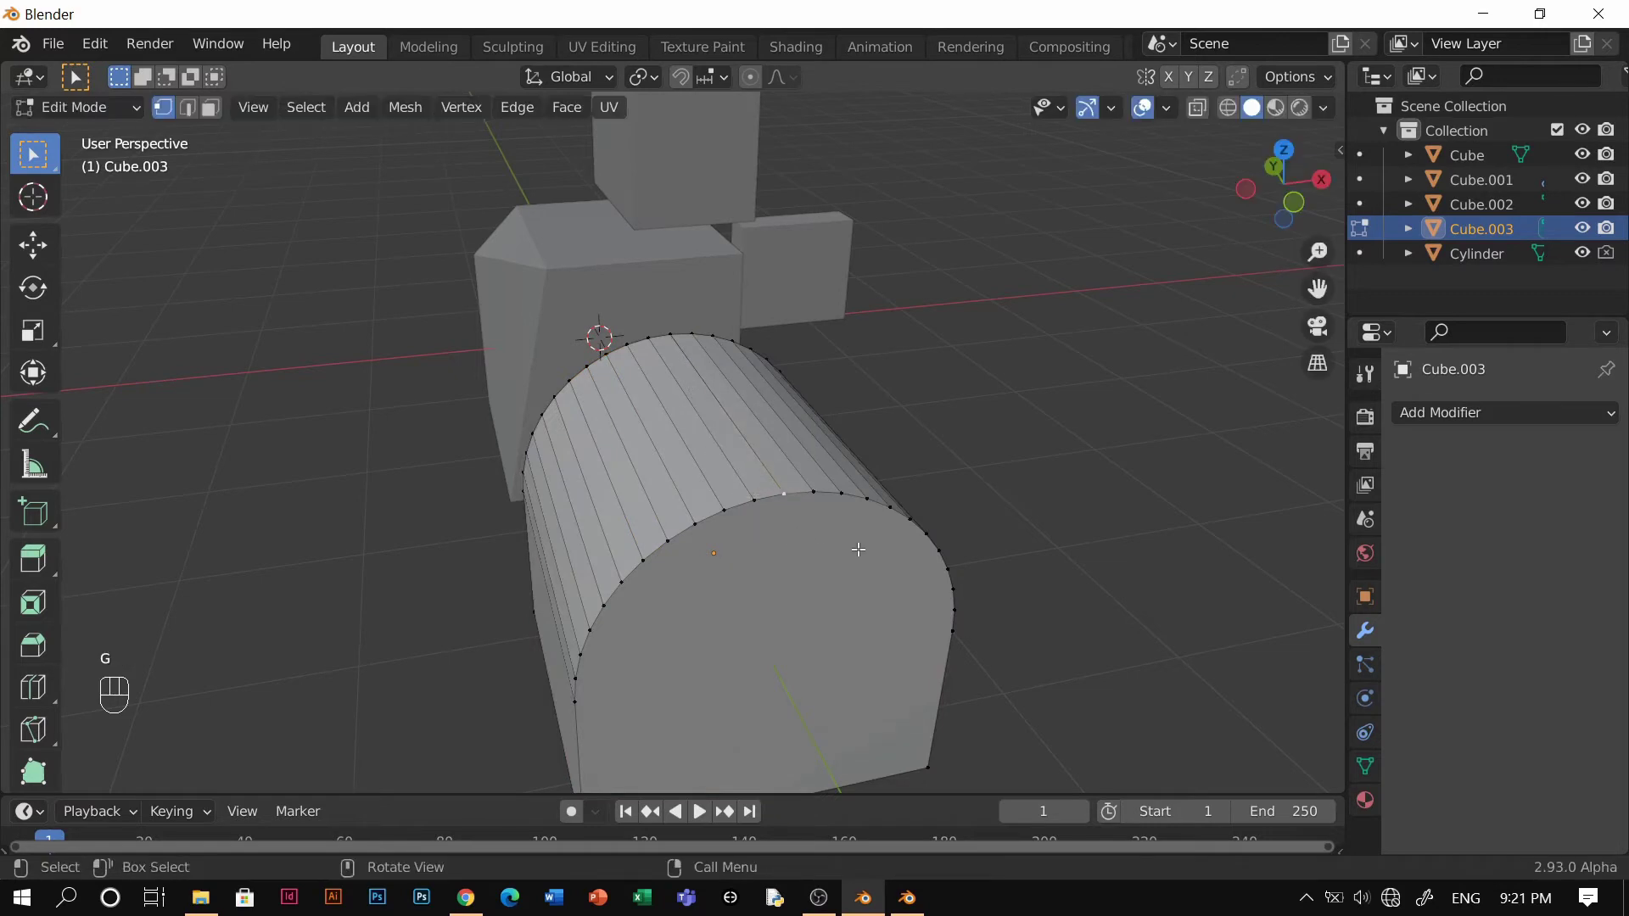
# Run MACHIN3 Clean Up on the whole rounded mesh, raise its merge distance to about 0.001, and return to Object Mode.
pyautogui.press('a')
pyautogui.press('3')
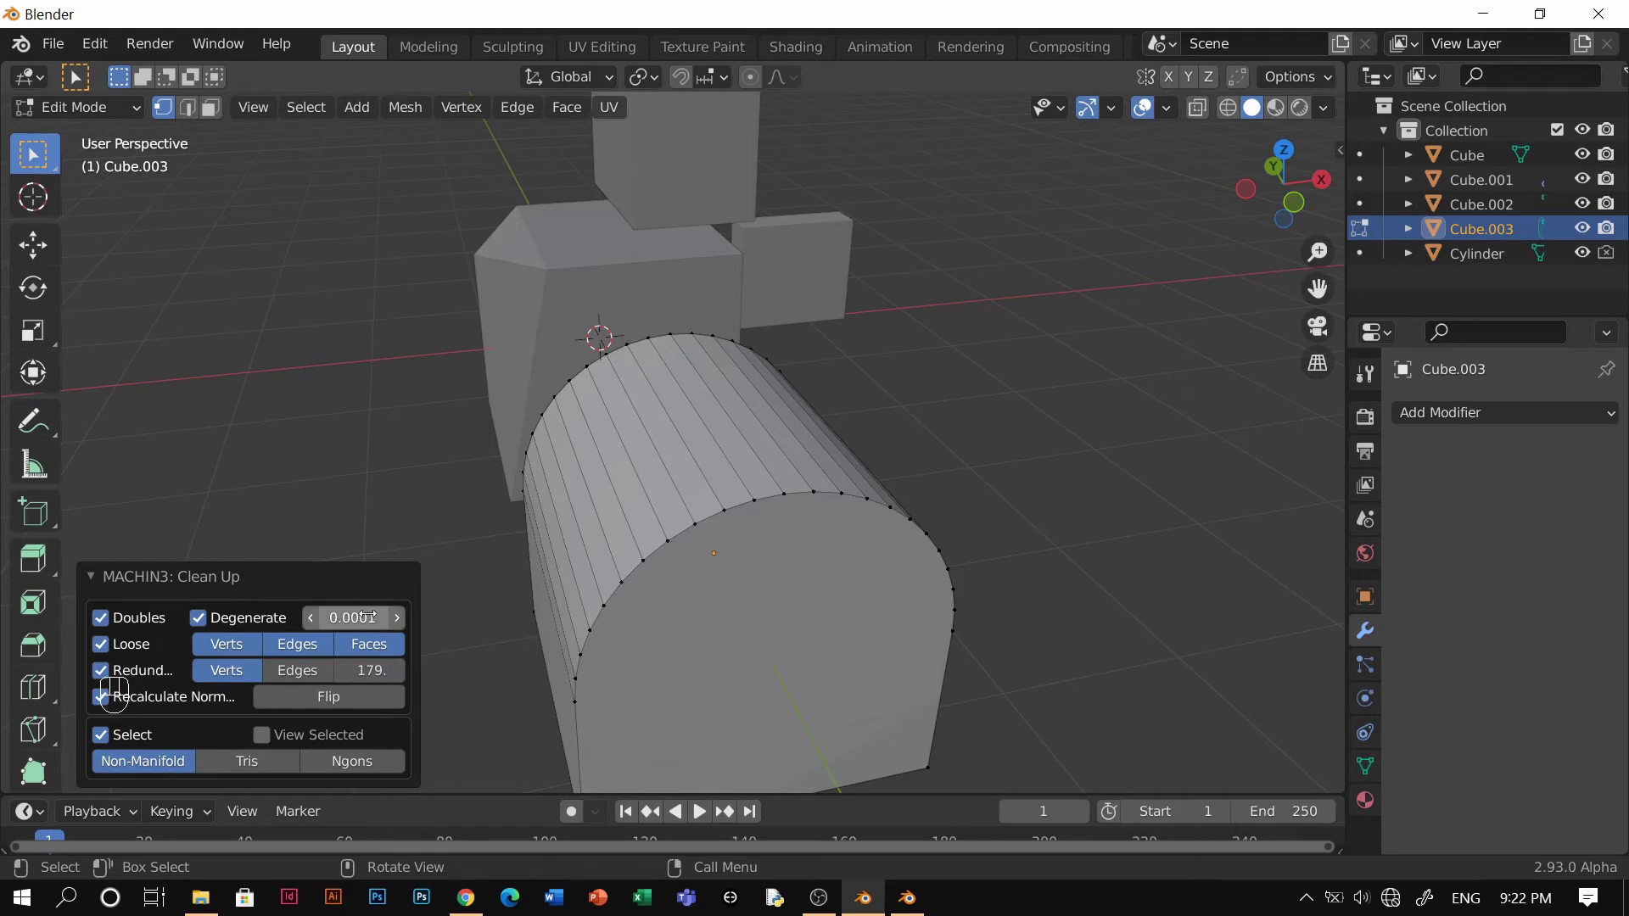
pyautogui.keyDown('shift'); pyautogui.moveTo(352, 618); pyautogui.dragTo(361, 618); pyautogui.keyUp('shift')
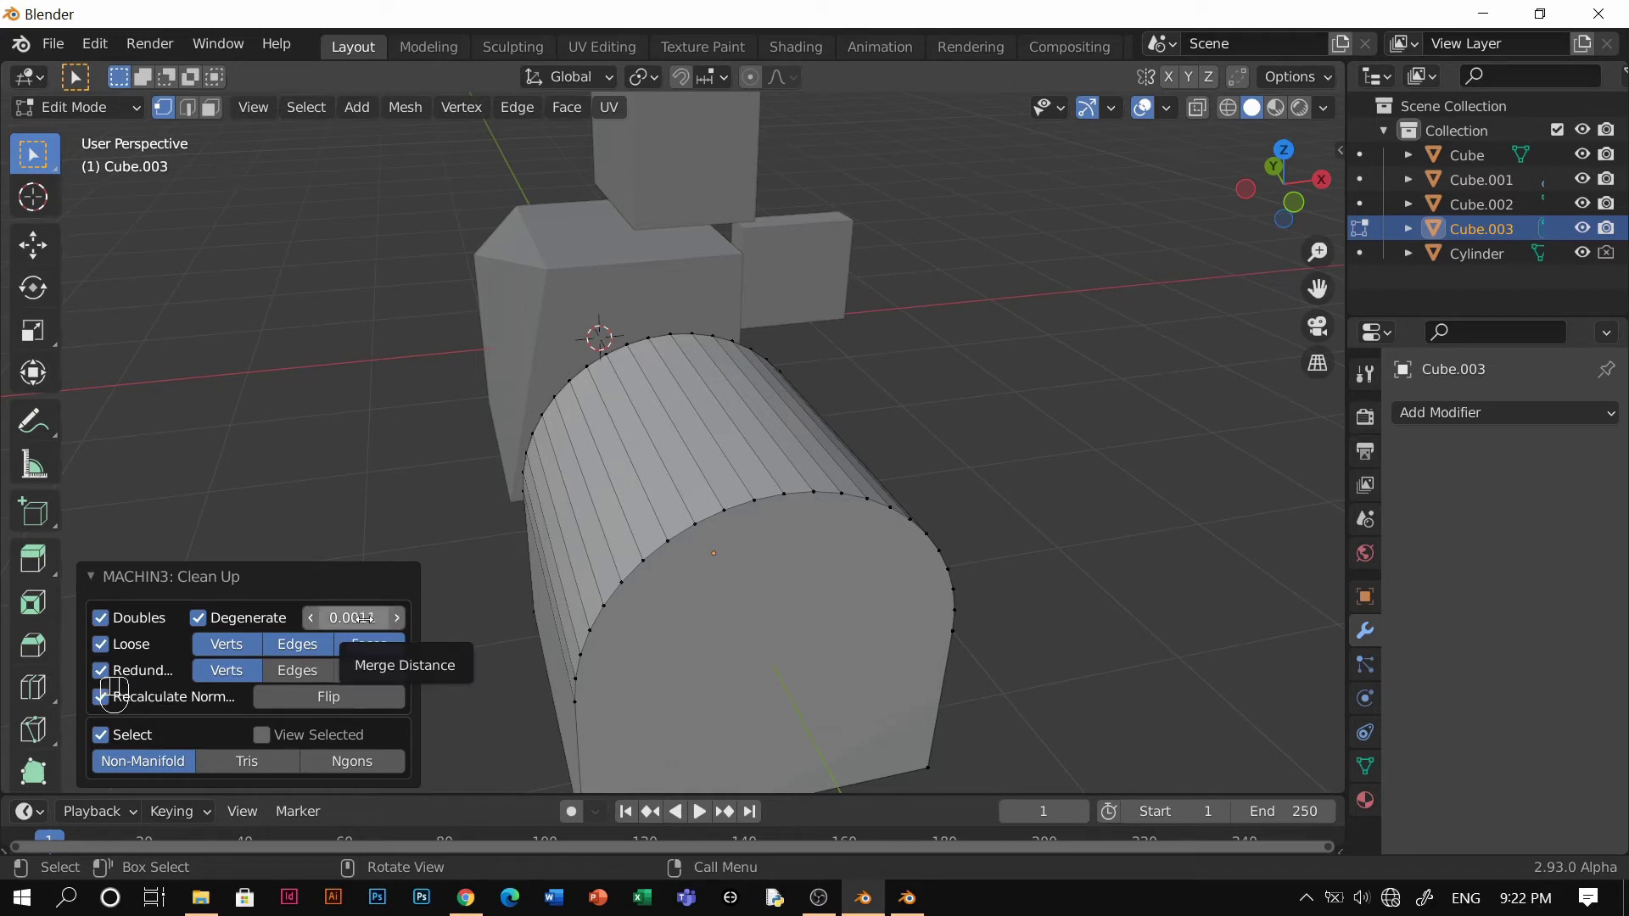
pyautogui.press('Tab')
pyautogui.moveTo(775, 400); pyautogui.dragTo(956, 463, button='middle')
pyautogui.click(730, 374)
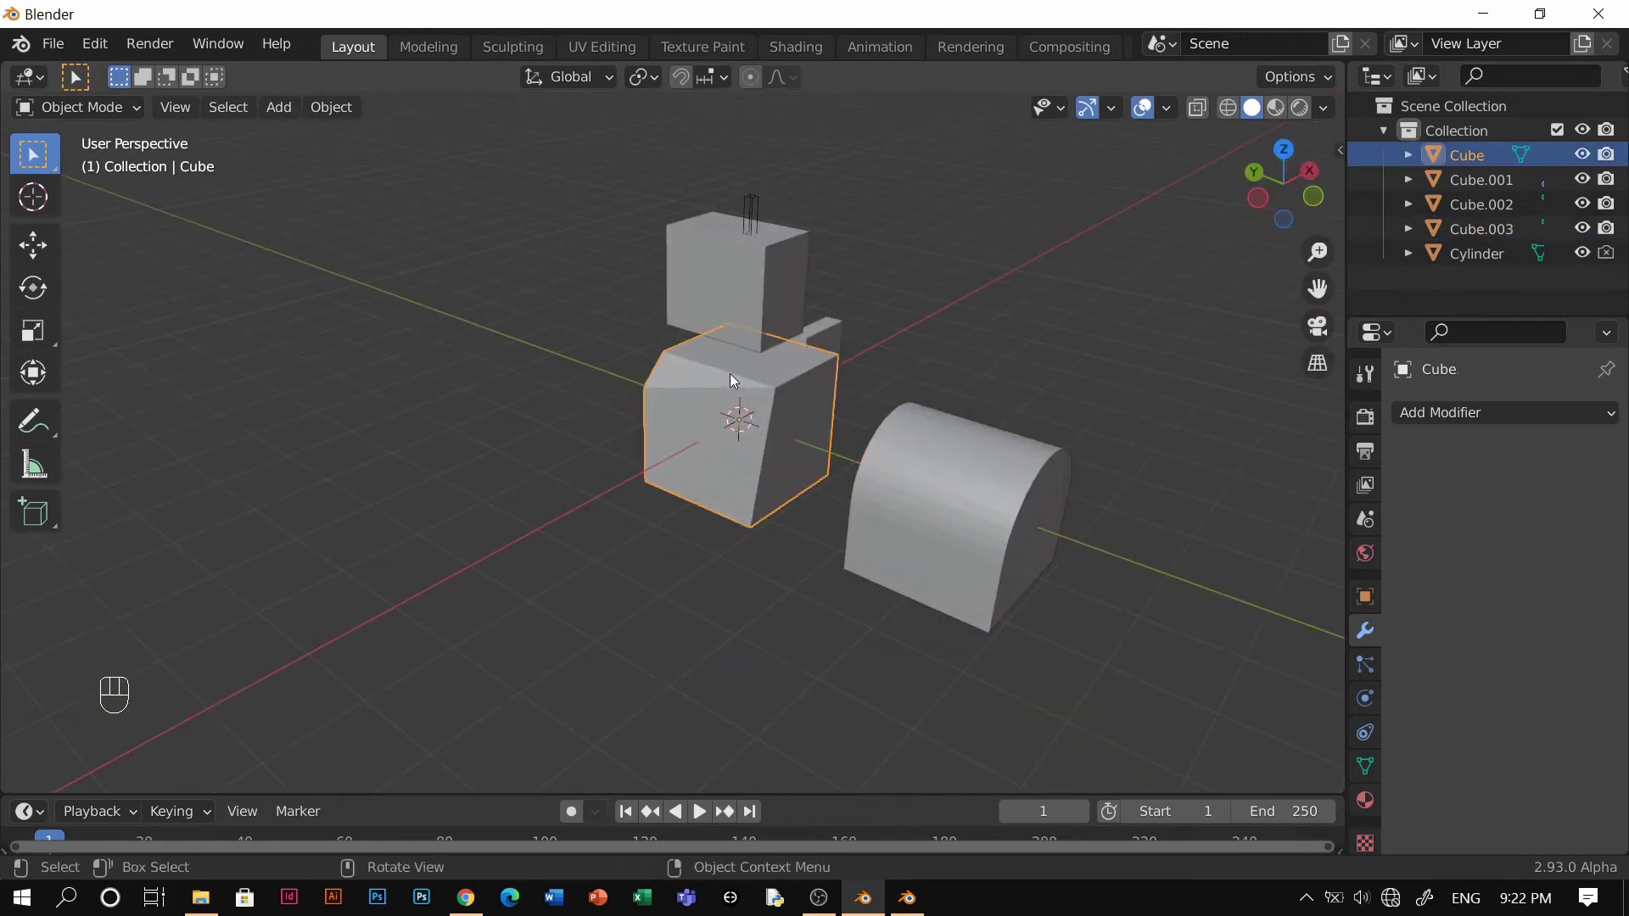
pyautogui.click(731, 341)
pyautogui.click(988, 394)
pyautogui.press('Tab')
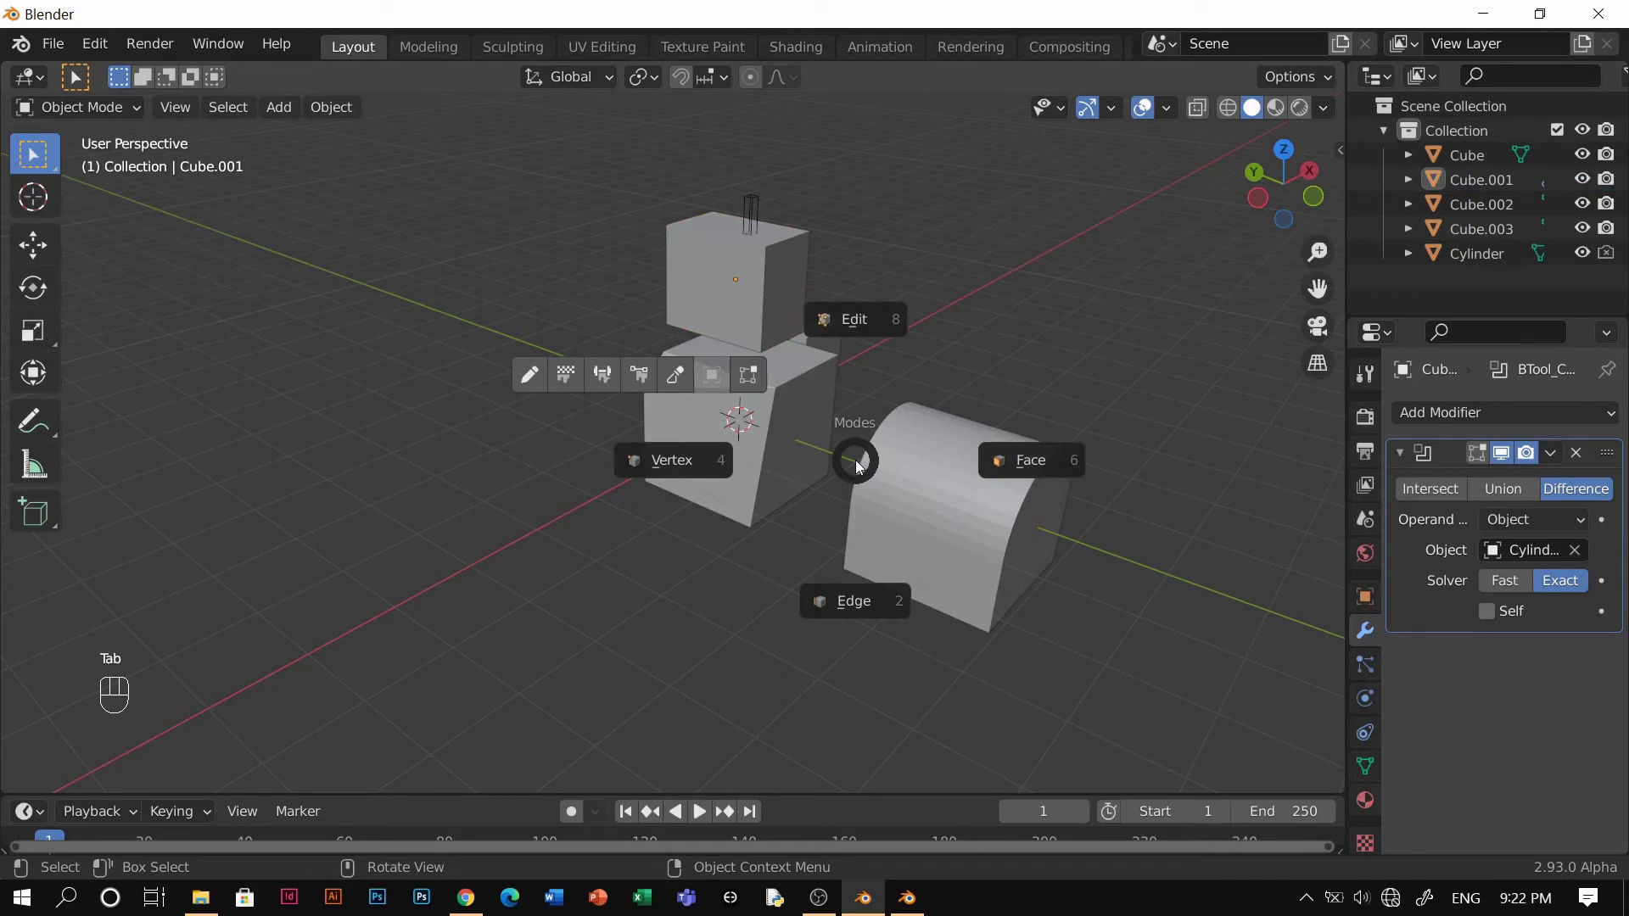
pyautogui.click(857, 463)
# Edit the rounded cube, align the vertices of one strip on its curved top to the same height, and return to Object Mode.
pyautogui.click(925, 456)
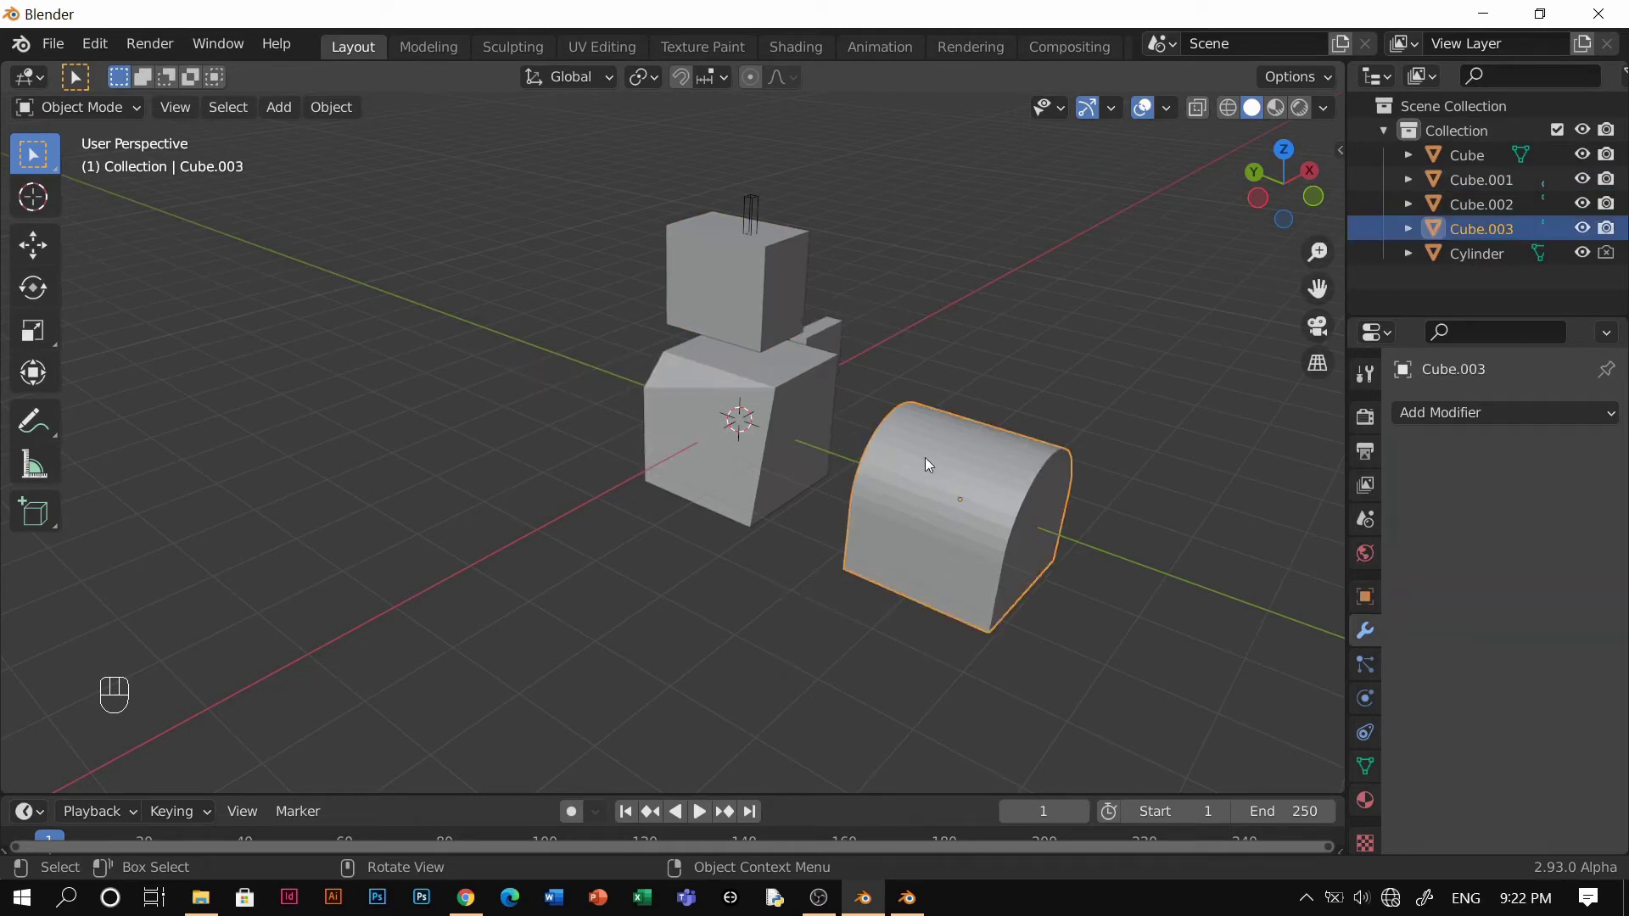
pyautogui.press('Tab')
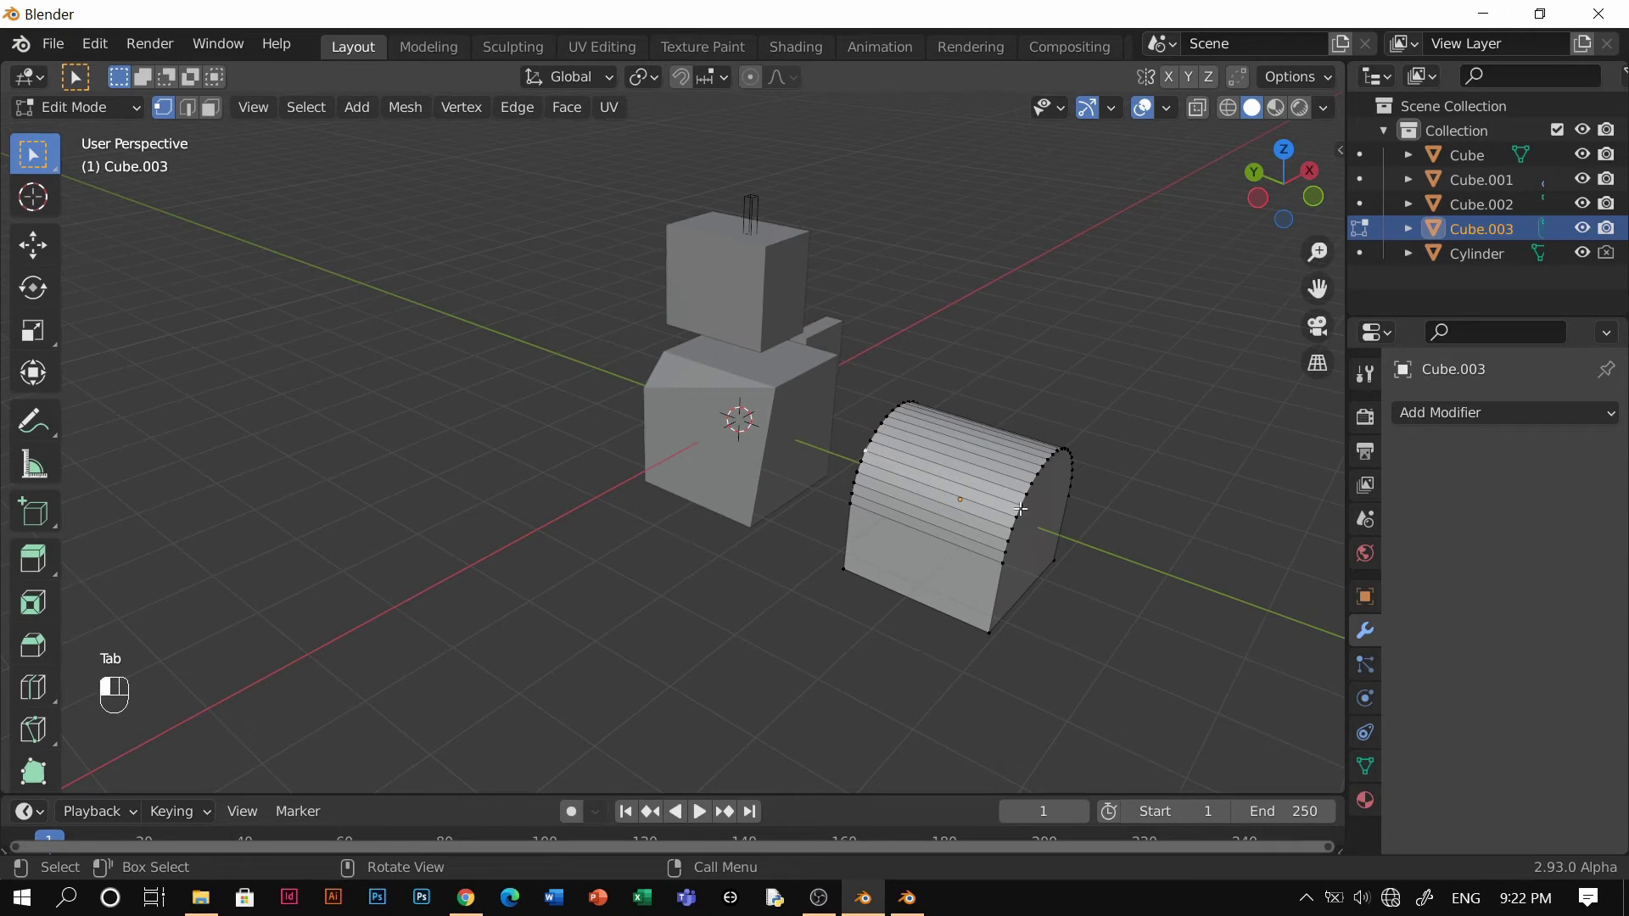
pyautogui.moveTo(933, 458); pyautogui.dragTo(815, 543, button='middle')
pyautogui.scroll(2, 815, 543)
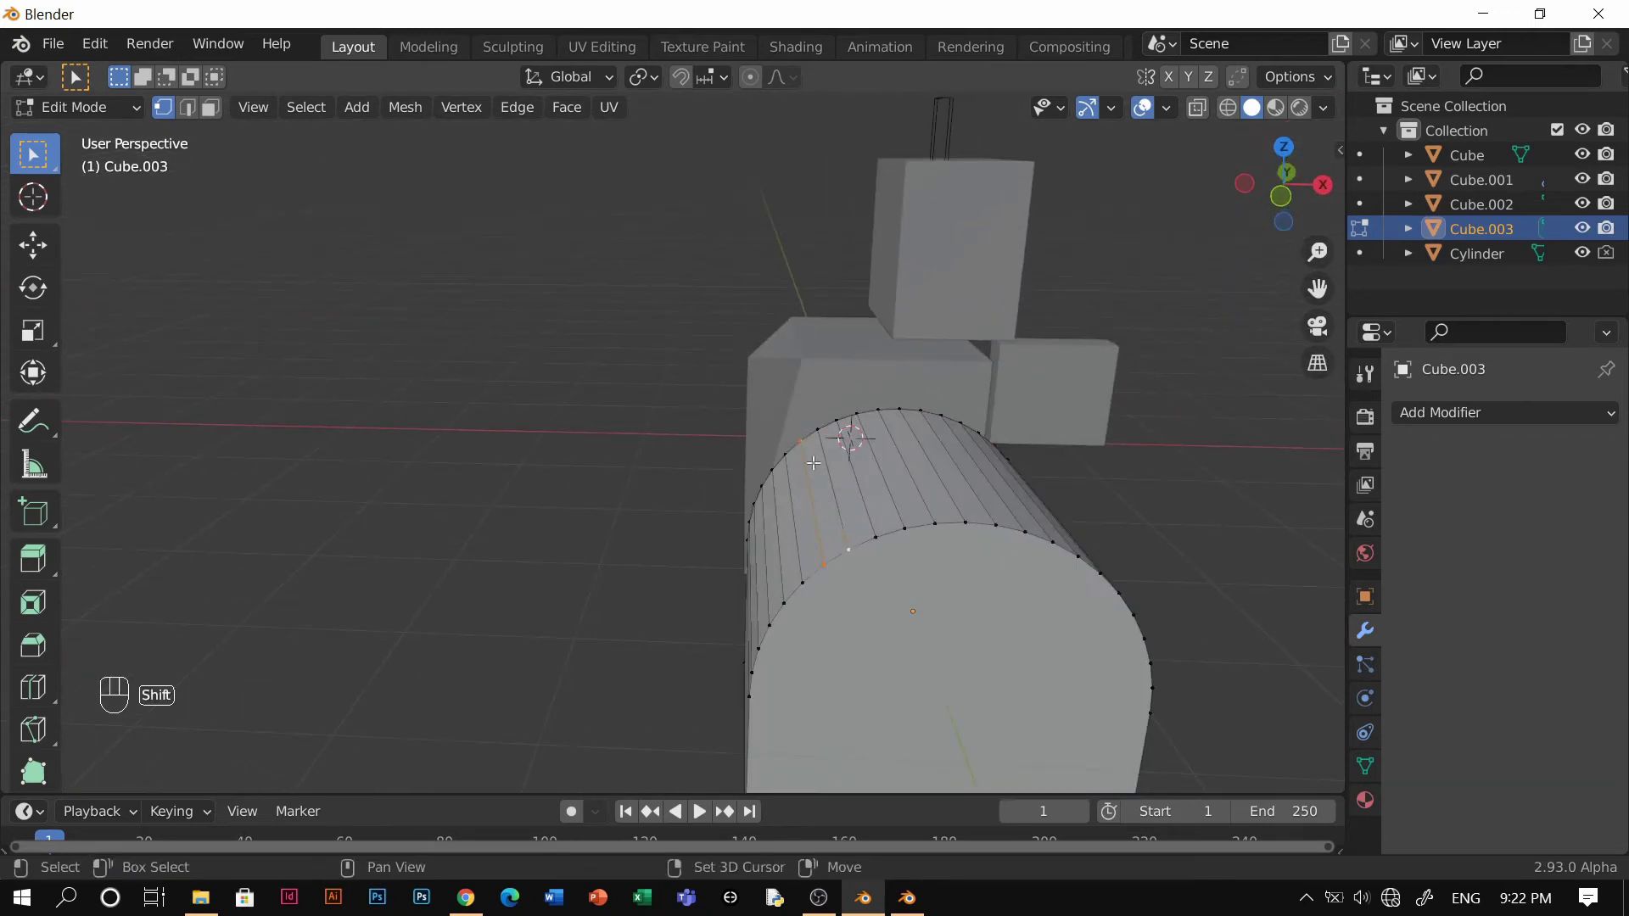
pyautogui.moveTo(826, 473); pyautogui.dragTo(925, 582, button='middle')
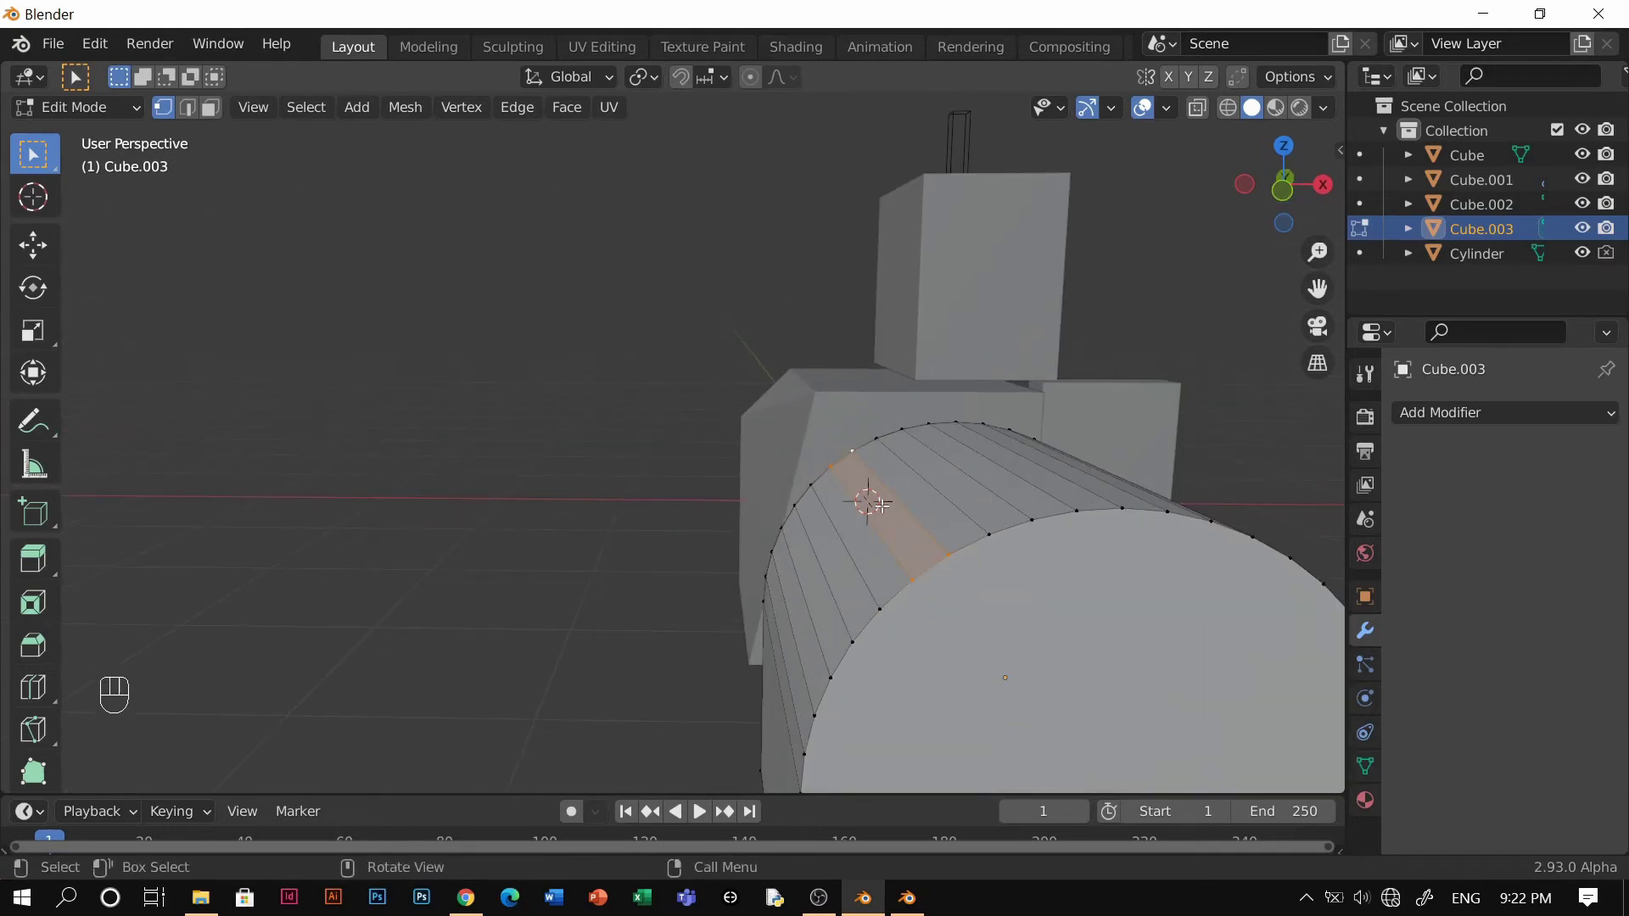
pyautogui.moveTo(874, 532); pyautogui.dragTo(827, 535, button='middle')
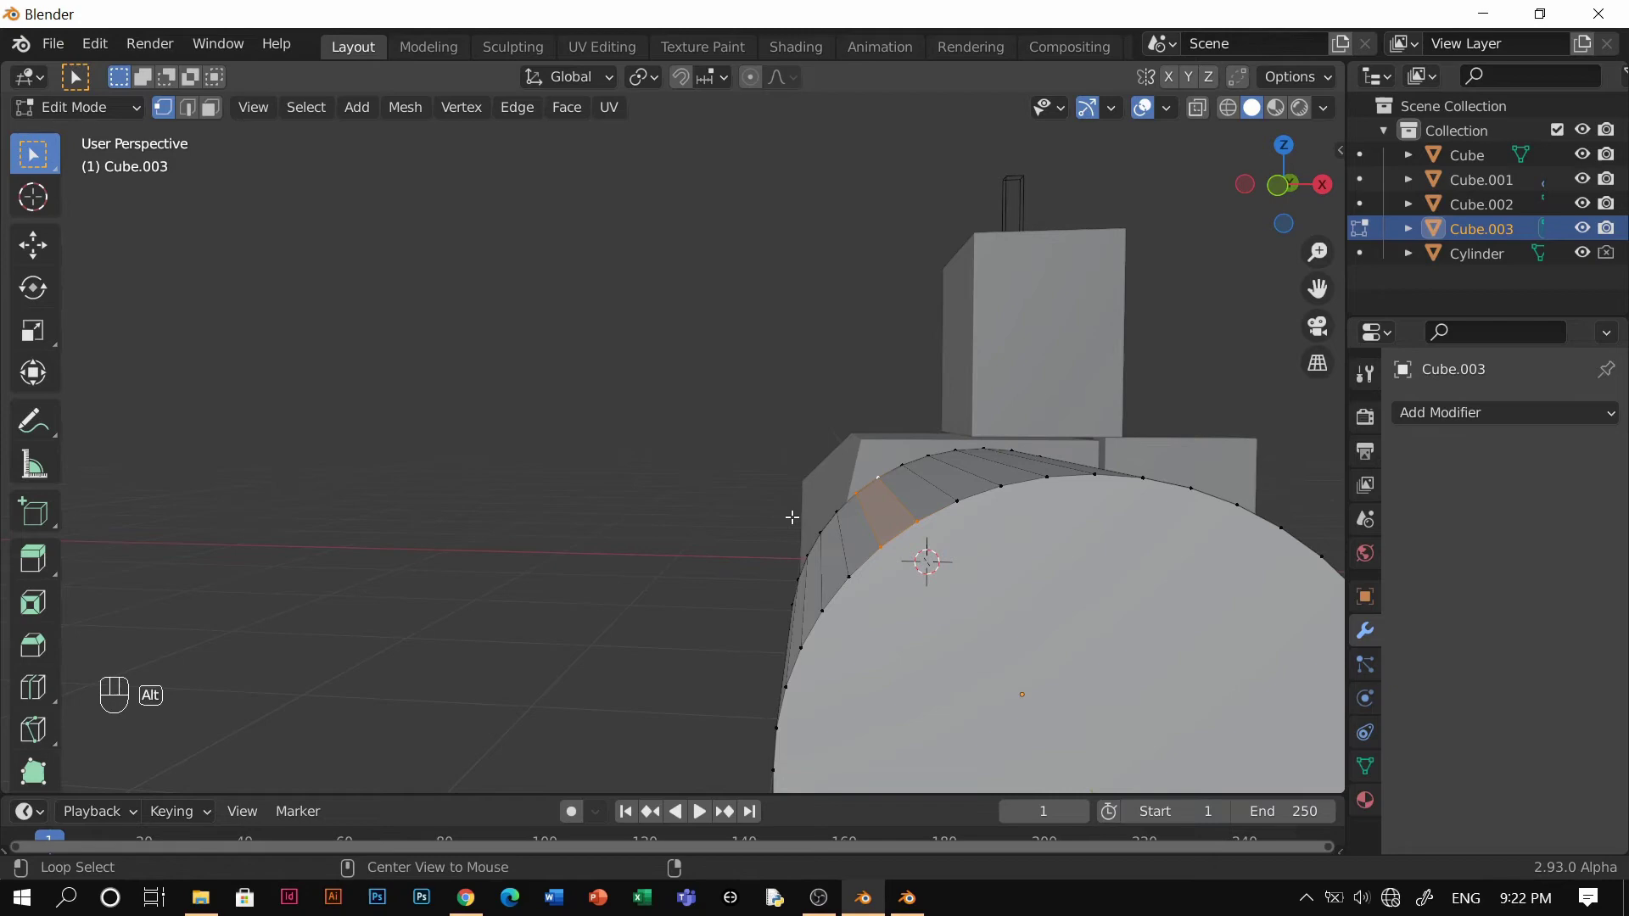
pyautogui.hotkey('alt', 'a')
pyautogui.moveTo(867, 534); pyautogui.dragTo(902, 608, button='middle')
pyautogui.press('Tab')
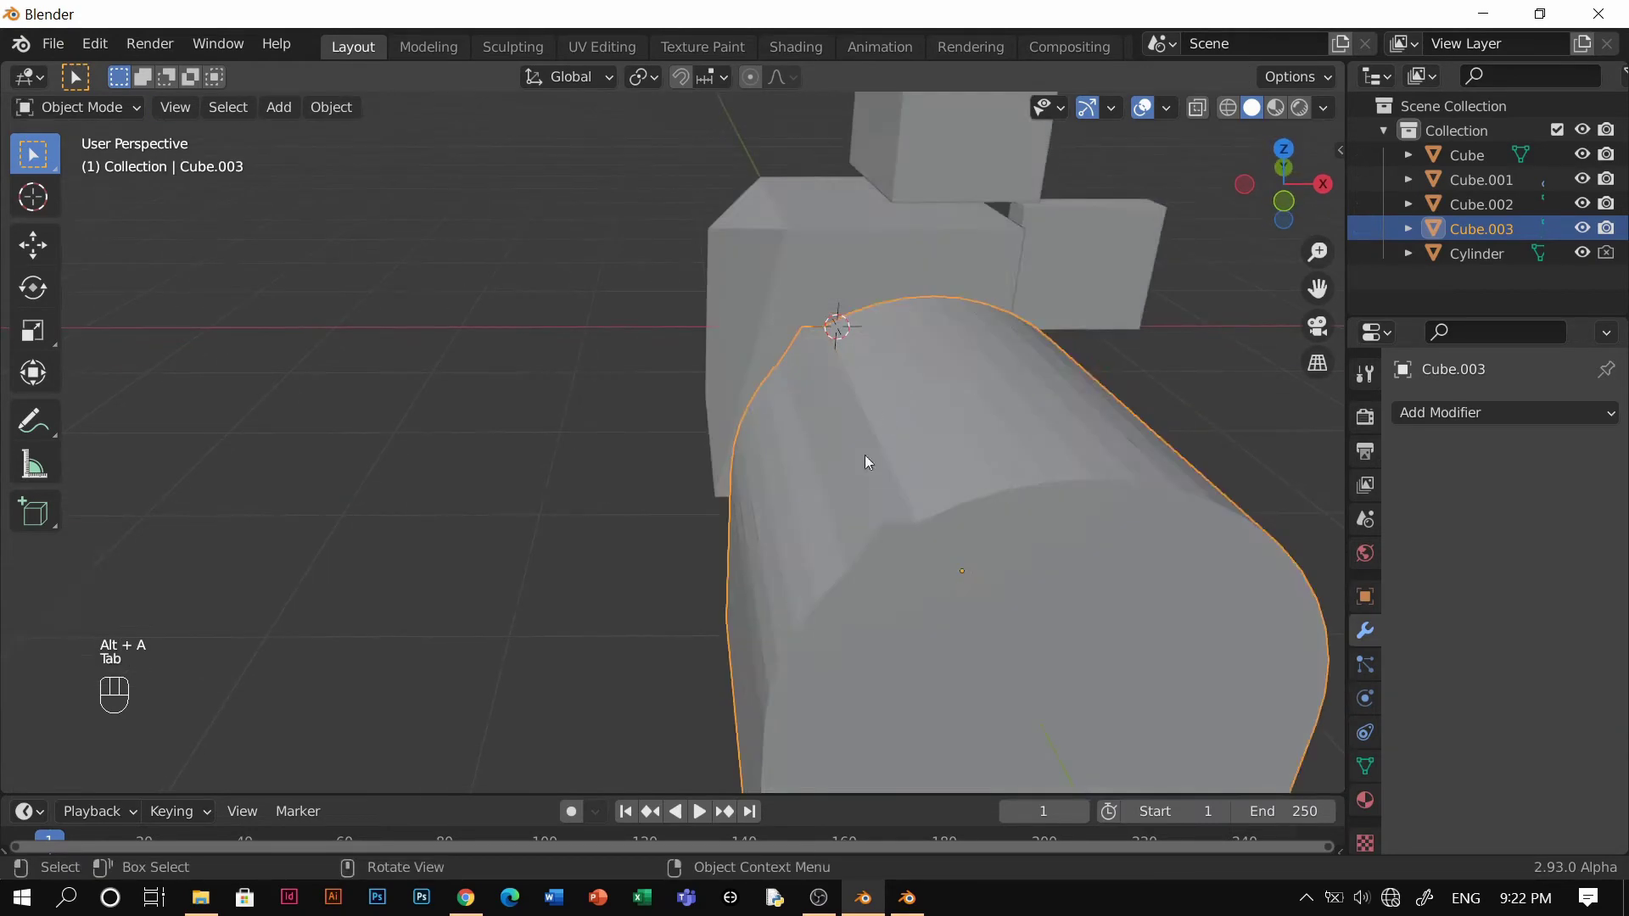
pyautogui.moveTo(866, 461)
pyautogui.mouseDown(button='middle')
pyautogui.moveTo(815, 633)
pyautogui.moveTo(1015, 424)
pyautogui.moveTo(883, 535)
pyautogui.moveTo(916, 534)
pyautogui.moveTo(723, 571)
pyautogui.moveTo(624, 522)
pyautogui.moveTo(862, 496)
pyautogui.moveTo(642, 533)
pyautogui.moveTo(591, 615)
pyautogui.moveTo(1027, 444)
pyautogui.moveTo(887, 447)
pyautogui.mouseUp(button='middle')
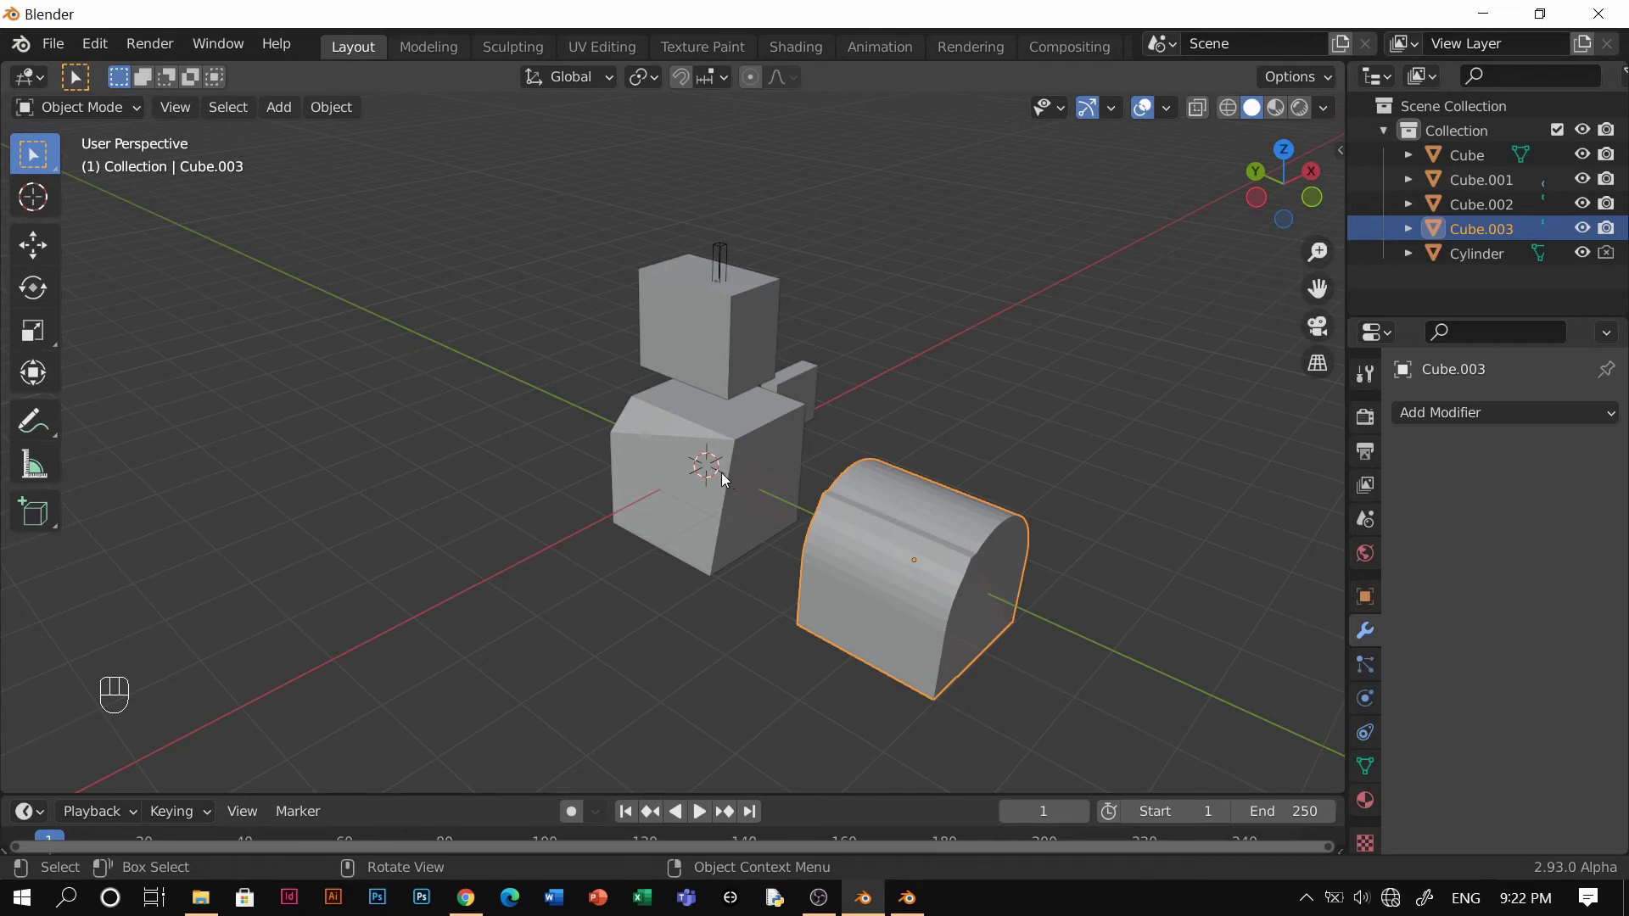
# Delete all objects in the scene and add a new 2 m mesh cube at the world origin.
pyautogui.press('a')
pyautogui.press('a')
pyautogui.press('x')
pyautogui.click(764, 455)
pyautogui.hotkey('shift', 'a')
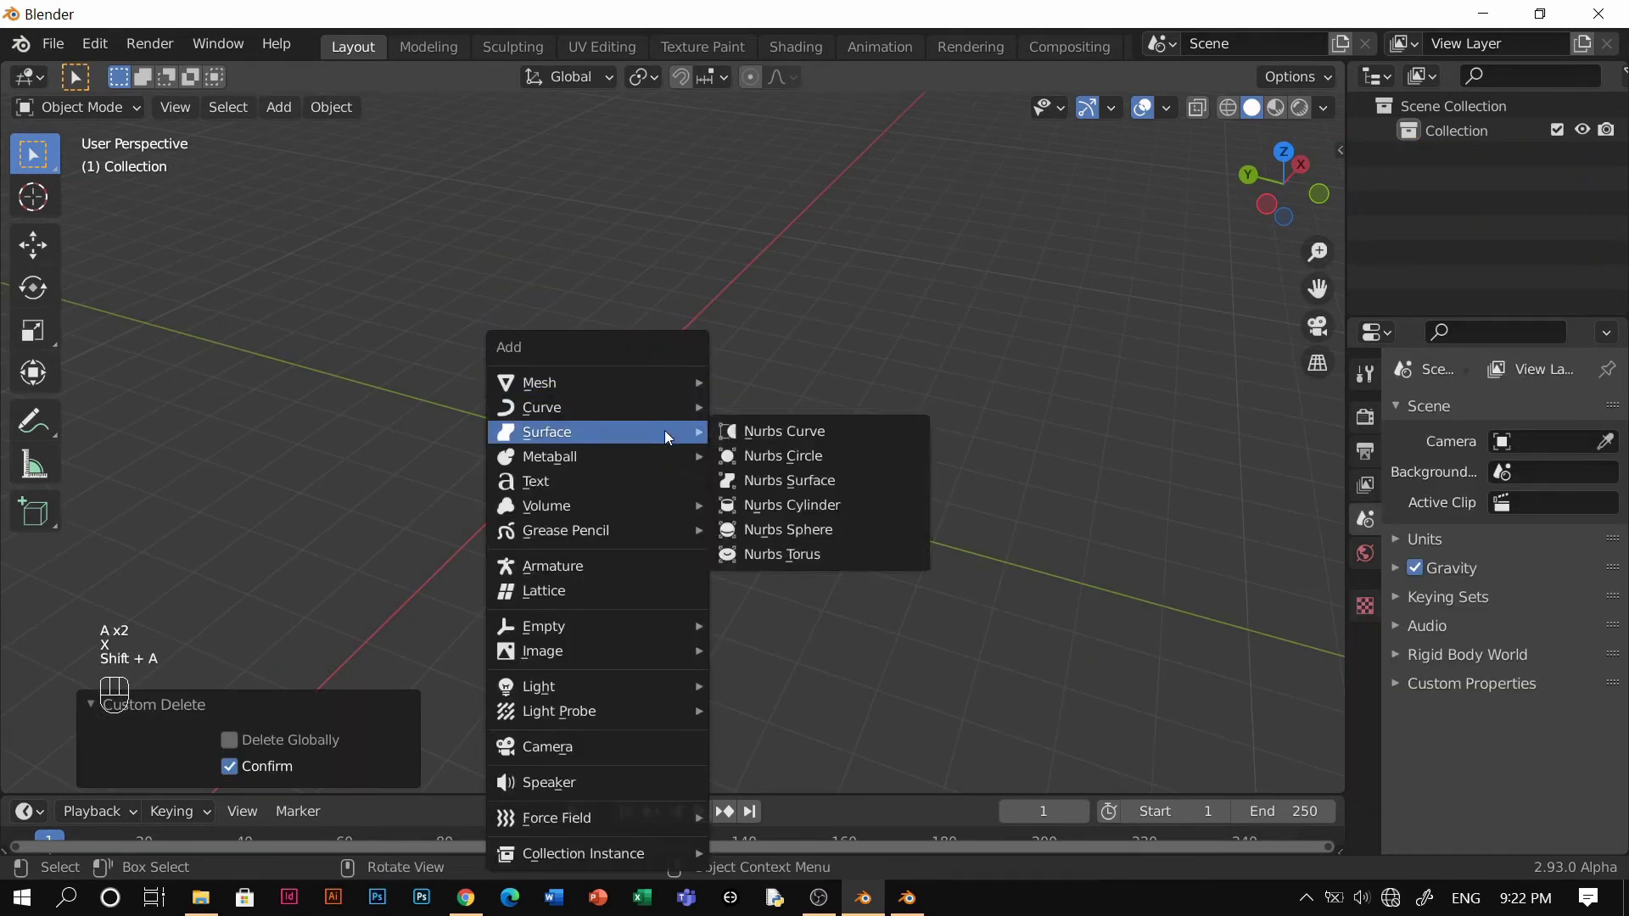
pyautogui.moveTo(679, 379)
pyautogui.click(738, 431)
pyautogui.moveTo(572, 521); pyautogui.dragTo(573, 418, button='middle')
pyautogui.scroll(3, 899, 531)
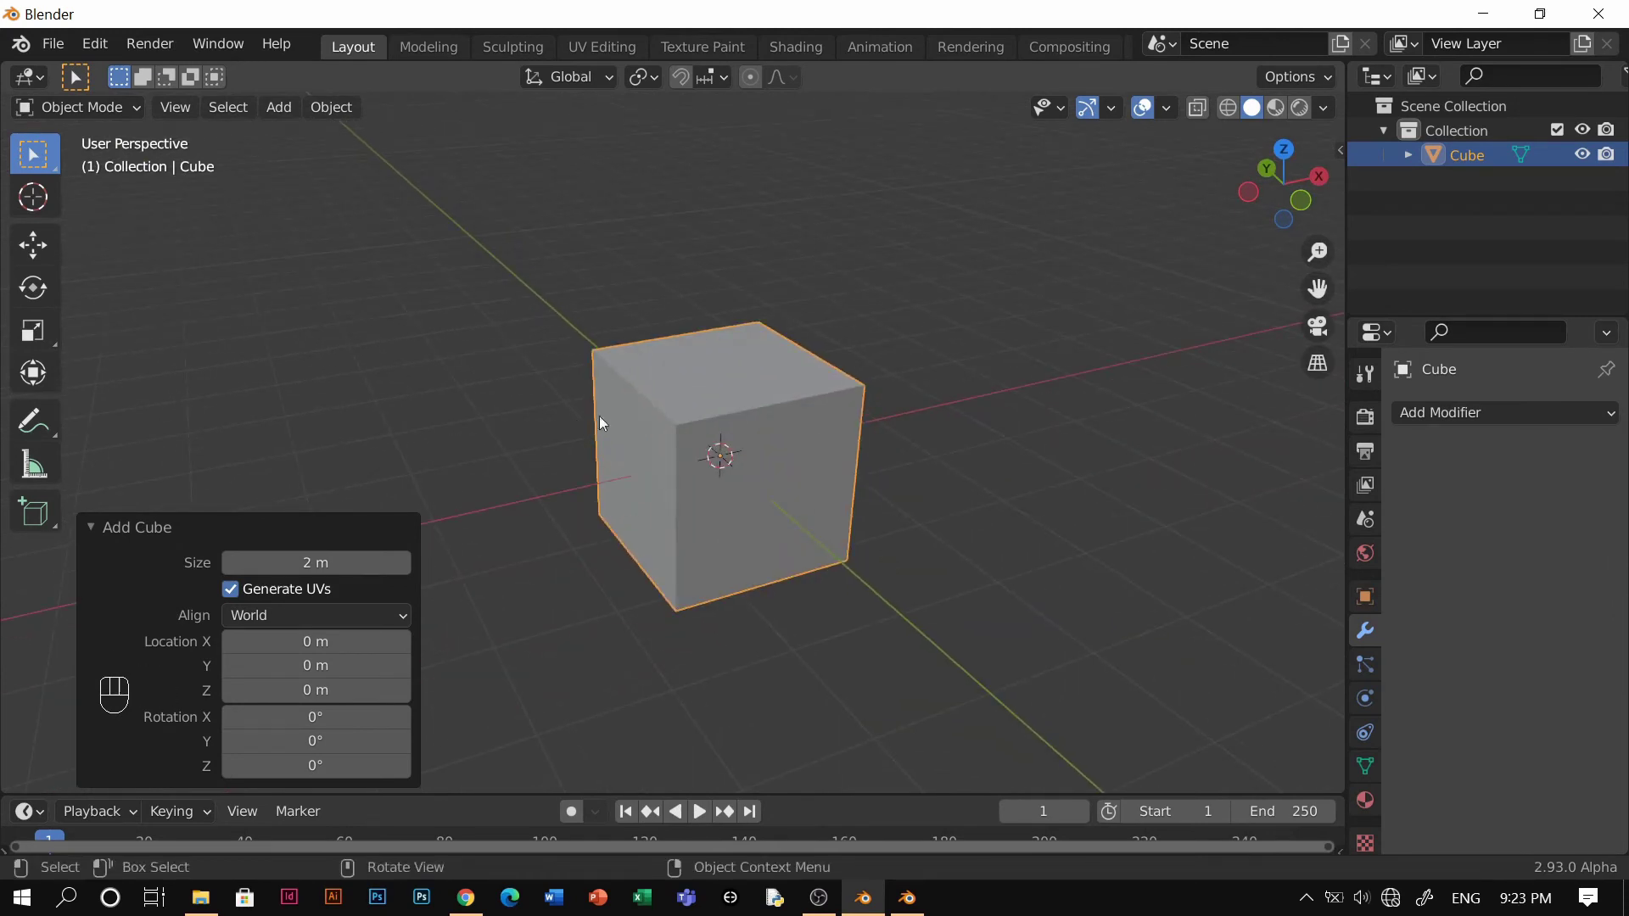
# Place the 3D cursor away from the cube and snap it back to the world origin.
pyautogui.hotkey('shift', 's')
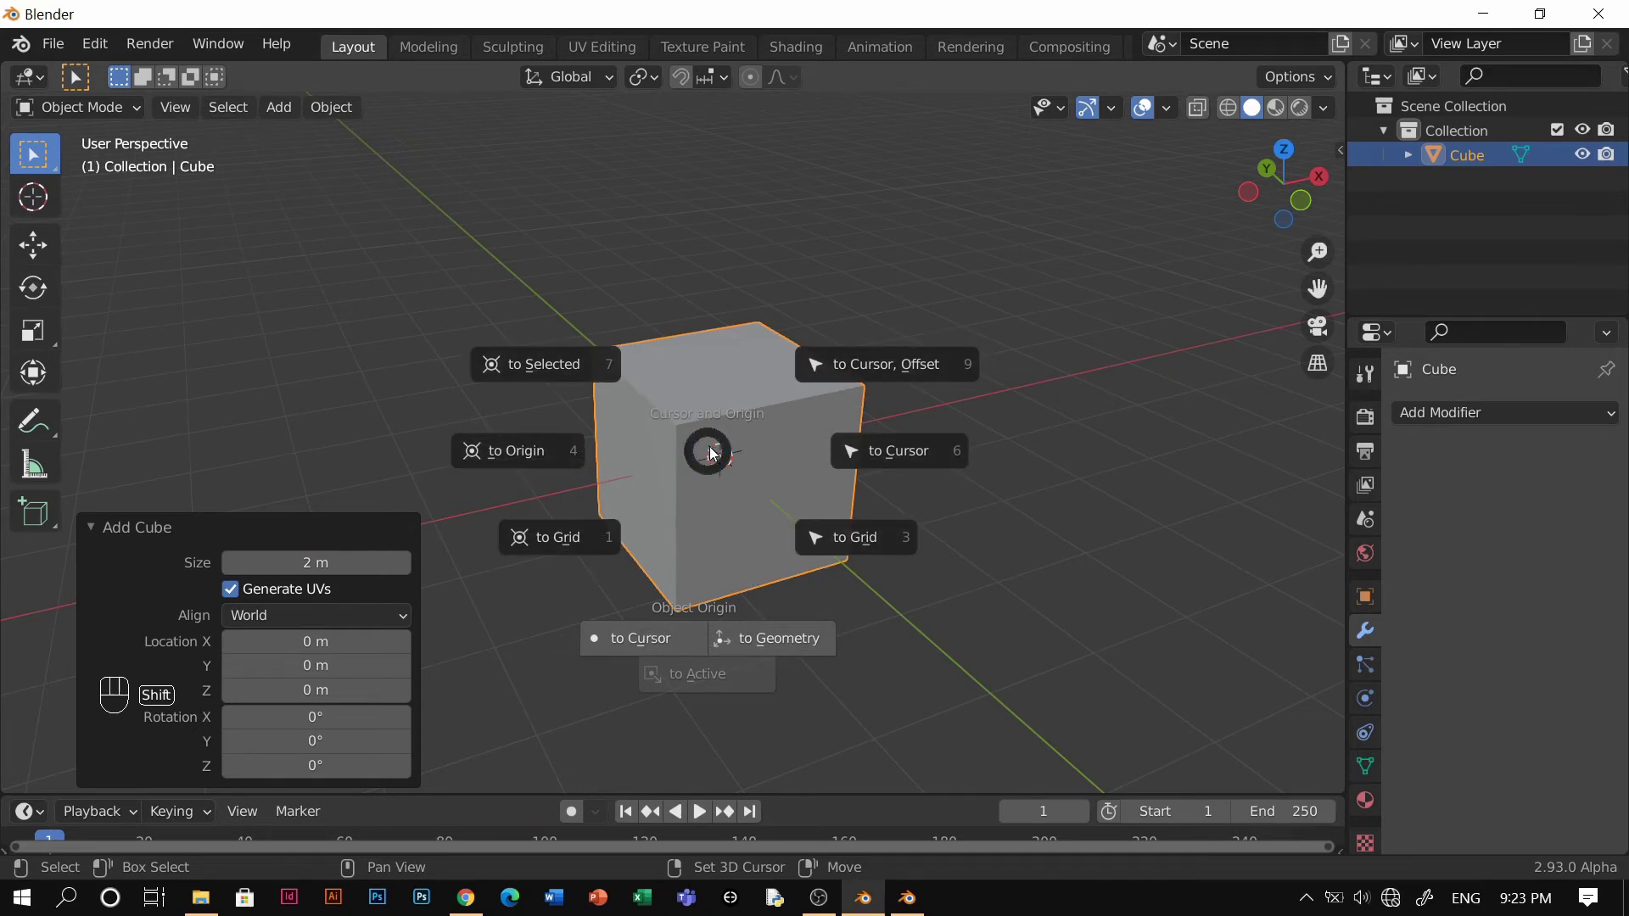
pyautogui.click(771, 482)
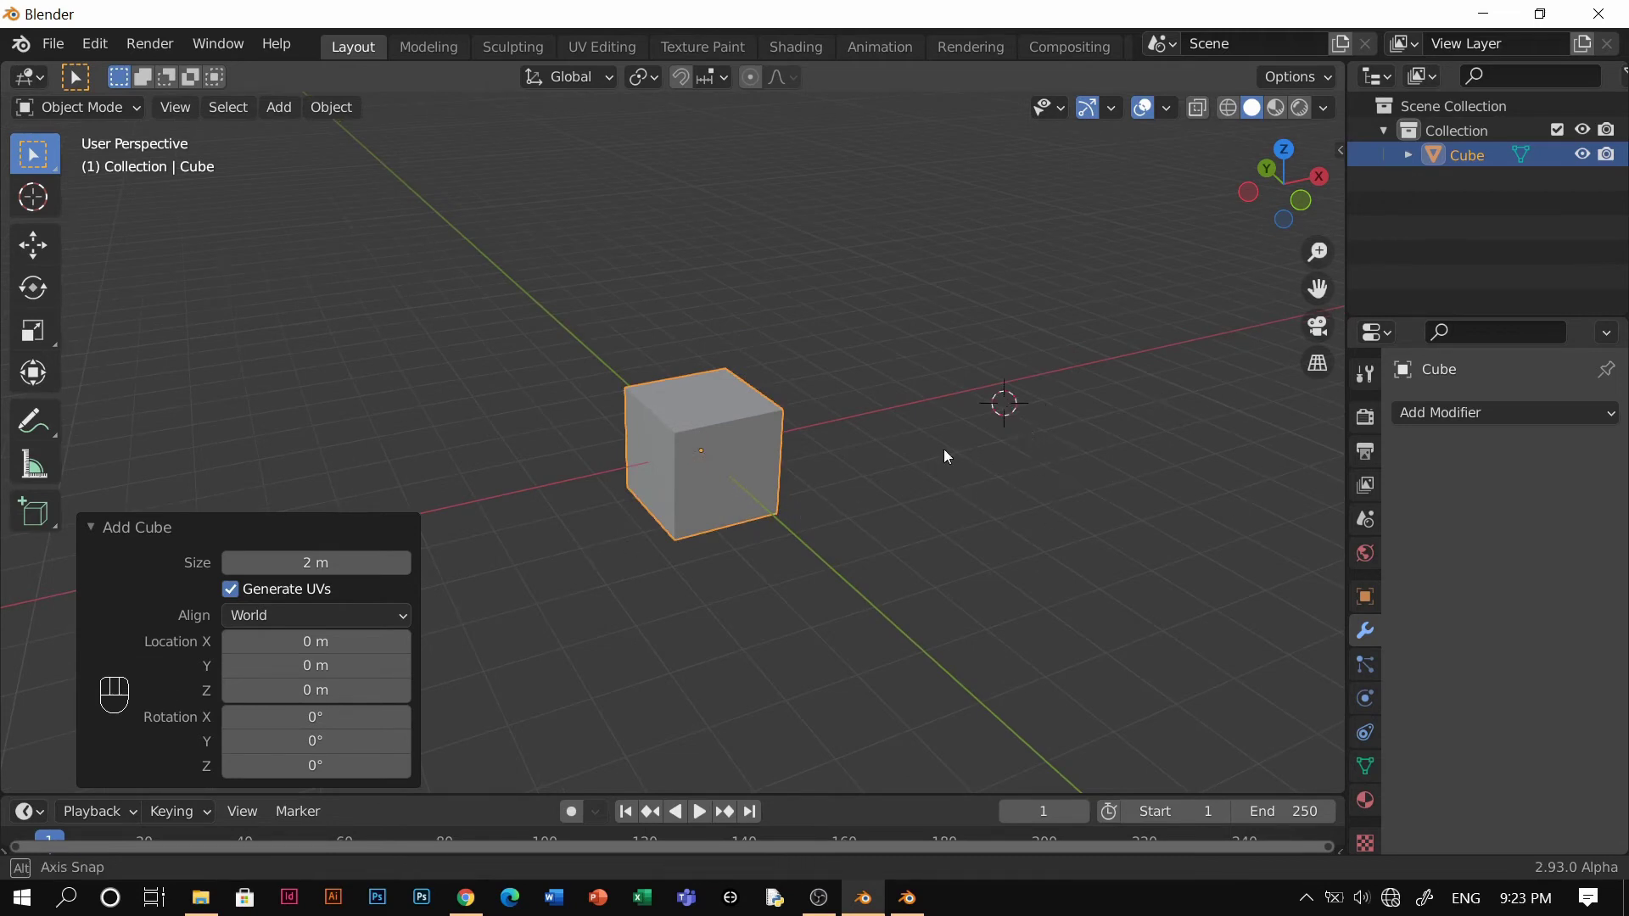
pyautogui.moveTo(964, 513); pyautogui.dragTo(894, 462, button='middle')
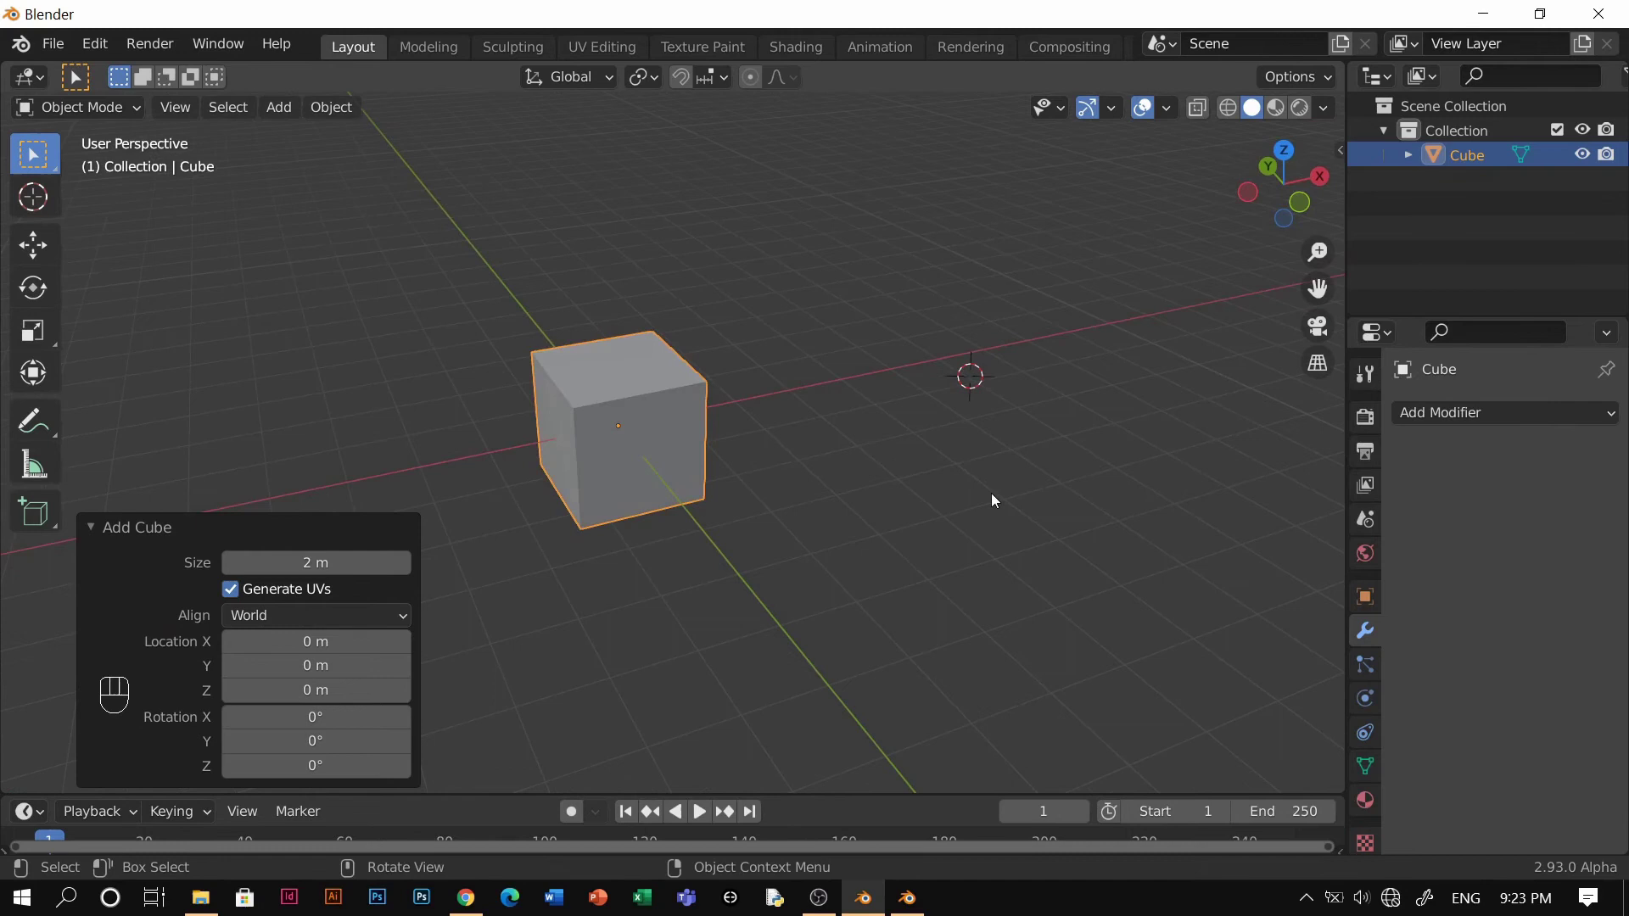
pyautogui.hotkey('shift', 's')
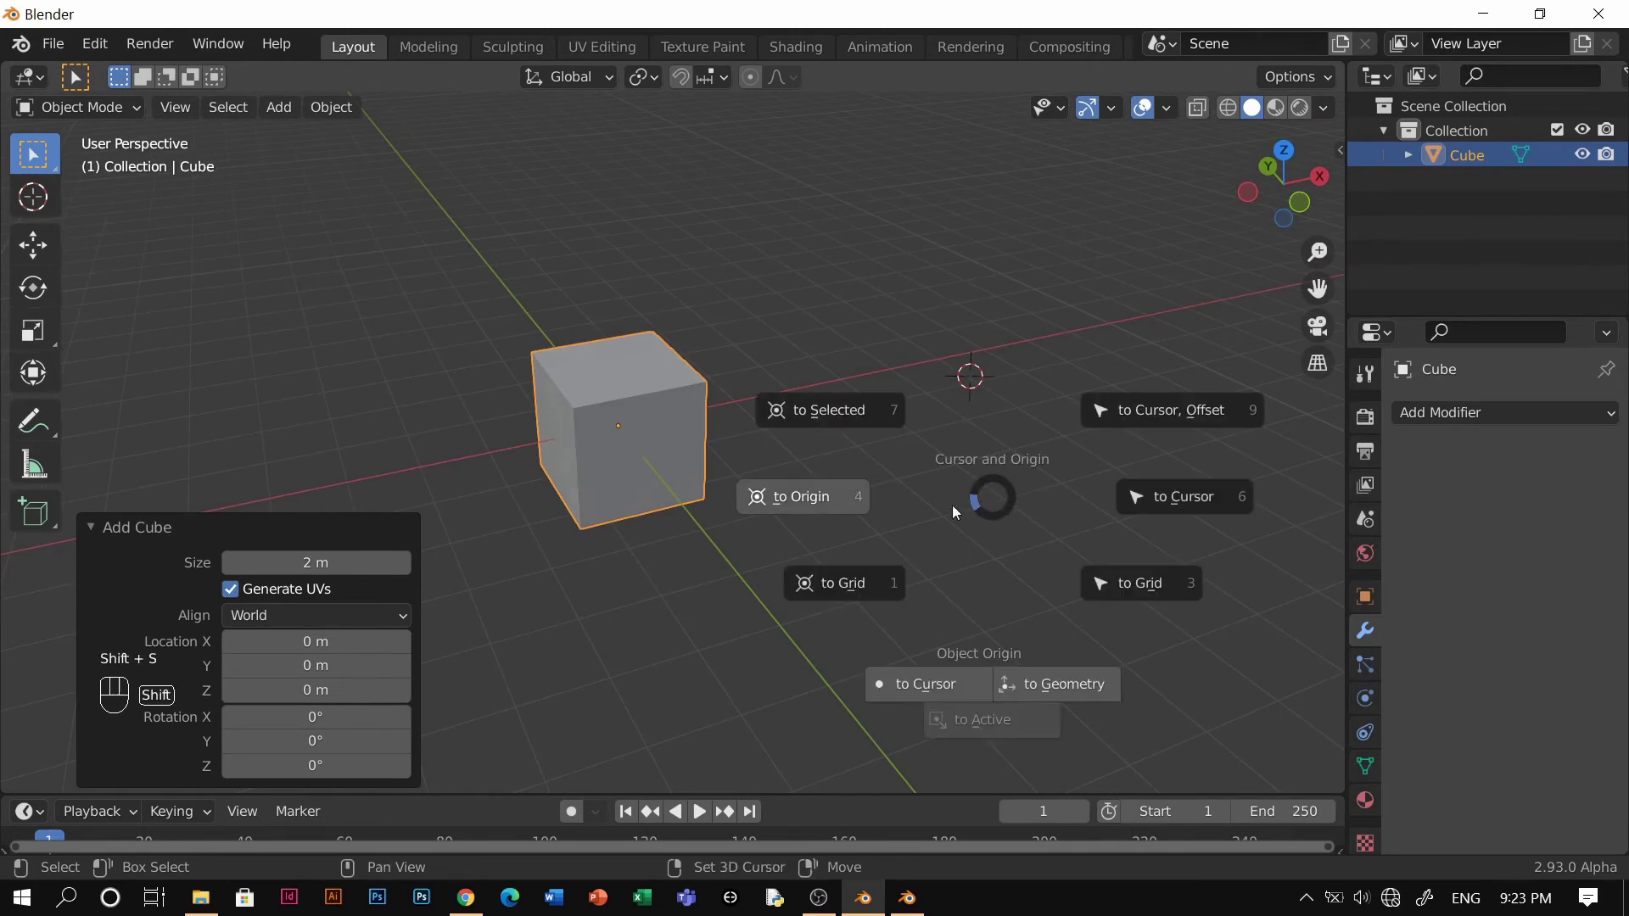
pyautogui.click(704, 504)
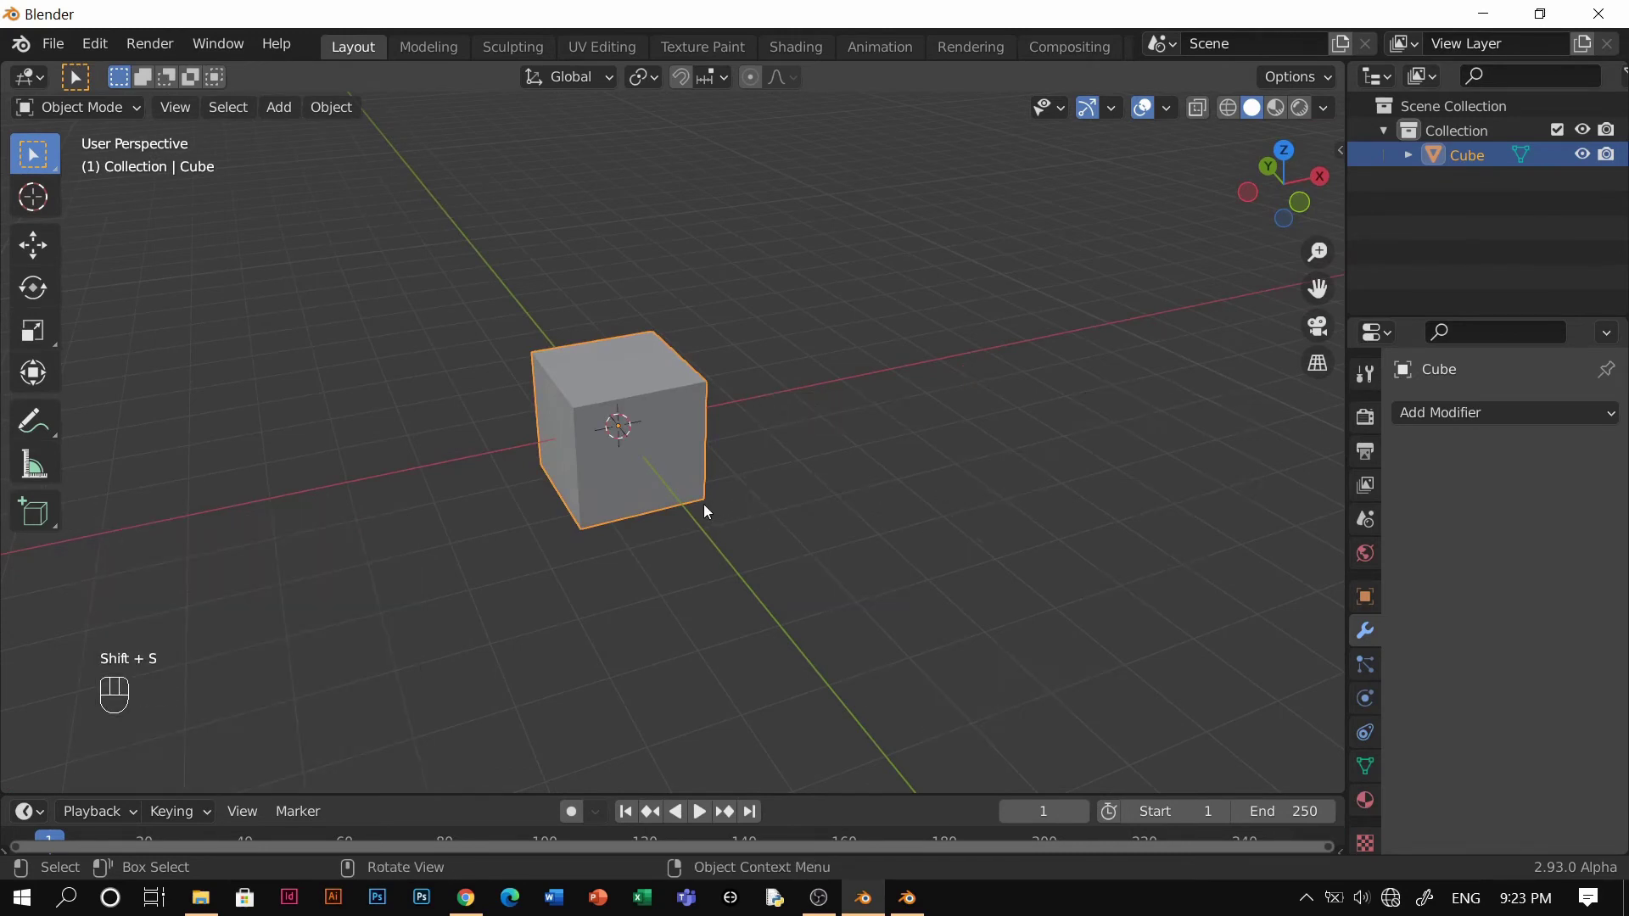
# Move the cube about 7.04 m along the X axis, away from the 3D cursor.
pyautogui.click(840, 431)
pyautogui.click(679, 450)
pyautogui.press('g')
pyautogui.press('x')
pyautogui.click(952, 386)
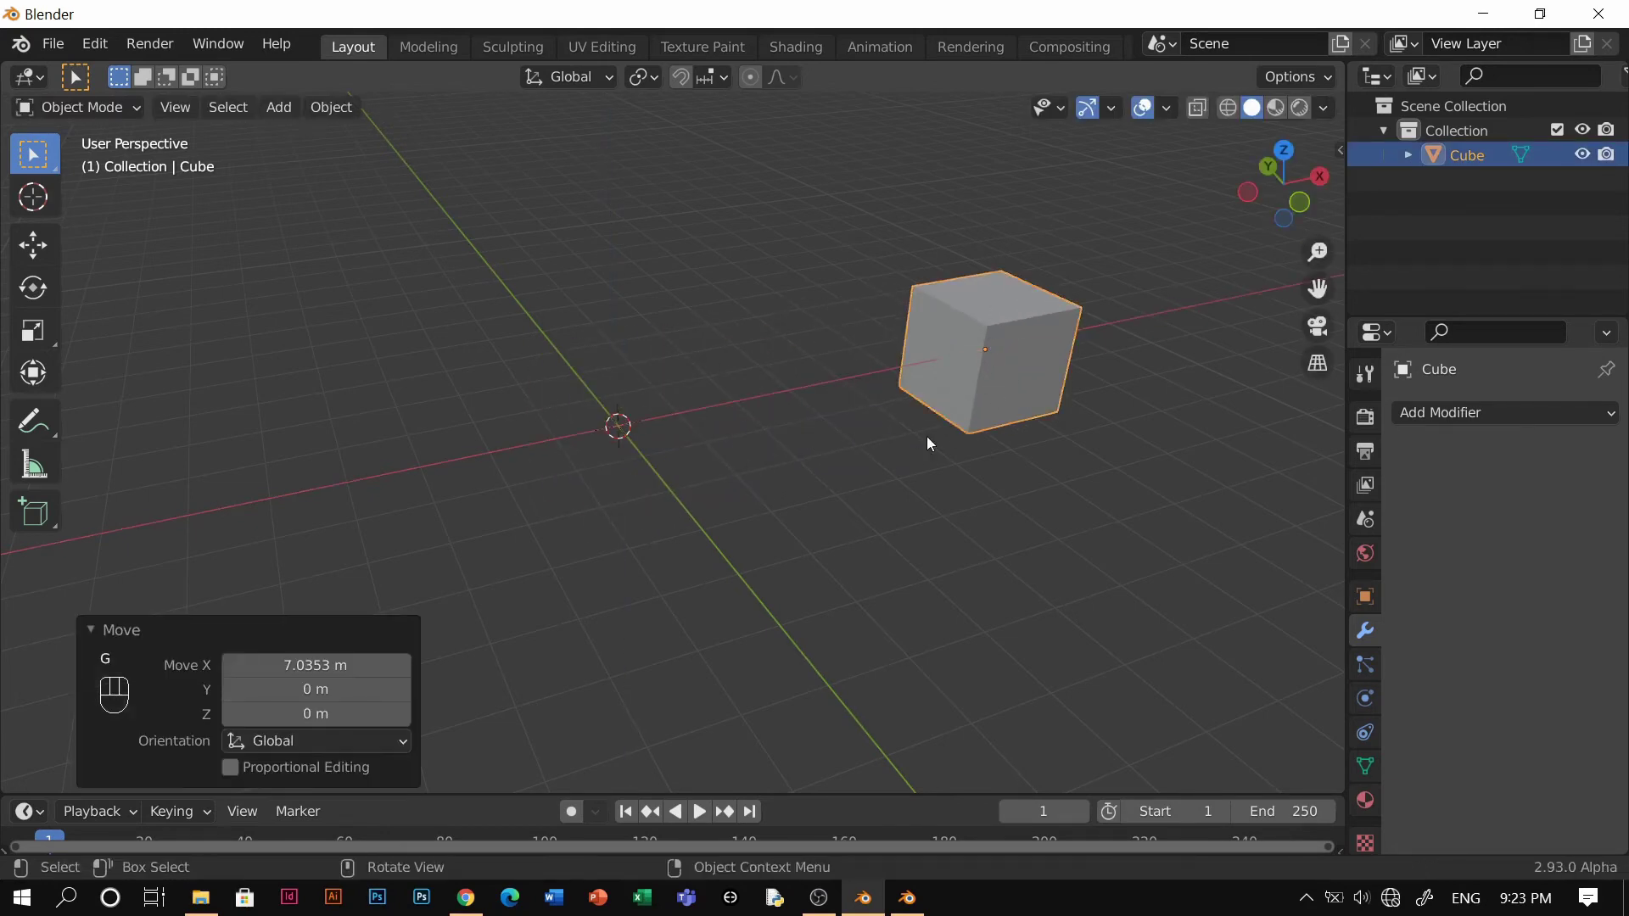
# Snap the 3D cursor to the moved cube.
pyautogui.moveTo(928, 438); pyautogui.dragTo(791, 544, button='middle')
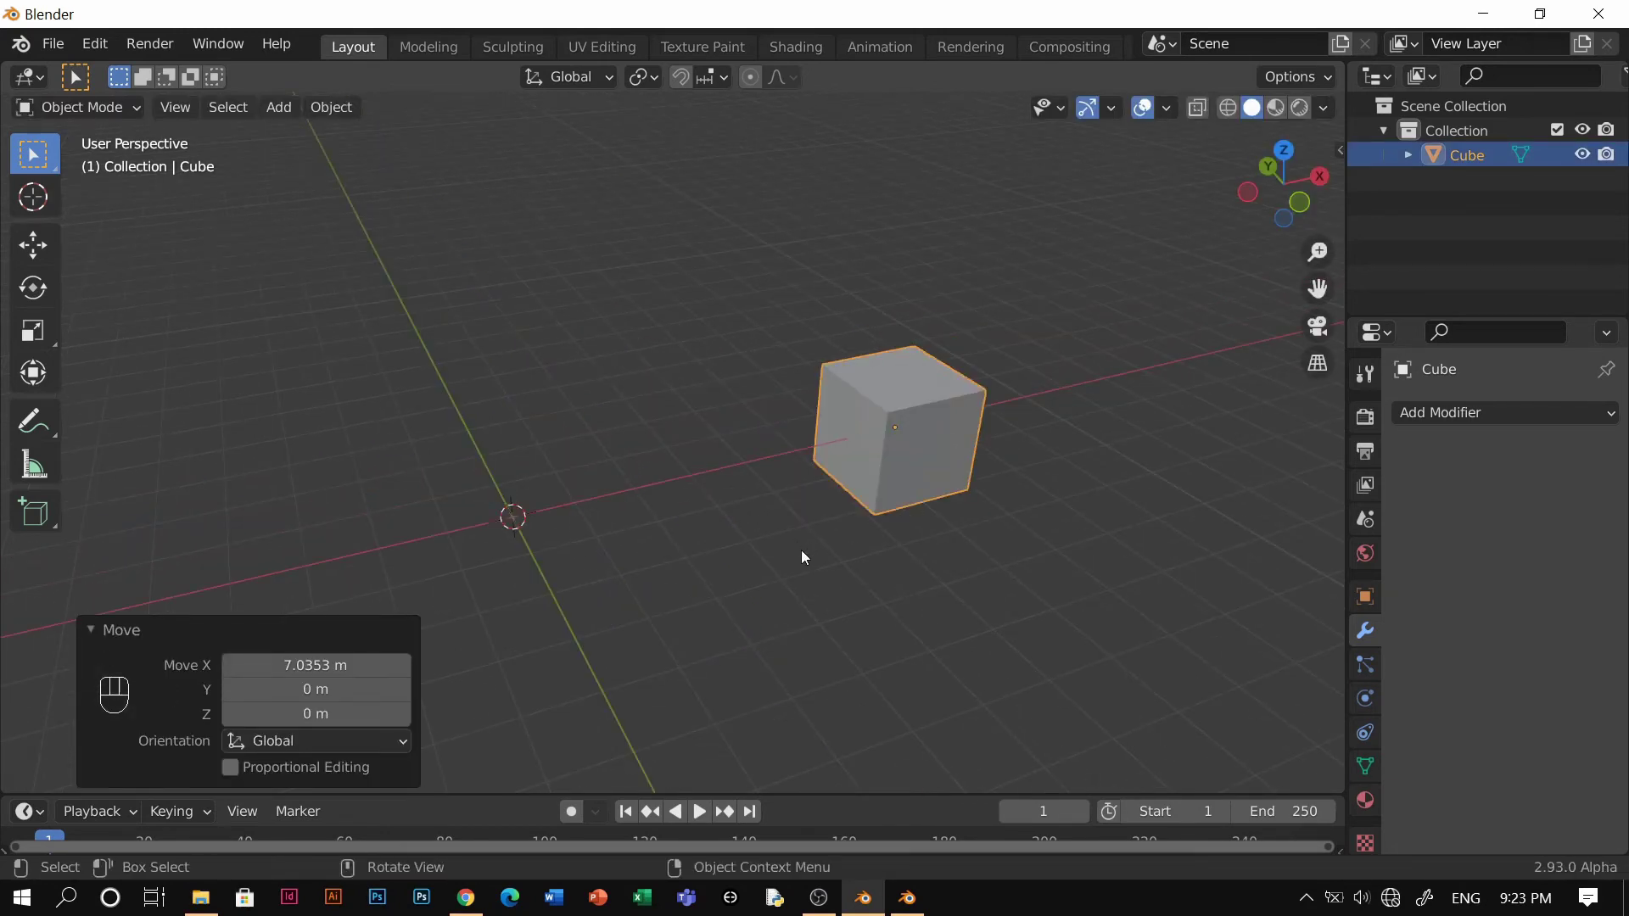
pyautogui.hotkey('shift', 's')
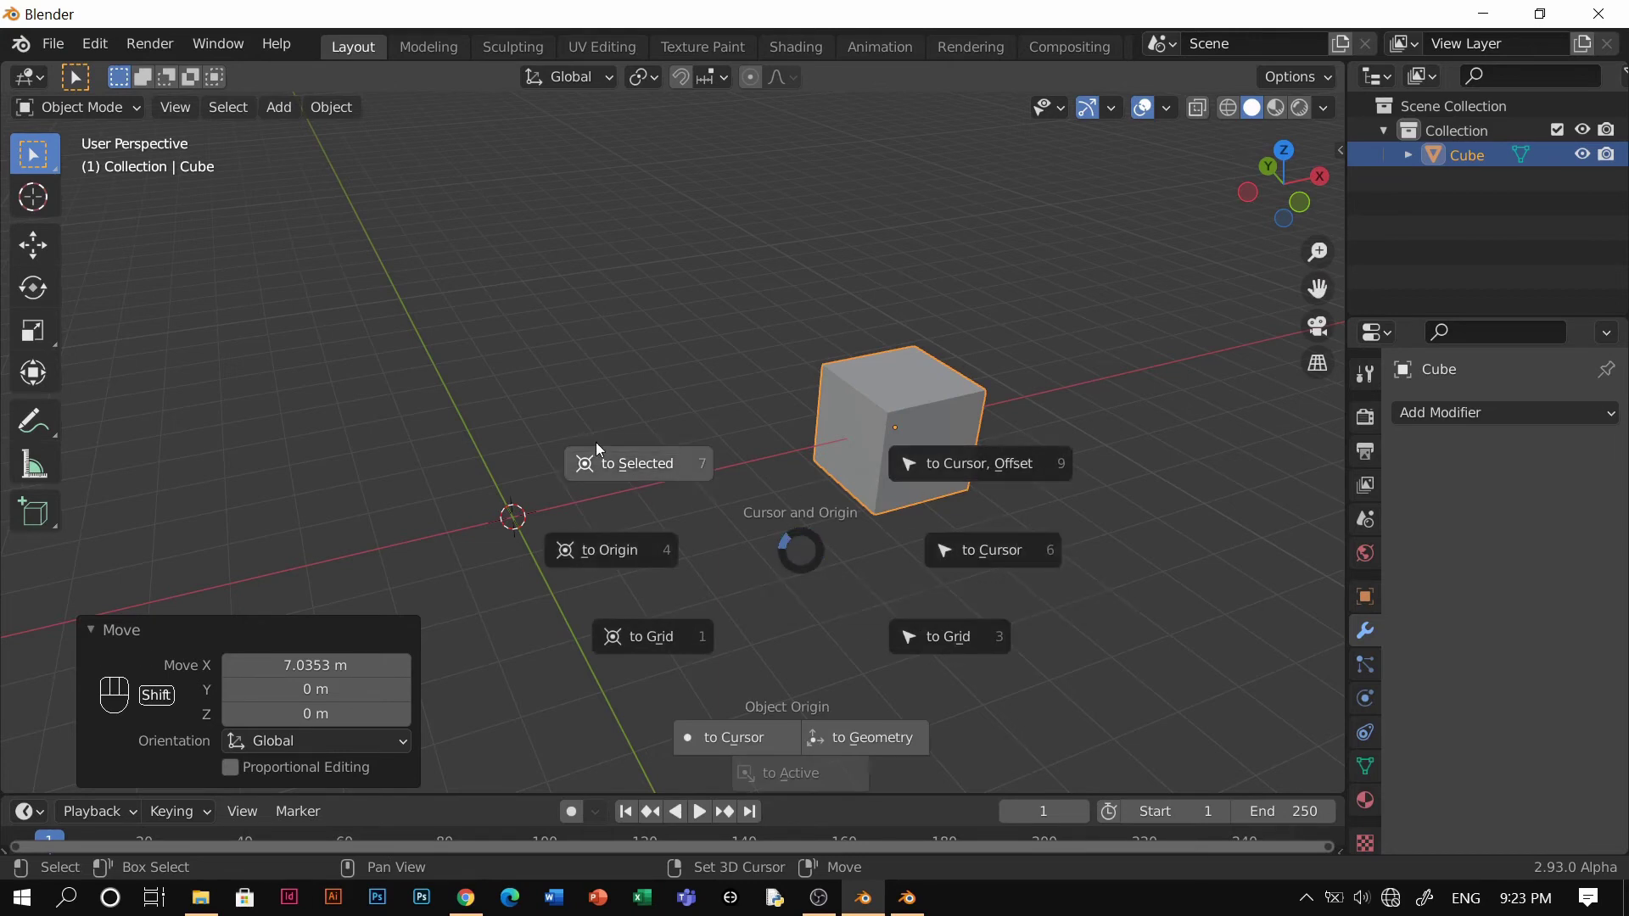
pyautogui.click(614, 458)
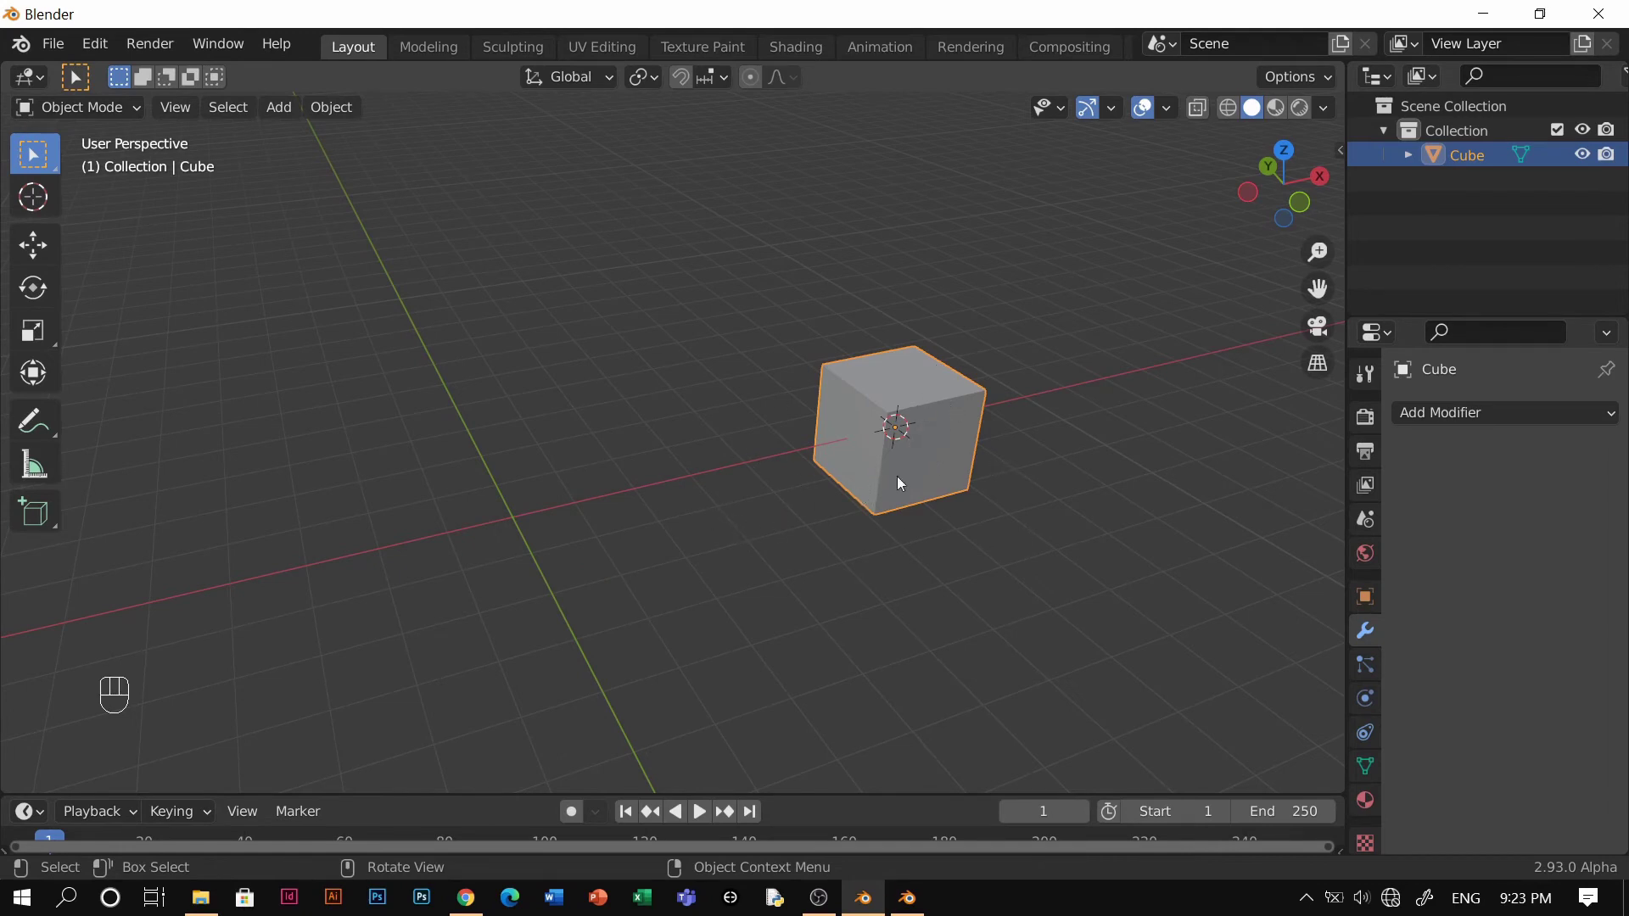
pyautogui.press('g')
pyautogui.rightClick(901, 452)
# Snap the 3D cursor to the world origin and snap the cube to the cursor.
pyautogui.hotkey('shift', 's')
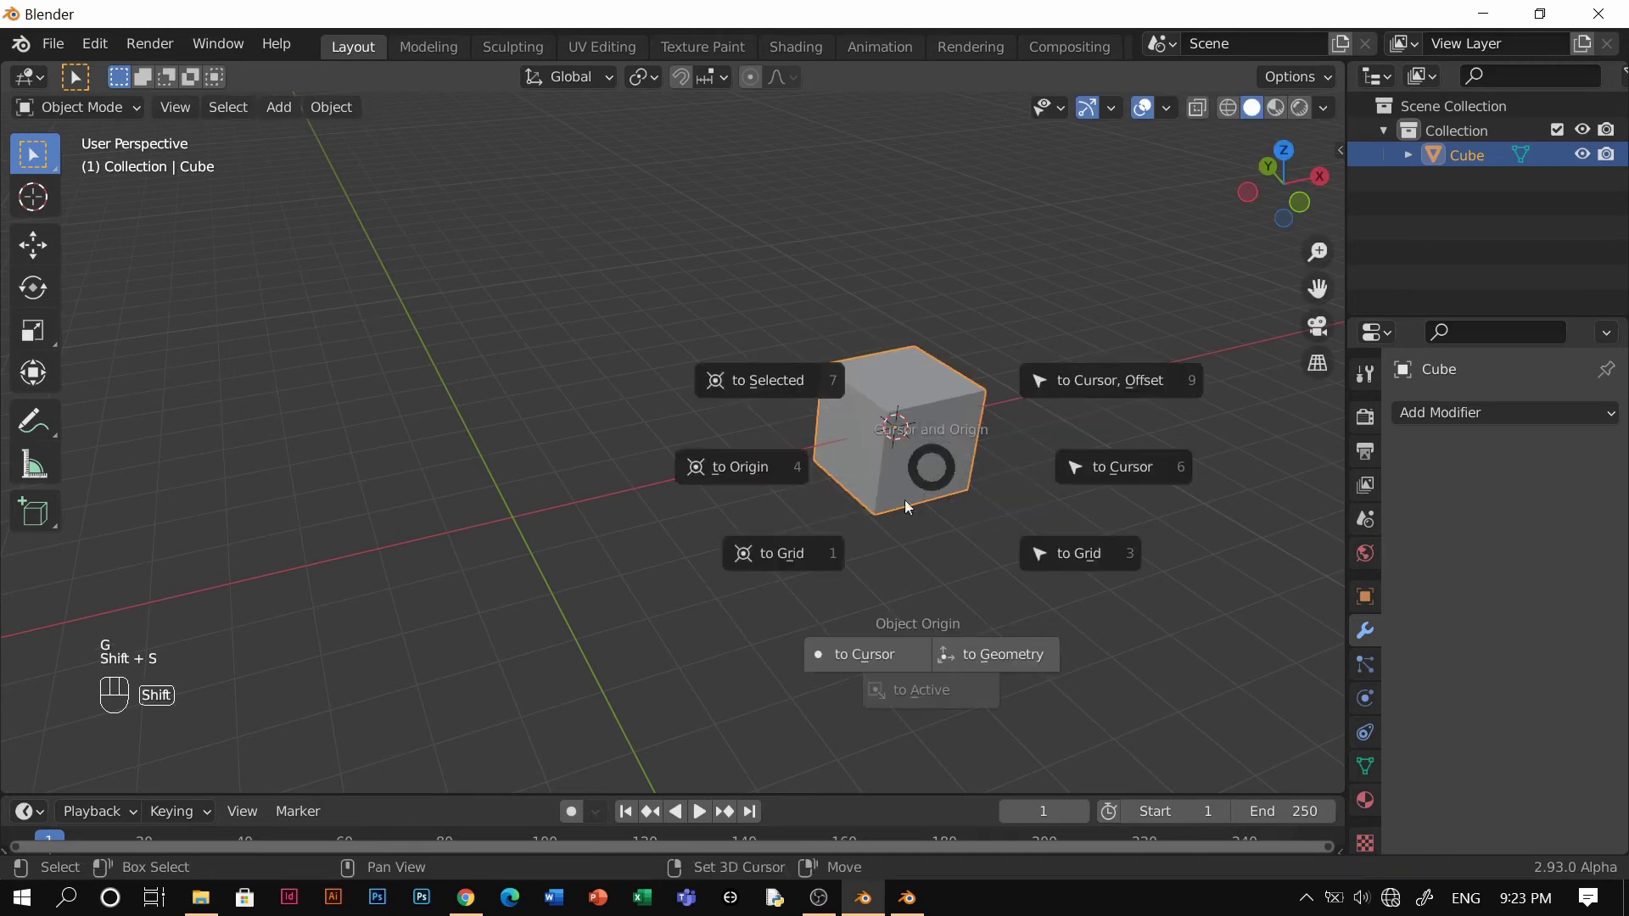
pyautogui.click(729, 486)
pyautogui.hotkey('shift', 's')
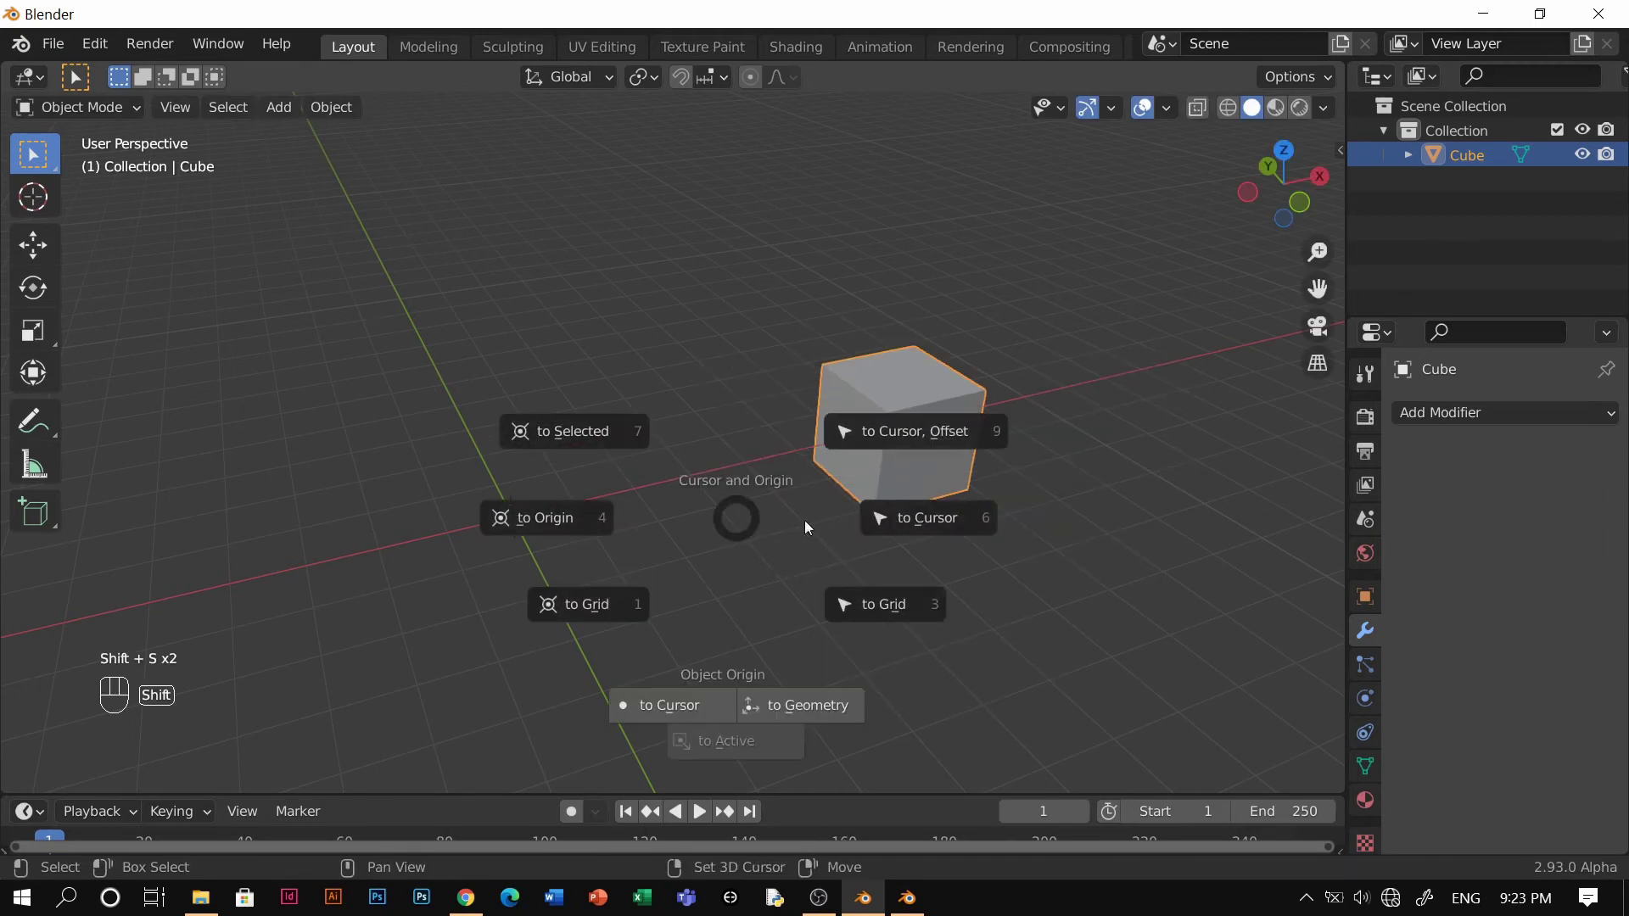
pyautogui.click(939, 527)
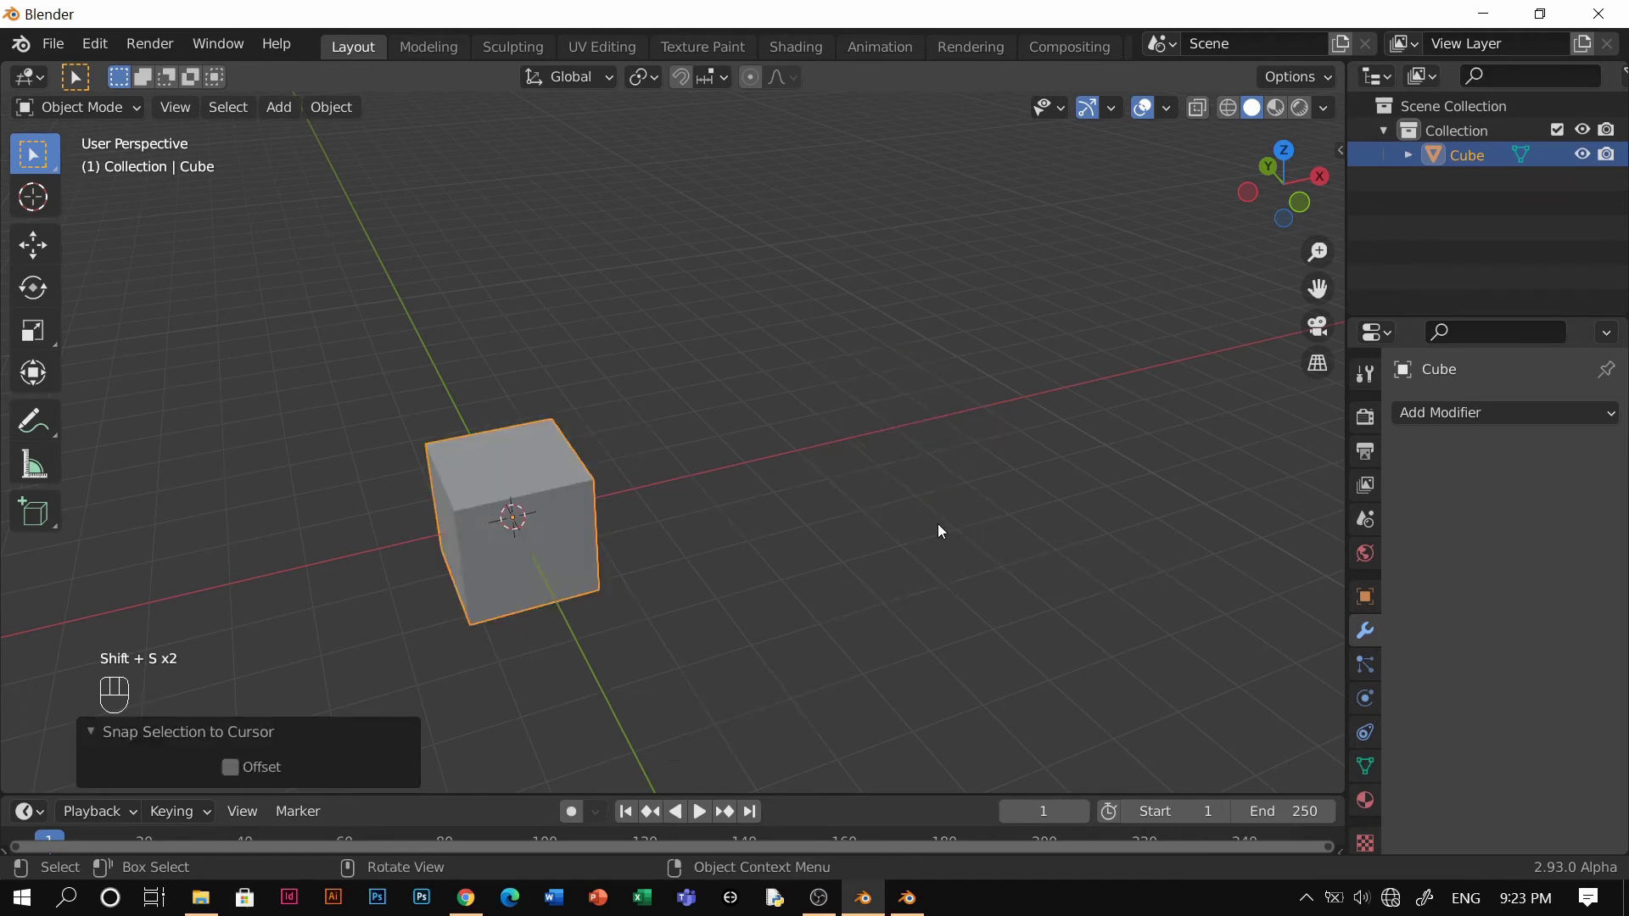
# Undo the cube's snap to the cursor and clear the cube's location instead.
pyautogui.hotkey('ctrl', 'z')
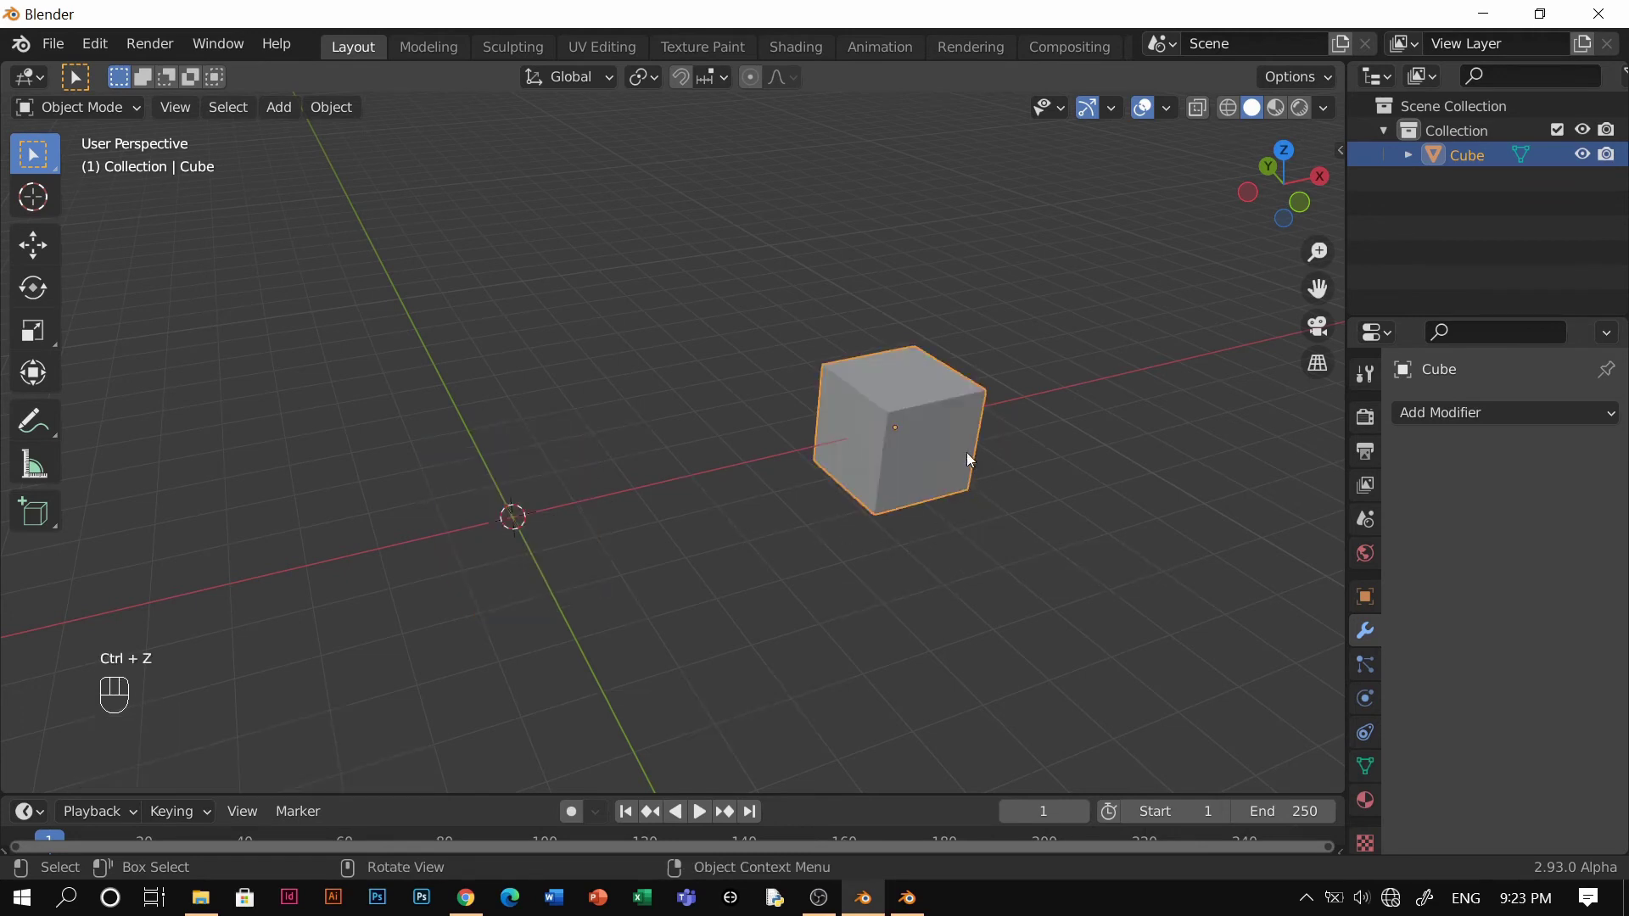
pyautogui.hotkey('alt', 'g')
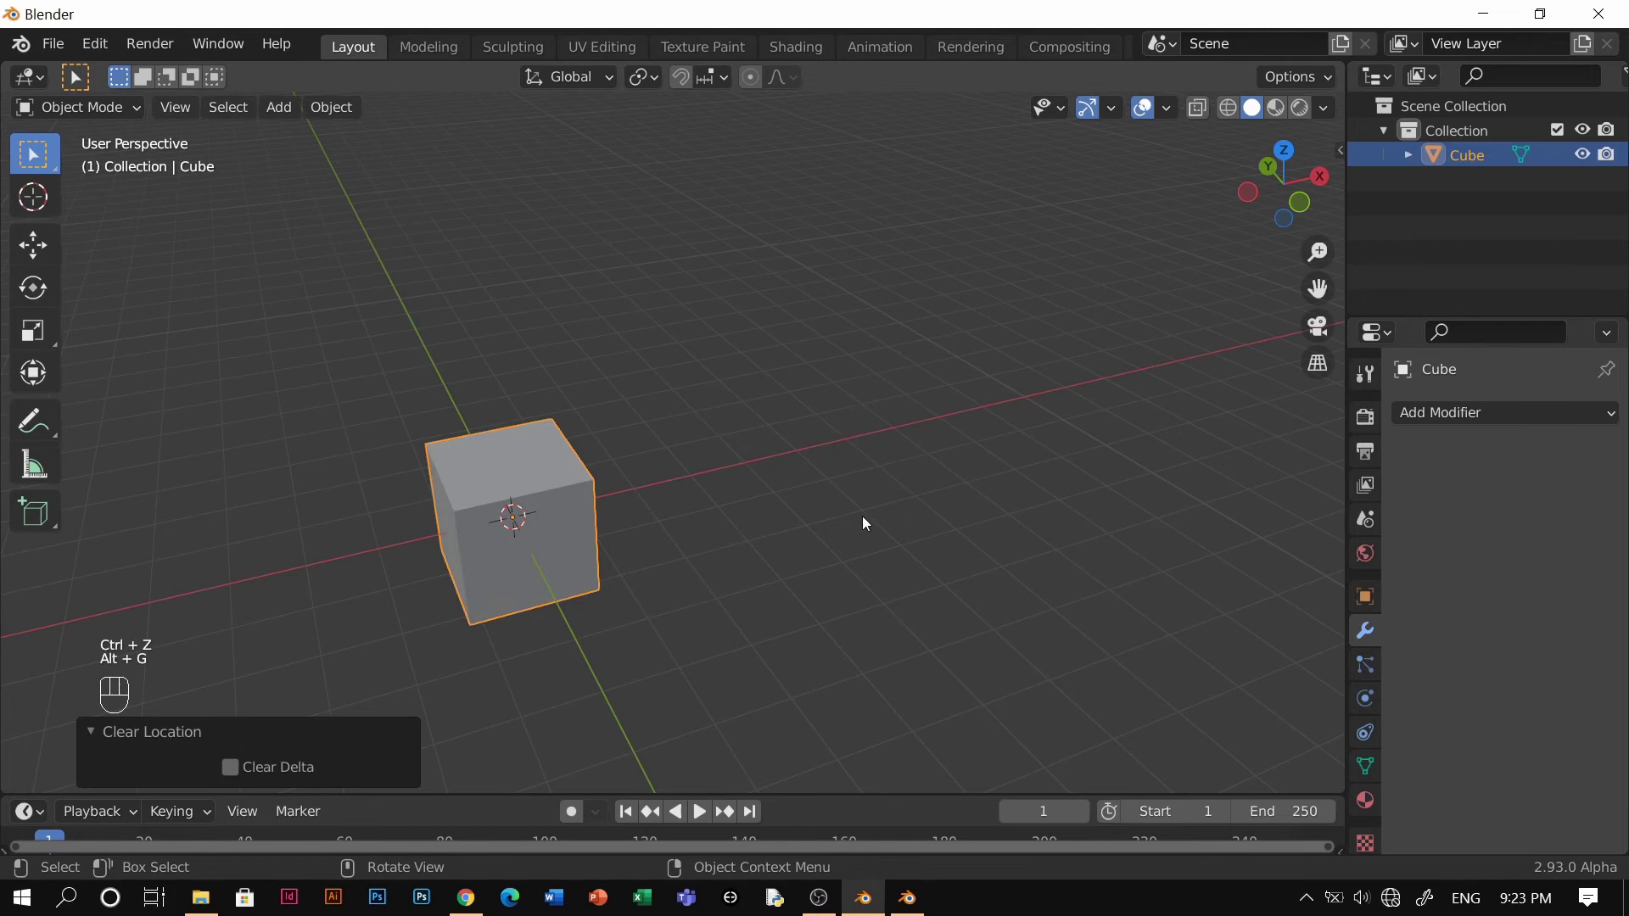
pyautogui.moveTo(581, 626); pyautogui.dragTo(565, 574, button='middle')
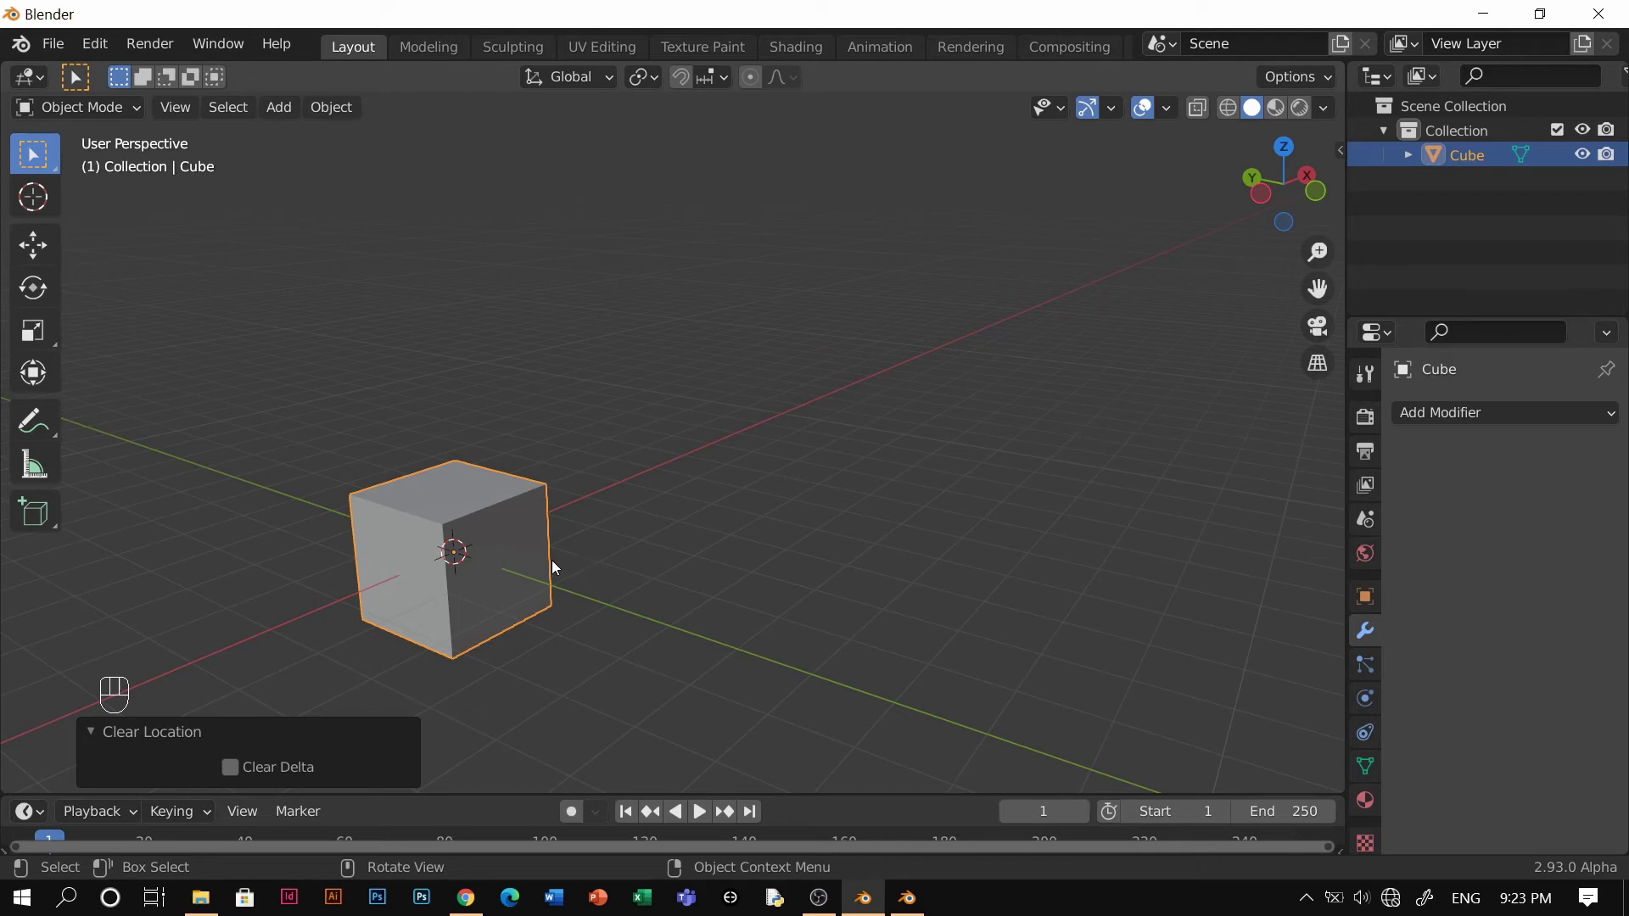
pyautogui.press('g')
pyautogui.press('z')
pyautogui.rightClick(512, 579)
pyautogui.moveTo(563, 552); pyautogui.dragTo(854, 539, button='middle')
pyautogui.click(844, 477)
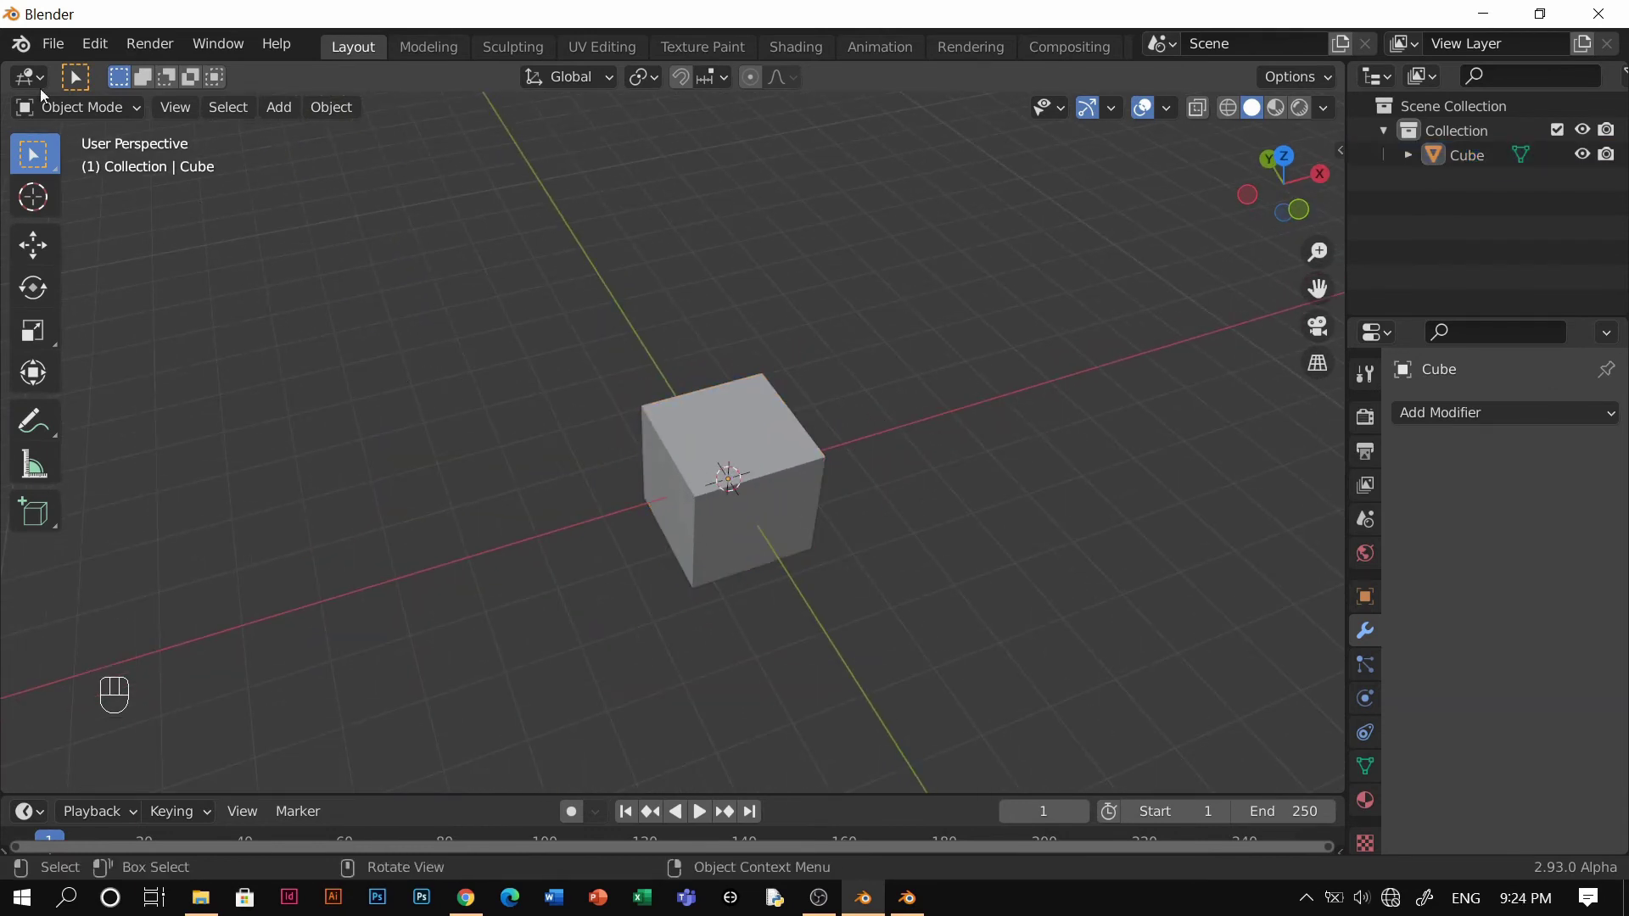
pyautogui.keyDown('shift'); pyautogui.moveTo(860, 467); pyautogui.dragTo(730, 433, button='middle'); pyautogui.keyUp('shift')
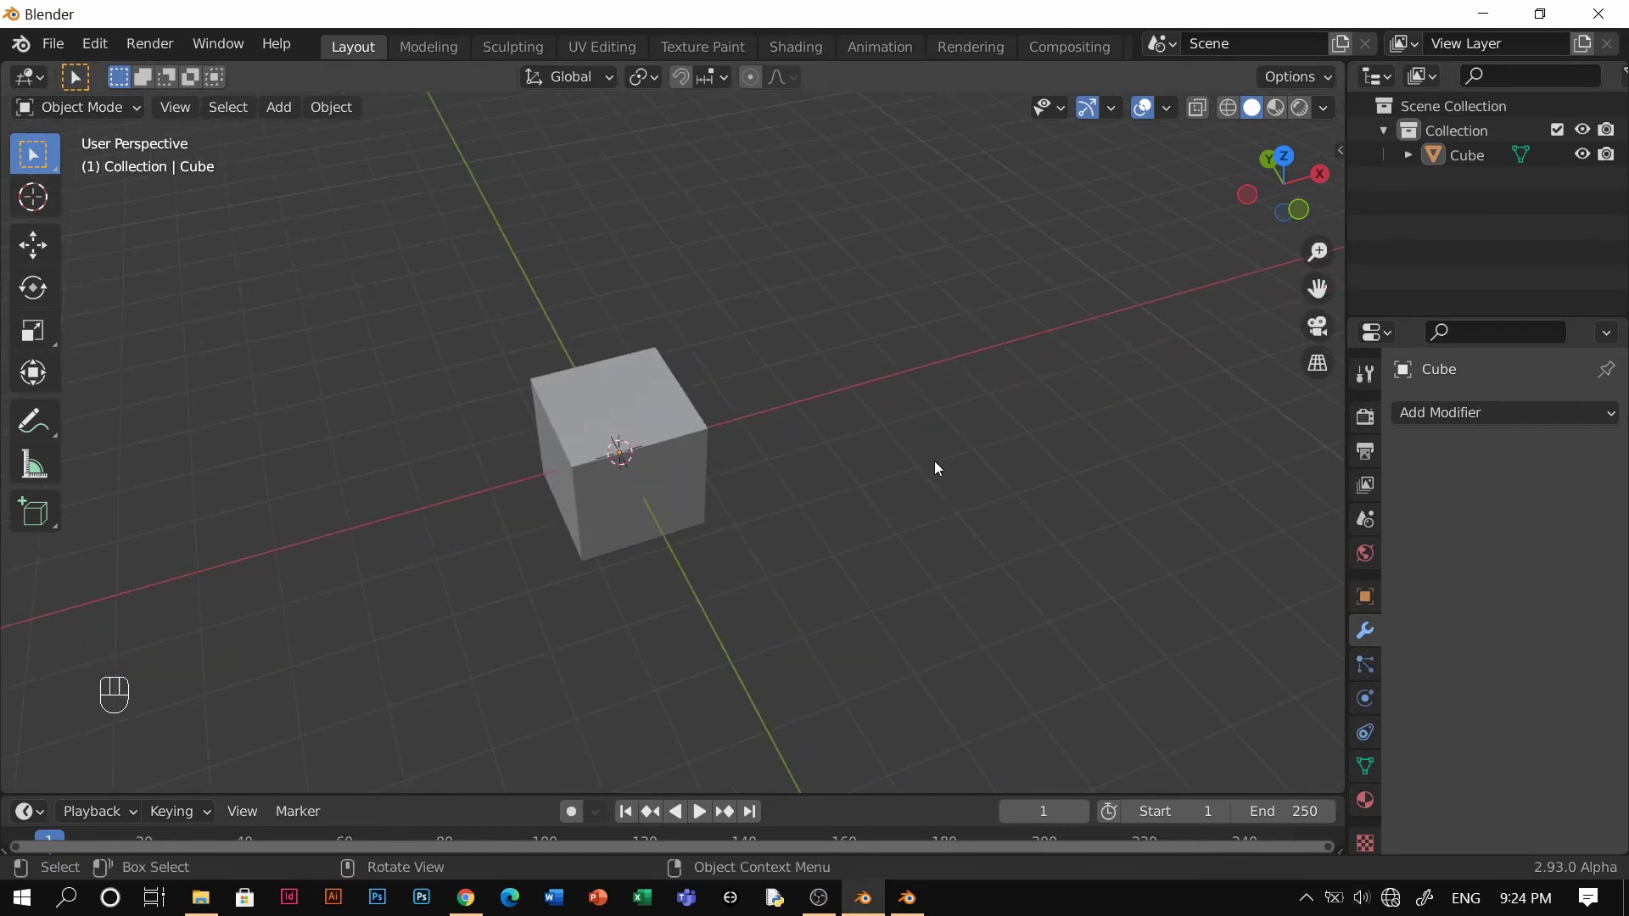
# Look at the Fast Carve add-on's tools in the sidebar and hide the sidebar again.
pyautogui.press('n')
pyautogui.click(1336, 431)
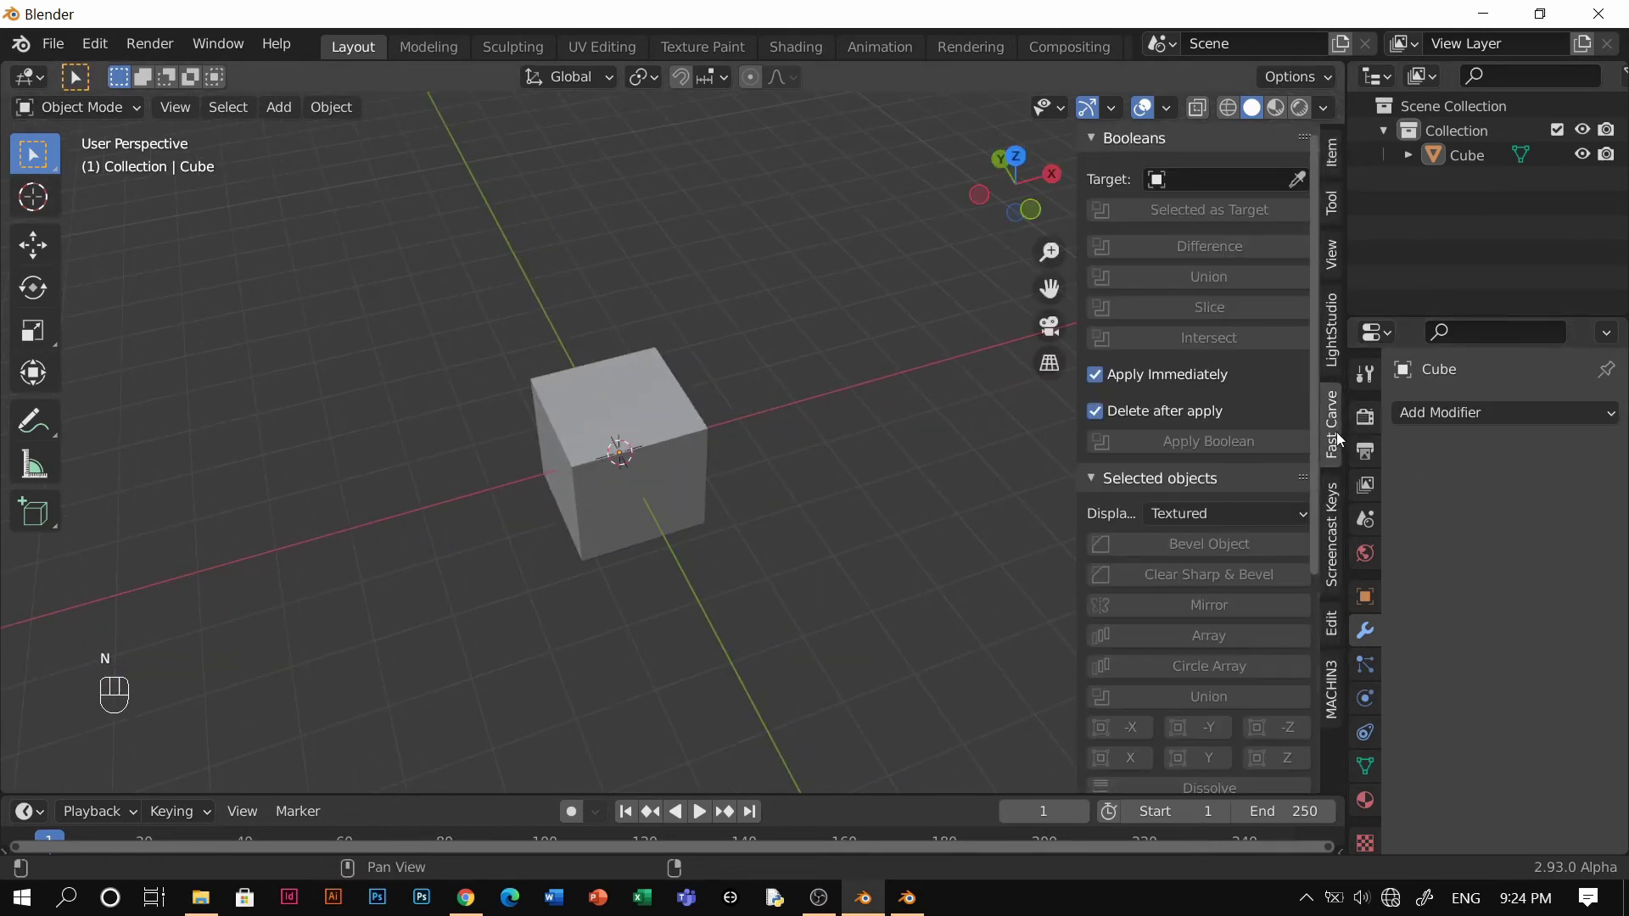
pyautogui.press('n')
pyautogui.scroll(3, 701, 466)
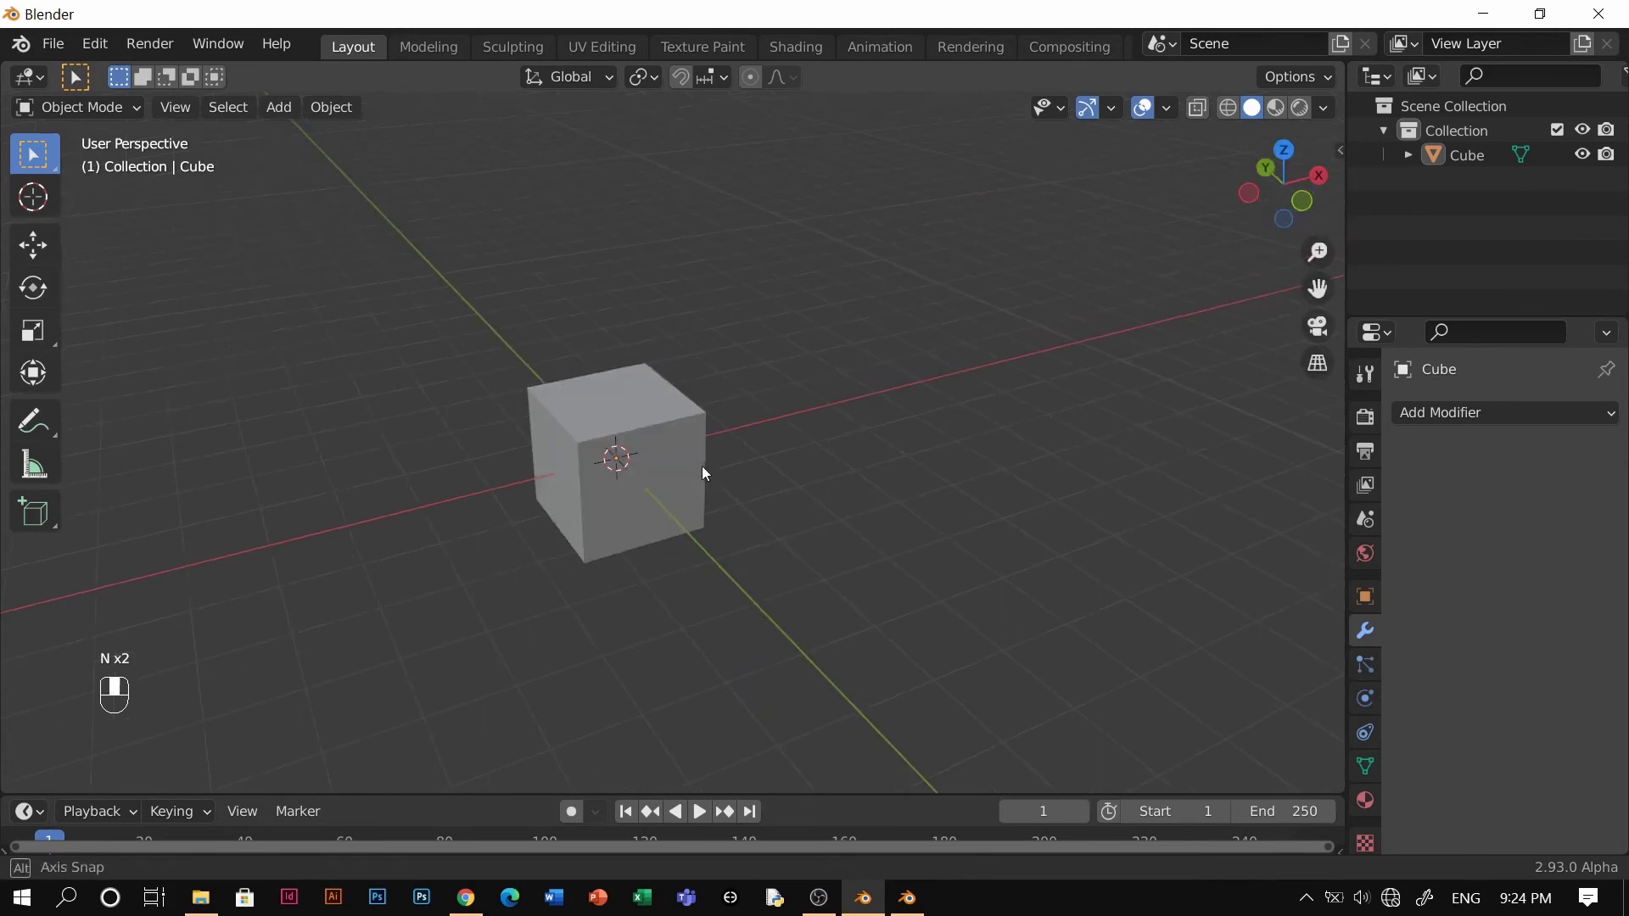
# Draw a small cylinder standing out of the cube's side face with the interactive Add Cylinder tool and return to the select tool.
pyautogui.click(653, 485)
pyautogui.moveTo(679, 467); pyautogui.dragTo(653, 516, button='middle')
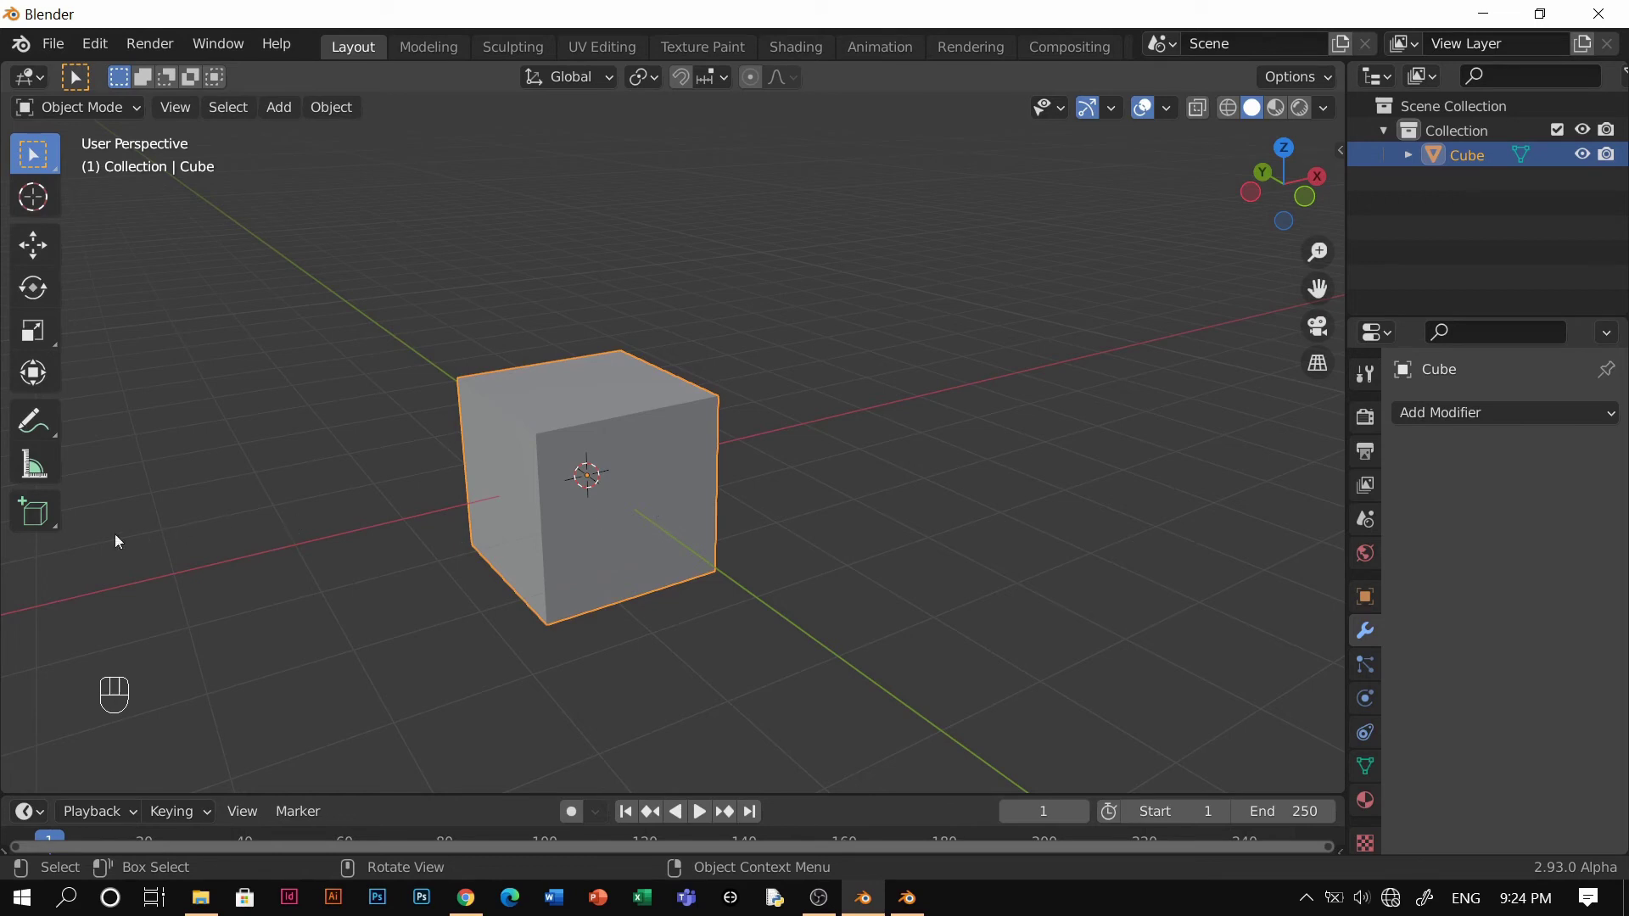
pyautogui.rightClick(34, 512)
pyautogui.click(32, 516)
pyautogui.click(30, 520)
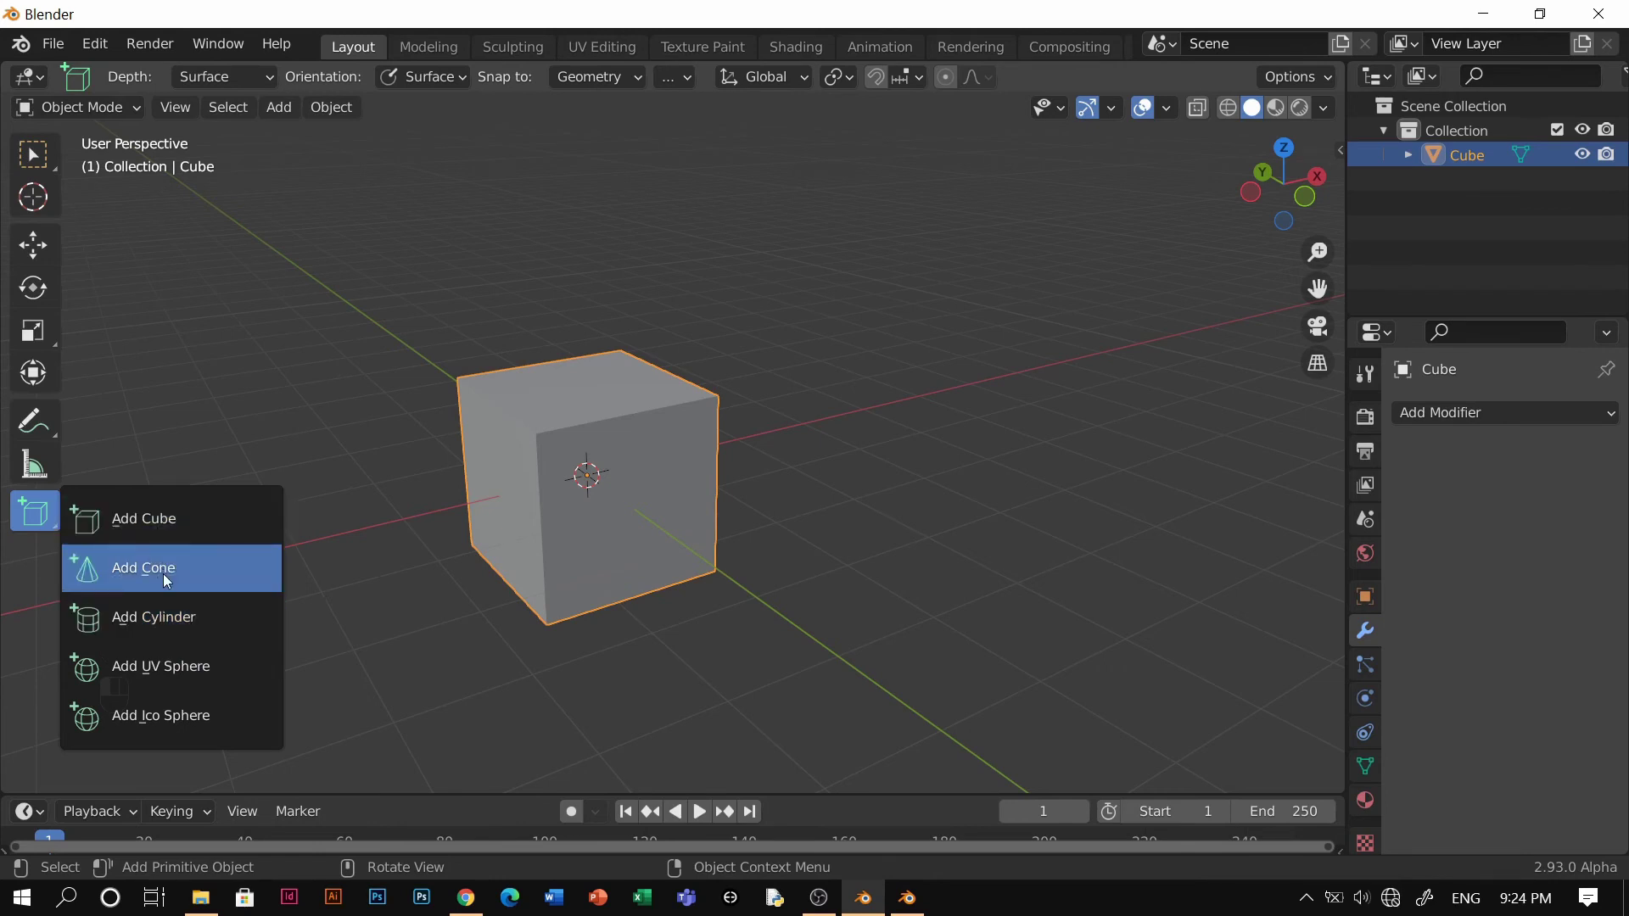
pyautogui.click(161, 622)
pyautogui.scroll(2, 598, 565)
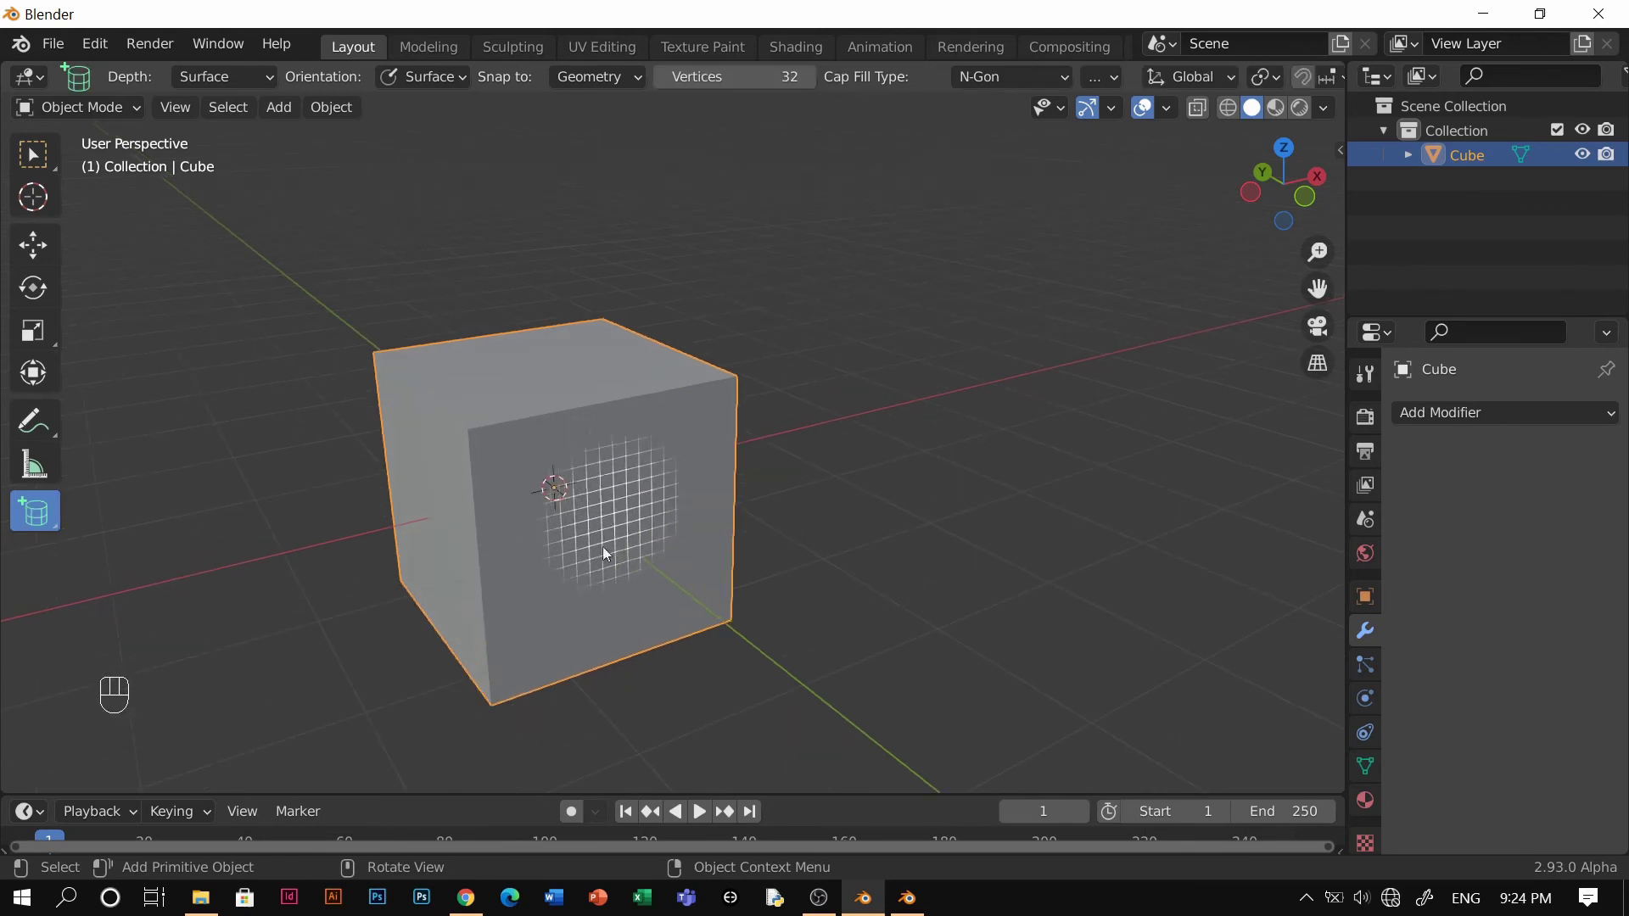
pyautogui.moveTo(607, 554); pyautogui.dragTo(707, 445, button='middle')
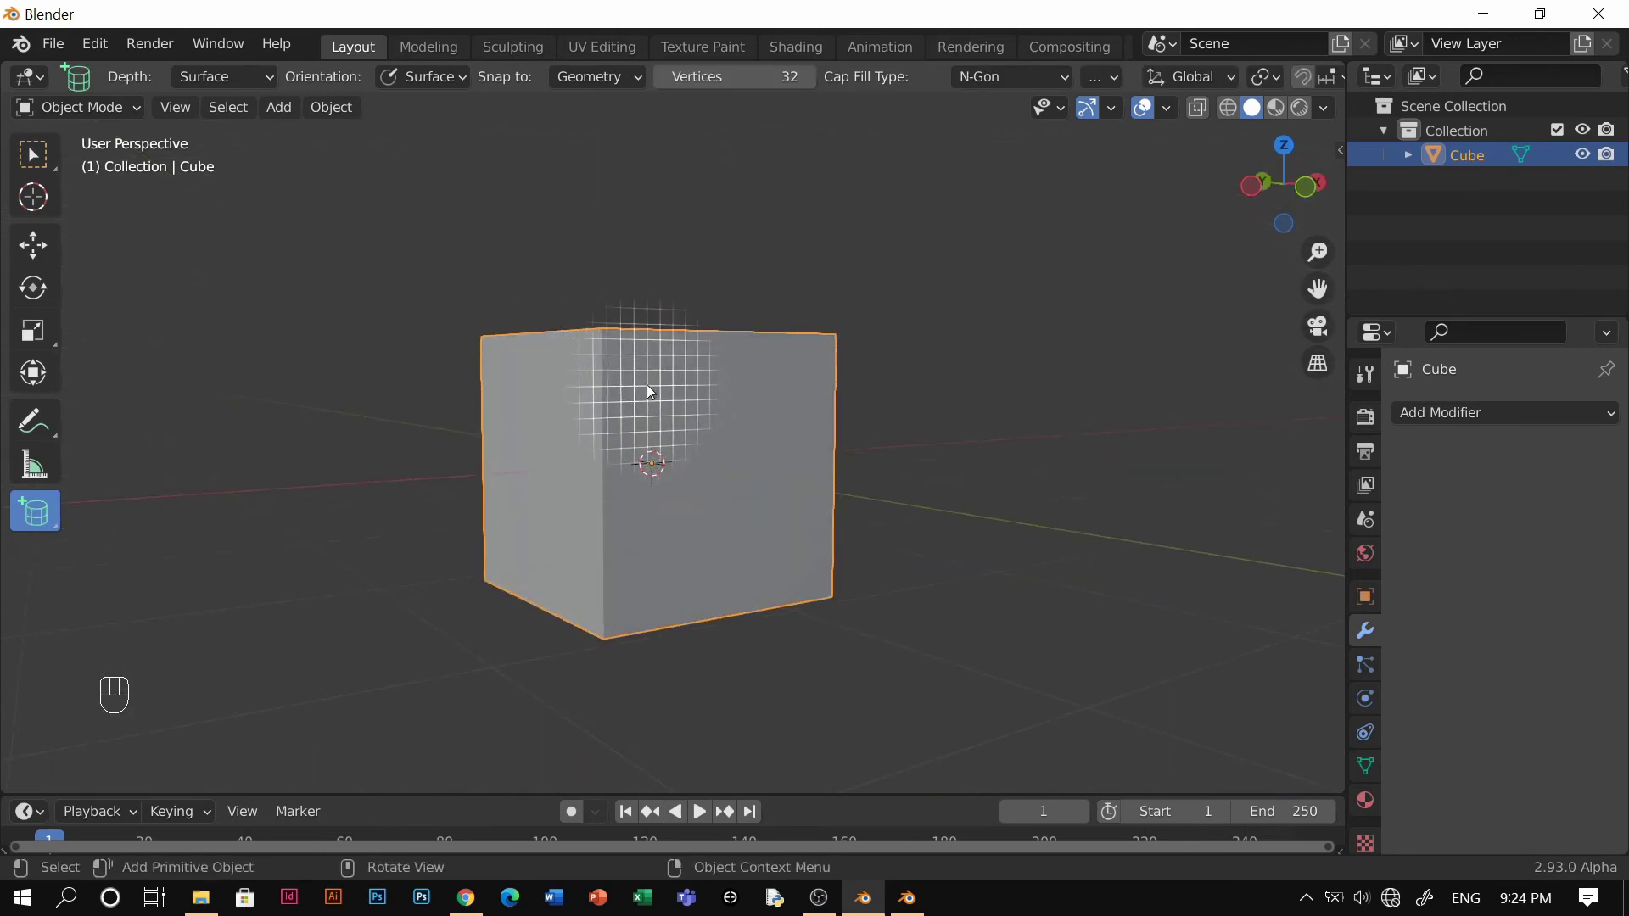
pyautogui.moveTo(646, 385); pyautogui.dragTo(671, 413)
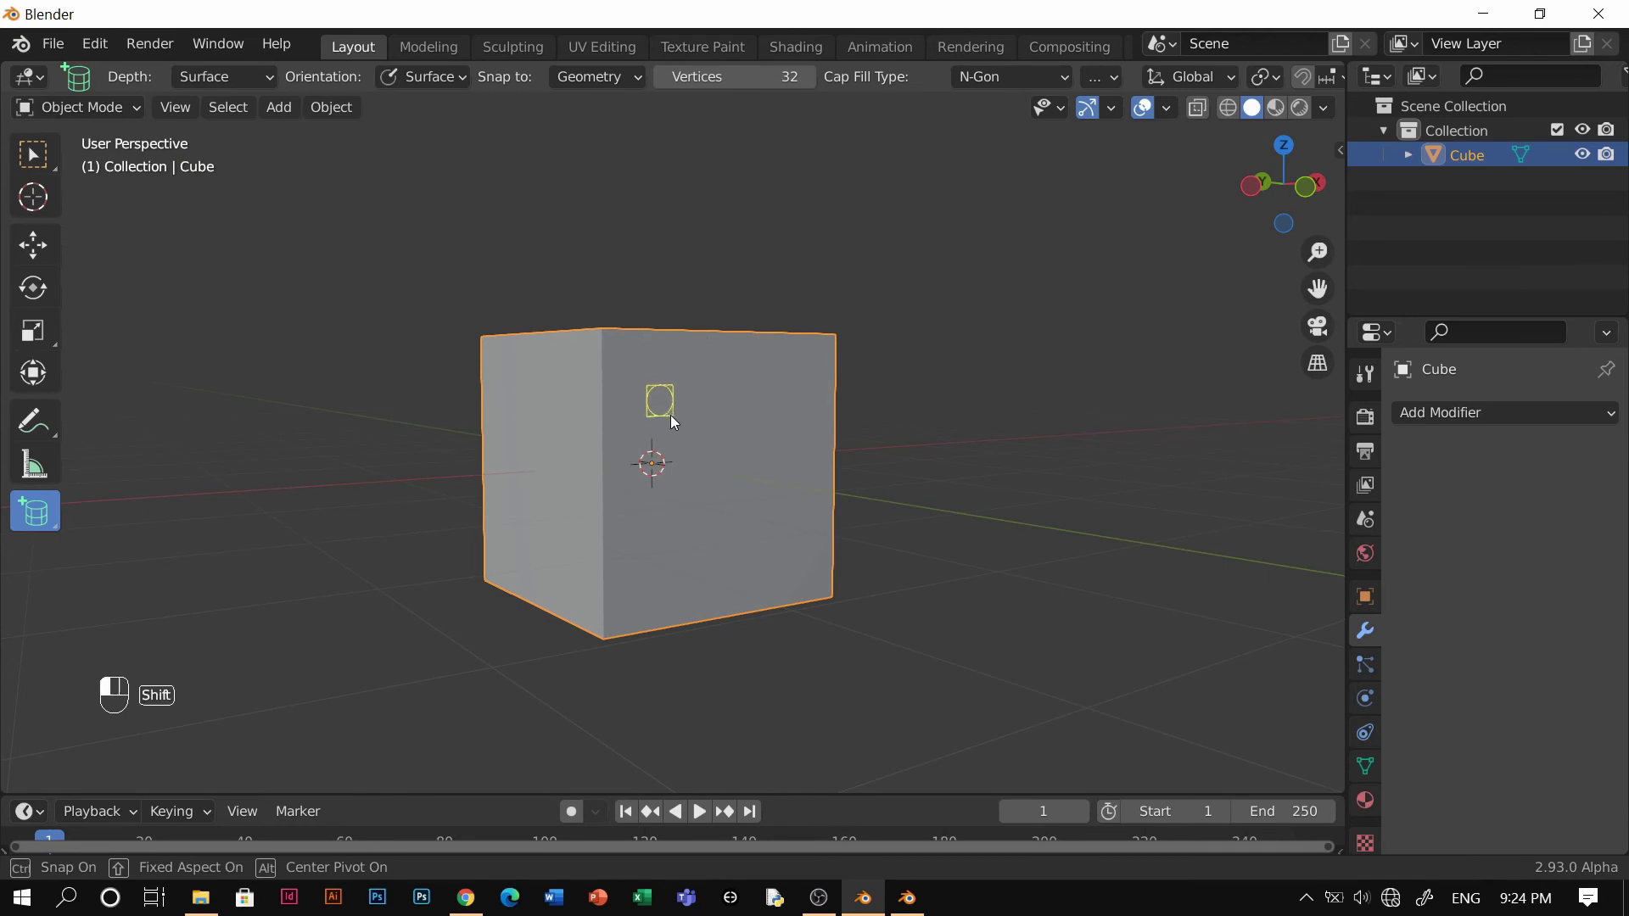
pyautogui.click(723, 429)
pyautogui.moveTo(726, 429); pyautogui.dragTo(389, 446, button='middle')
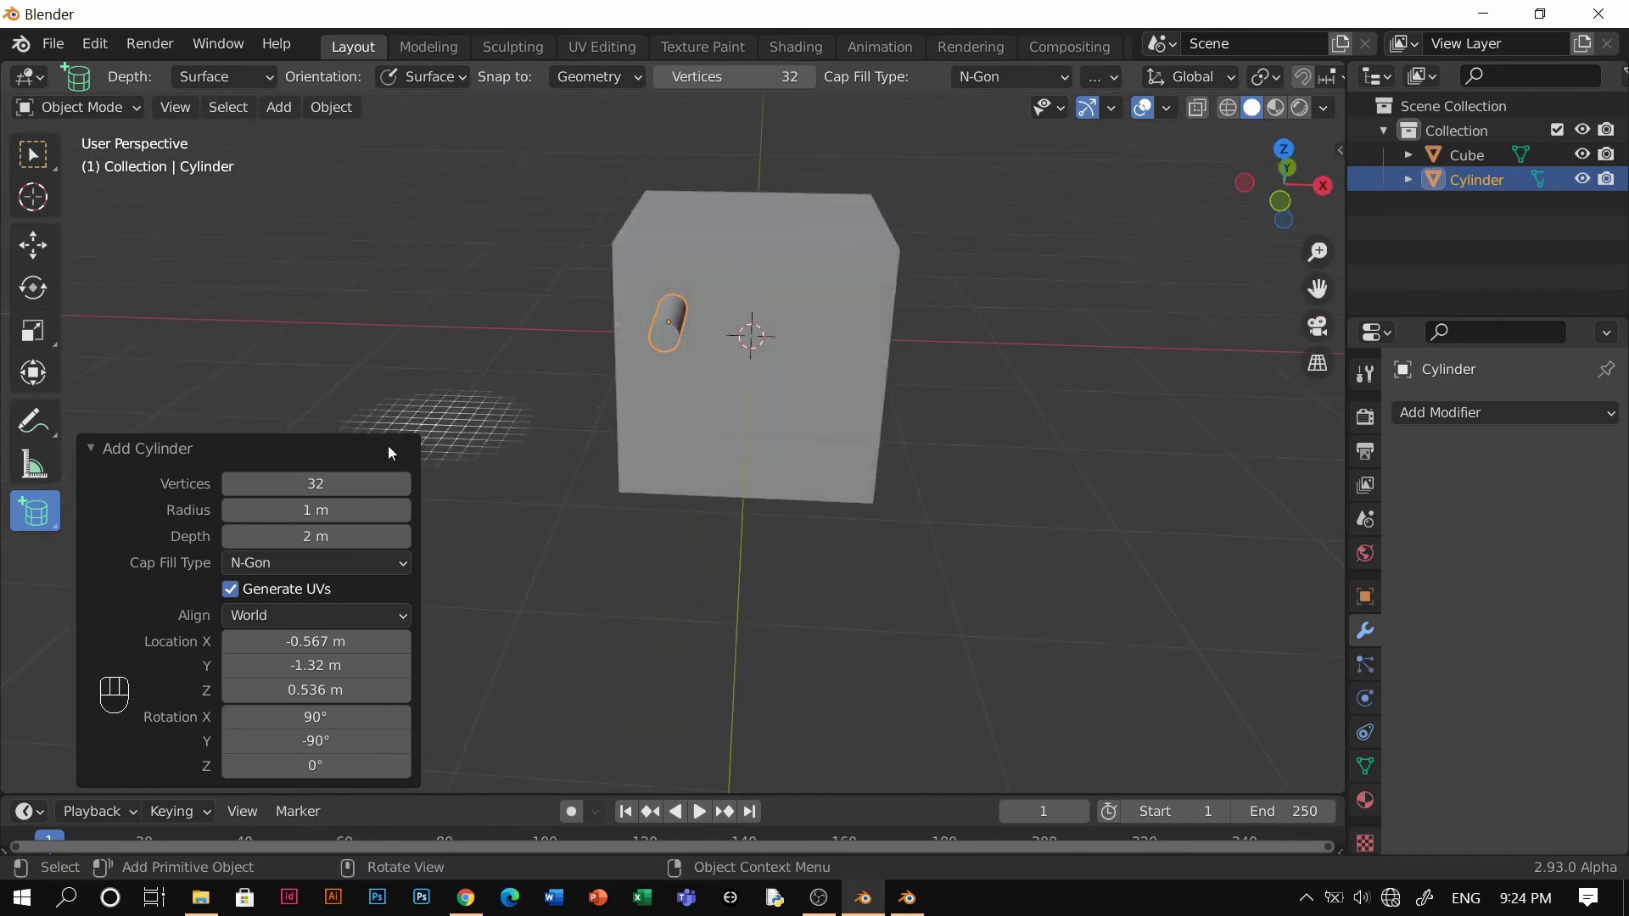
pyautogui.click(146, 450)
pyautogui.press('w')
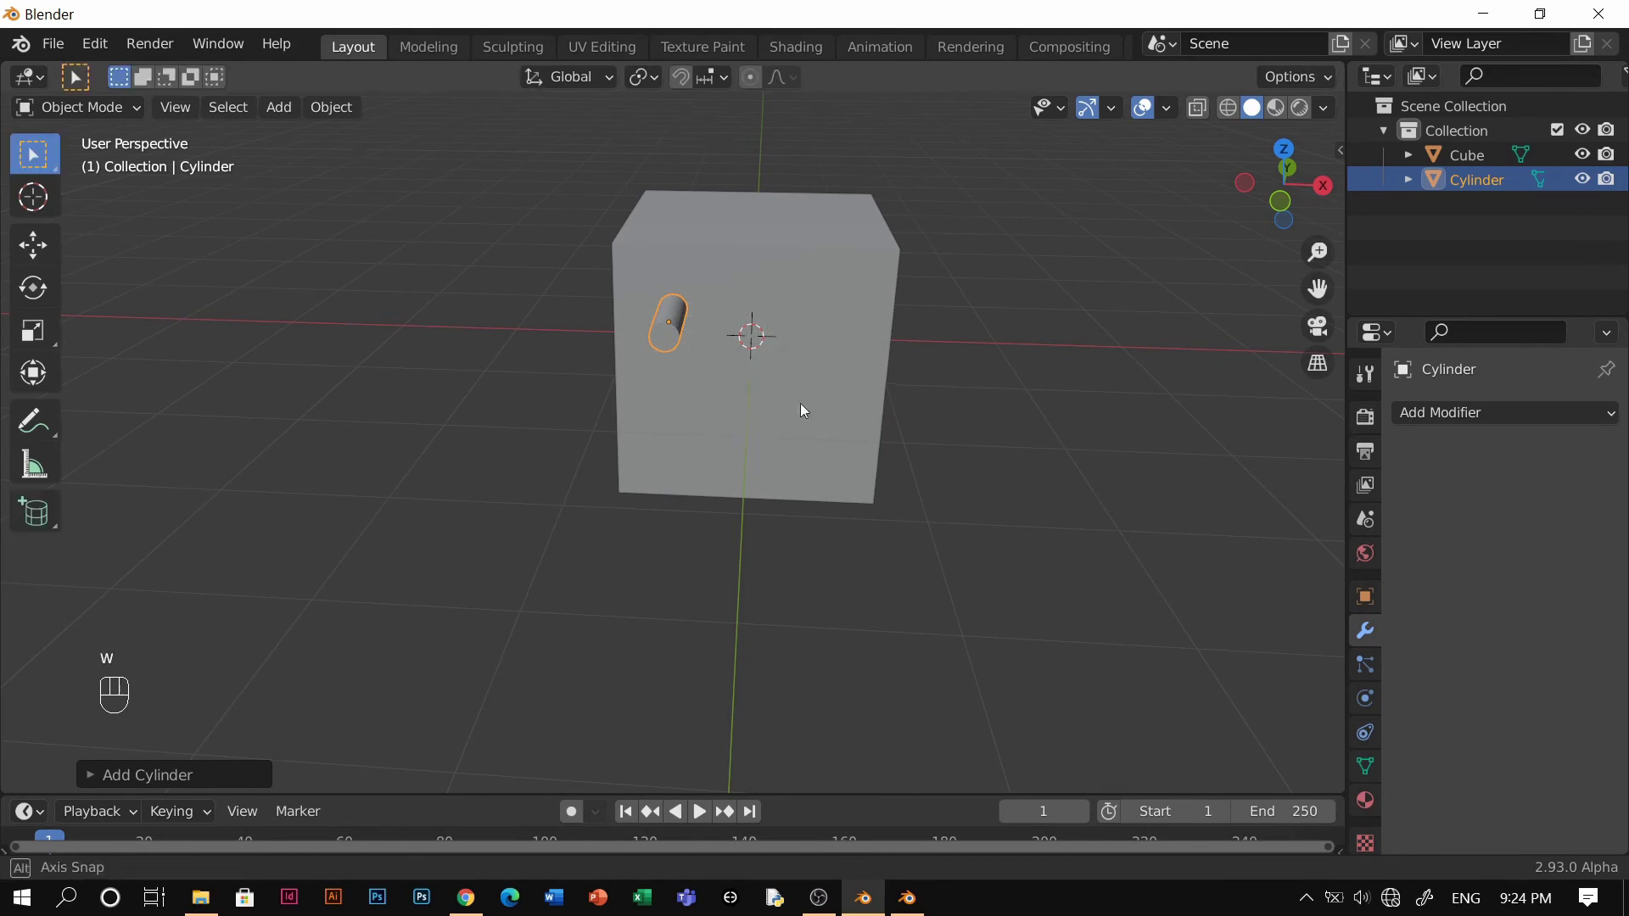
# Create a Fast Carve Circle Array from the cylinder on the cube's side face.
pyautogui.moveTo(801, 404); pyautogui.dragTo(804, 474, button='middle')
pyautogui.click(726, 303)
pyautogui.click(720, 374)
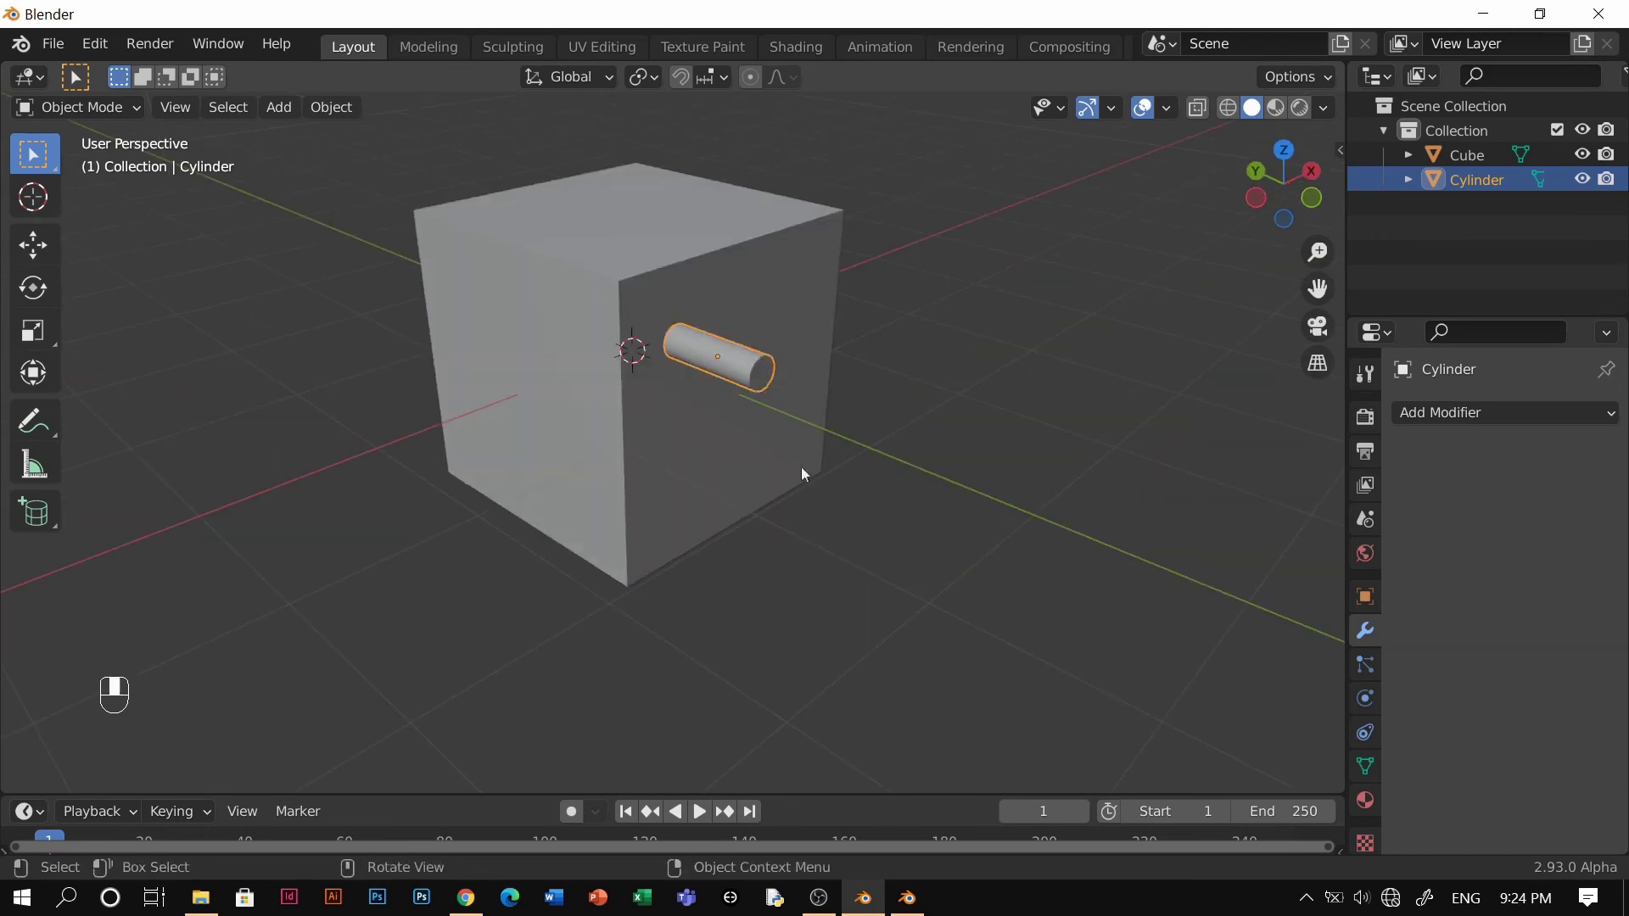
pyautogui.click(751, 451)
pyautogui.click(725, 381)
pyautogui.press('n')
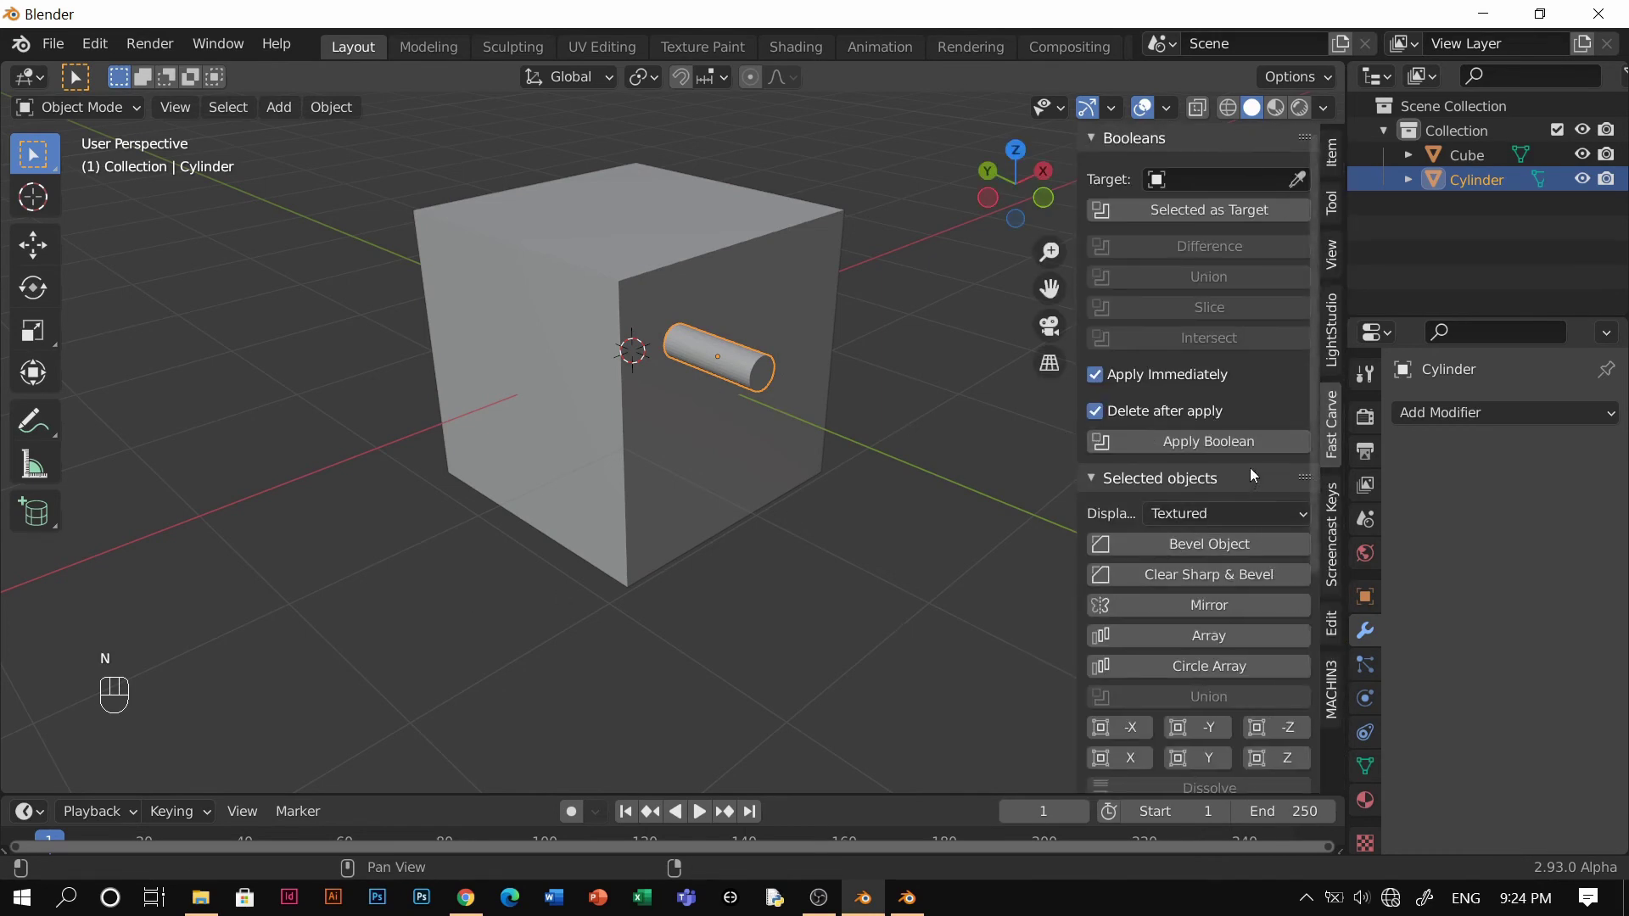
pyautogui.scroll(-4, 1249, 471)
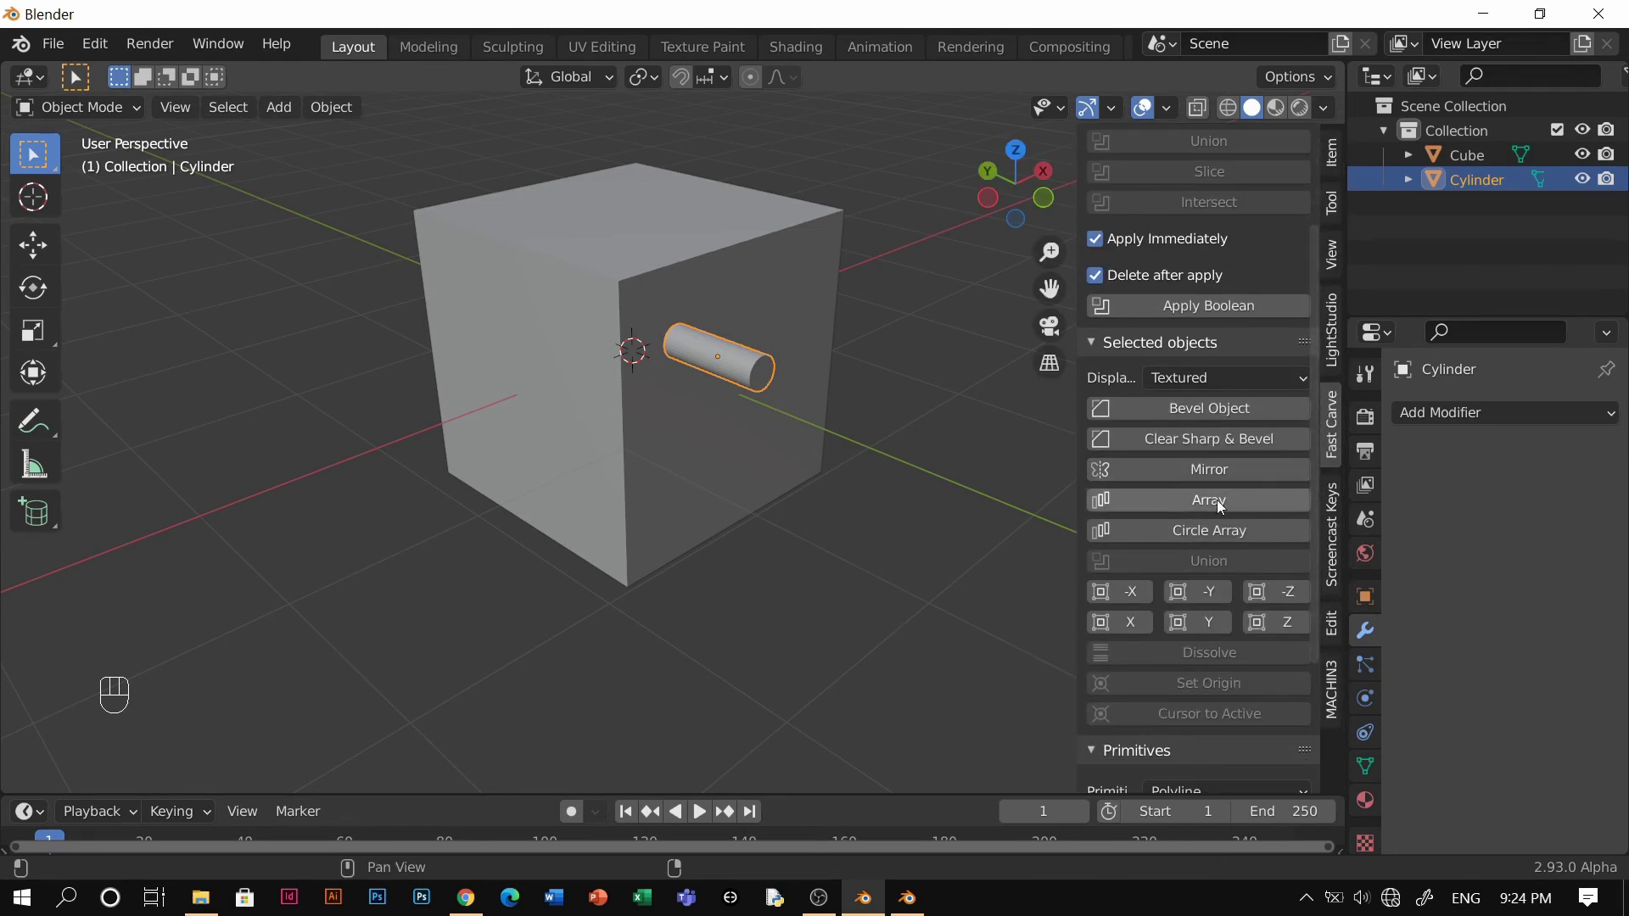
pyautogui.click(1228, 531)
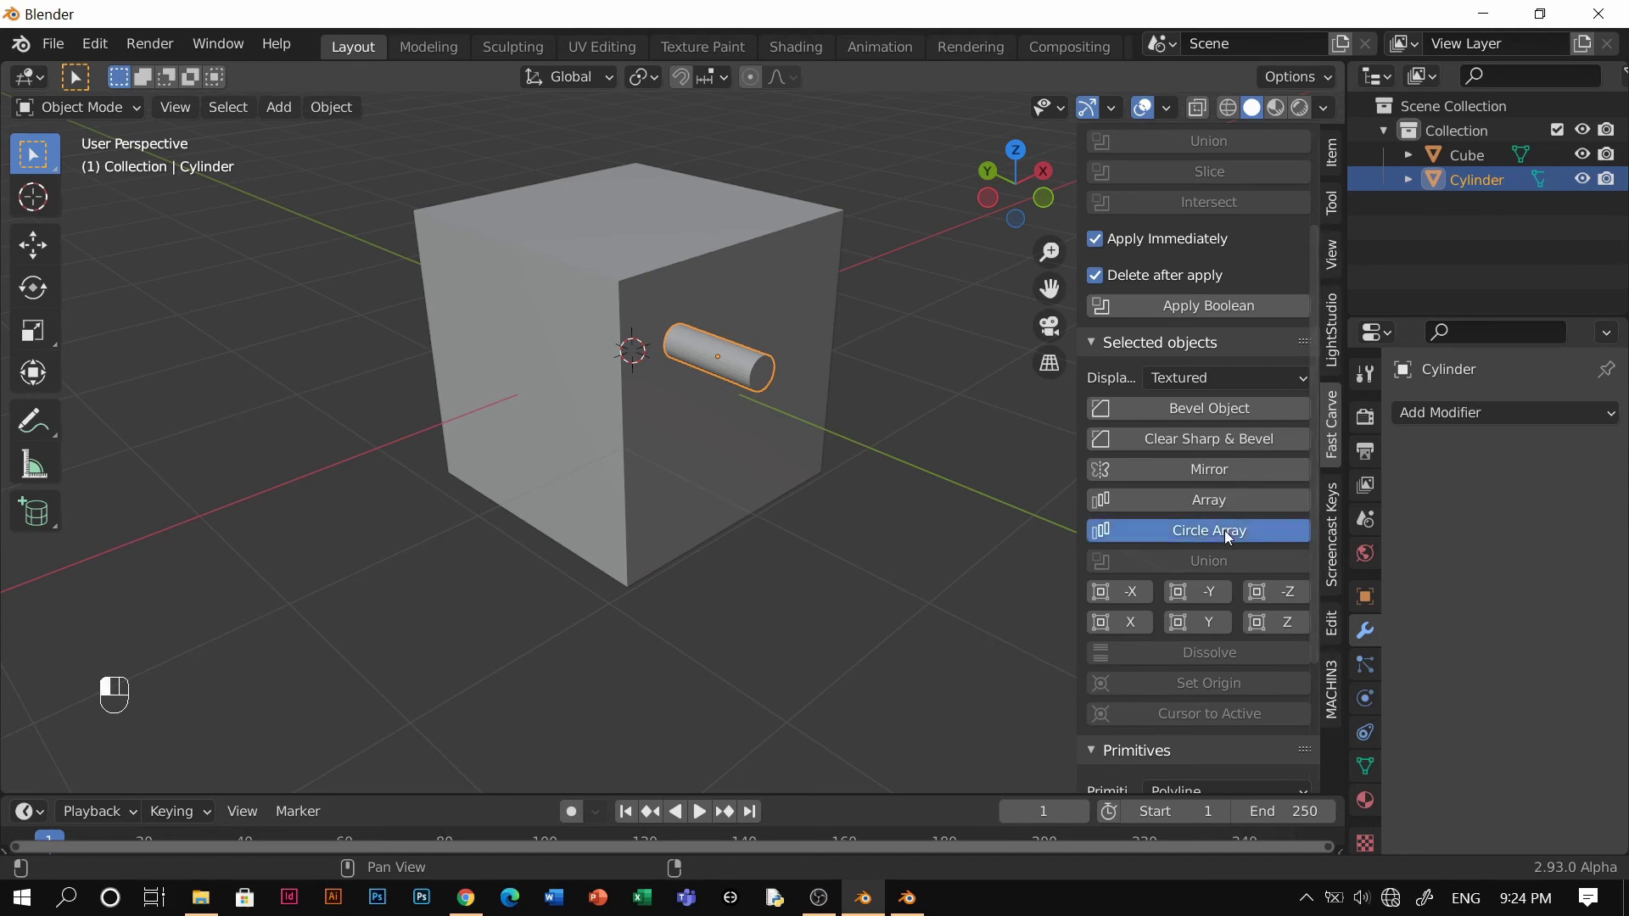
pyautogui.moveTo(729, 399); pyautogui.dragTo(458, 444, button='middle')
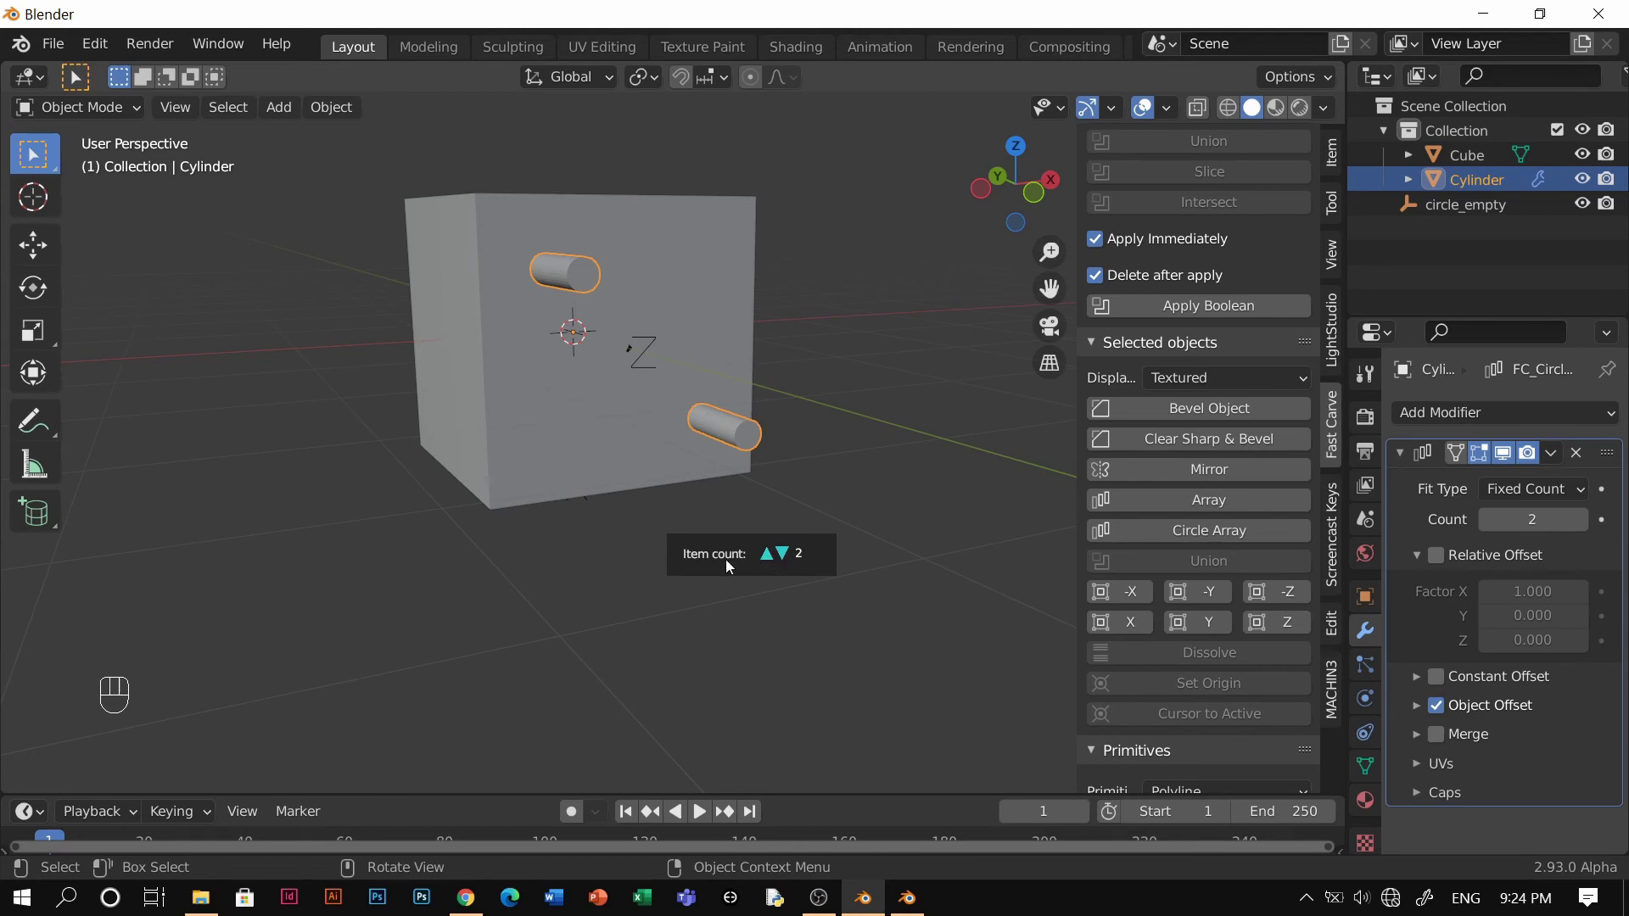
# Set the circle array's item count to 5 and hide the sidebar.
pyautogui.scroll(1, 767, 564)
pyautogui.scroll(-1, 769, 563)
pyautogui.scroll(2, 770, 562)
pyautogui.scroll(1, 773, 562)
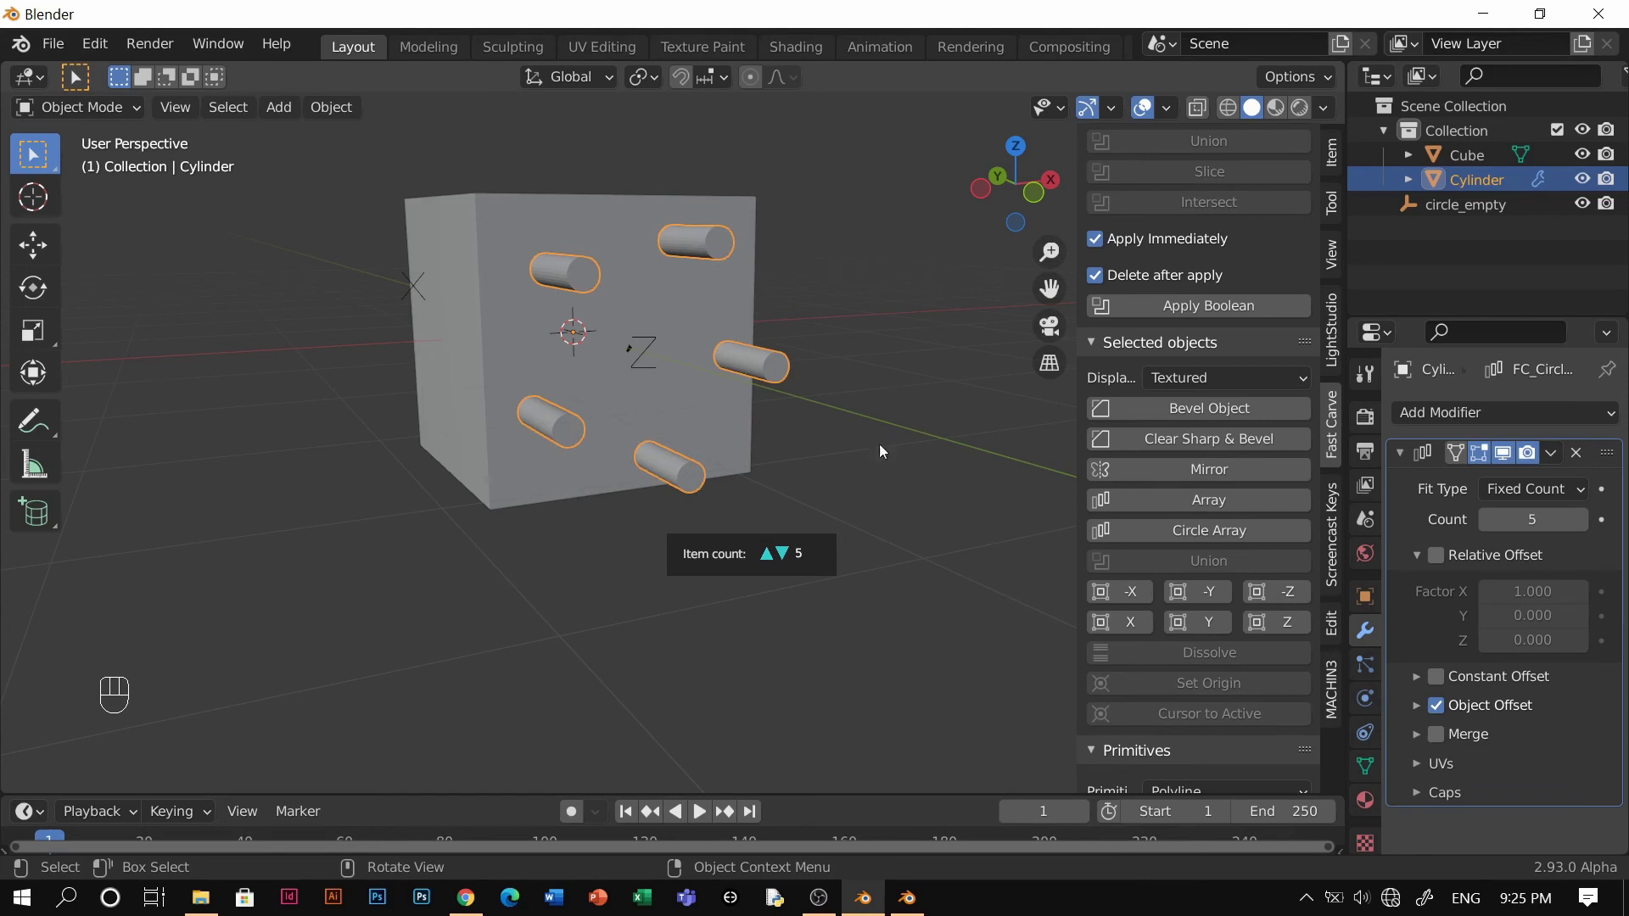
pyautogui.click(820, 362)
pyautogui.moveTo(798, 363); pyautogui.dragTo(562, 429, button='middle')
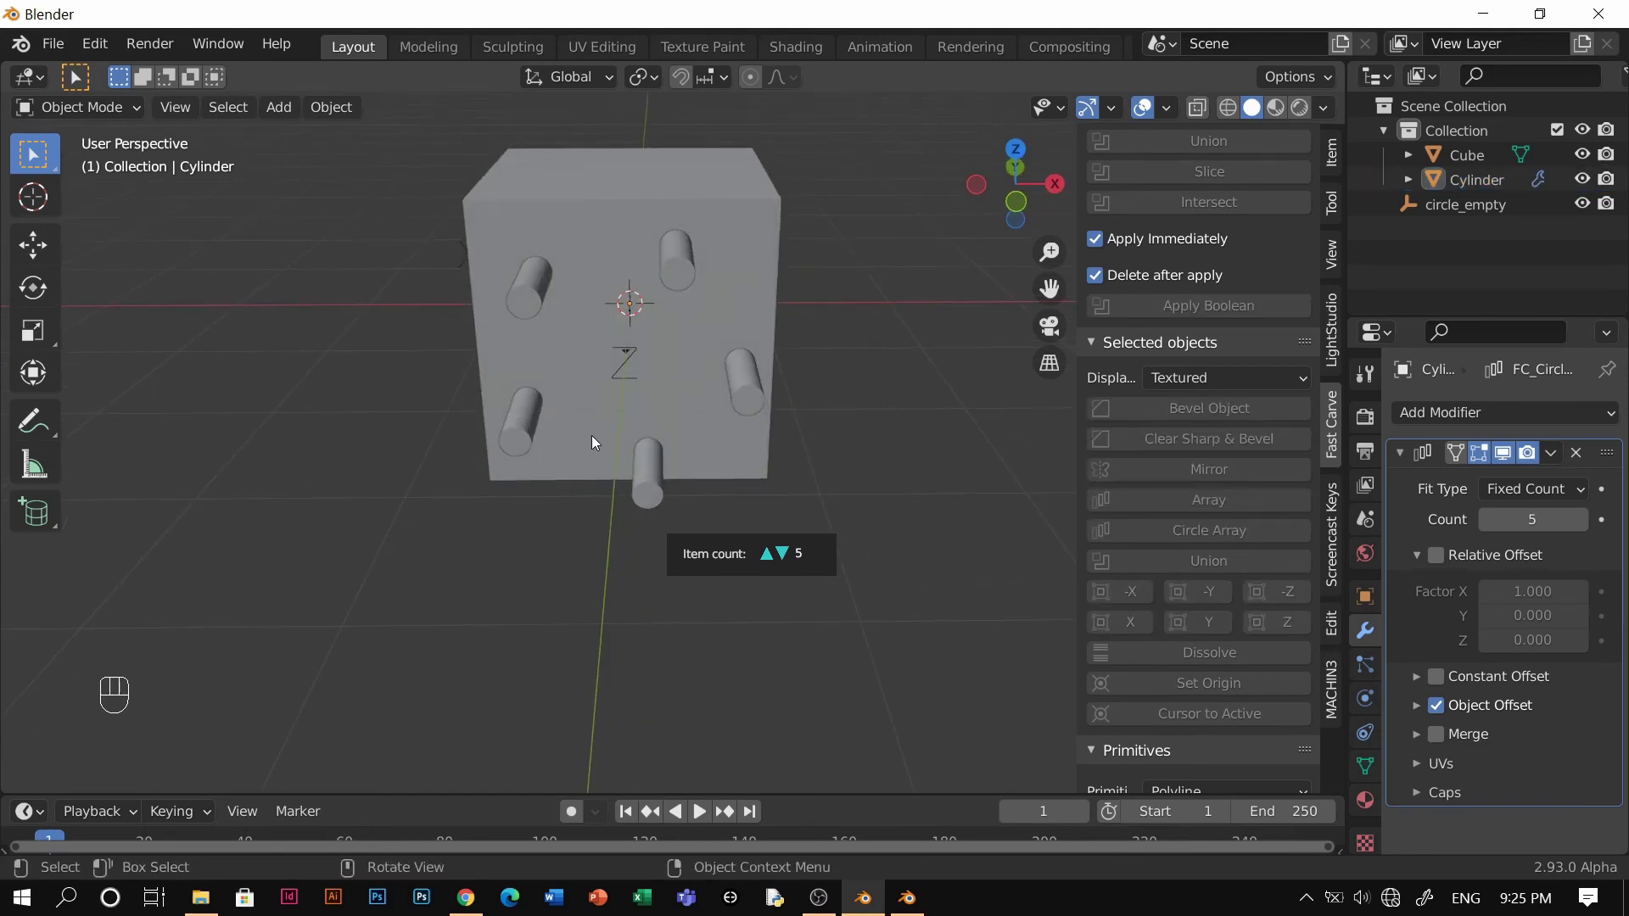
pyautogui.press('n')
# Try moving the circle array's empty and the source cylinder to test how the array follows.
pyautogui.moveTo(643, 392); pyautogui.dragTo(789, 330, button='middle')
pyautogui.click(659, 344)
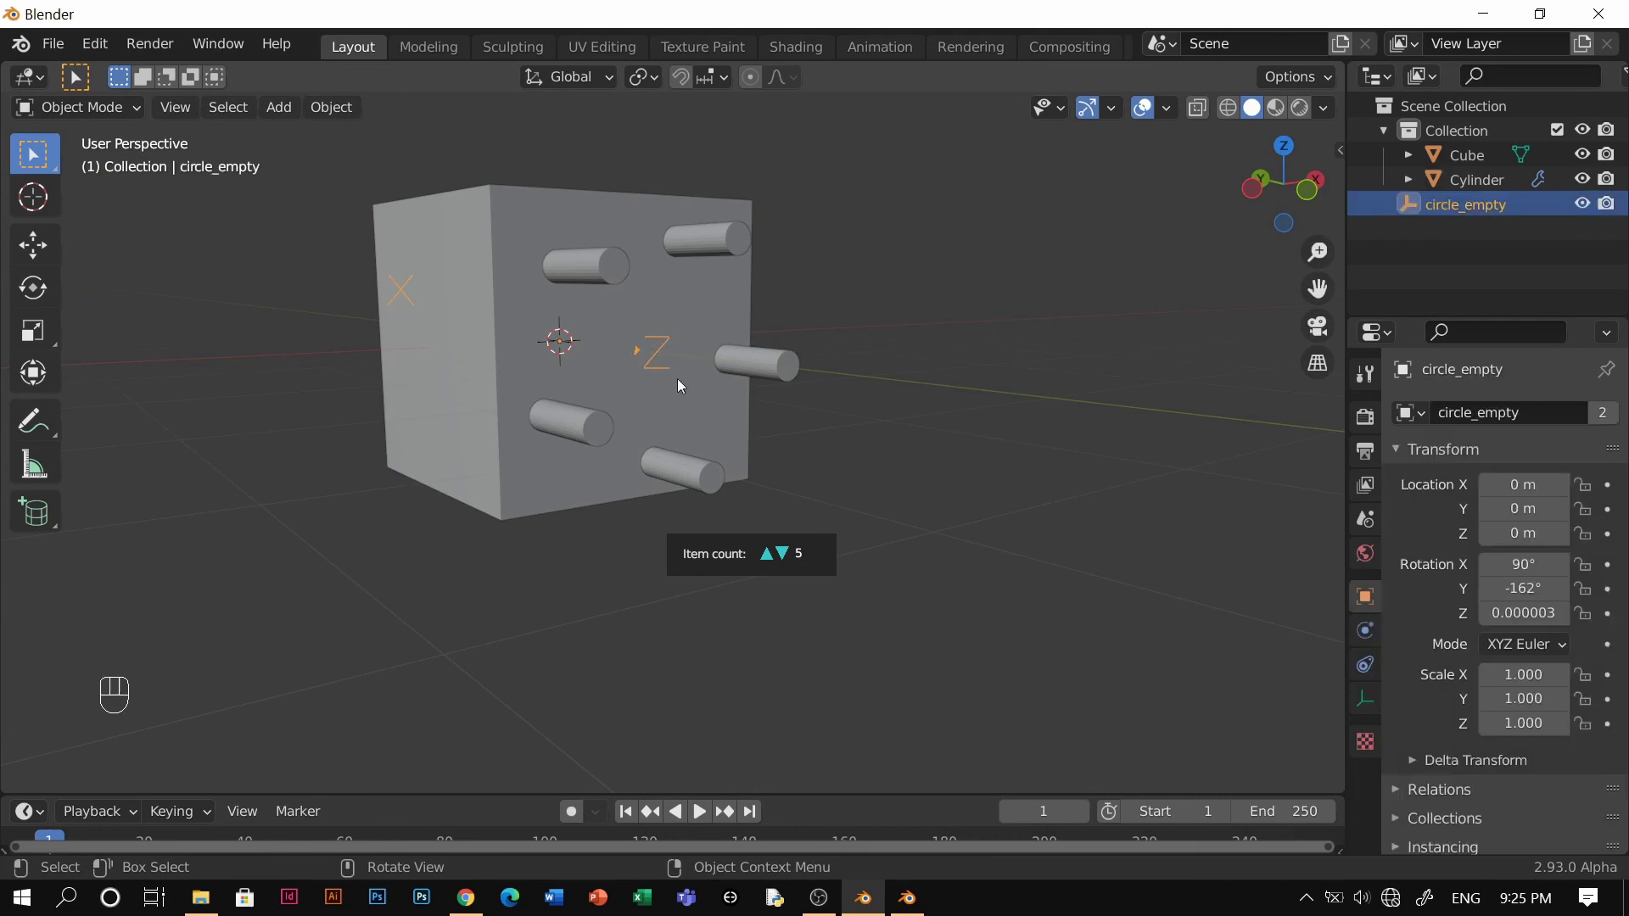
pyautogui.press('g')
pyautogui.rightClick(702, 392)
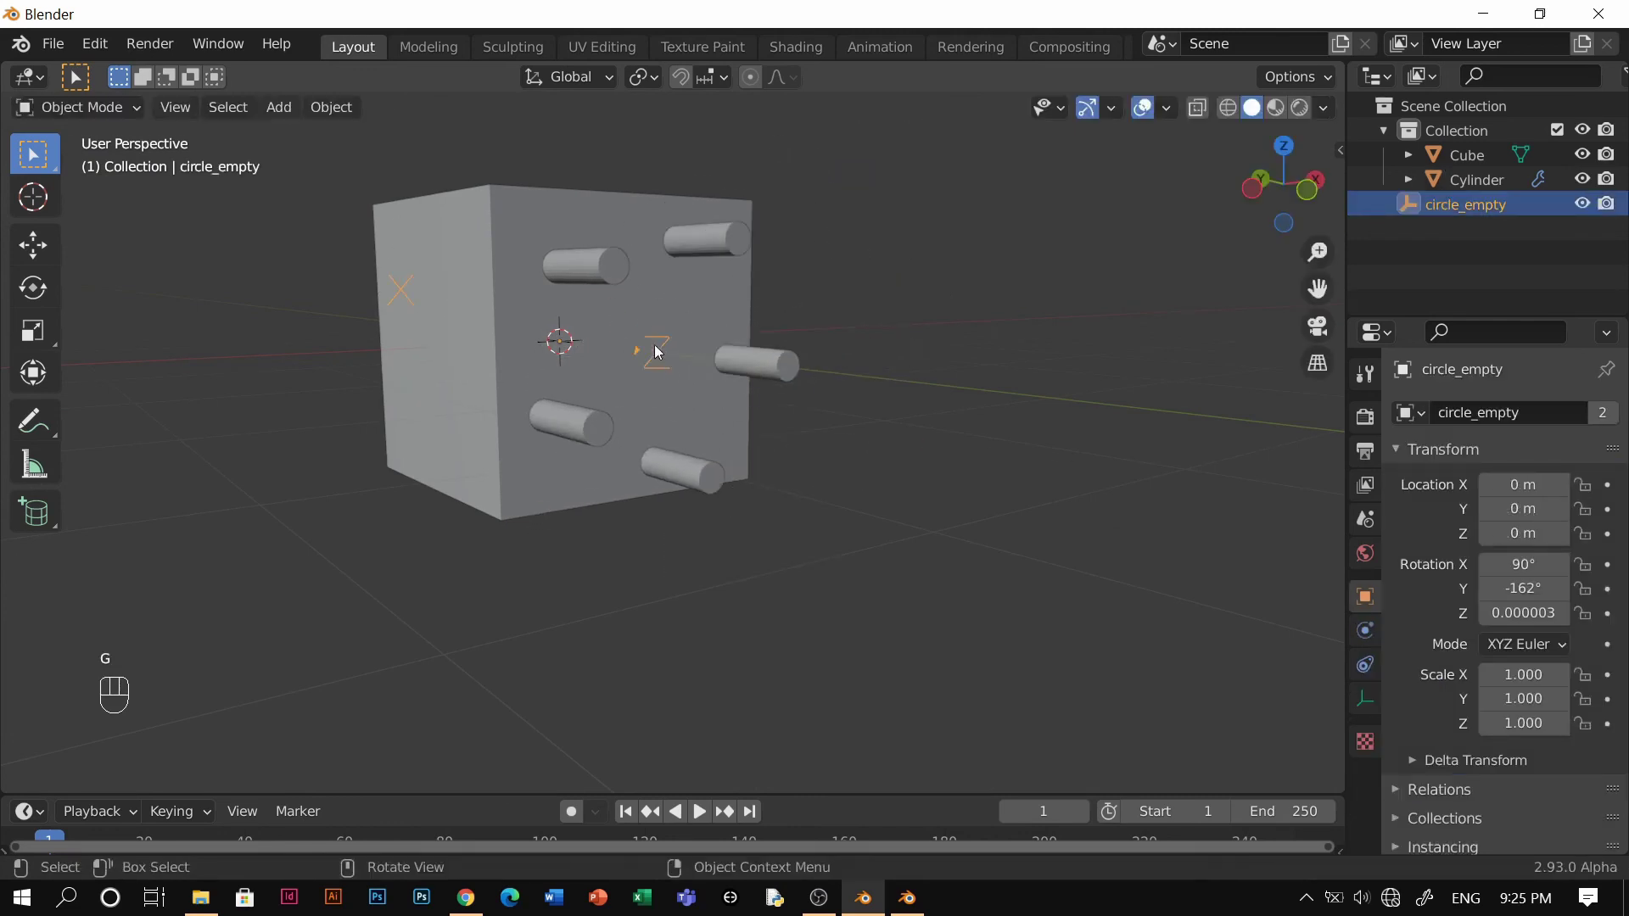
pyautogui.click(780, 360)
pyautogui.press('g')
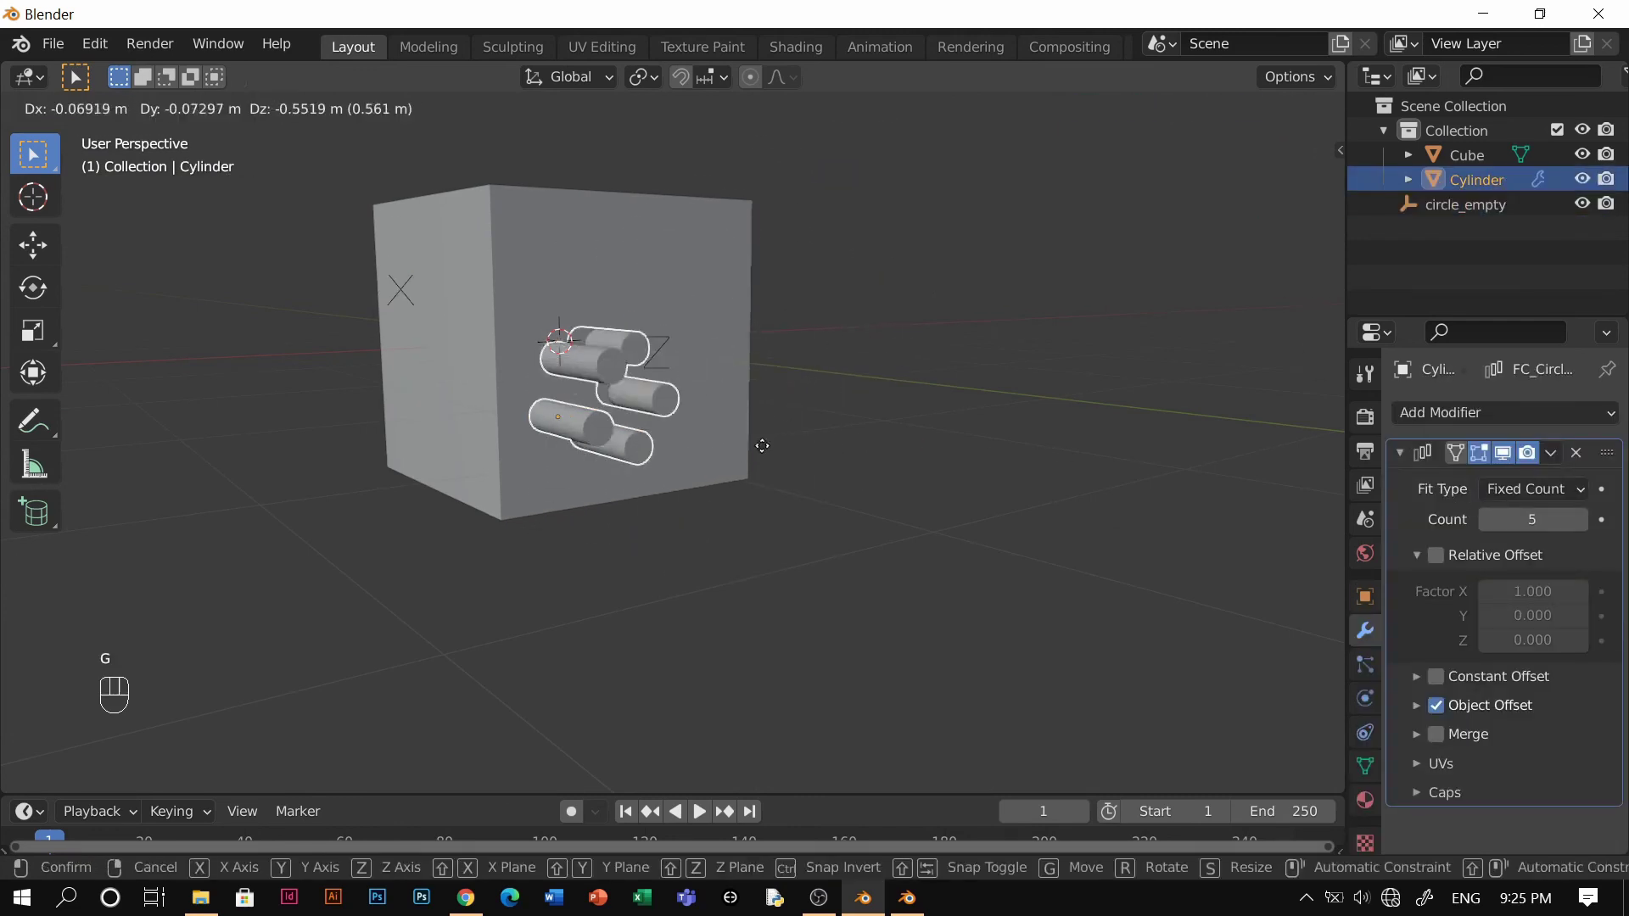
pyautogui.rightClick(663, 421)
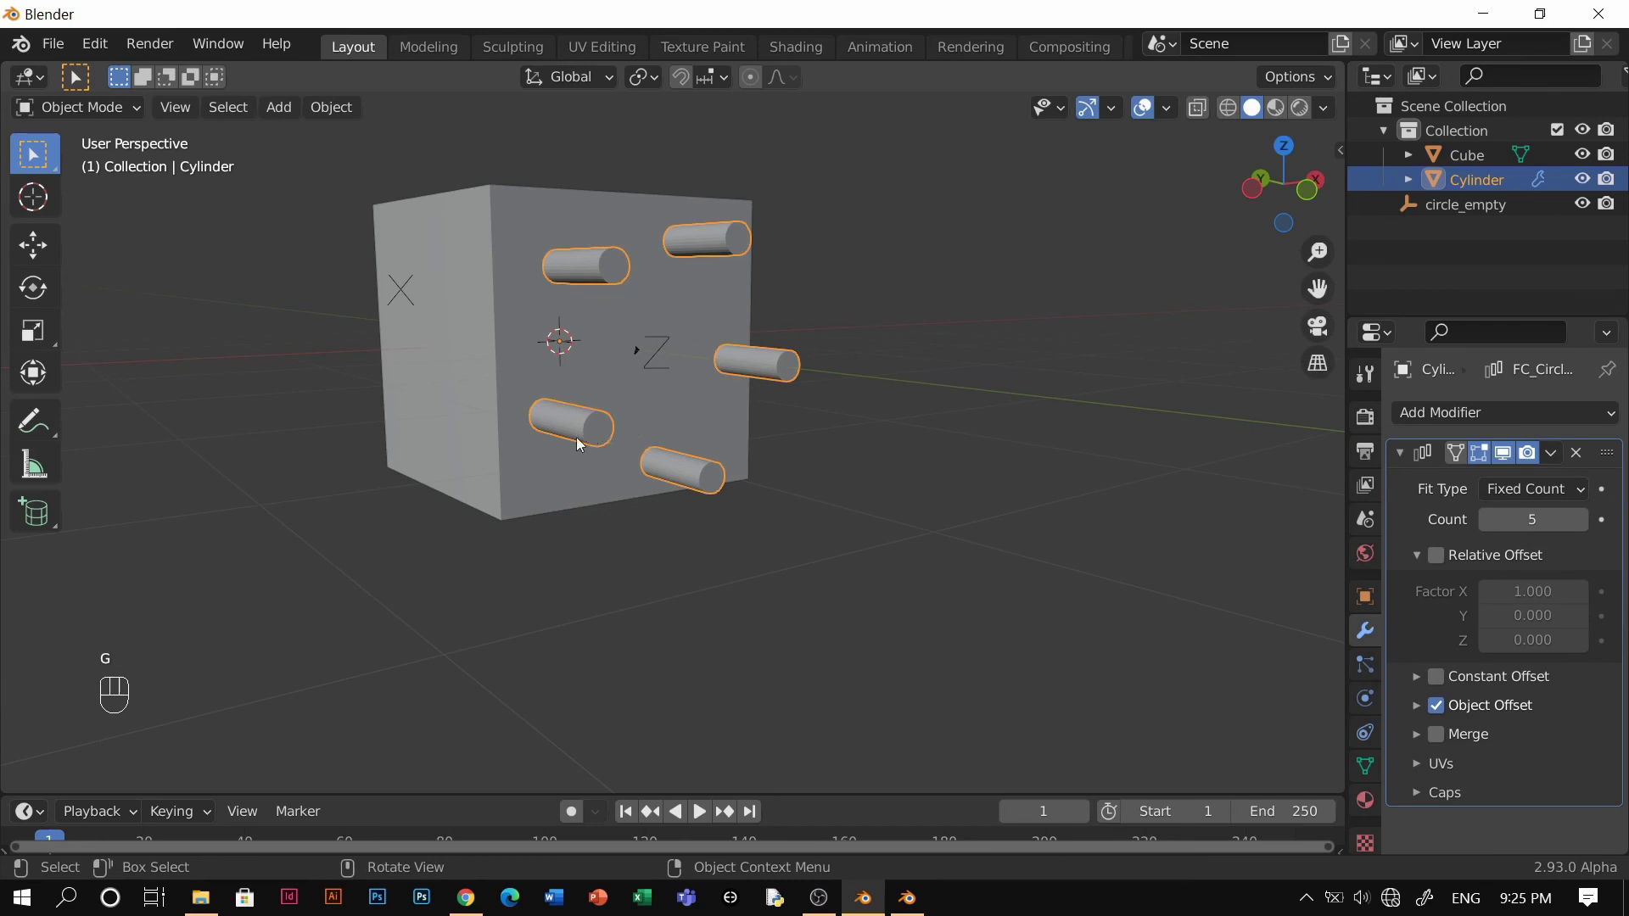
pyautogui.moveTo(639, 457); pyautogui.dragTo(673, 509, button='middle')
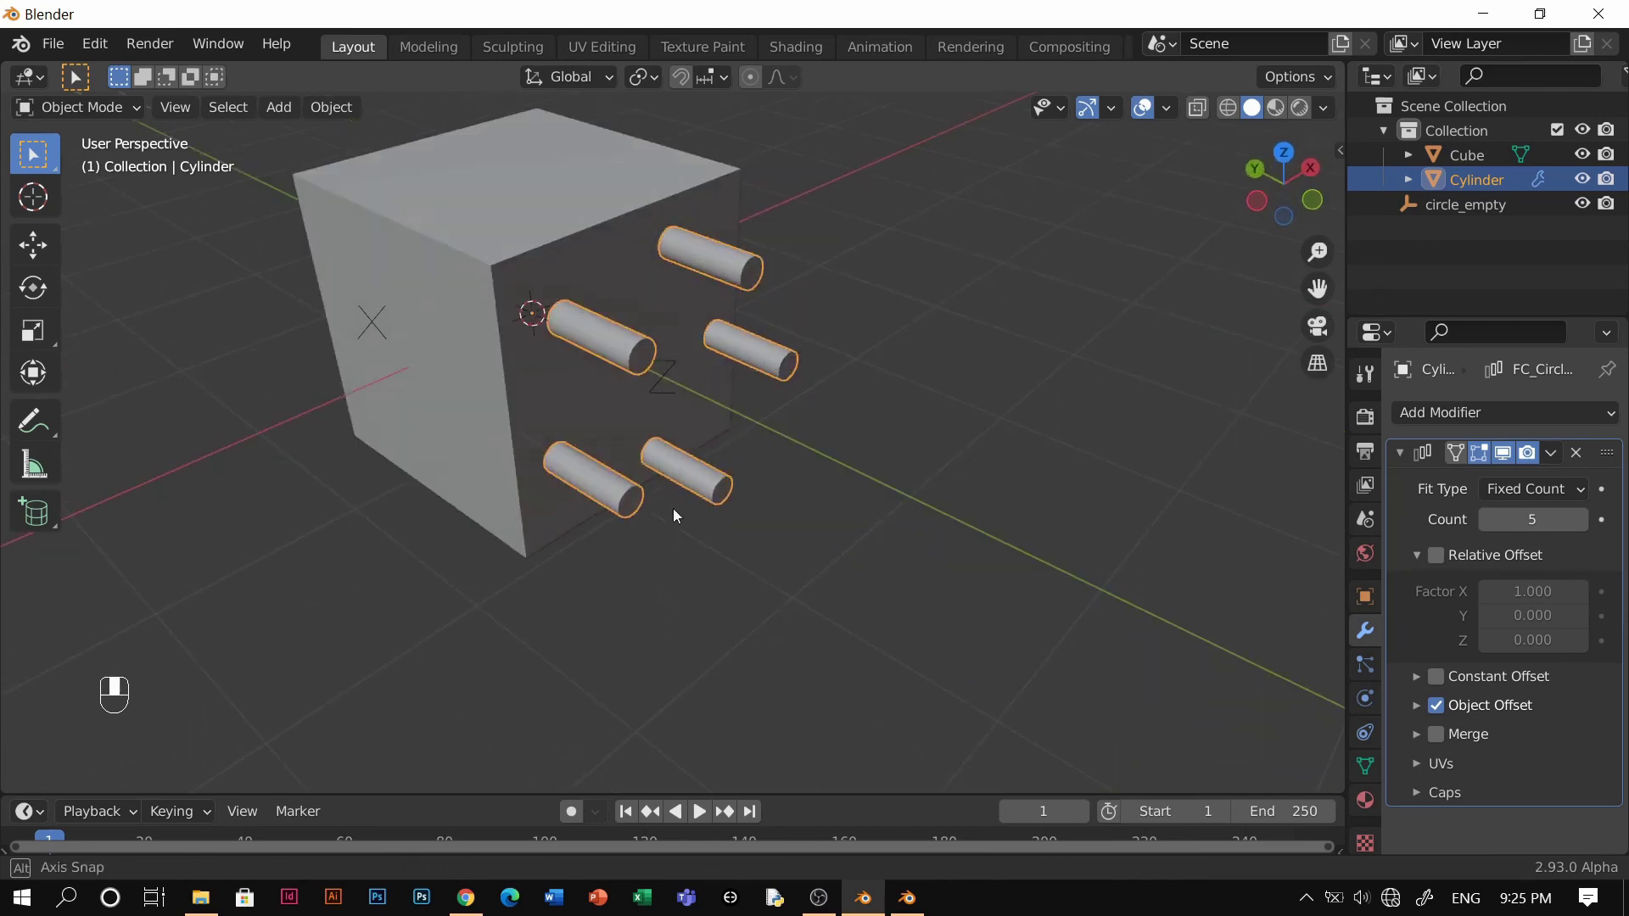
pyautogui.press('g')
pyautogui.rightClick(774, 469)
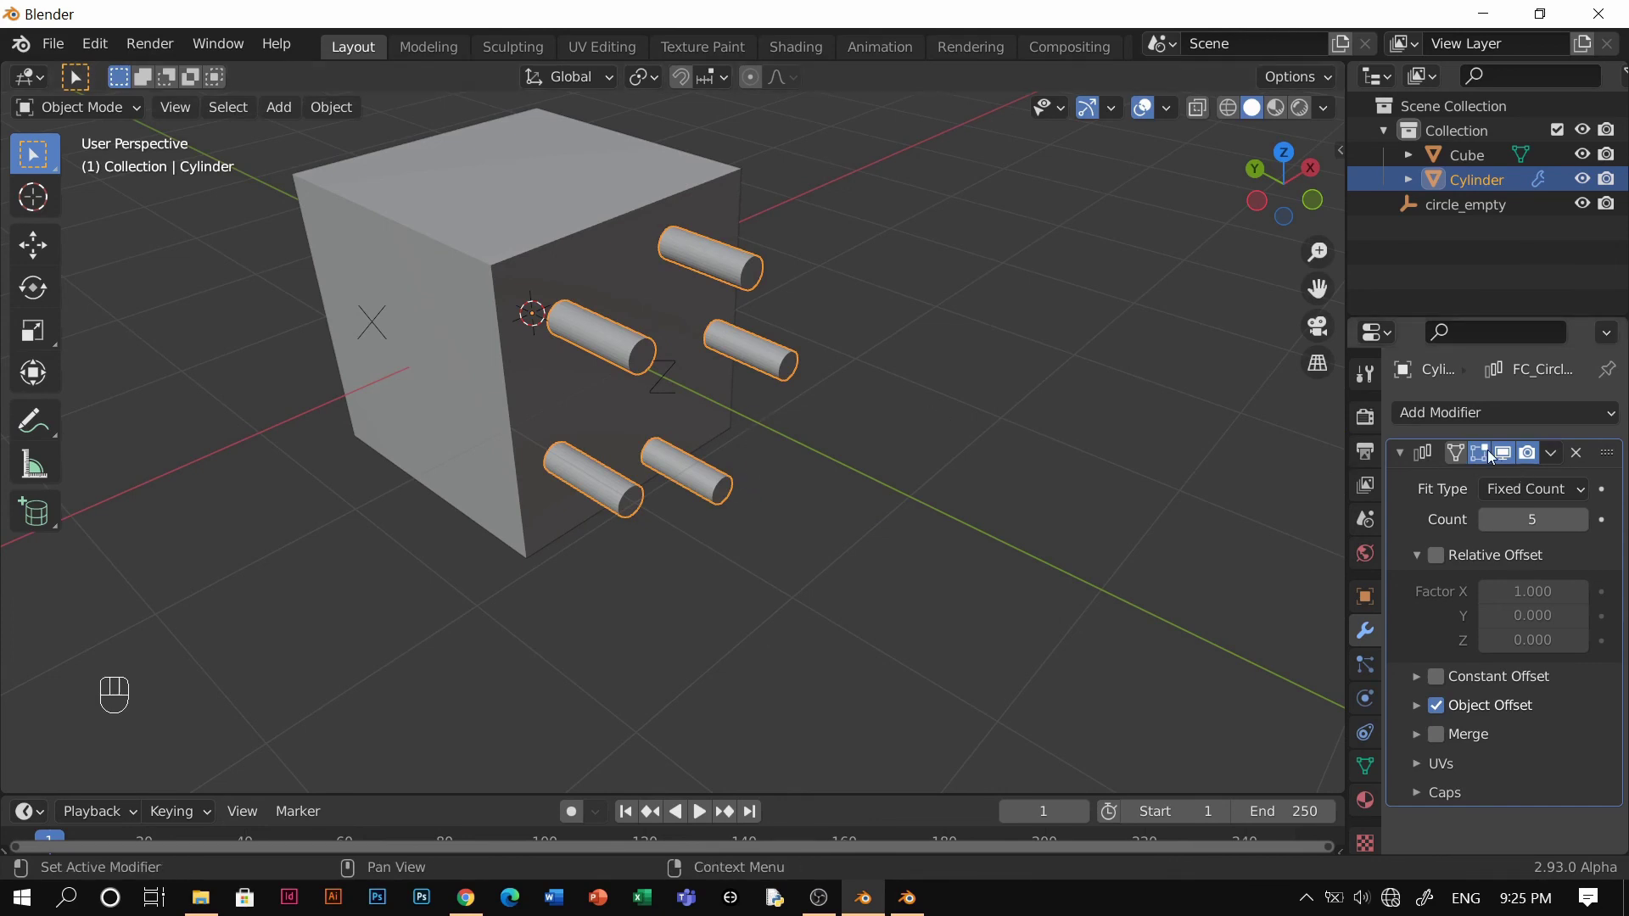
# Apply the circle array modifier on the cylinder and deselect it.
pyautogui.hotkey('ctrl', 'a')
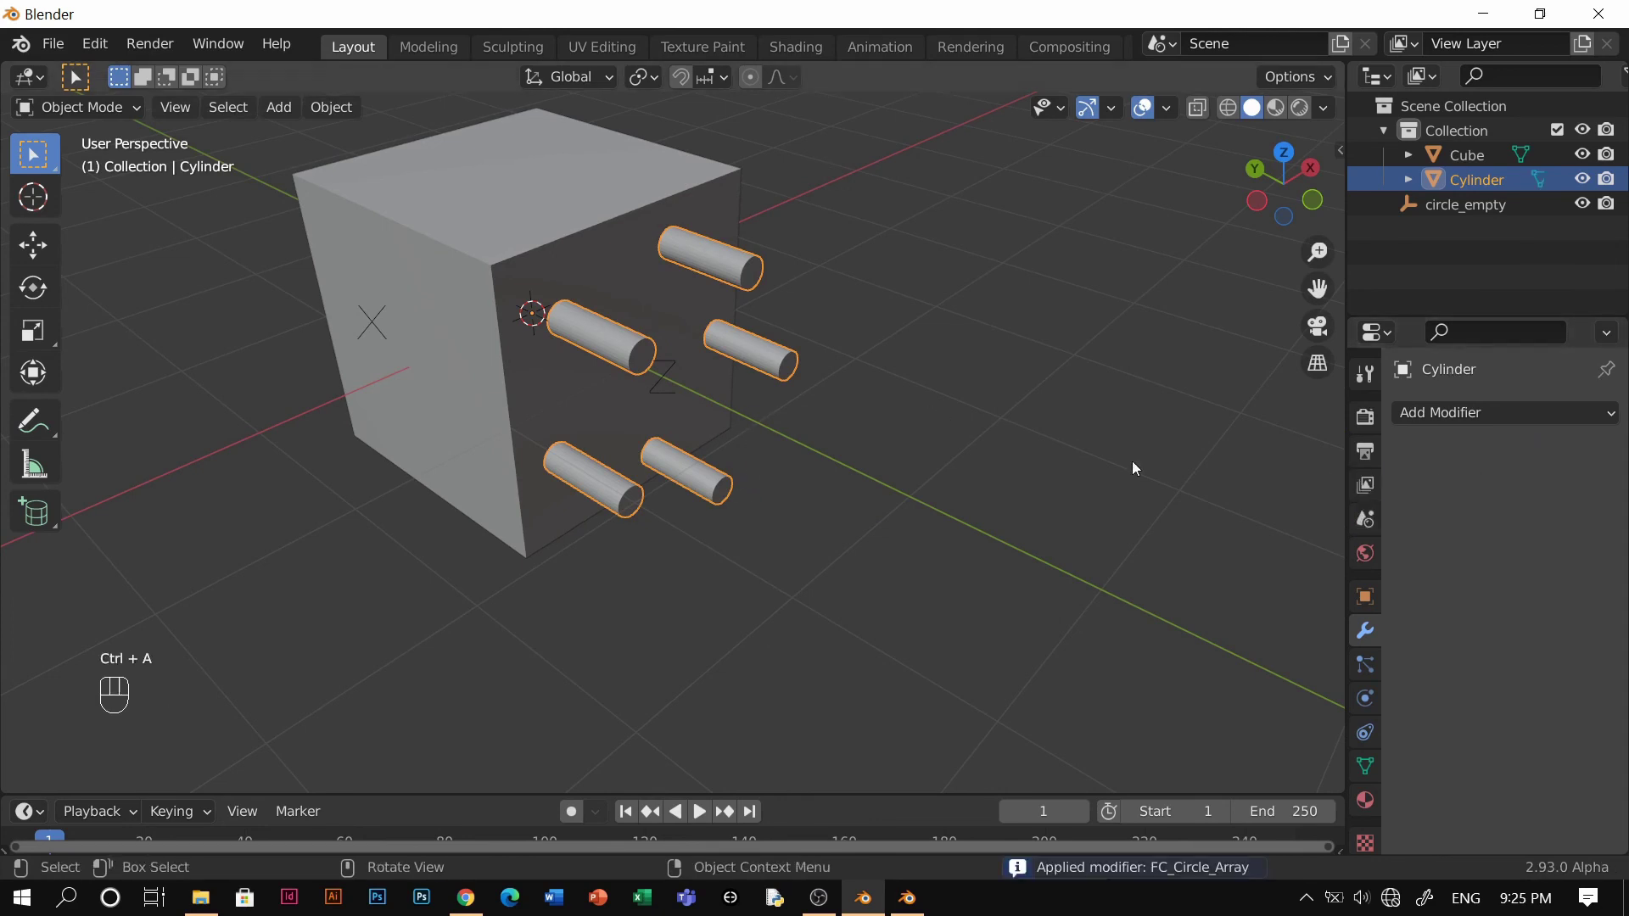
pyautogui.press('g')
pyautogui.rightClick(802, 442)
pyautogui.click(780, 430)
# Draw a second small cylinder upright on the cube's top face near the corner and return to the select tool.
pyautogui.moveTo(700, 409)
pyautogui.mouseDown(button='middle')
pyautogui.moveTo(665, 366)
pyautogui.moveTo(775, 534)
pyautogui.moveTo(690, 419)
pyautogui.mouseUp(button='middle')
pyautogui.scroll(2, 708, 465)
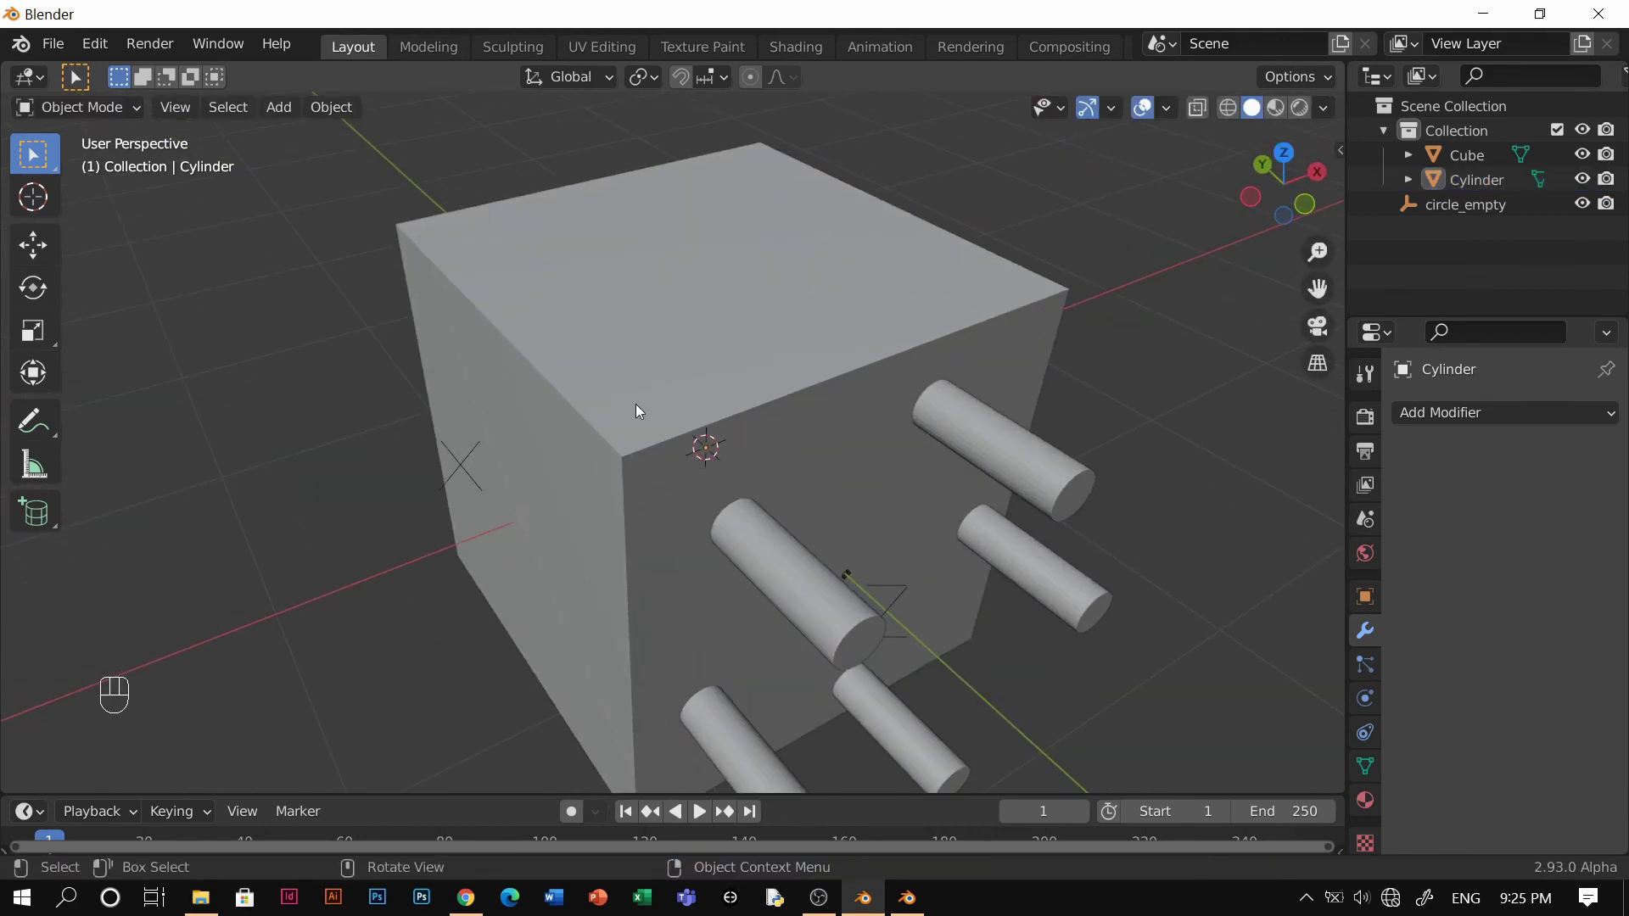
pyautogui.click(51, 521)
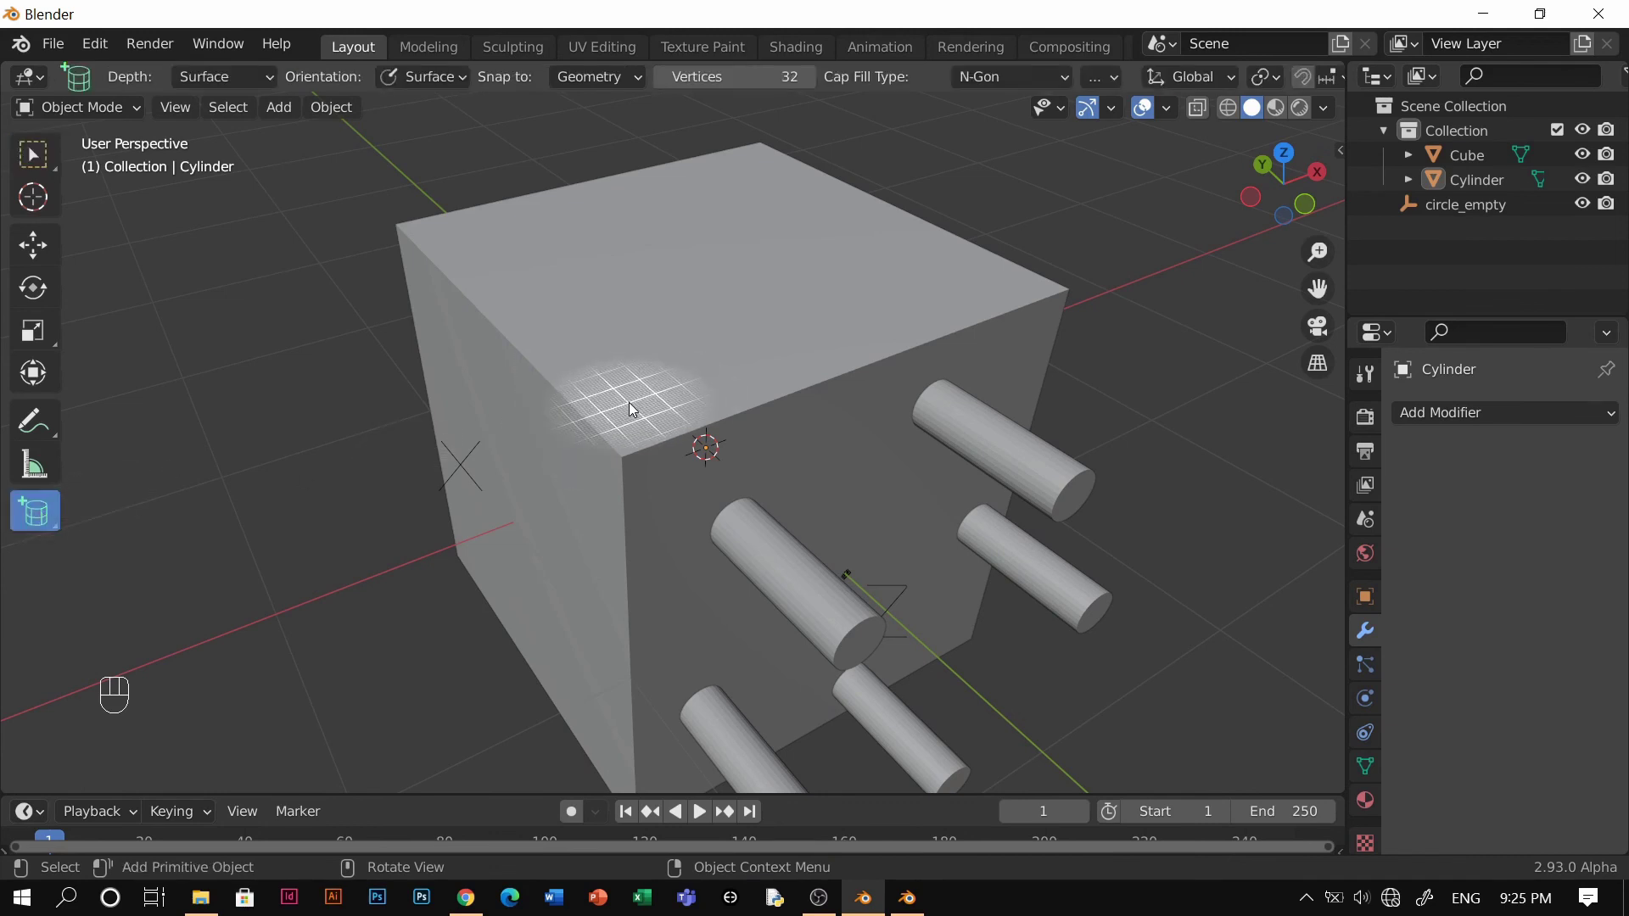
pyautogui.moveTo(629, 402); pyautogui.dragTo(675, 413)
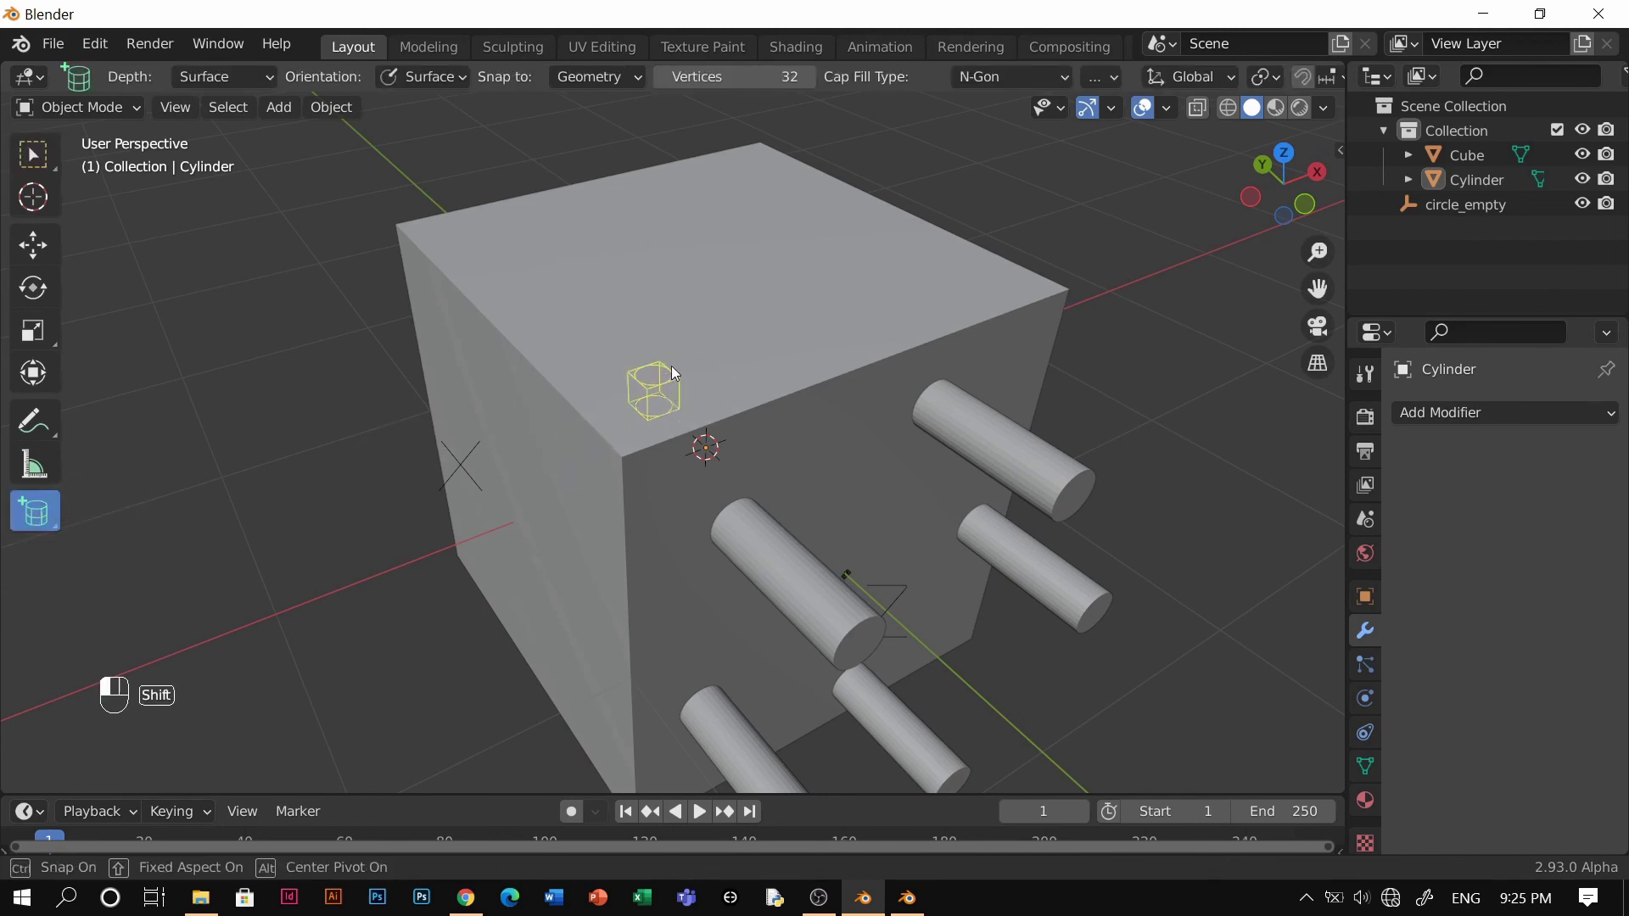
pyautogui.click(668, 363)
pyautogui.moveTo(669, 363); pyautogui.dragTo(715, 373, button='middle')
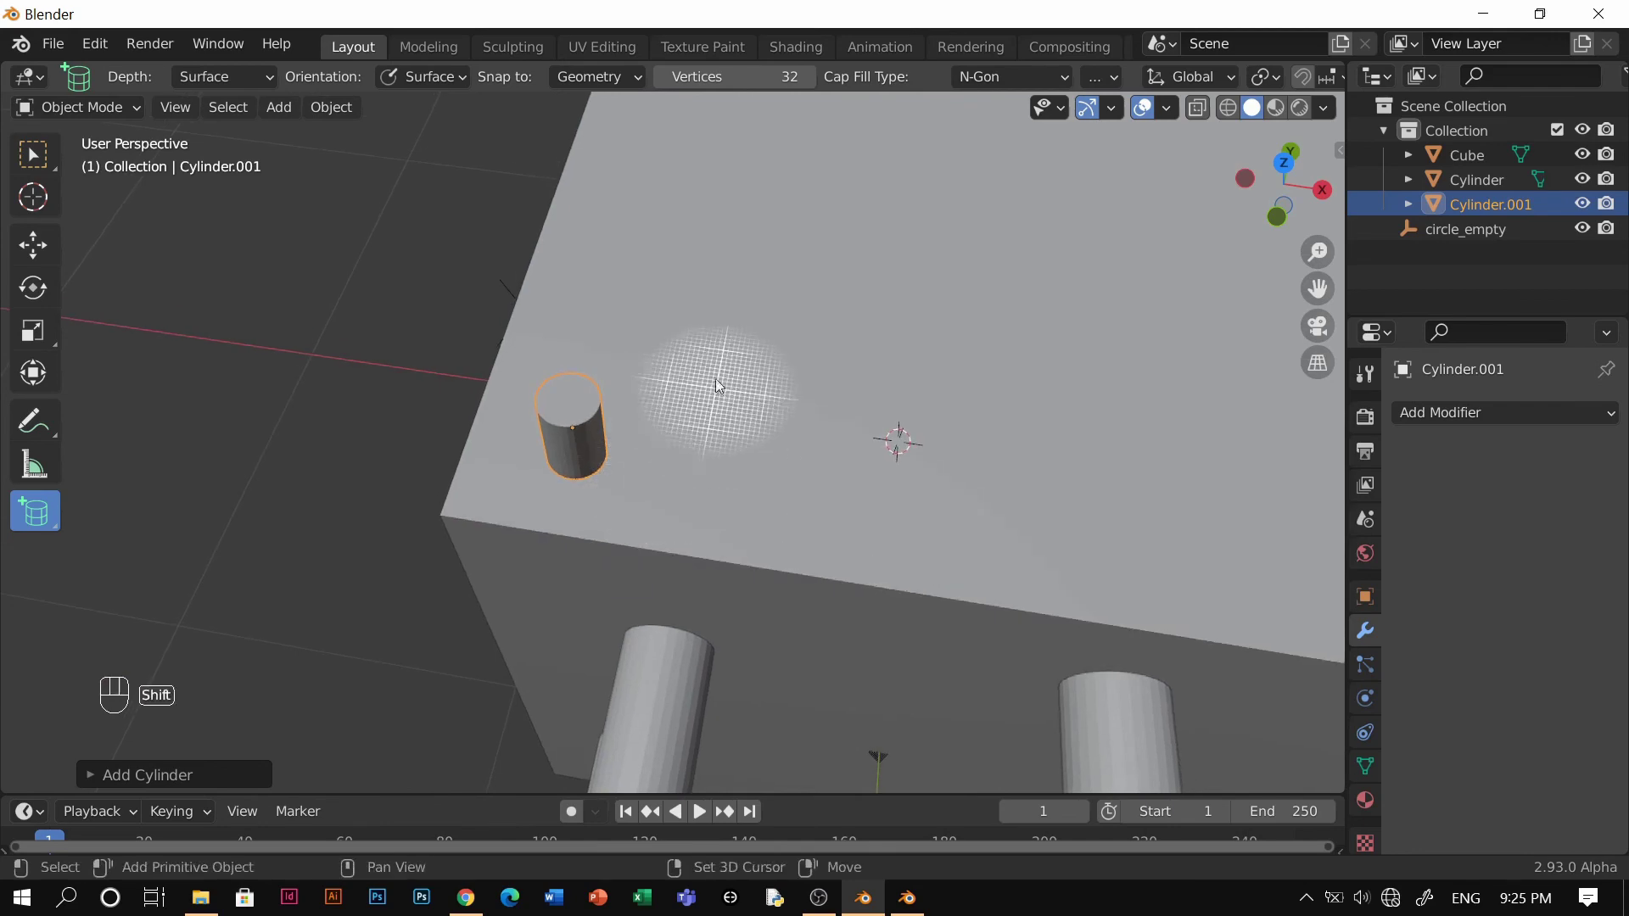
pyautogui.moveTo(833, 503); pyautogui.dragTo(516, 426, button='middle')
pyautogui.press('w')
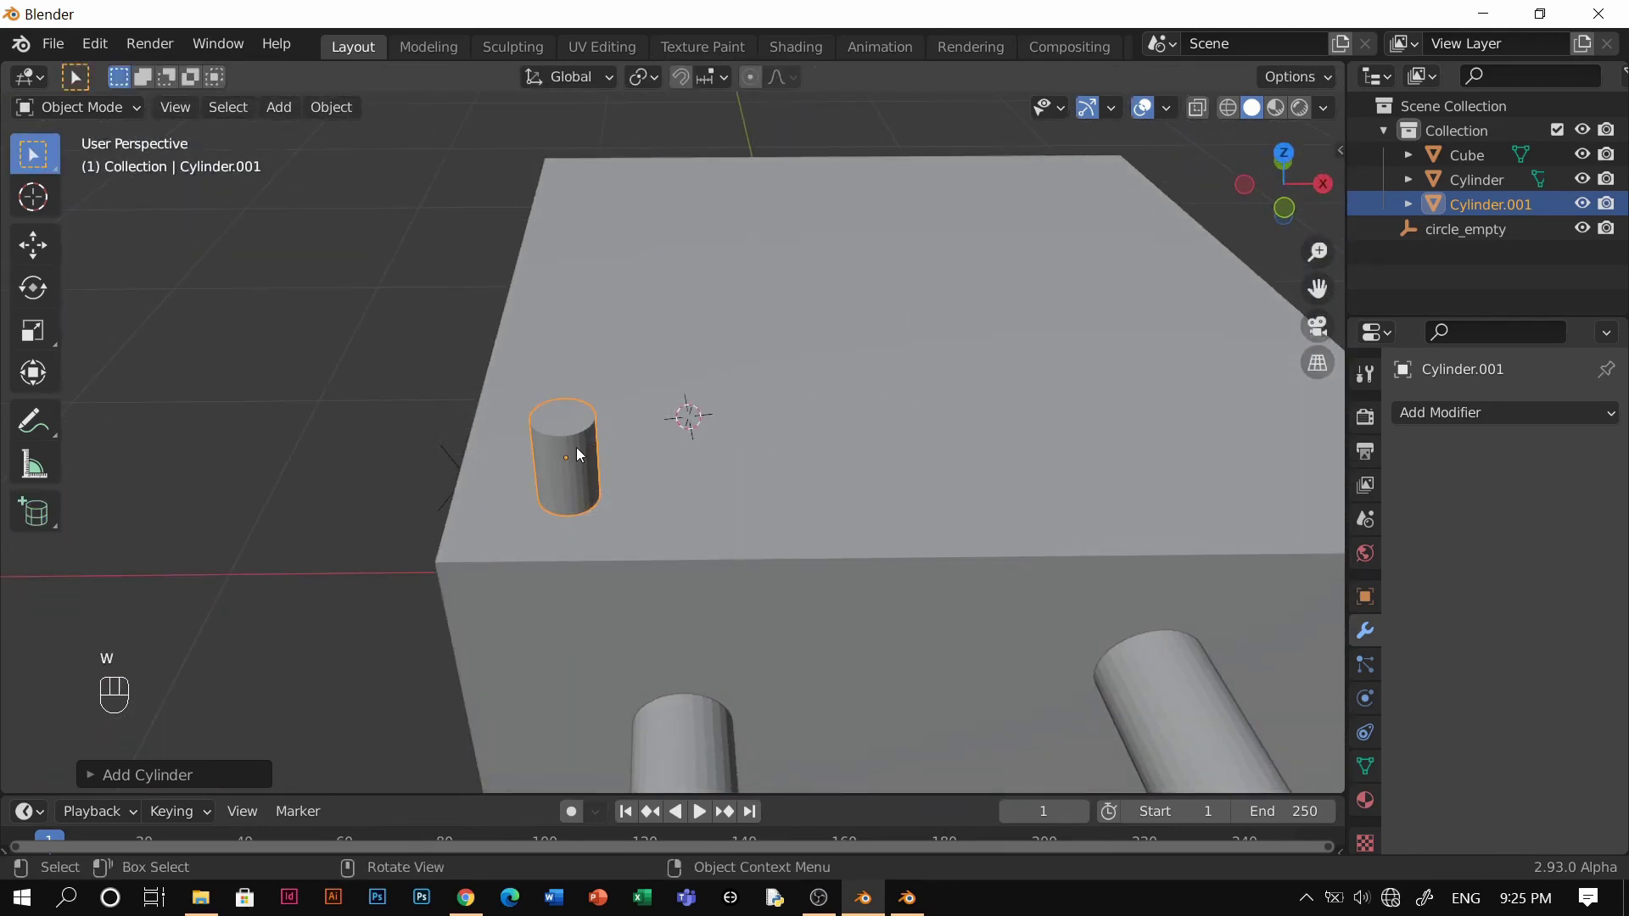
# Create a Fast Carve Circle Array with 5 items from the cylinder on the cube's top face.
pyautogui.press('n')
pyautogui.scroll(2, 483, 447)
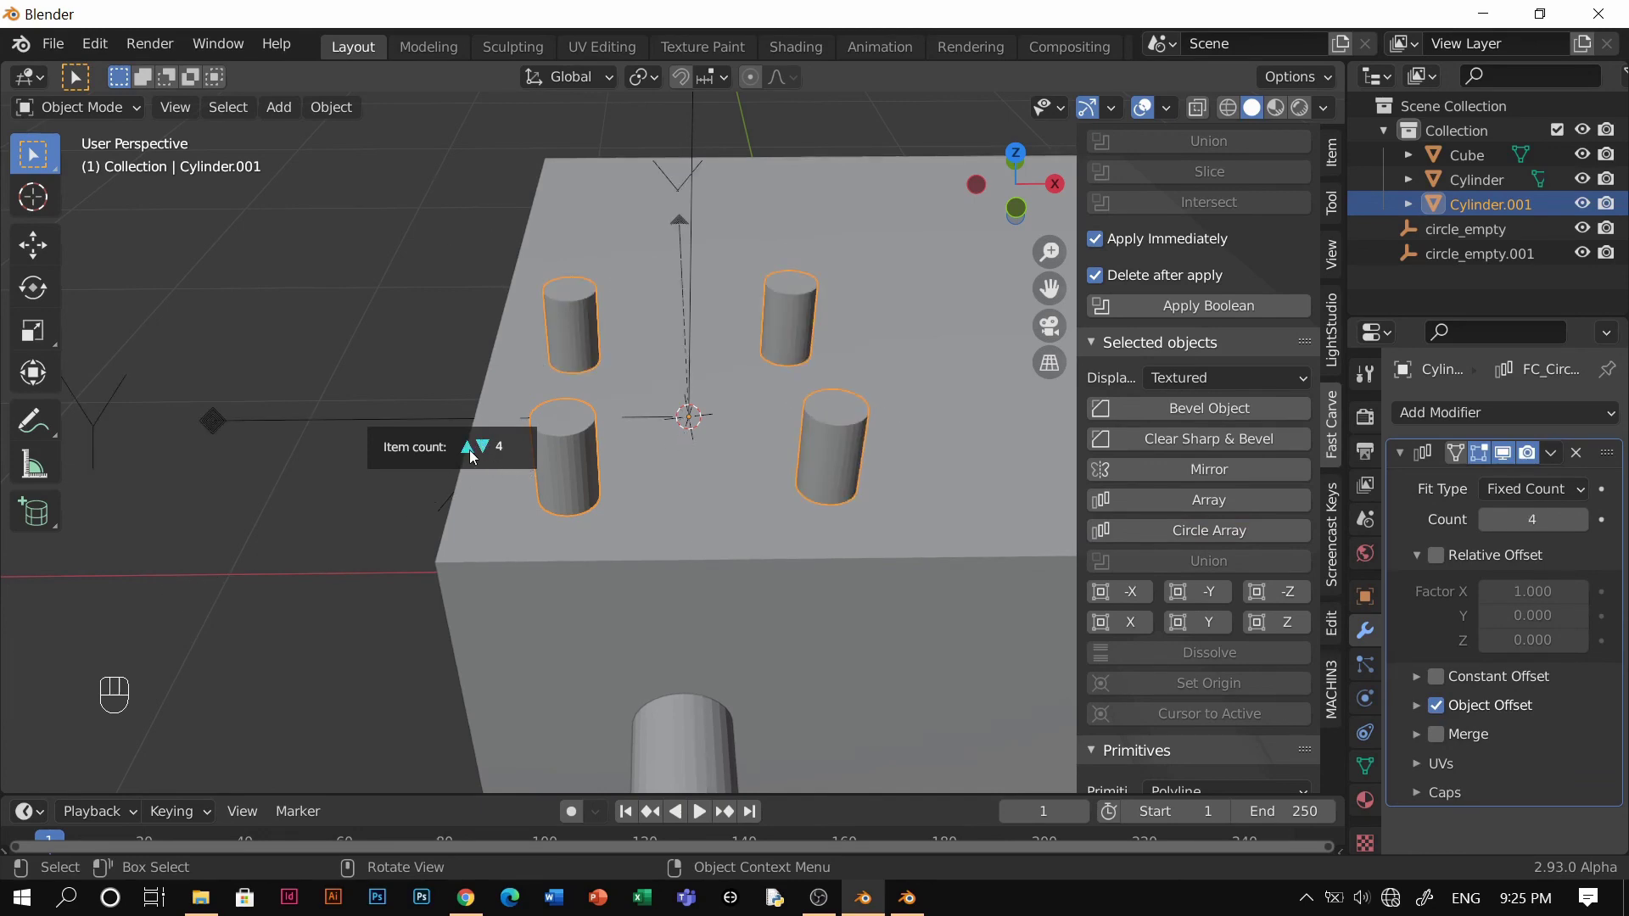
pyautogui.scroll(1, 472, 455)
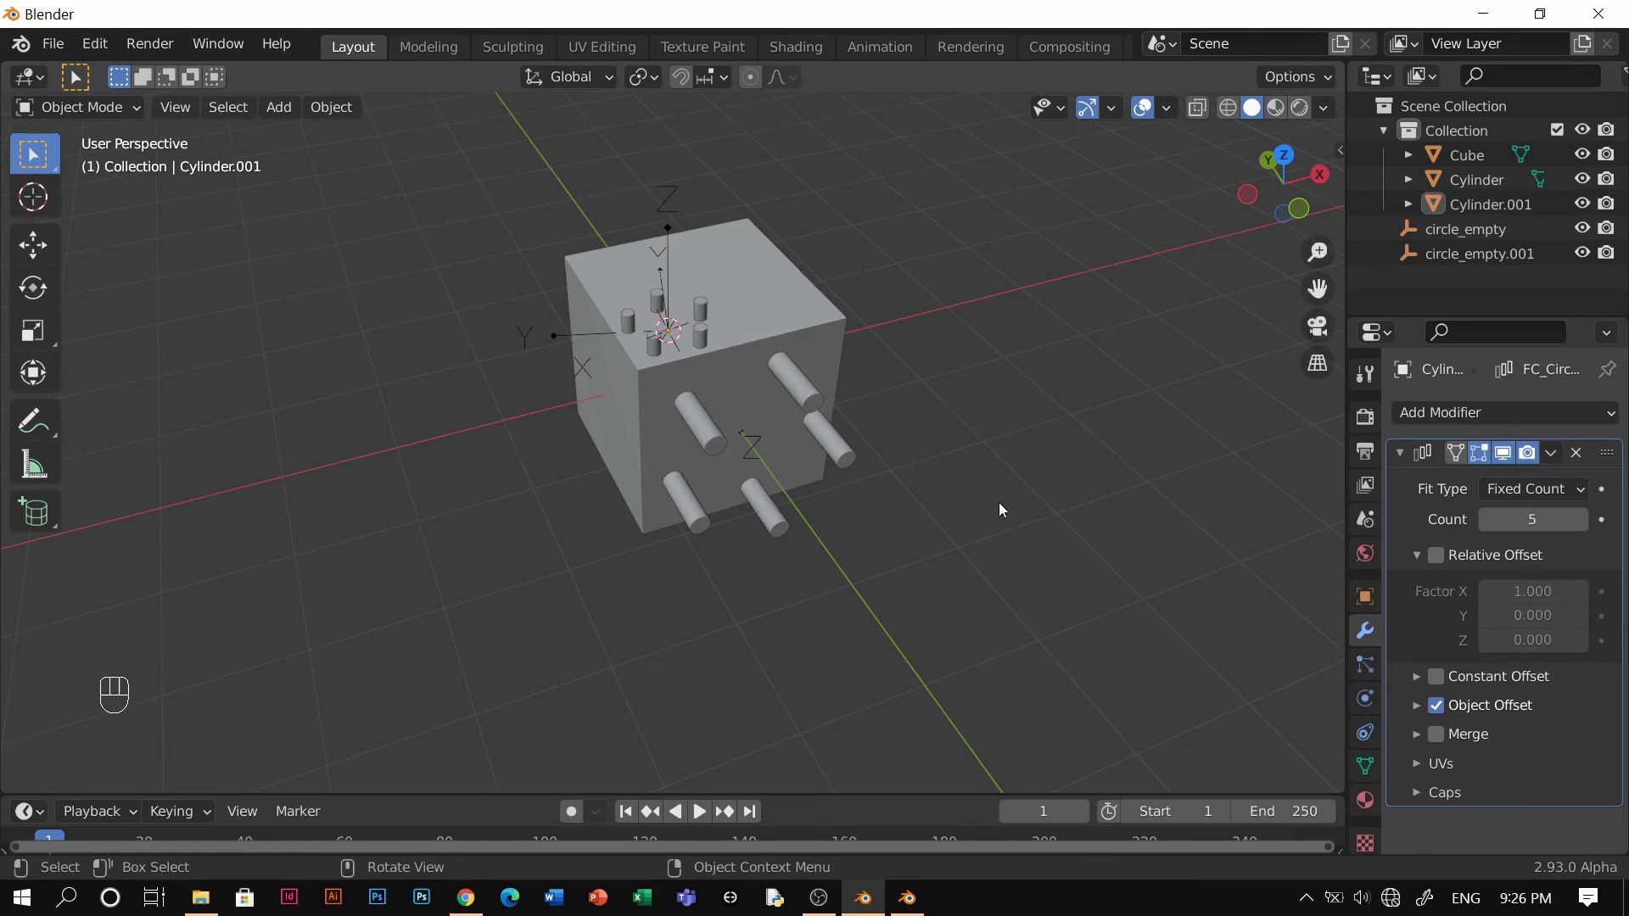
# Review the Fast Carve add-on's Booleans, Selected objects and Primitives tools in the sidebar.
pyautogui.press('n')
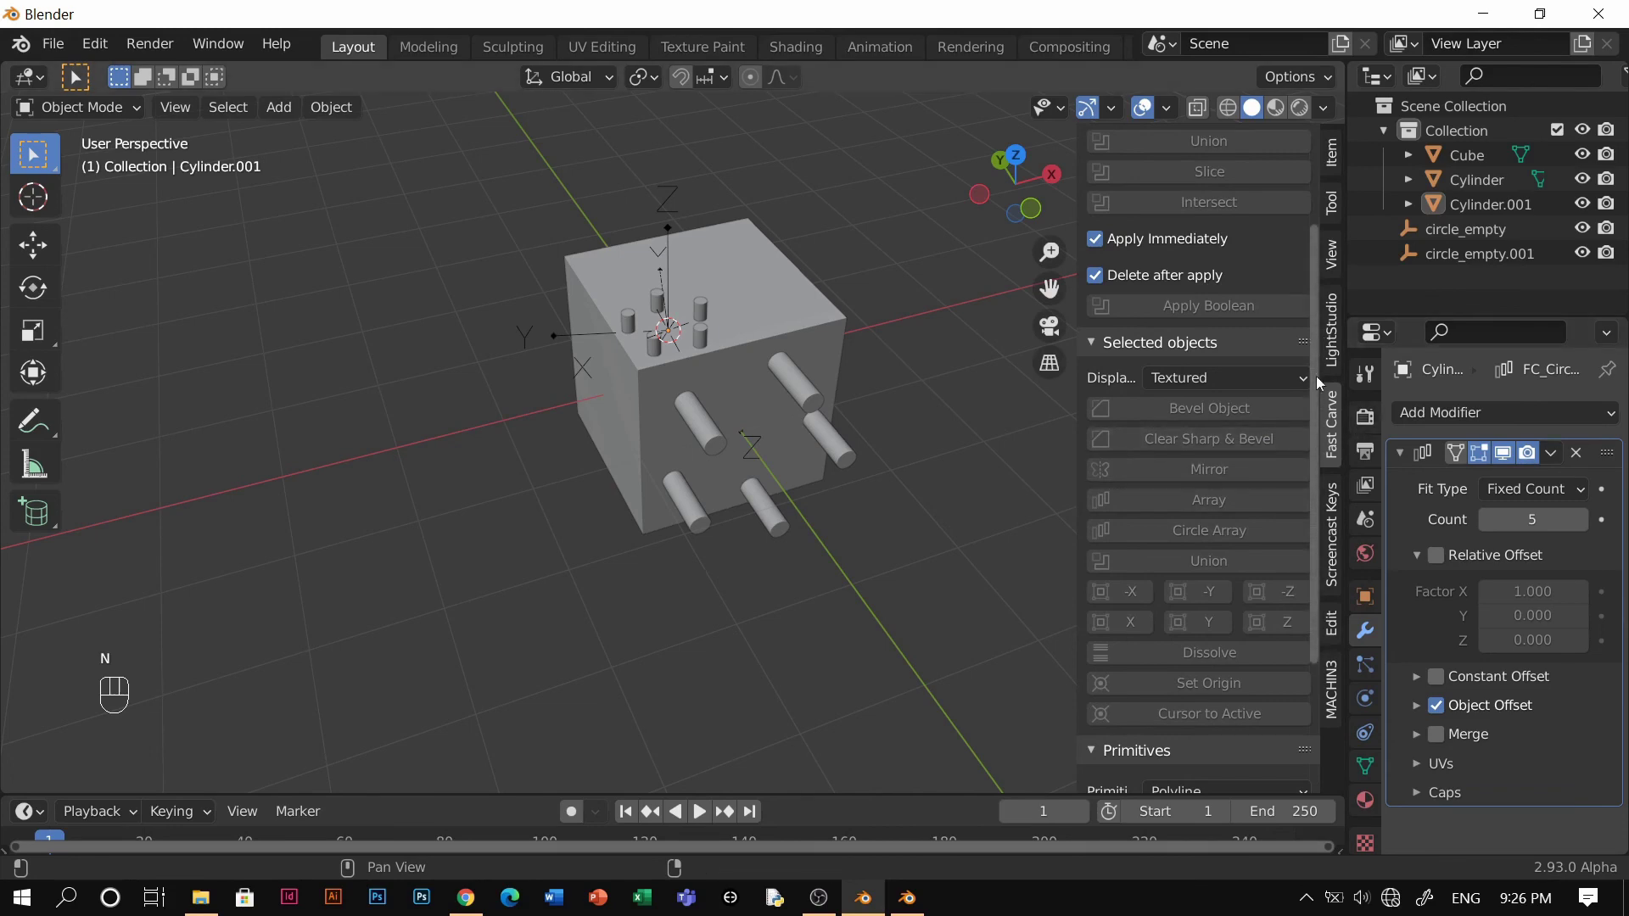
pyautogui.scroll(-4, 1188, 457)
pyautogui.scroll(-1, 1228, 501)
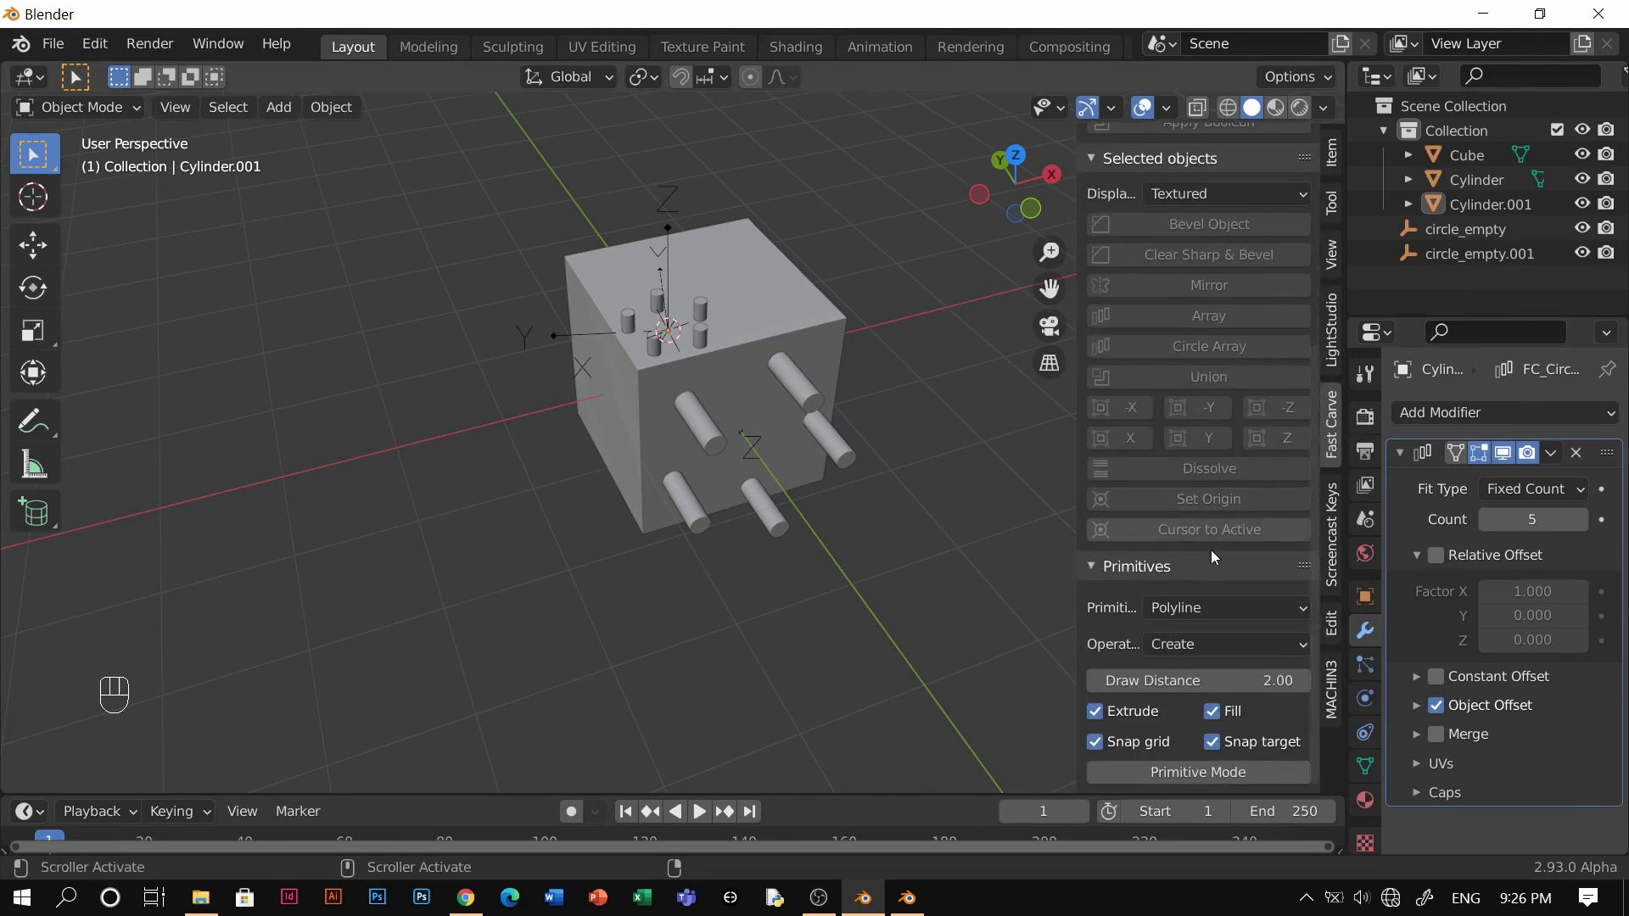
pyautogui.scroll(8, 1140, 592)
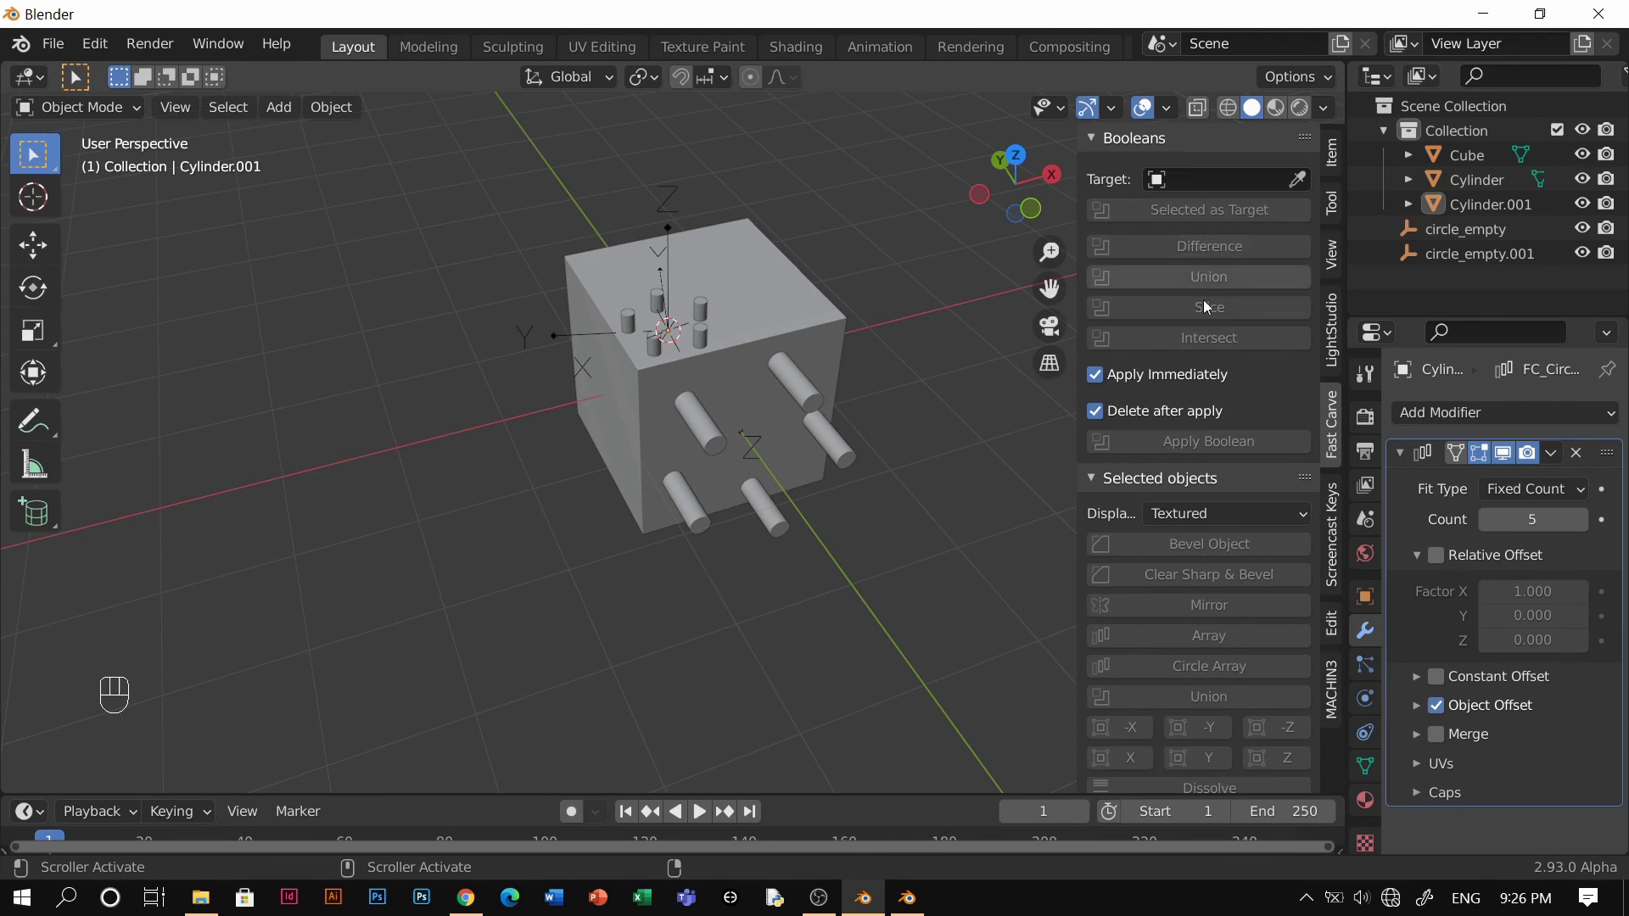
pyautogui.scroll(-3, 1169, 396)
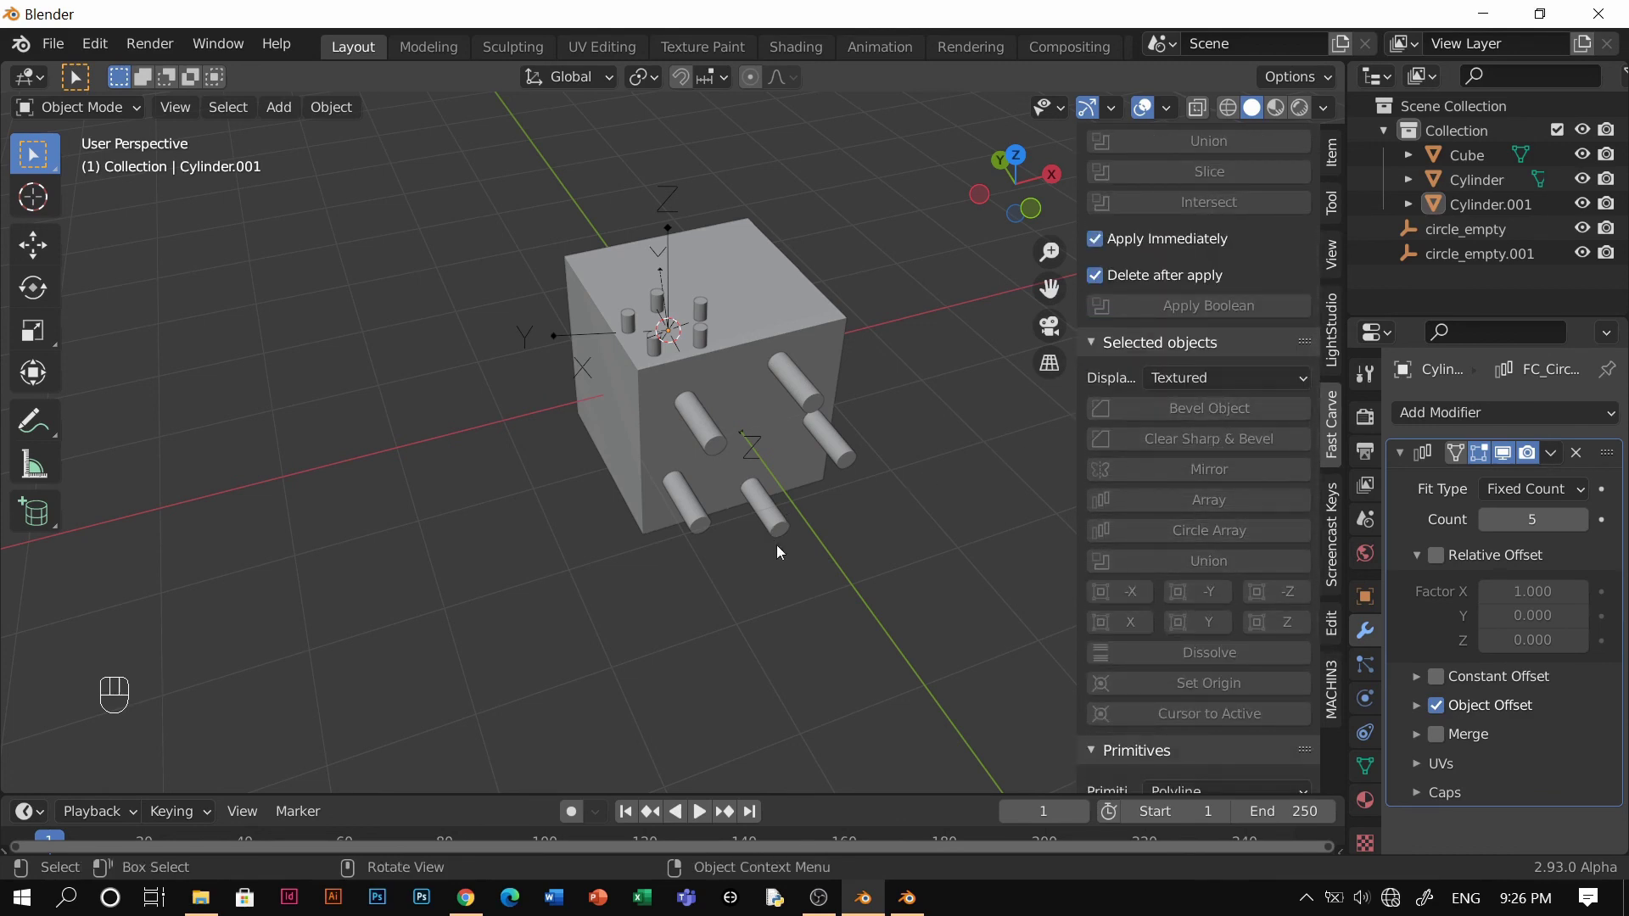
pyautogui.press('n')
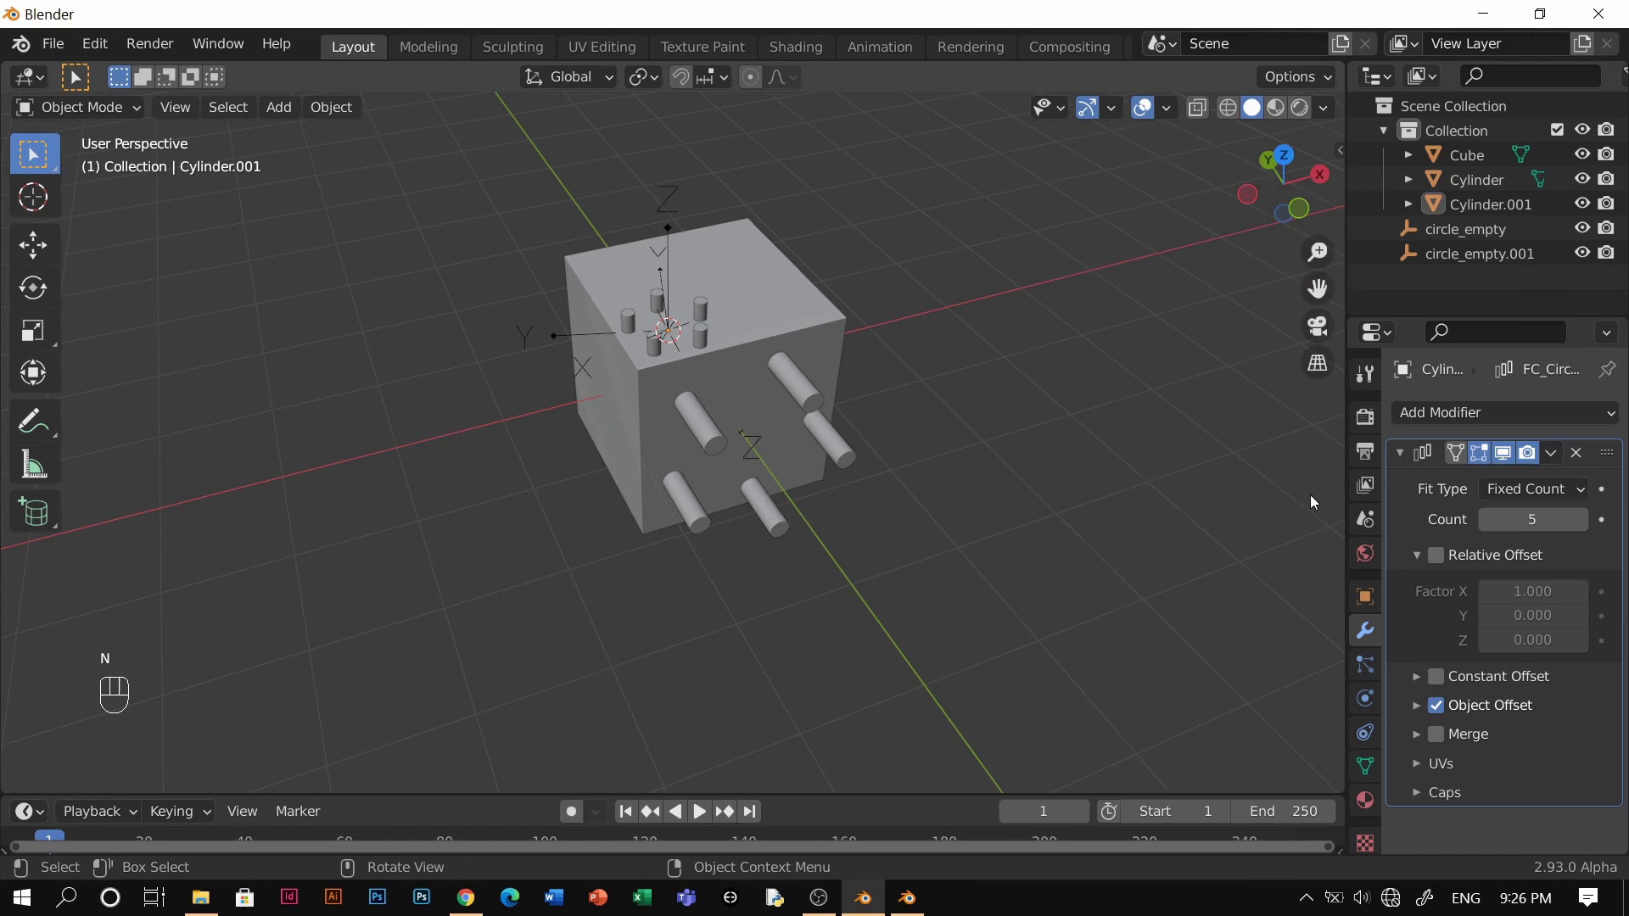
pyautogui.click(755, 380)
pyautogui.click(818, 898)
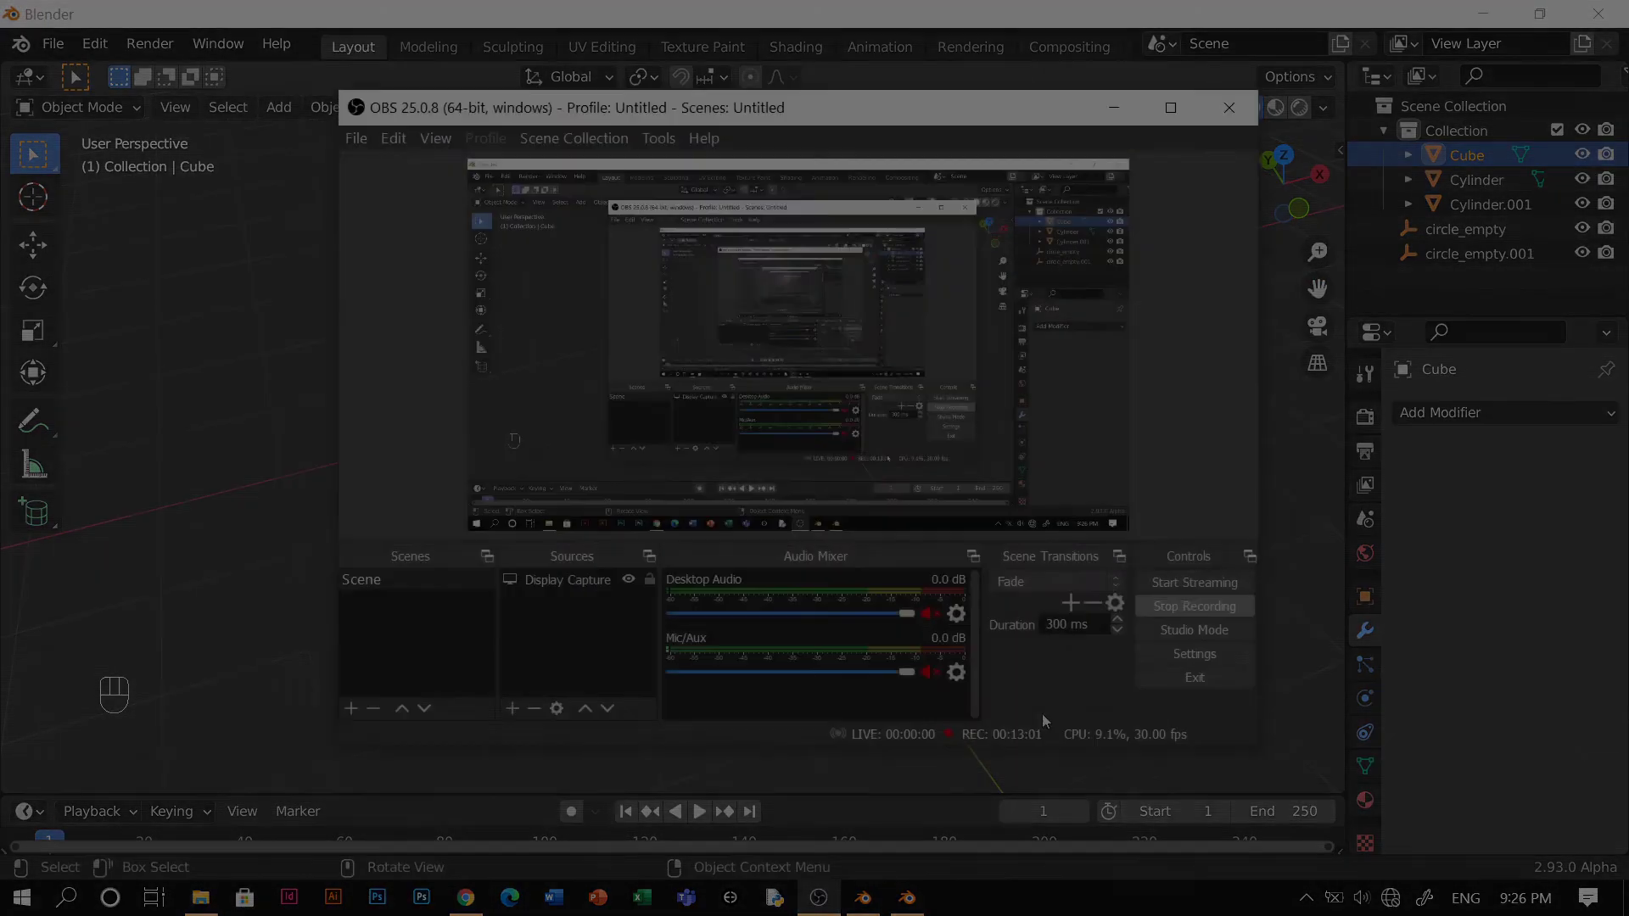